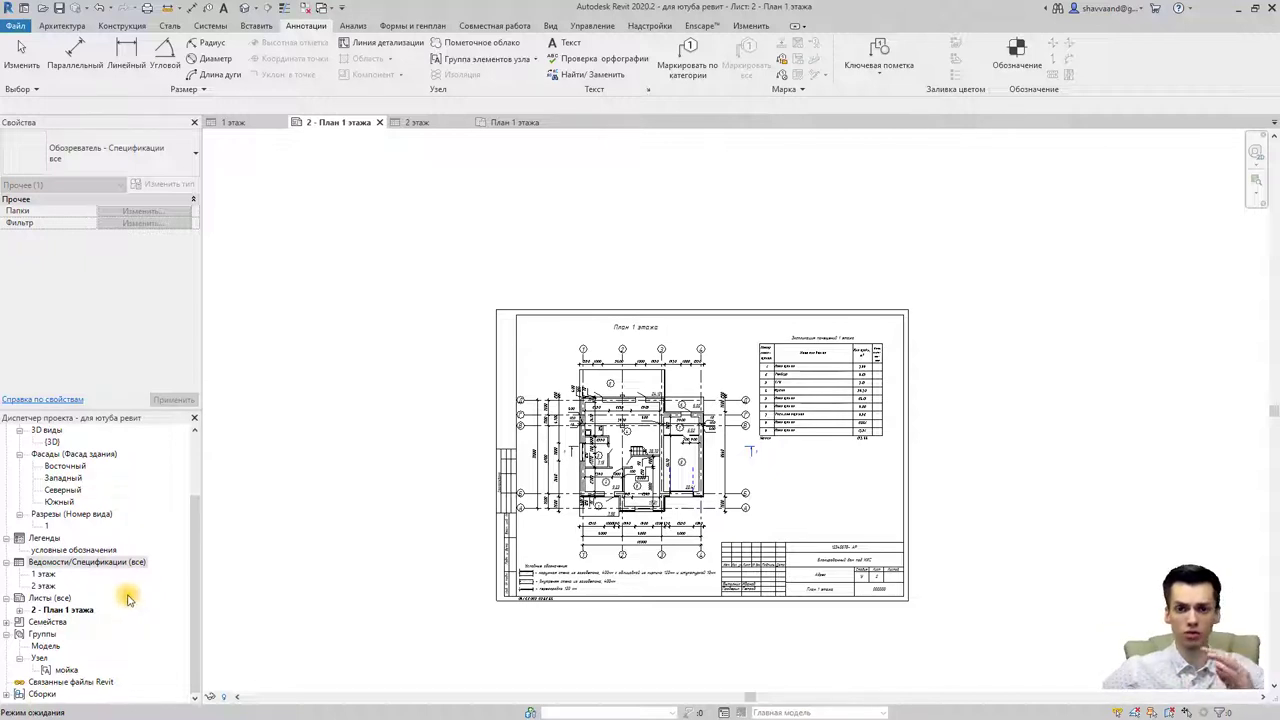
# Step: Create a new sheet with an A3 title block
pyautogui.rightClick(62, 599)
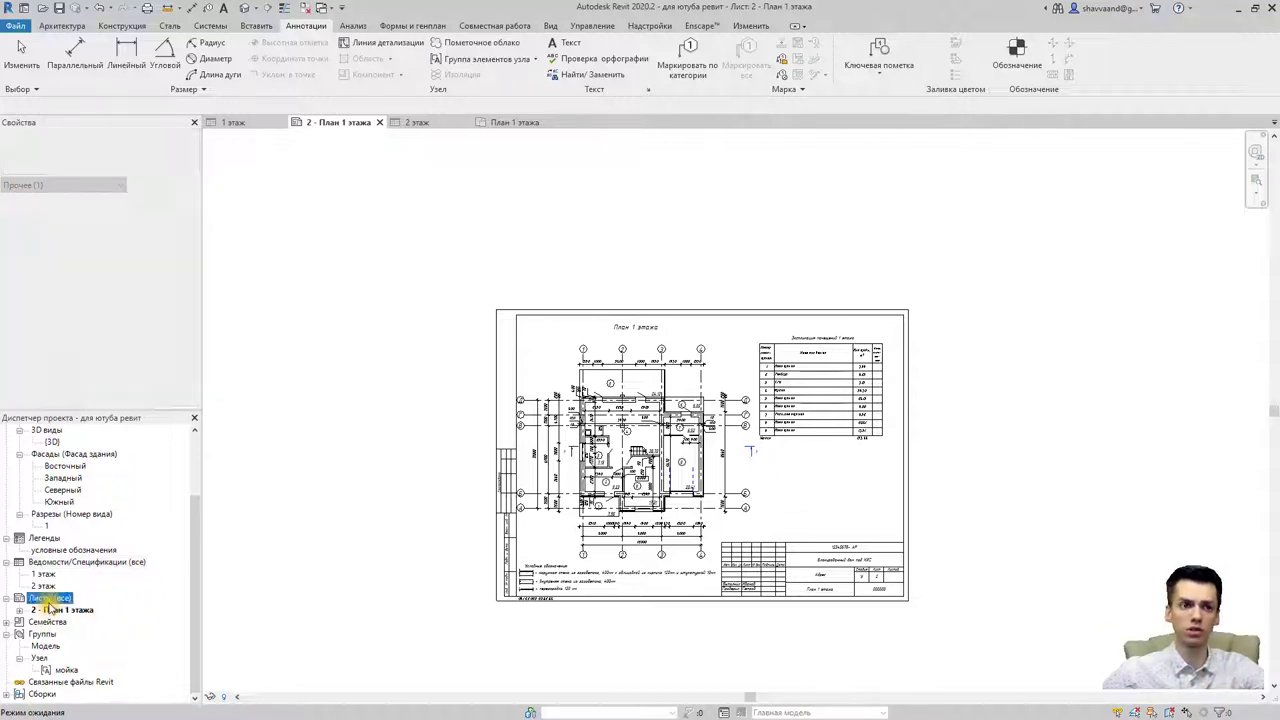
pyautogui.click(110, 611)
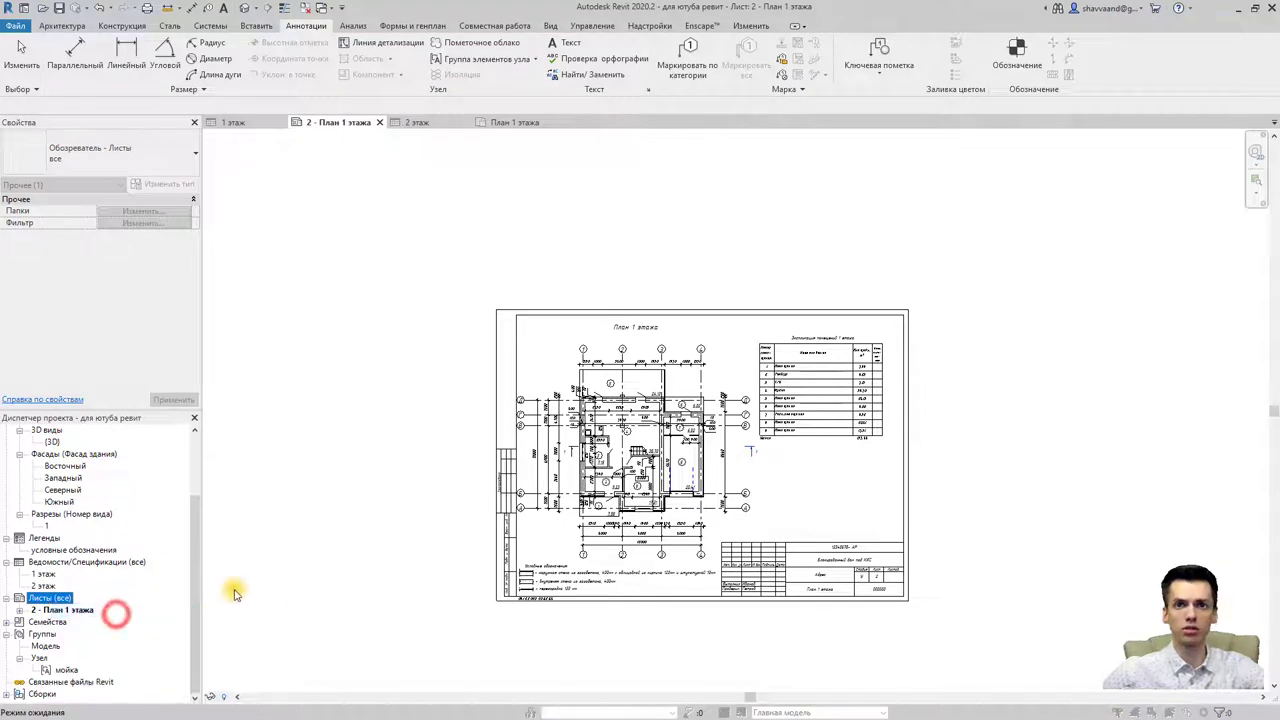
pyautogui.scroll(-1, 565, 330)
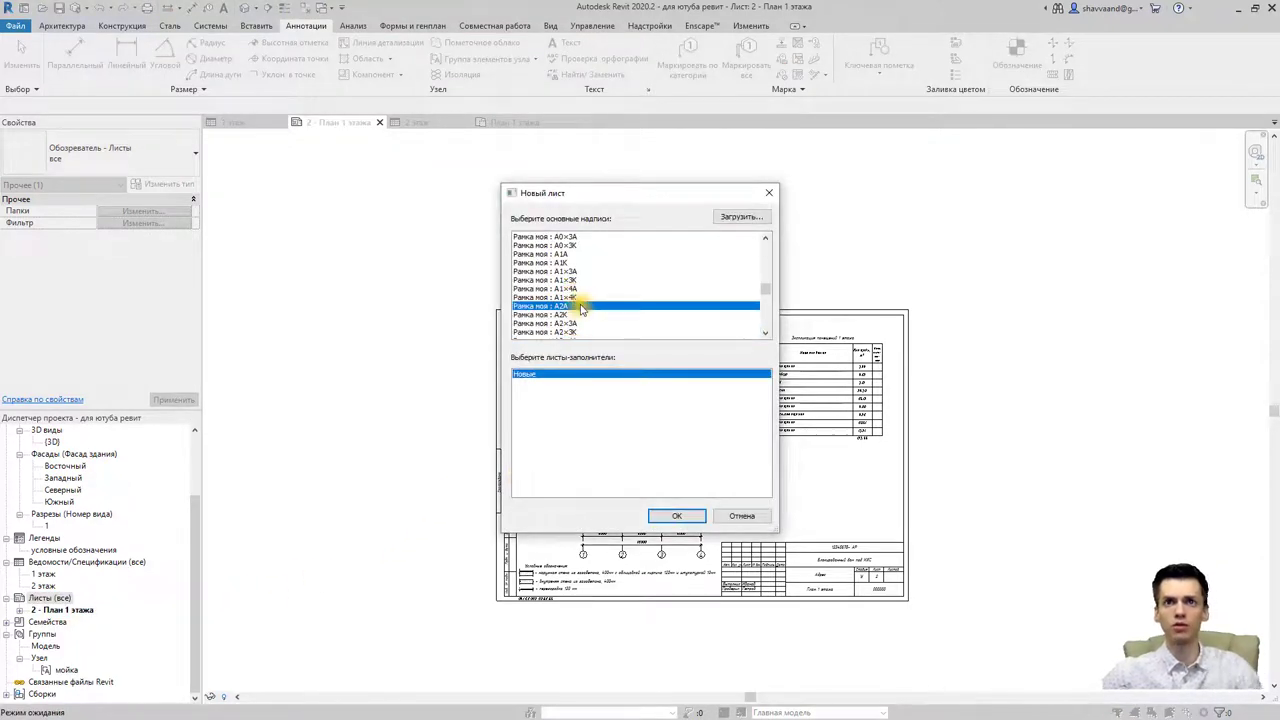
pyautogui.scroll(-1, 580, 308)
pyautogui.scroll(-2, 580, 310)
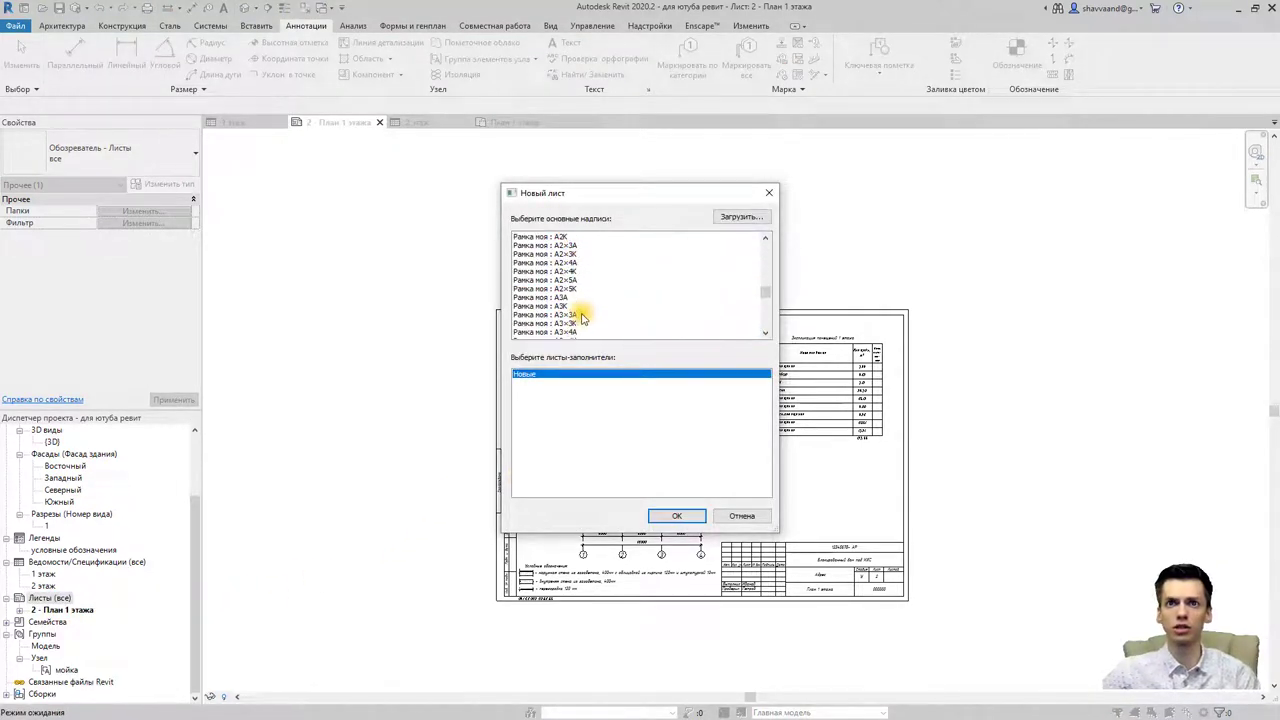
pyautogui.doubleClick(571, 297)
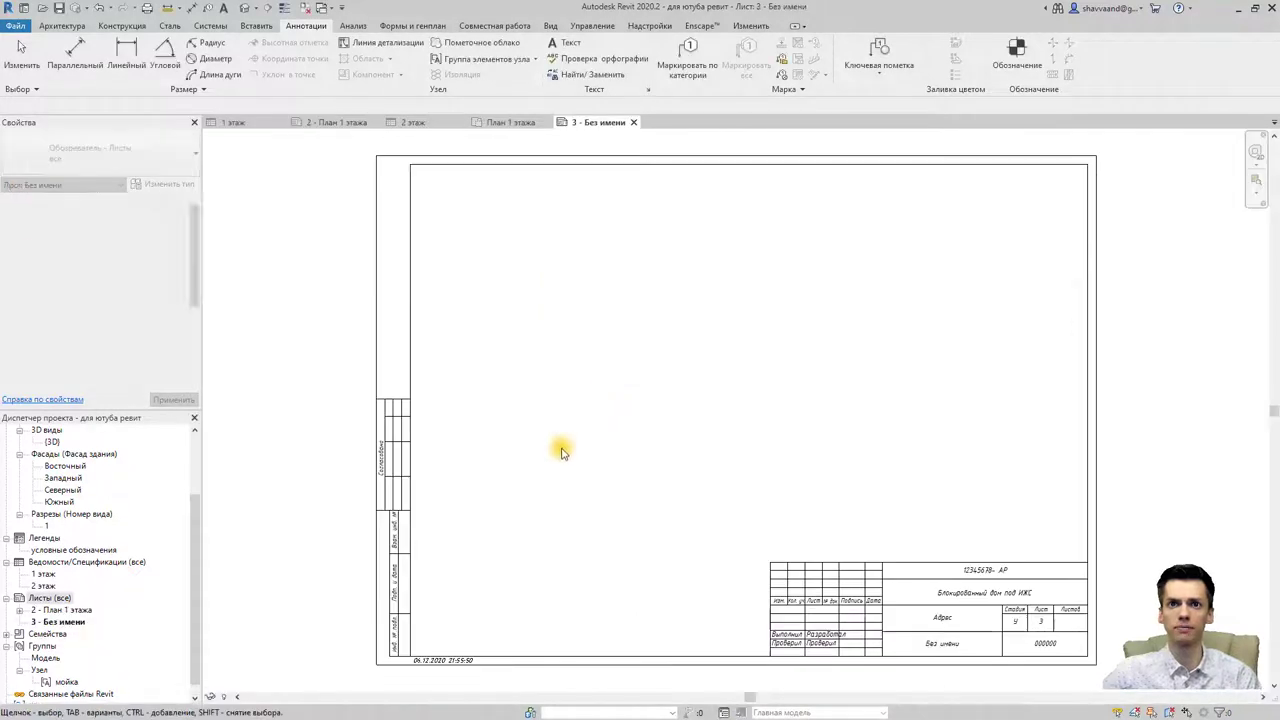
# Step: Rename the new sheet 3 to 'План 2 этажа'
pyautogui.rightClick(72, 621)
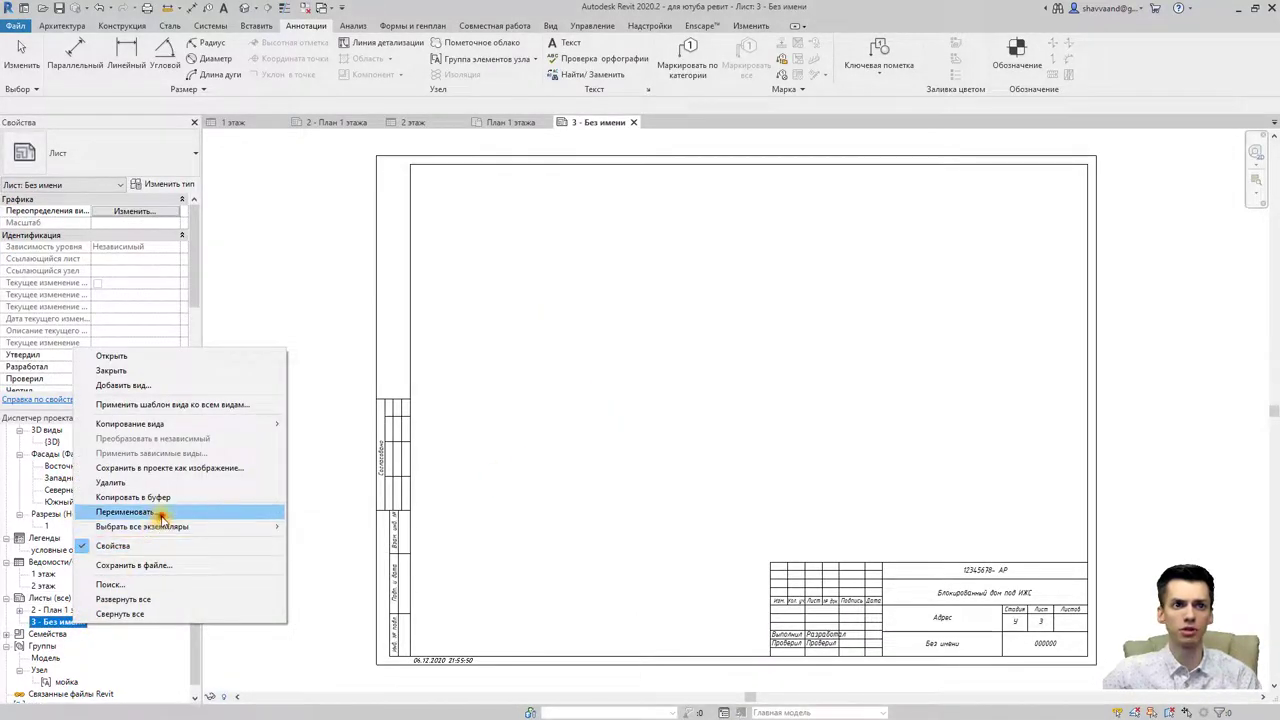
pyautogui.click(161, 515)
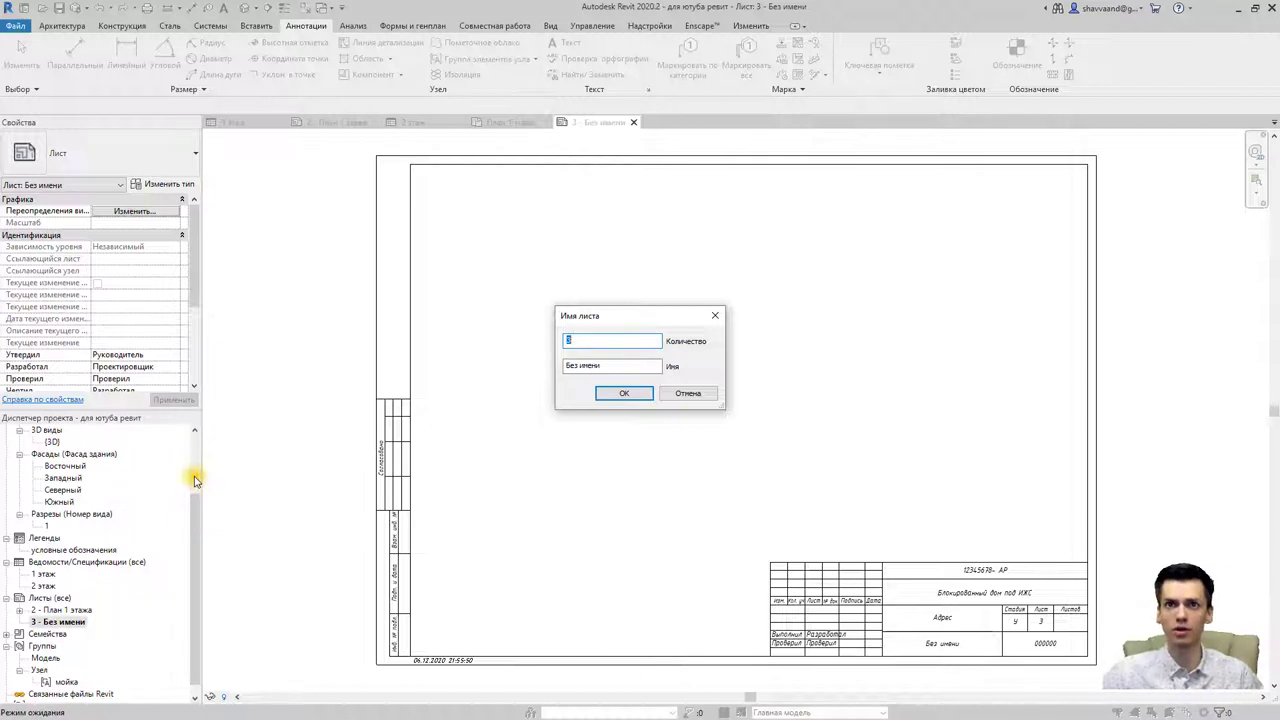
pyautogui.moveTo(618, 366); pyautogui.dragTo(480, 373)
pyautogui.write('План 2 этажа')
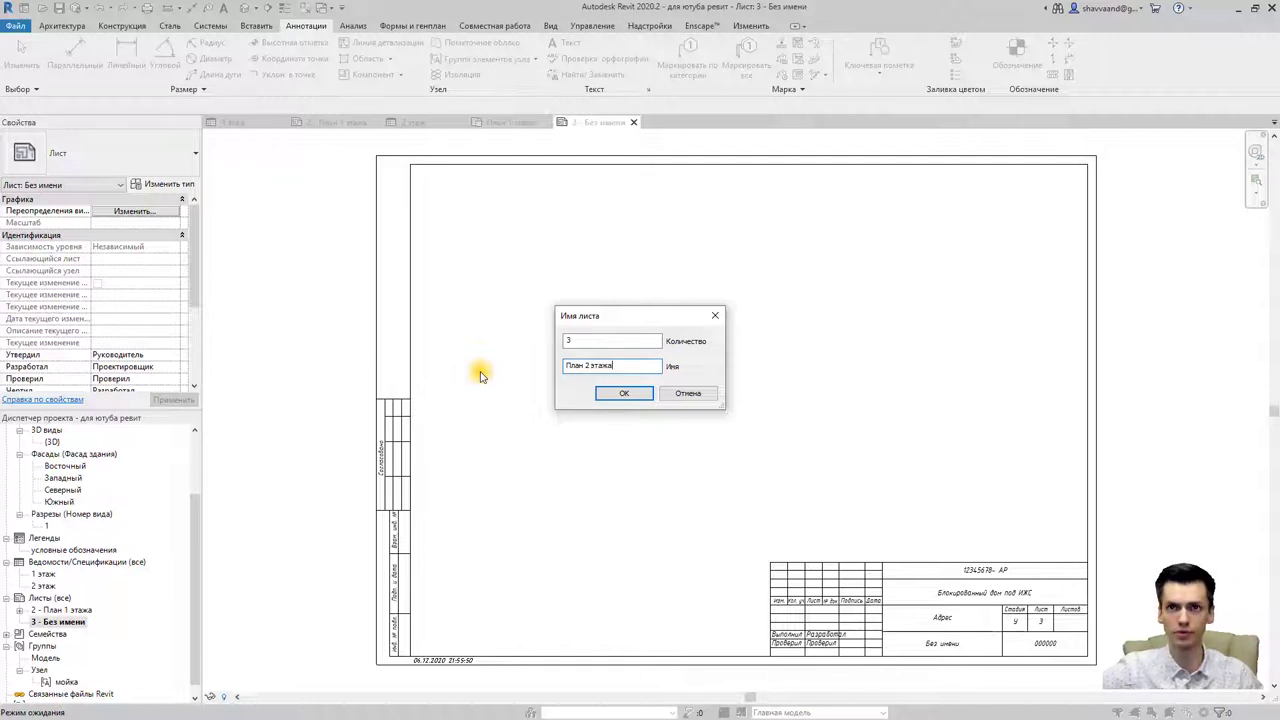
pyautogui.press('Return')
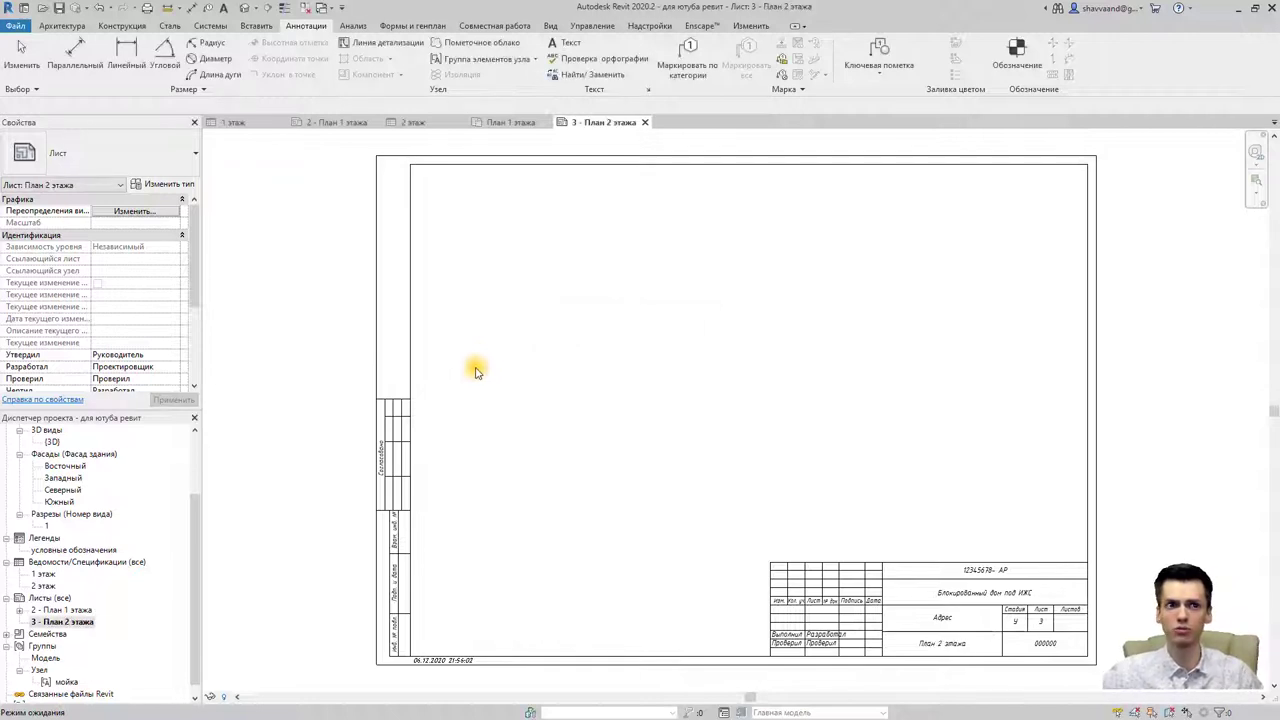
pyautogui.rightClick(62, 598)
# Step: Create sheet 4 using the A3 title block
pyautogui.click(110, 603)
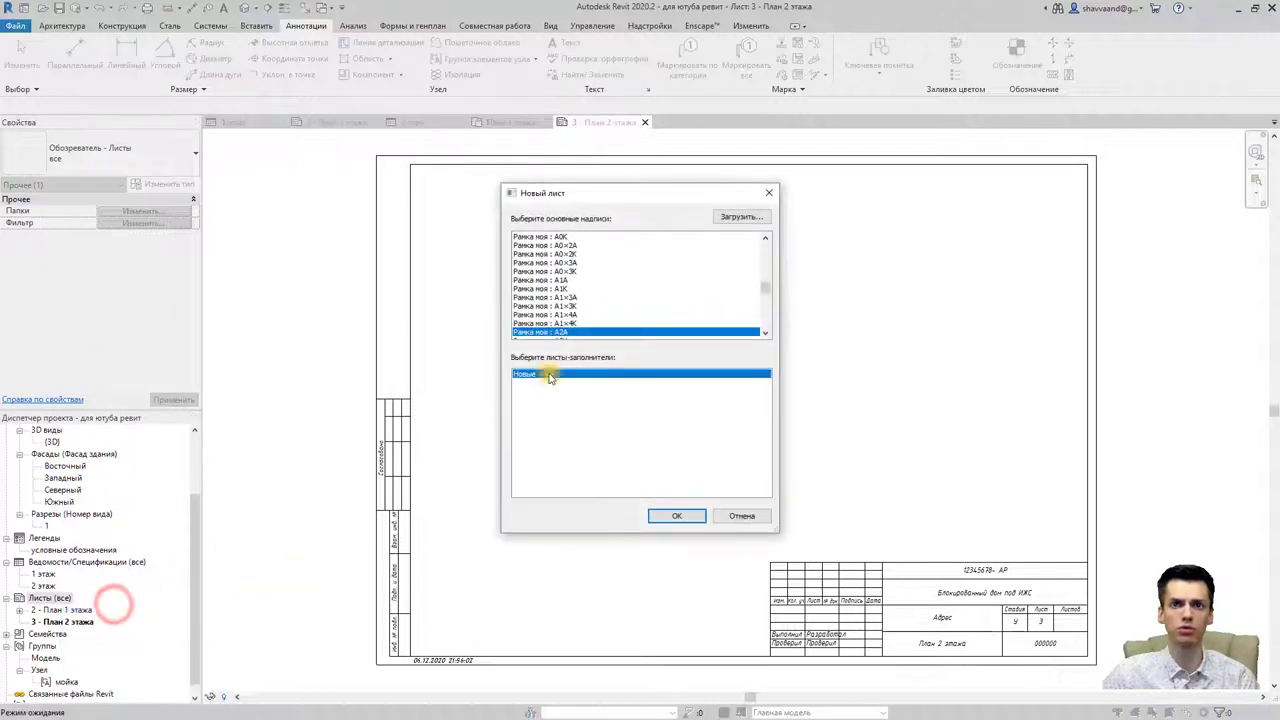
pyautogui.scroll(-2, 570, 300)
pyautogui.scroll(-1, 570, 300)
pyautogui.scroll(-2, 567, 300)
pyautogui.click(565, 297)
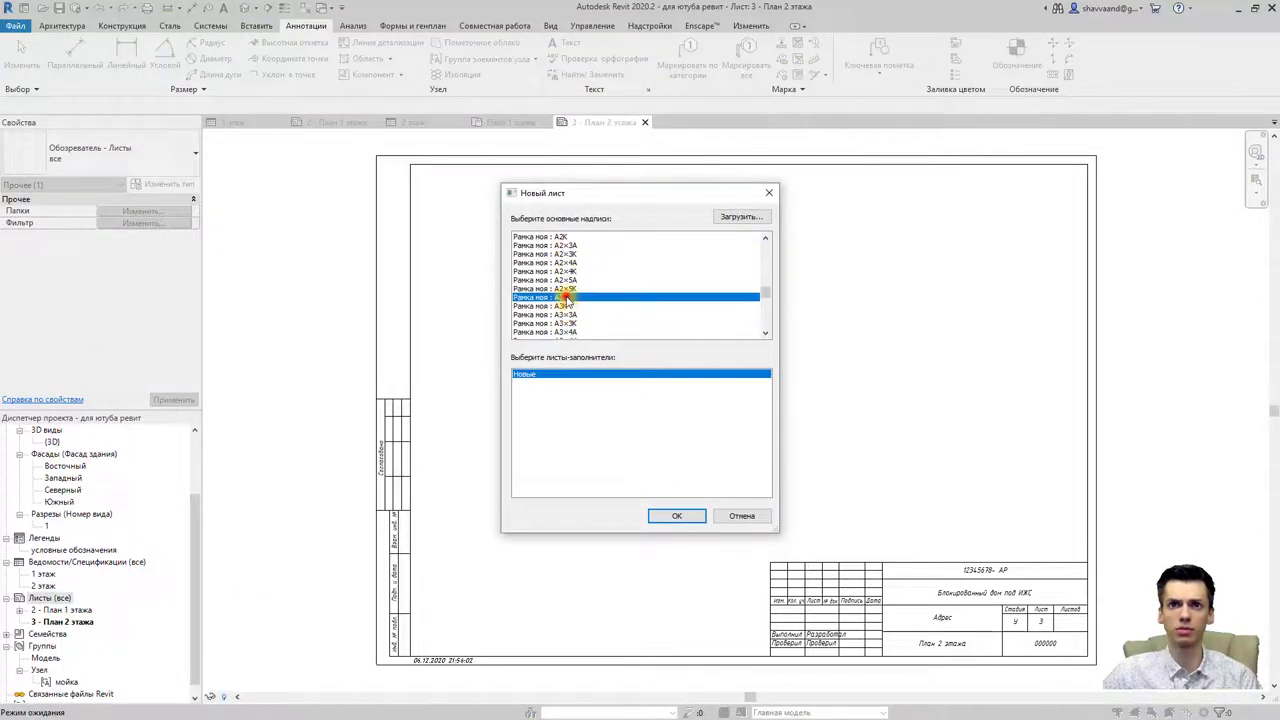
pyautogui.click(678, 516)
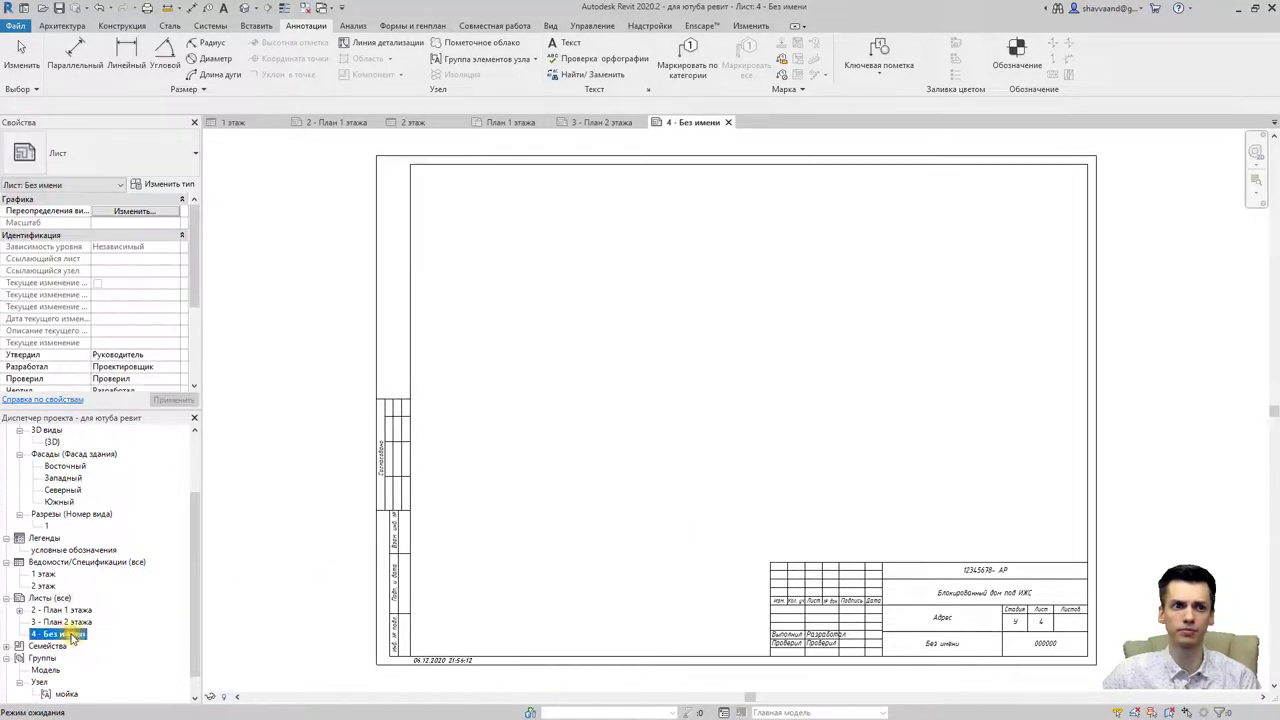
# Step: Rename sheet 4 to 'Фасад А-Д'
pyautogui.rightClick(72, 638)
pyautogui.click(150, 519)
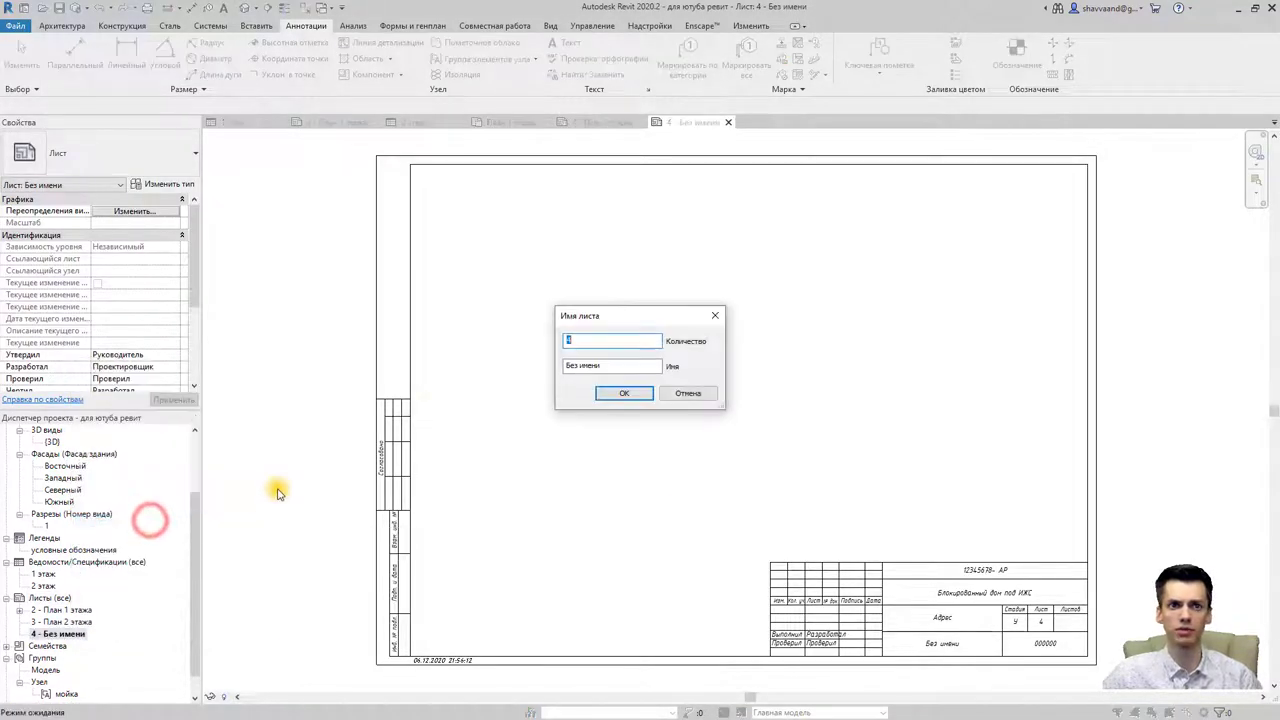
pyautogui.moveTo(600, 365); pyautogui.dragTo(482, 368)
pyautogui.write('Фасад А-Д')
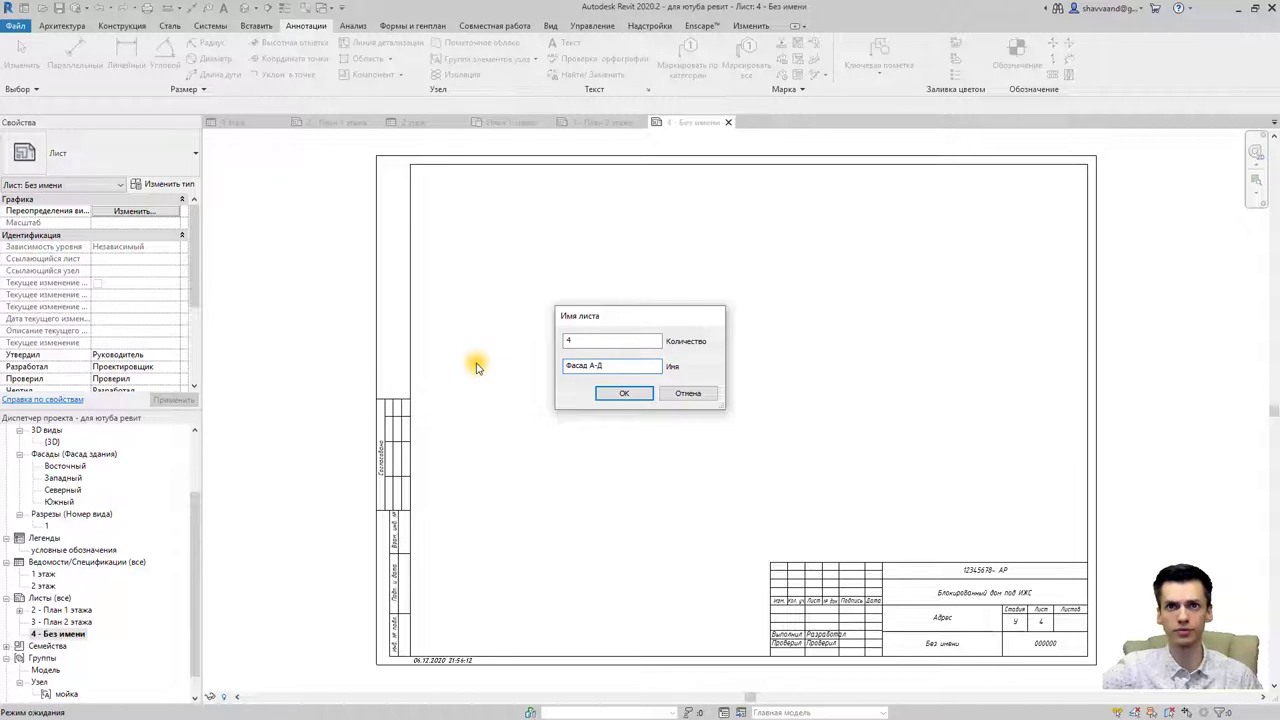
pyautogui.press('Return')
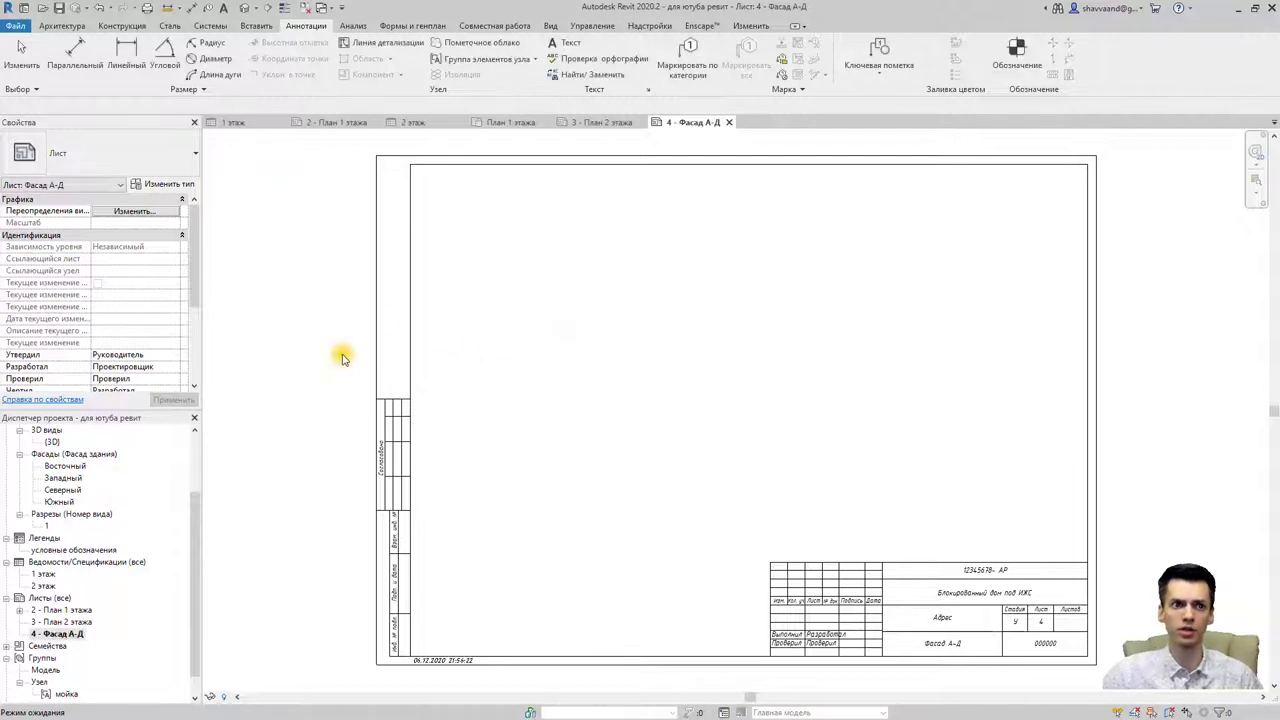
# Step: Create sheet 5 using the Рамка моя : А3А title block
pyautogui.rightClick(62, 600)
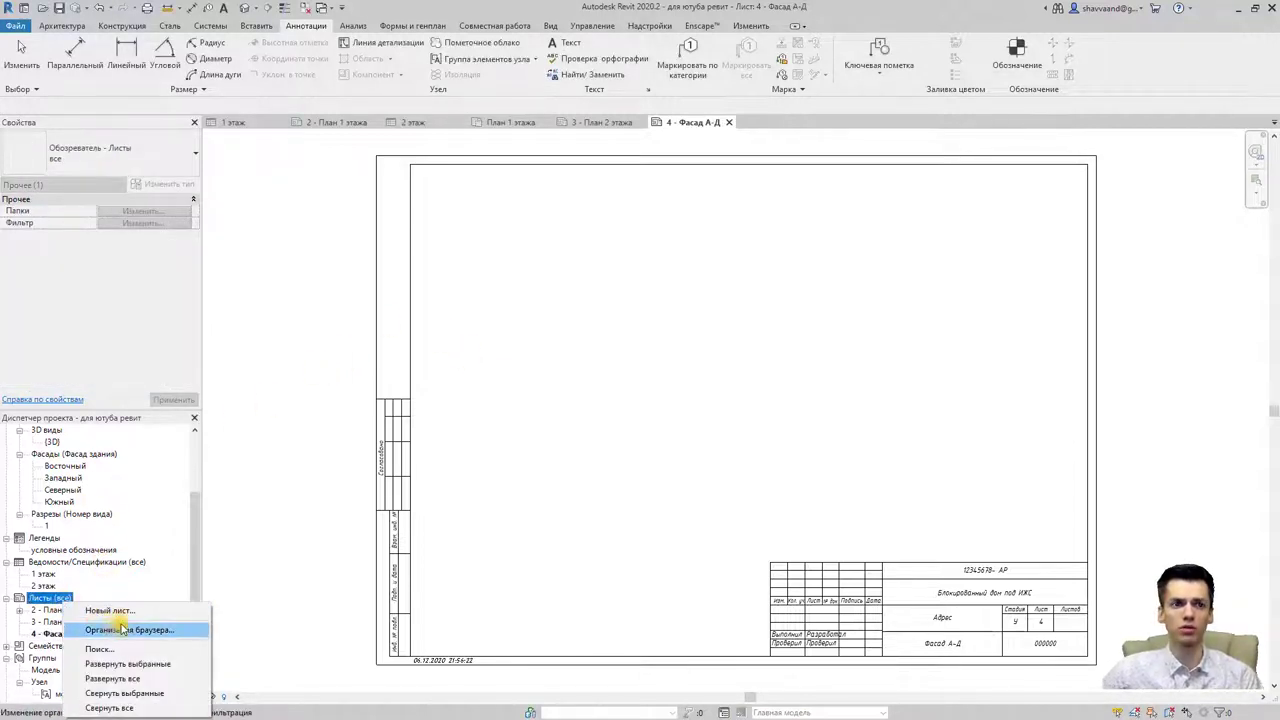
pyautogui.click(122, 611)
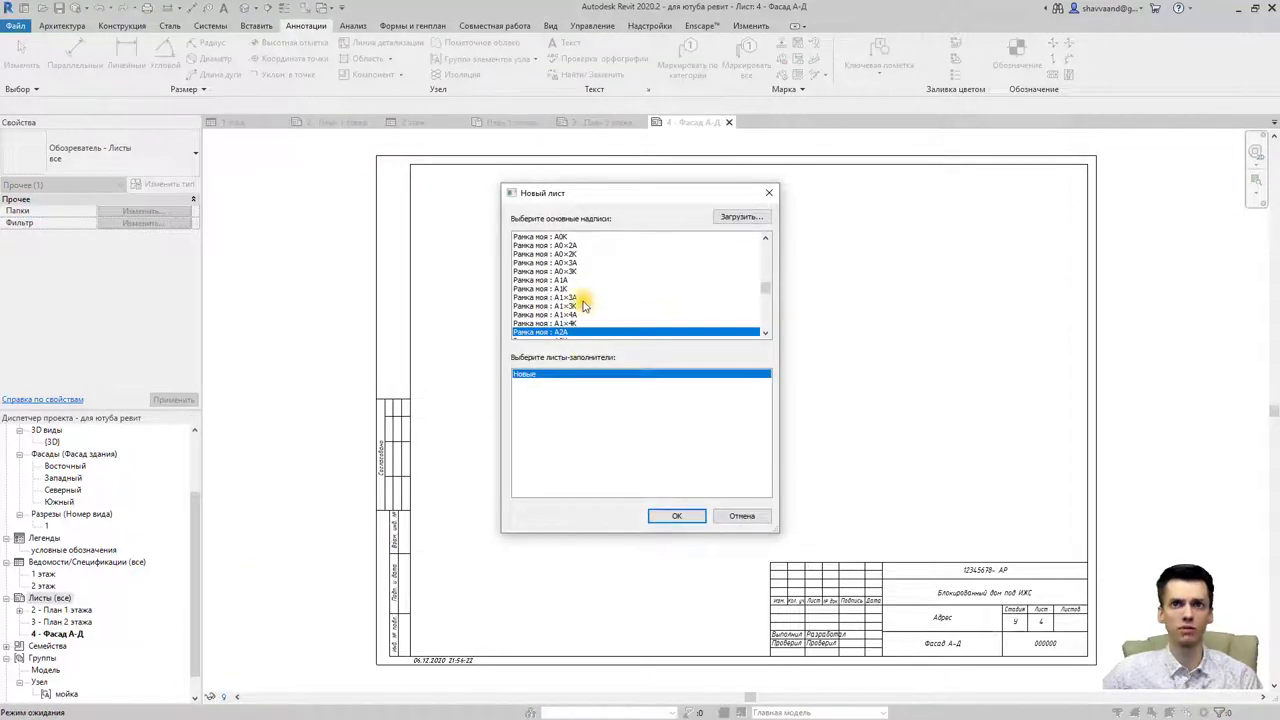
pyautogui.scroll(-2, 570, 305)
pyautogui.scroll(-1, 571, 320)
pyautogui.scroll(-1, 570, 320)
pyautogui.scroll(-1, 570, 315)
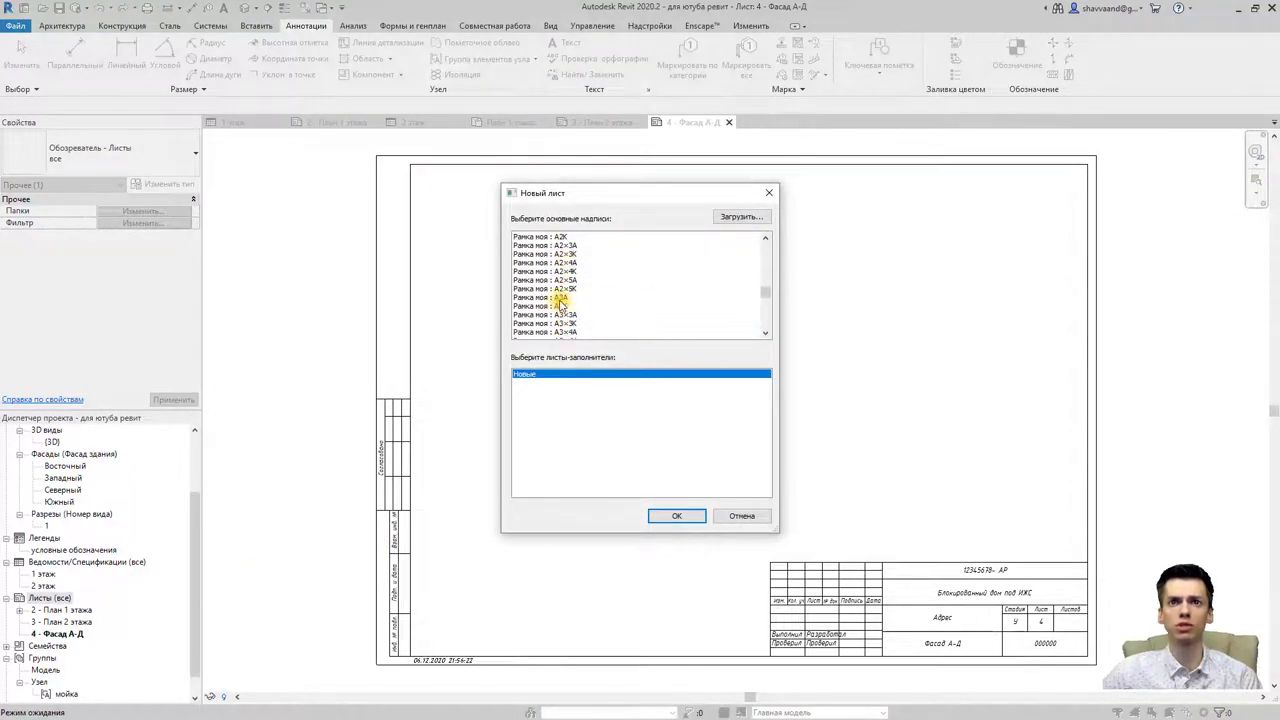
pyautogui.click(562, 297)
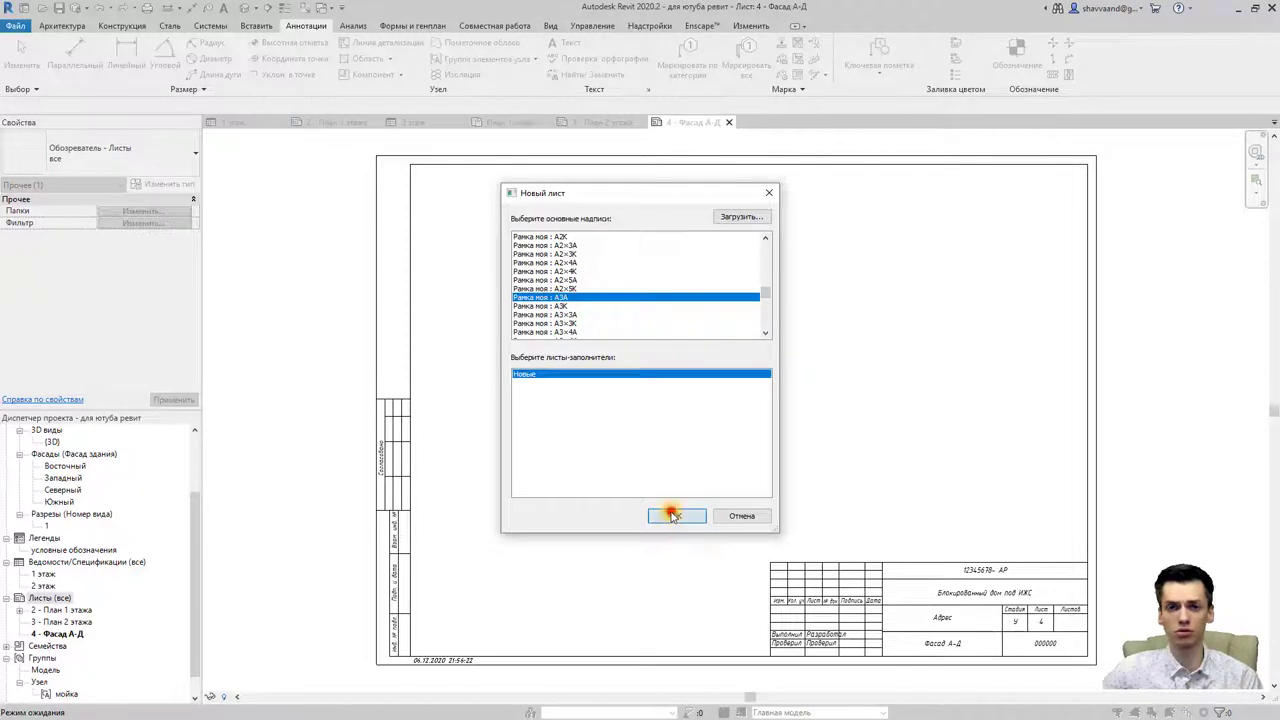
pyautogui.click(673, 515)
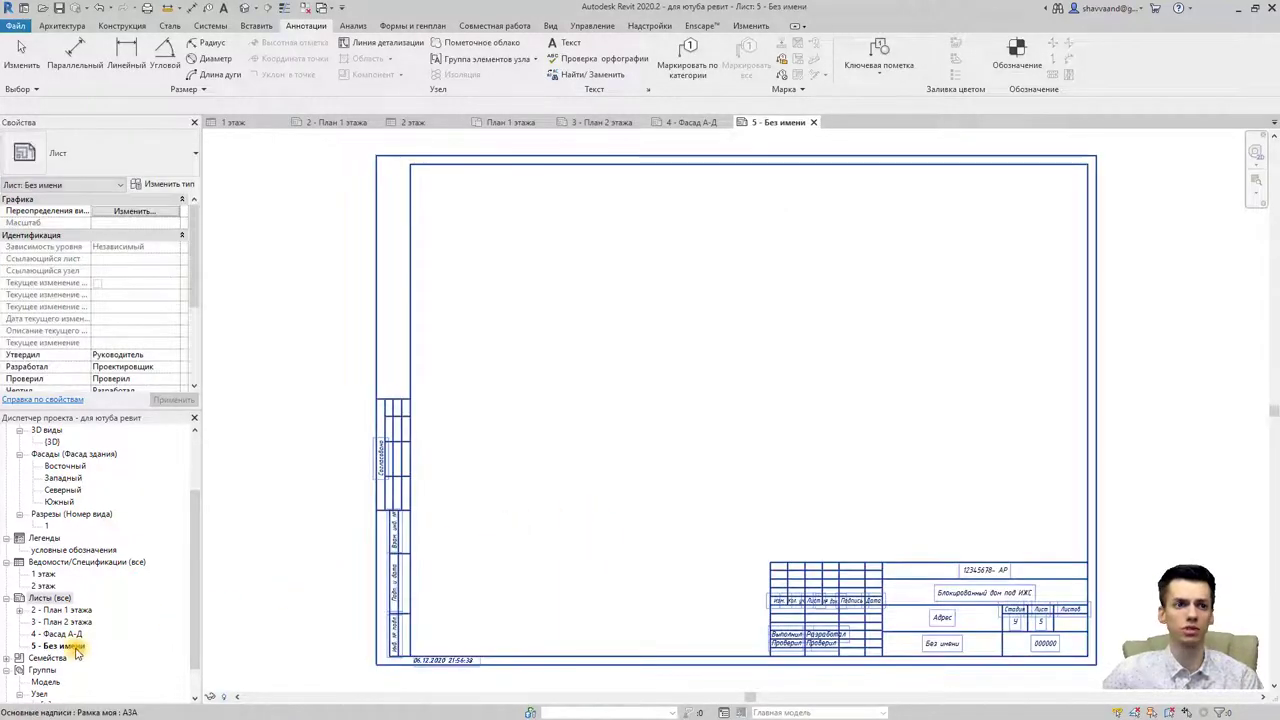
# Step: Rename sheet 5 to 'Разрез 1-1'
pyautogui.rightClick(77, 648)
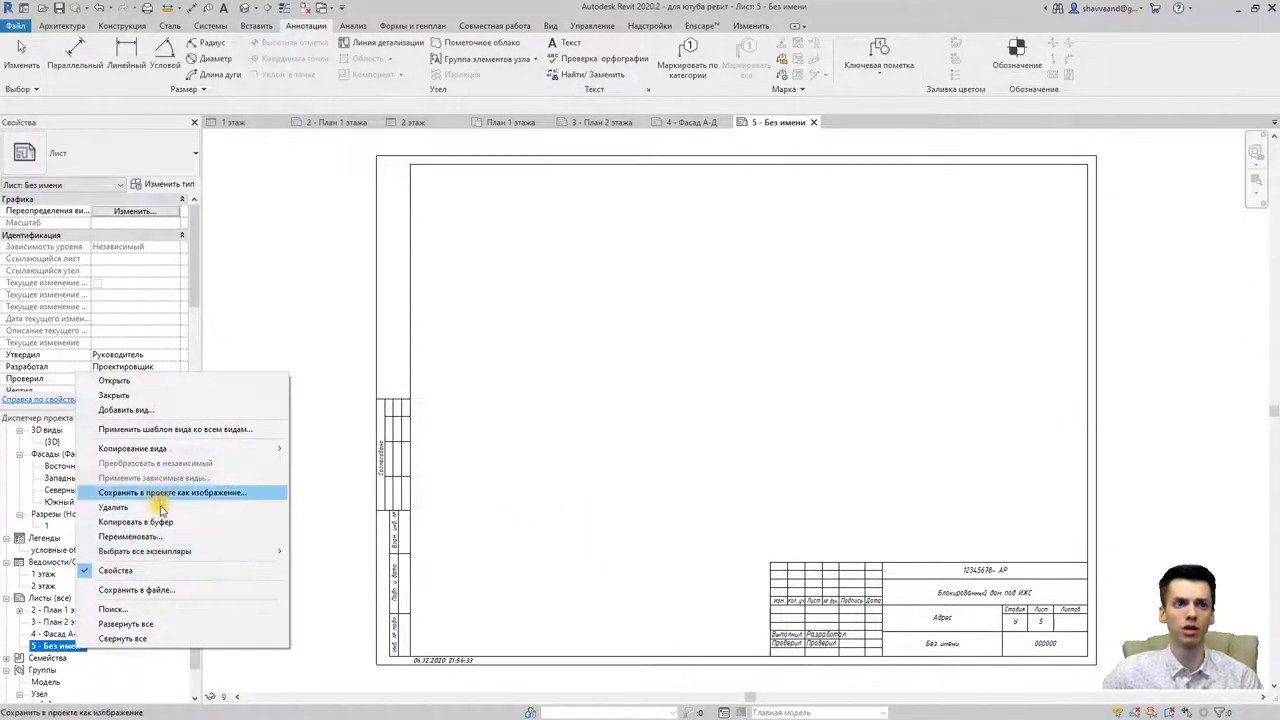
pyautogui.click(158, 536)
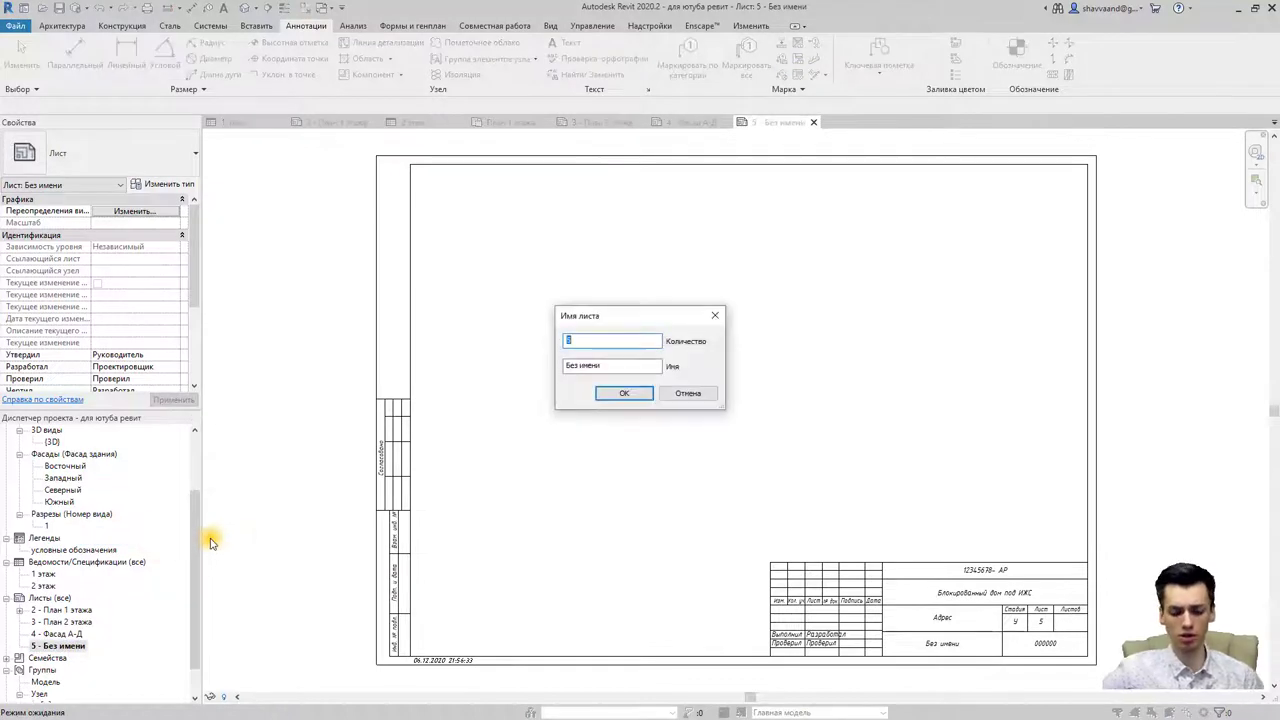
pyautogui.click(615, 364)
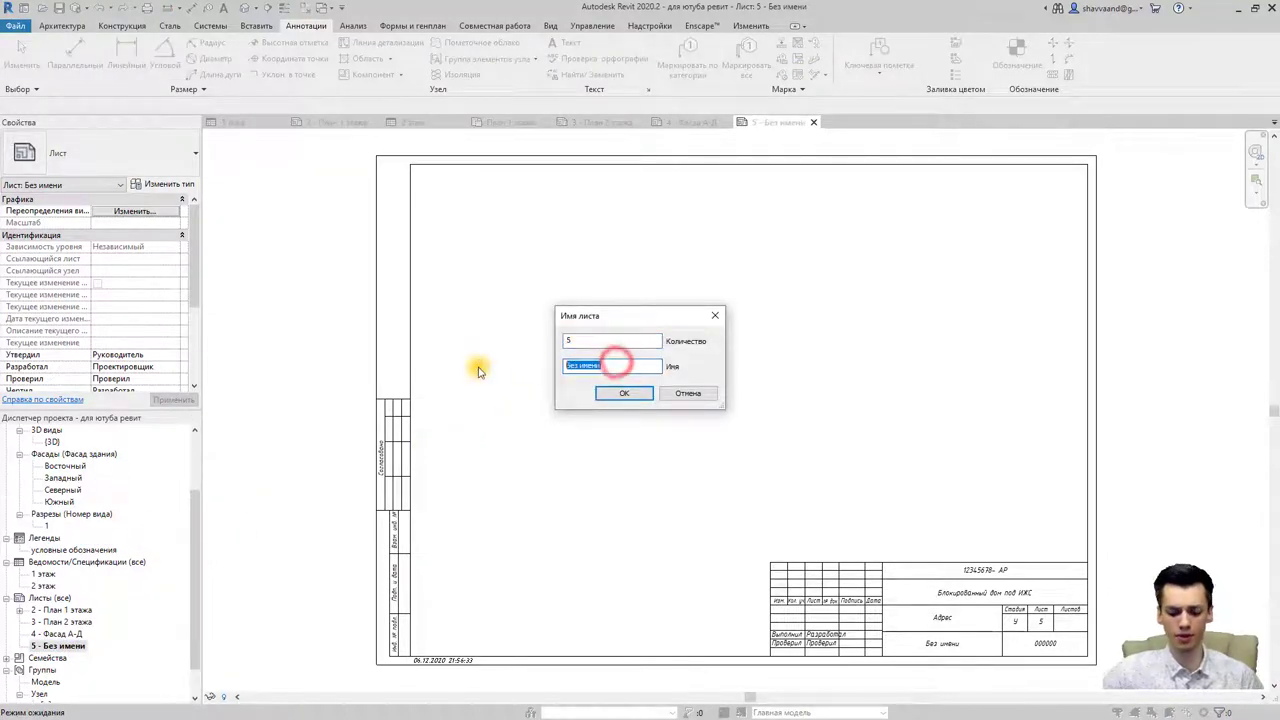
pyautogui.write('Разрез 1-1')
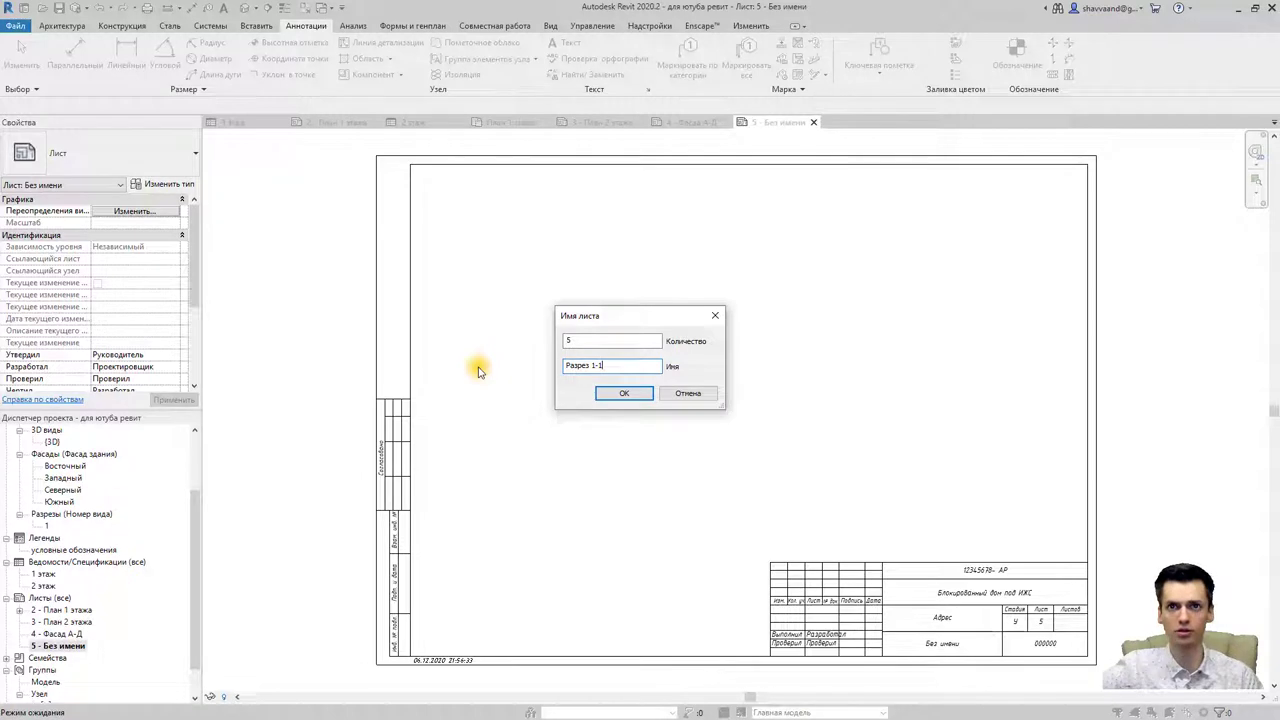
pyautogui.press('Return')
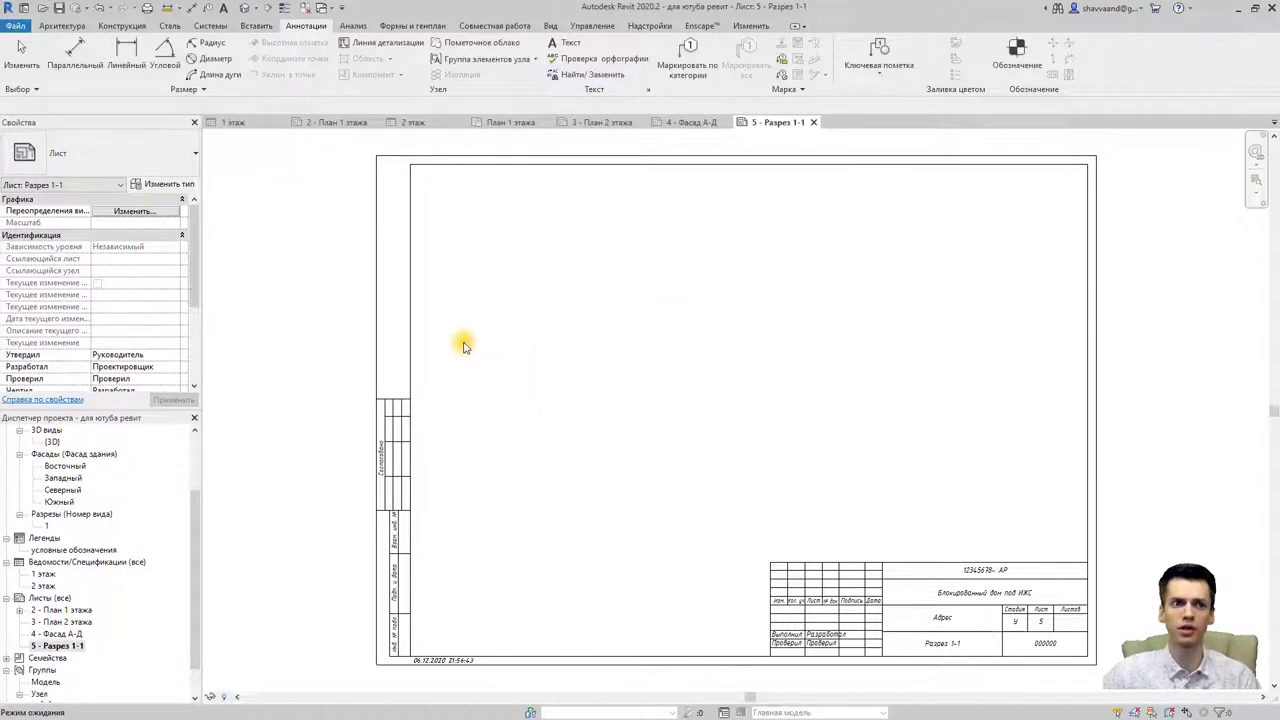
# Step: Create a new sheet using the А4К title block
pyautogui.rightClick(70, 597)
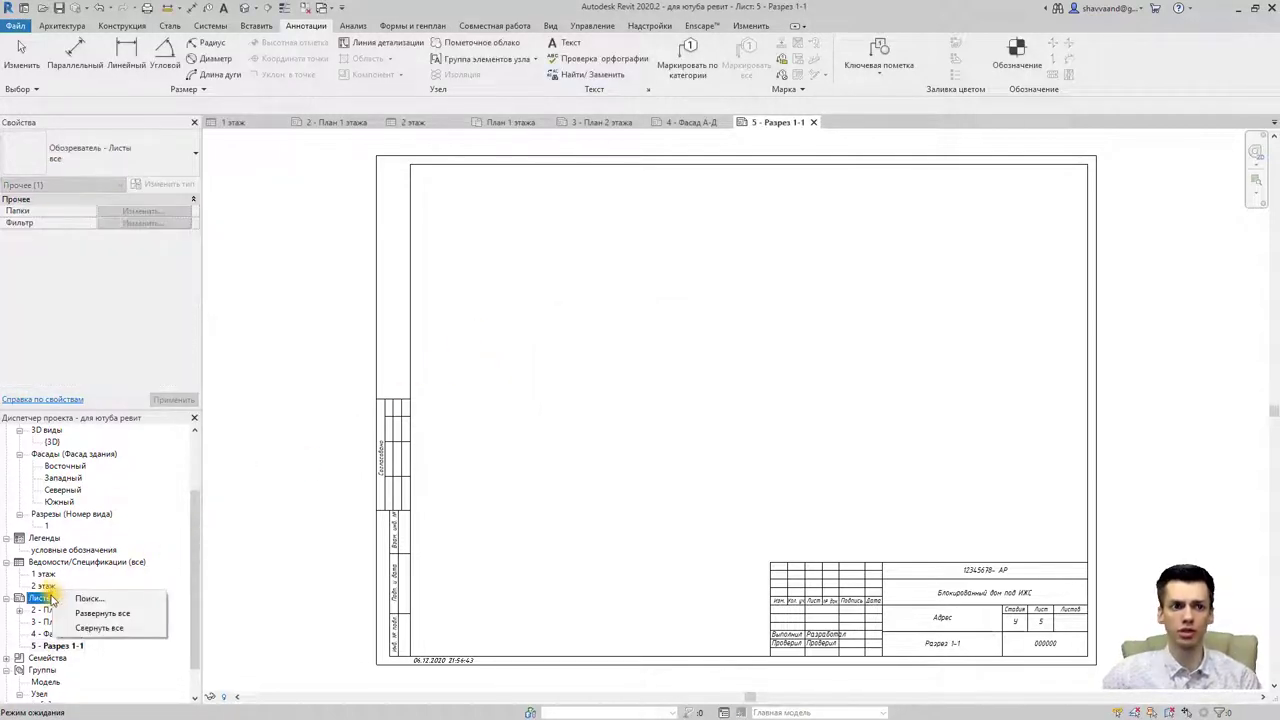
pyautogui.rightClick(55, 599)
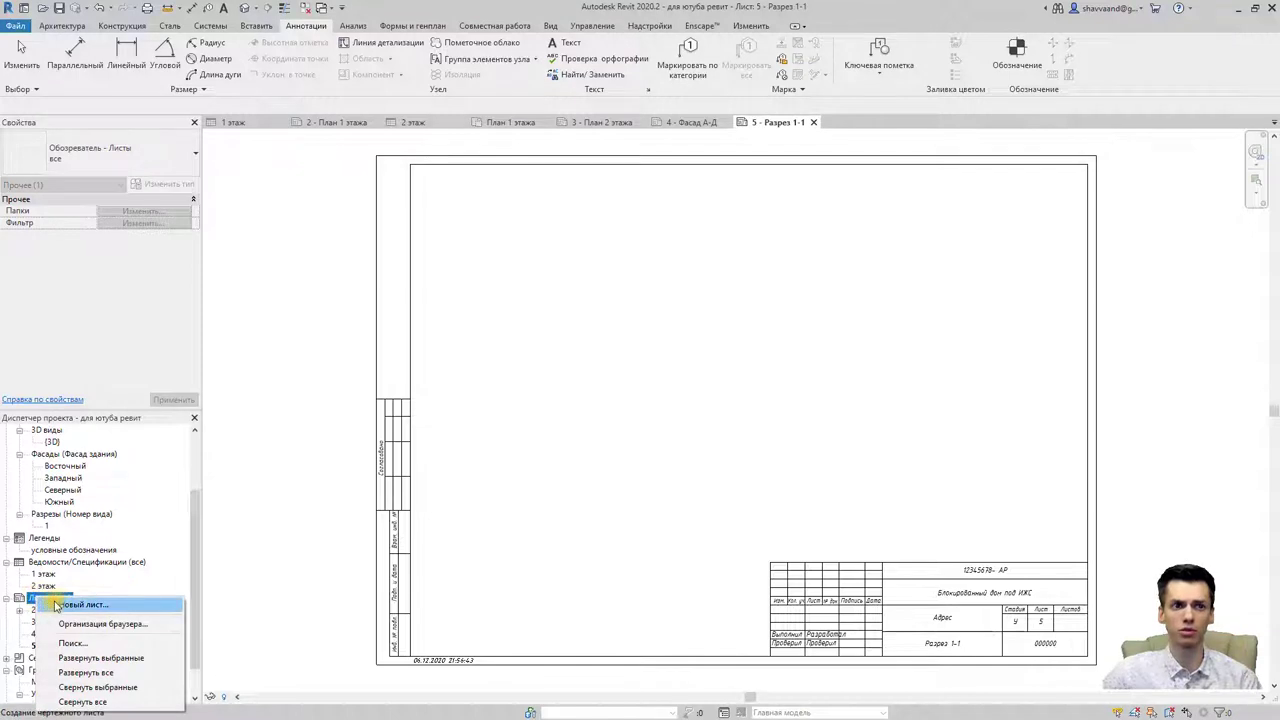
pyautogui.click(80, 605)
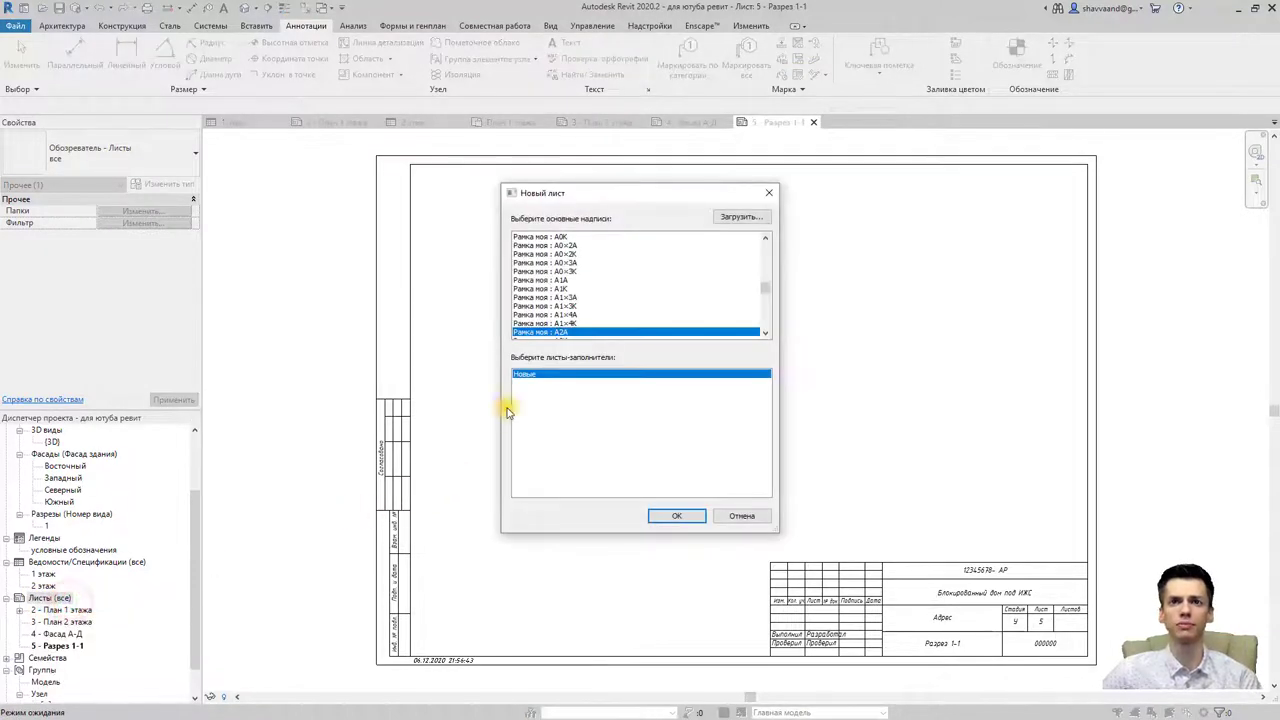
pyautogui.scroll(-1, 583, 313)
pyautogui.scroll(-1, 583, 313)
pyautogui.scroll(-2, 583, 313)
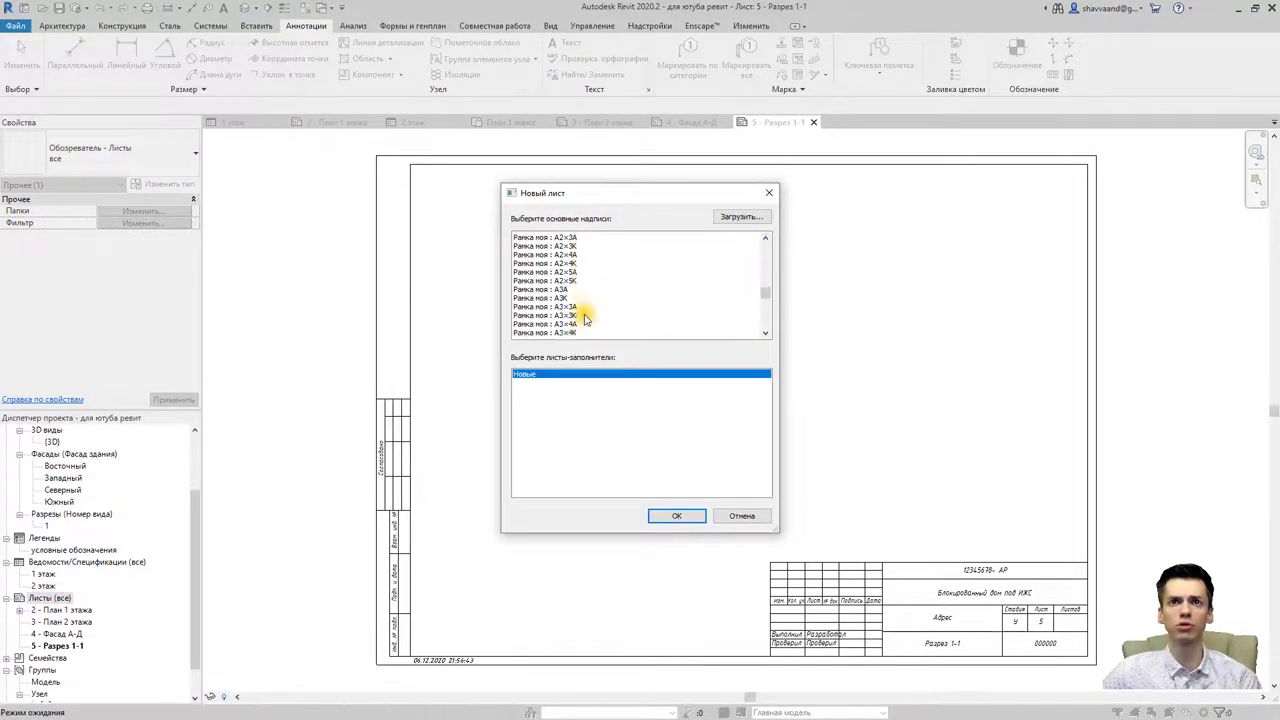
pyautogui.scroll(-1, 583, 313)
pyautogui.scroll(-2, 583, 313)
pyautogui.scroll(-2, 580, 300)
pyautogui.scroll(-2, 576, 285)
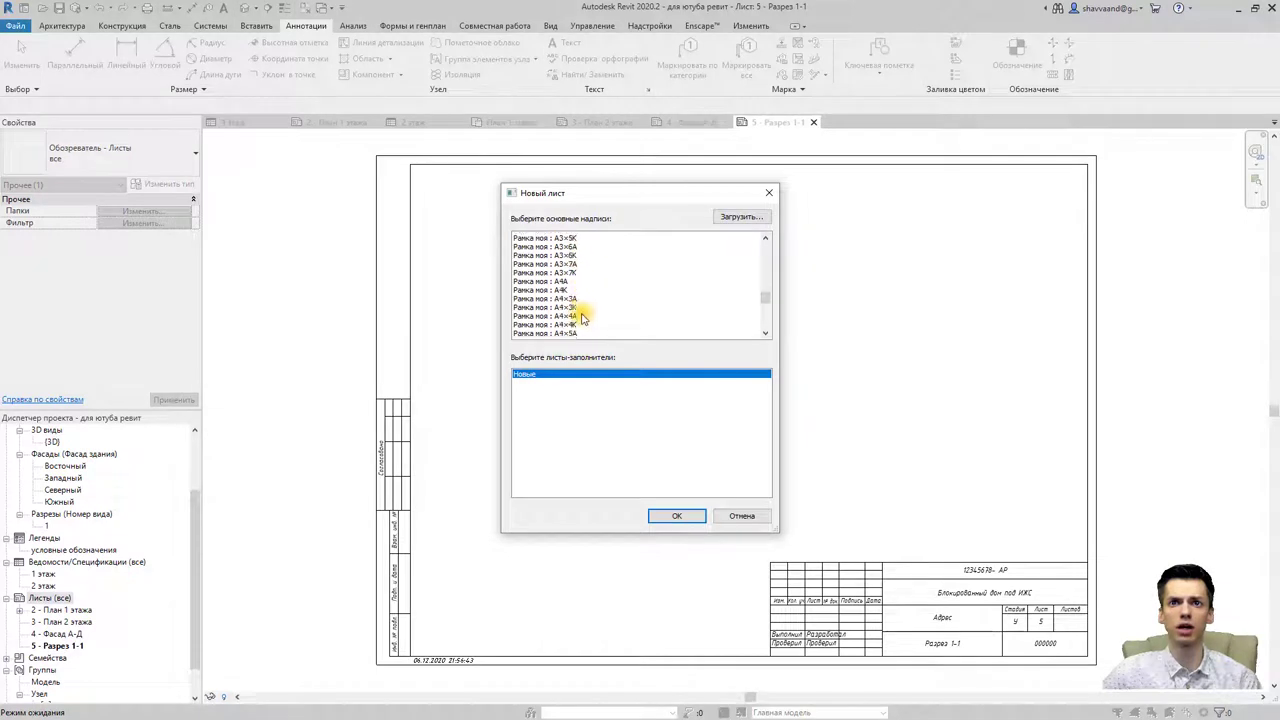
pyautogui.scroll(-1, 572, 268)
pyautogui.scroll(1, 570, 270)
pyautogui.click(566, 255)
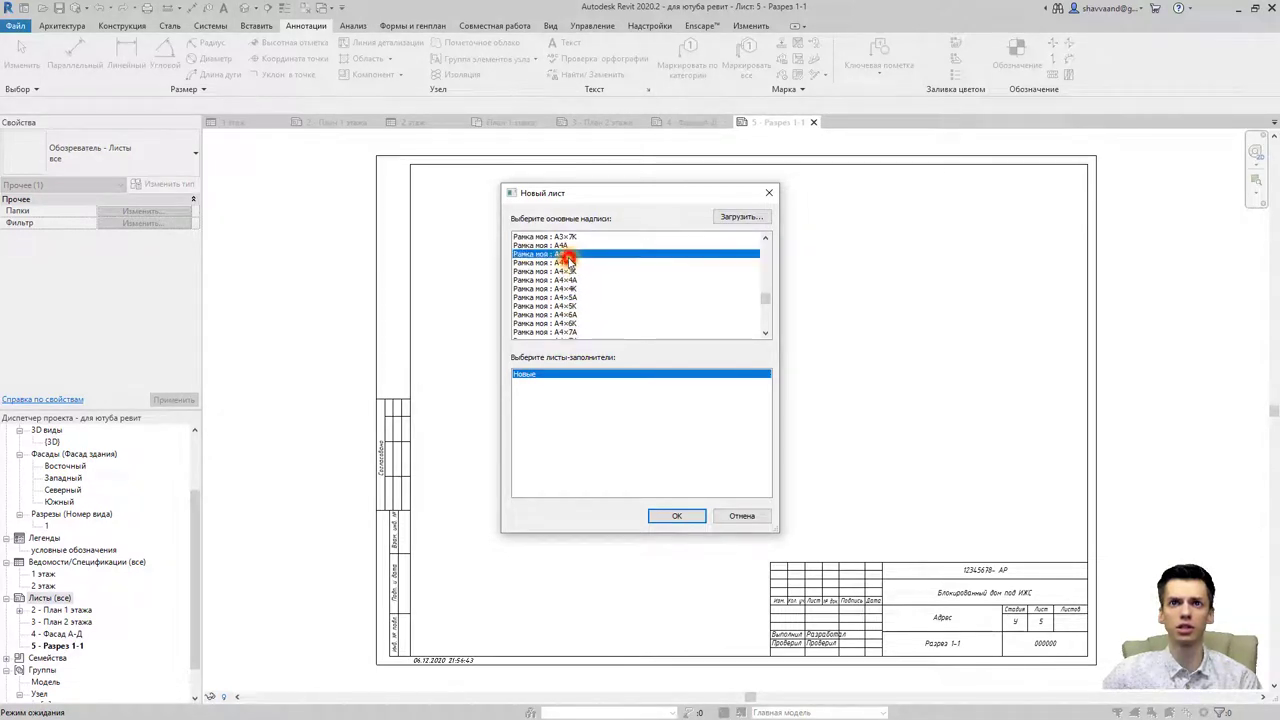
pyautogui.click(675, 516)
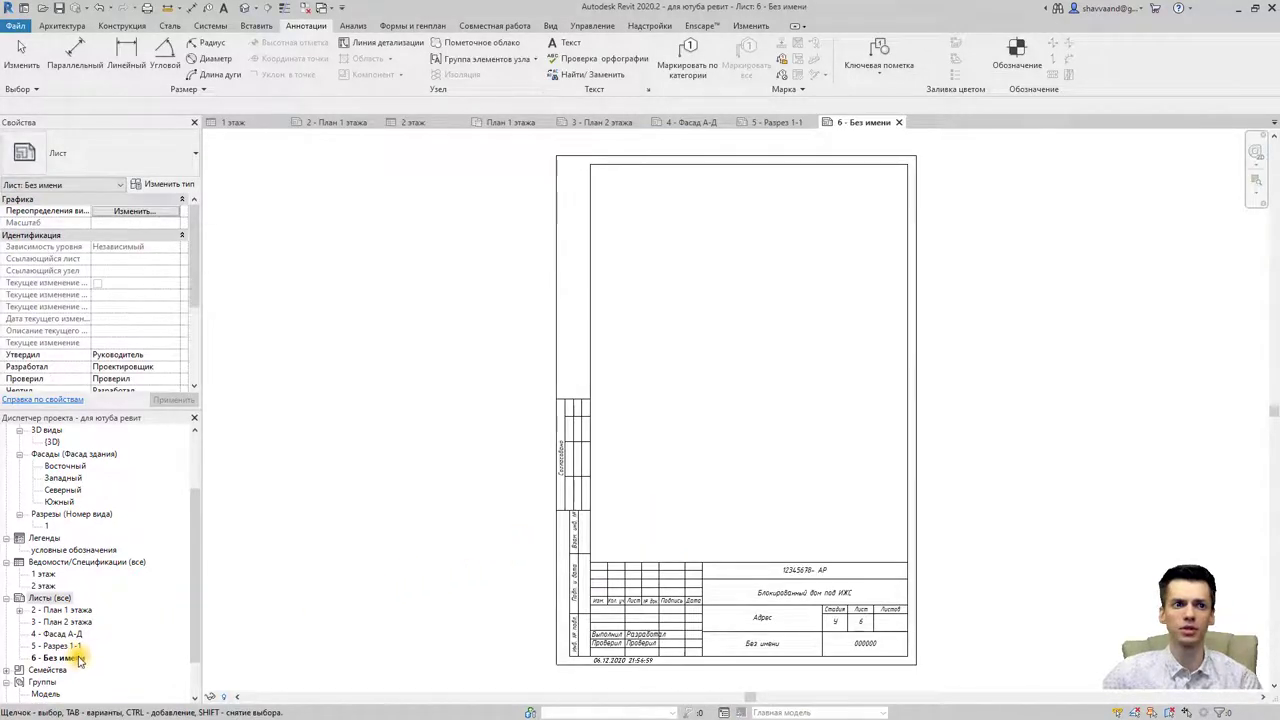
# Step: Renumber the unnamed sheet 6 to 1 and name it 'Ведомость рабочих чертежей'
pyautogui.rightClick(79, 660)
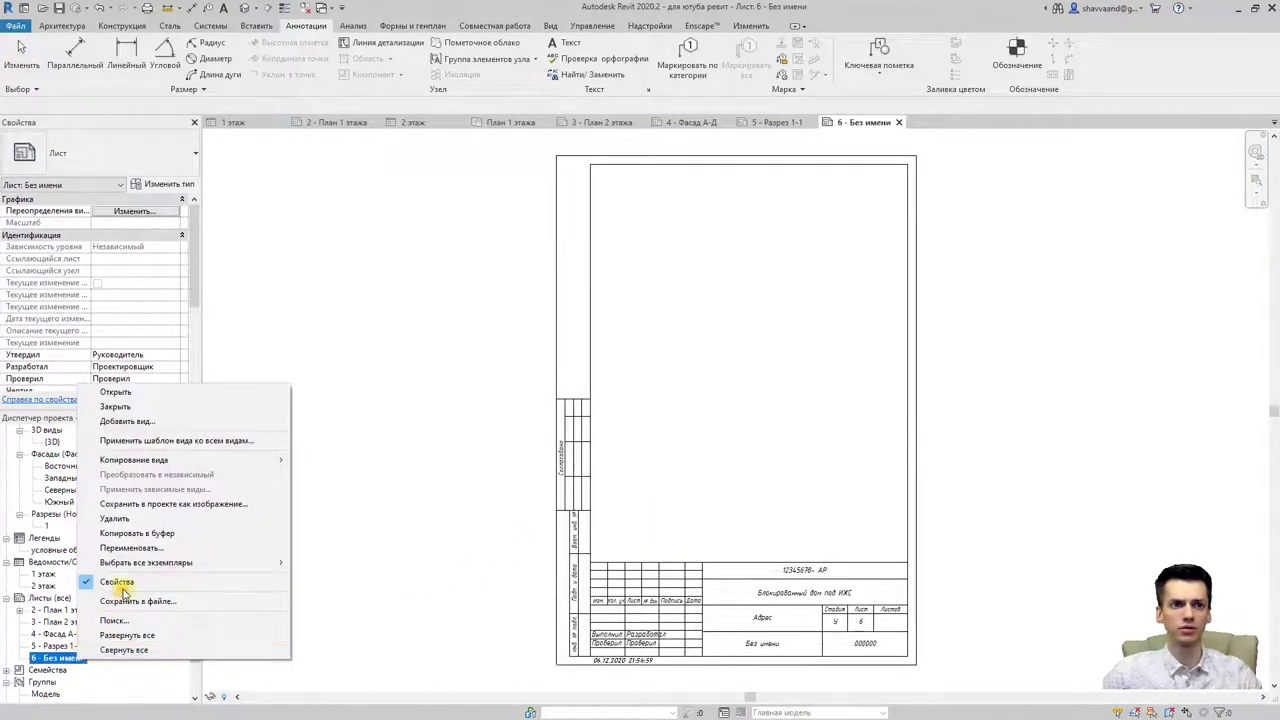
pyautogui.click(148, 545)
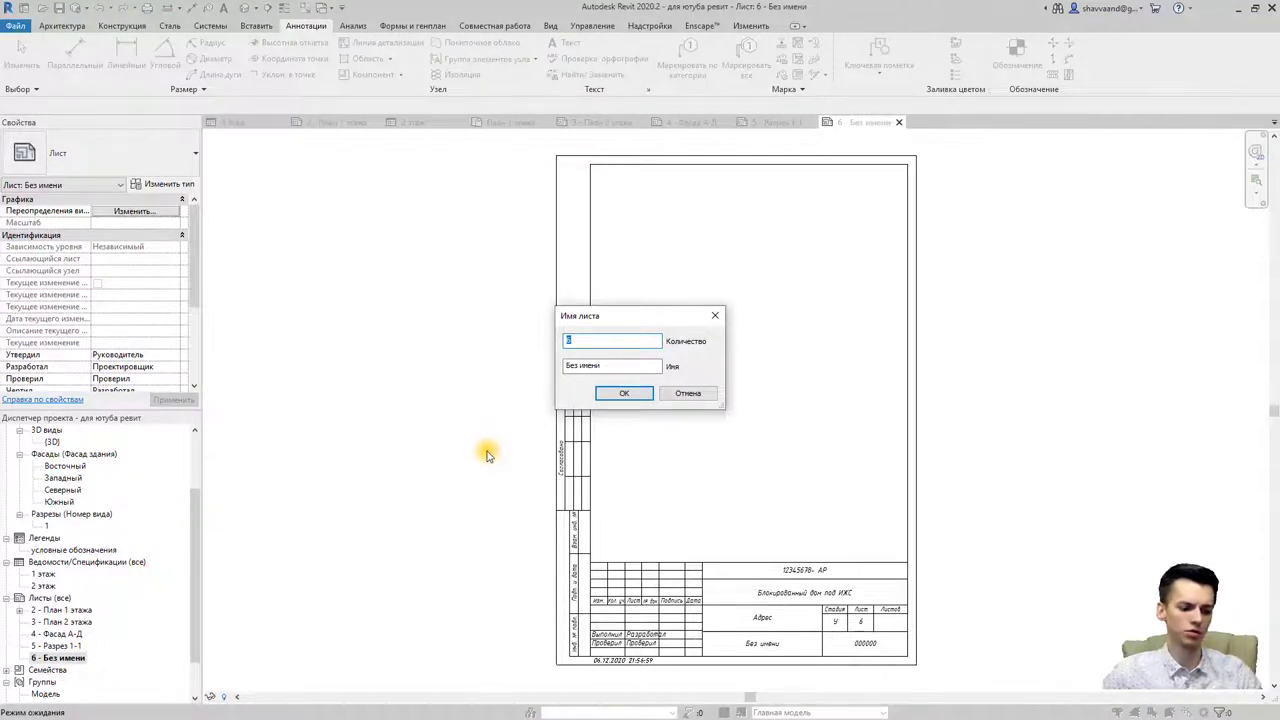
pyautogui.click(608, 367)
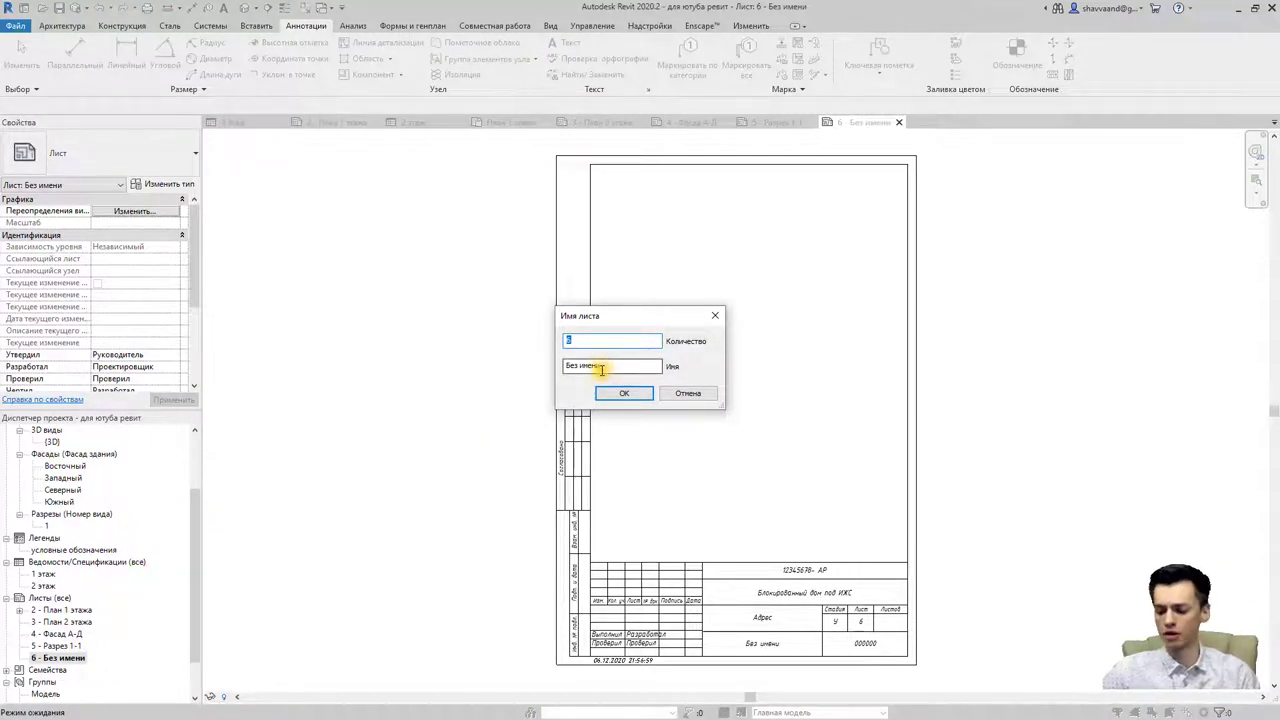
pyautogui.click(610, 368)
pyautogui.click(610, 368)
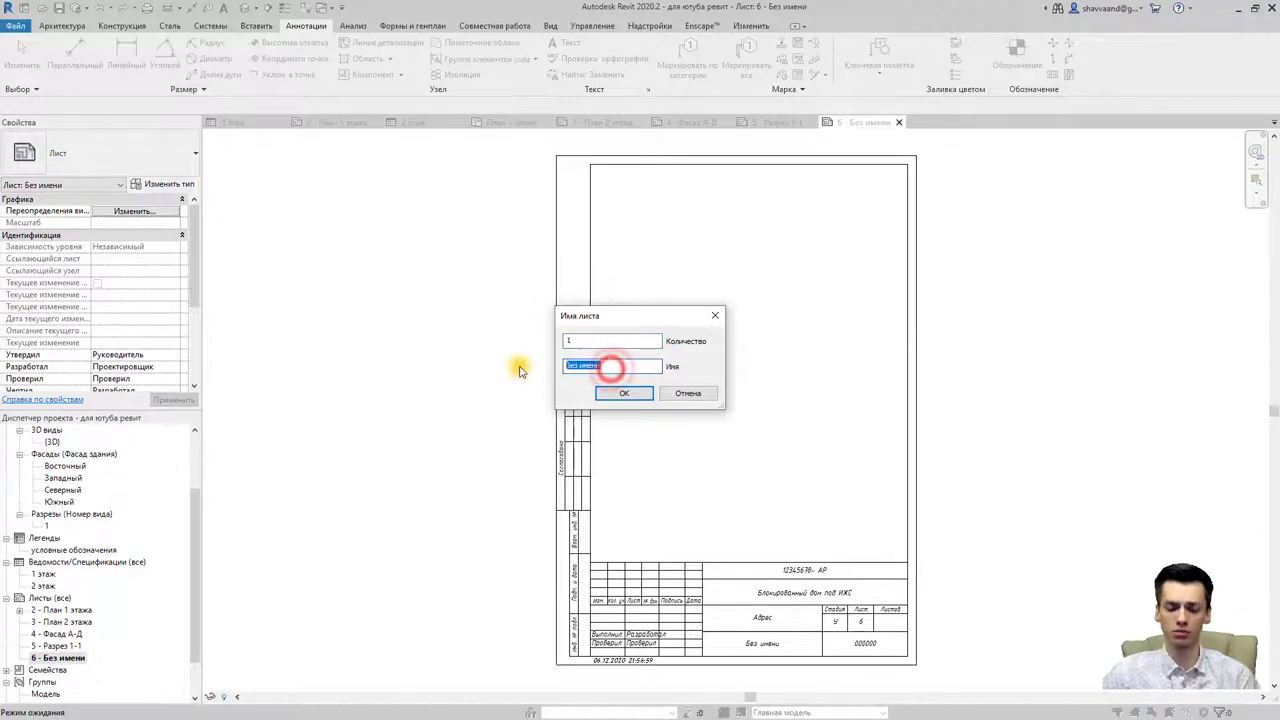
pyautogui.write('Ве')
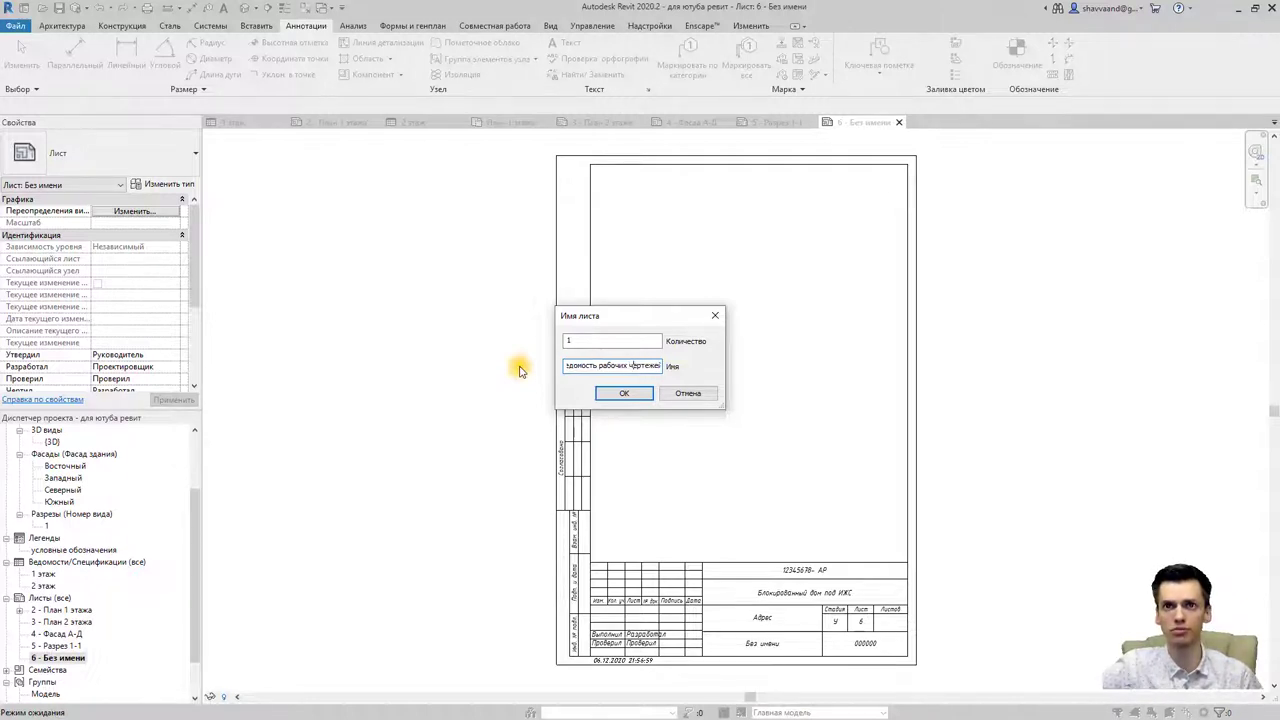
pyautogui.press('Return')
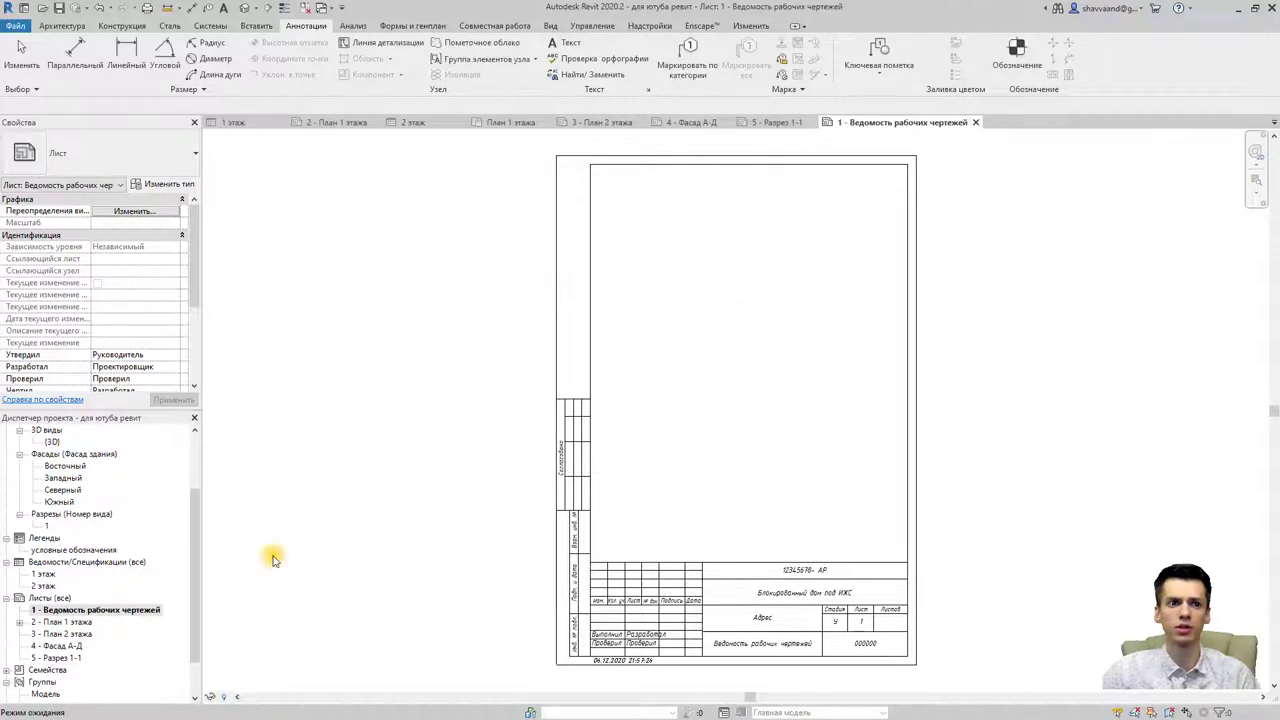
# Step: Open sheet '2 - План 1 этажа', then choose Вид > Спецификации > Список листов
pyautogui.doubleClick(140, 621)
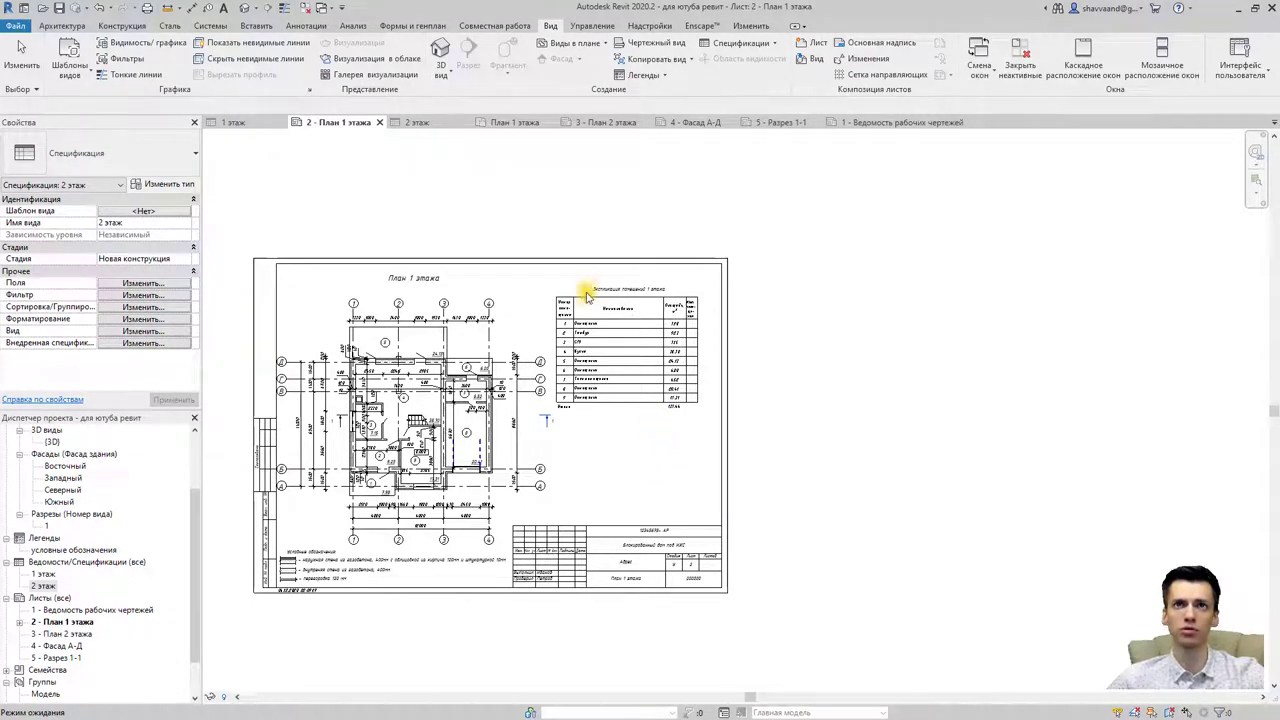
pyautogui.click(736, 45)
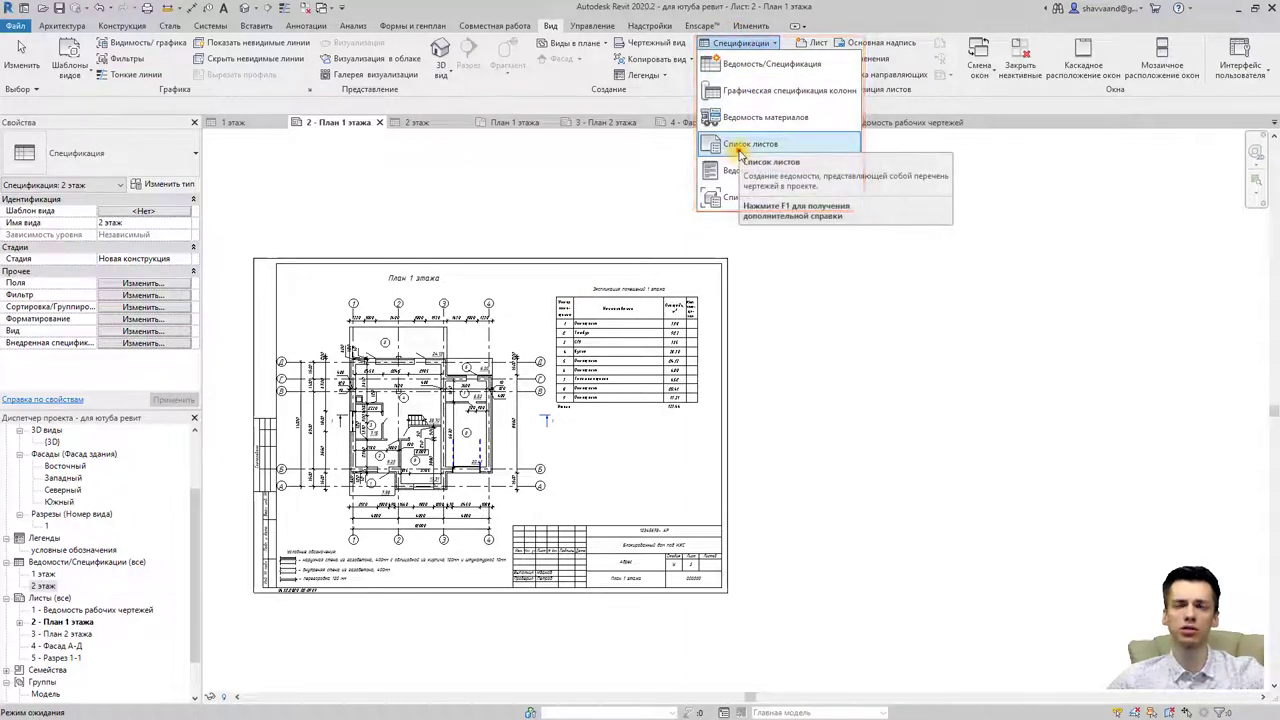
pyautogui.click(740, 147)
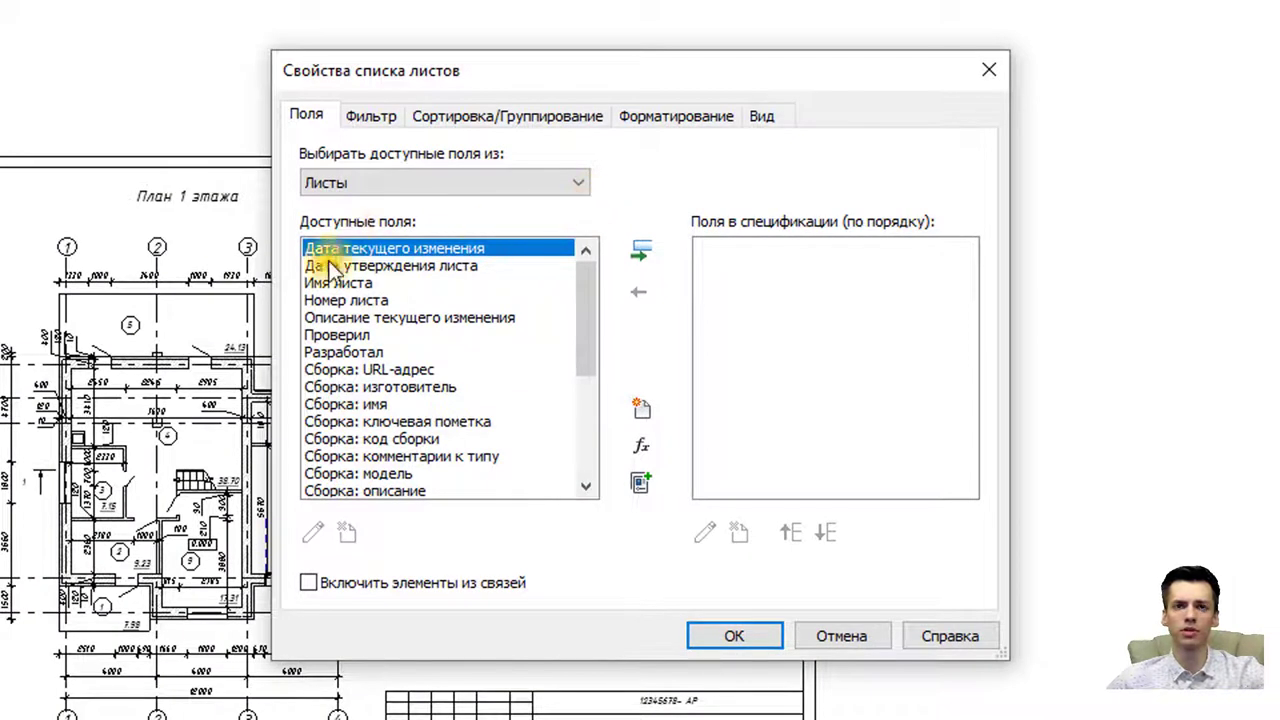
# Step: Add the Номер листа and Имя листа fields to the sheet list
pyautogui.click(346, 300)
pyautogui.click(645, 250)
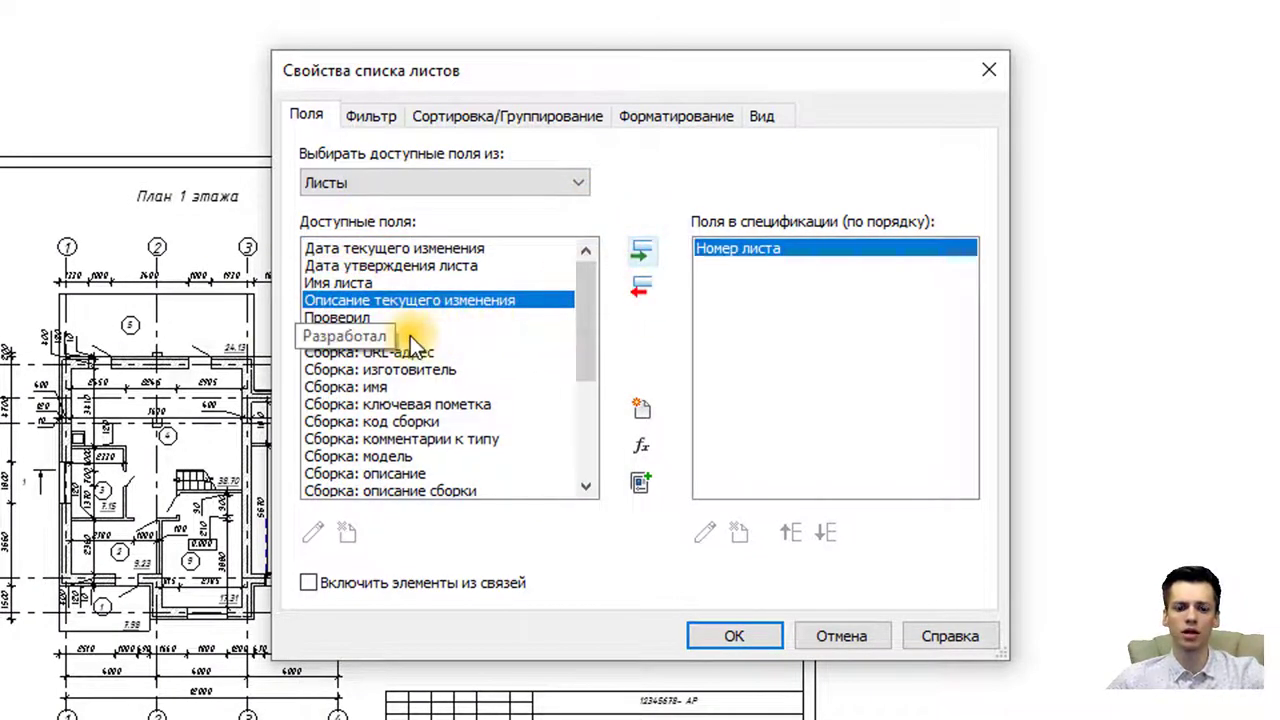
pyautogui.scroll(-1, 410, 350)
pyautogui.scroll(-2, 411, 366)
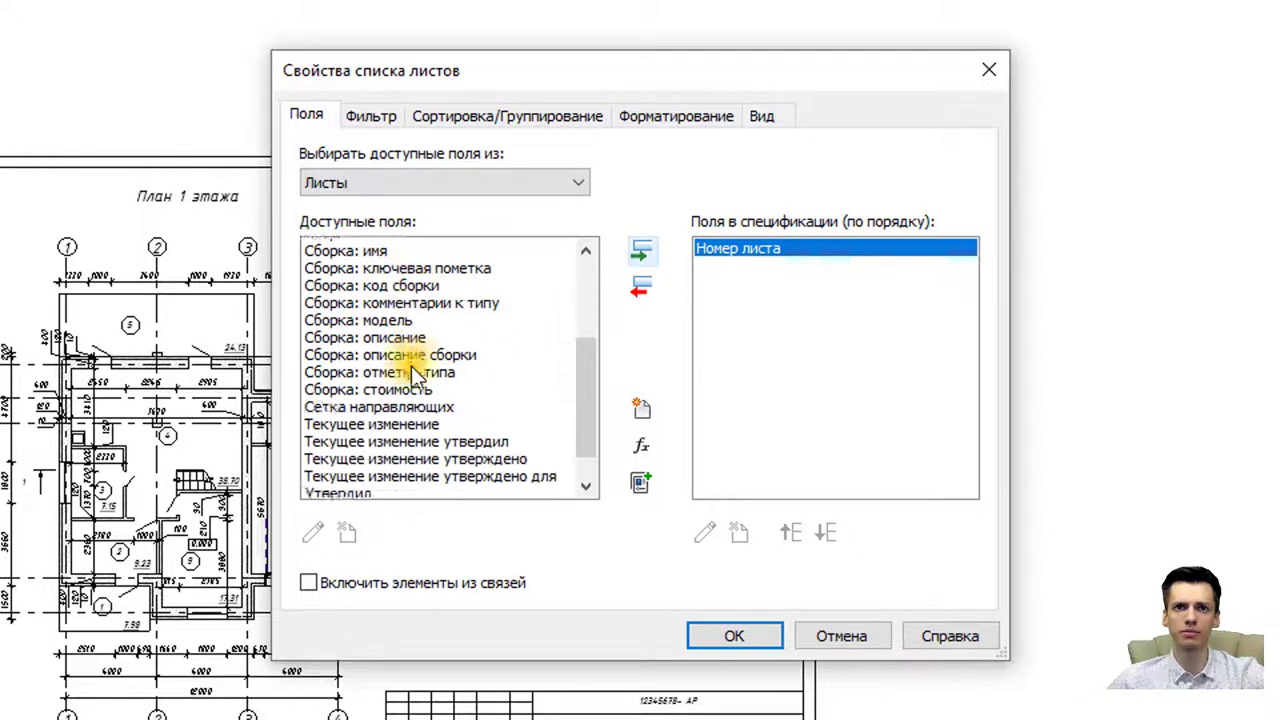
pyautogui.scroll(-1, 411, 366)
pyautogui.scroll(2, 410, 366)
pyautogui.scroll(1, 411, 350)
pyautogui.scroll(1, 395, 342)
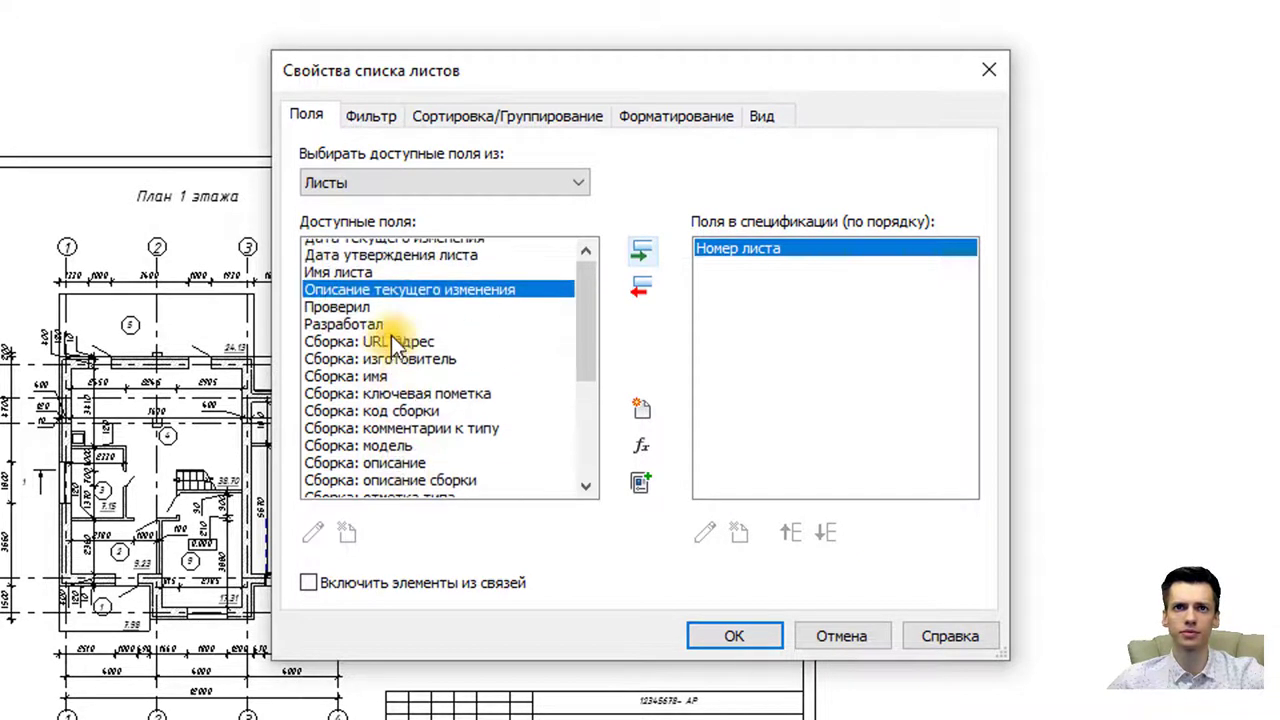
pyautogui.click(345, 276)
pyautogui.click(642, 250)
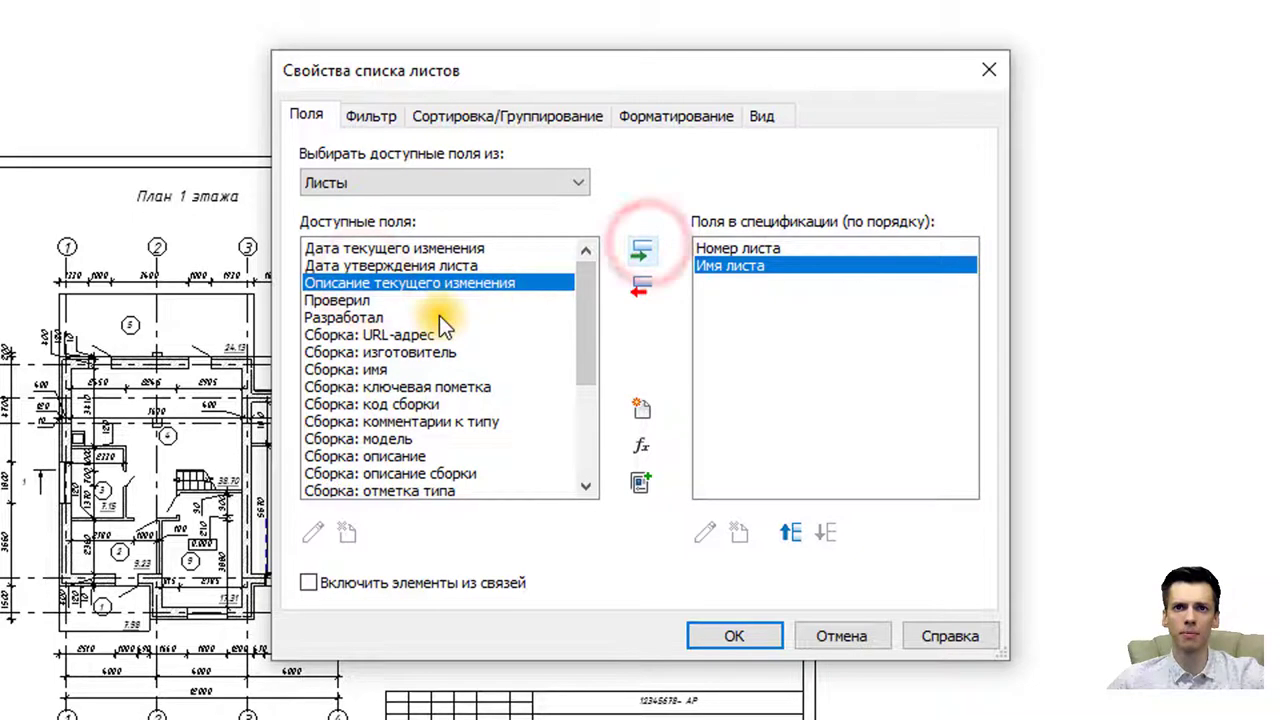
# Step: Add the Утвердил and Разработал fields to the sheet list
pyautogui.scroll(-1, 430, 325)
pyautogui.scroll(-2, 424, 334)
pyautogui.scroll(-1, 426, 337)
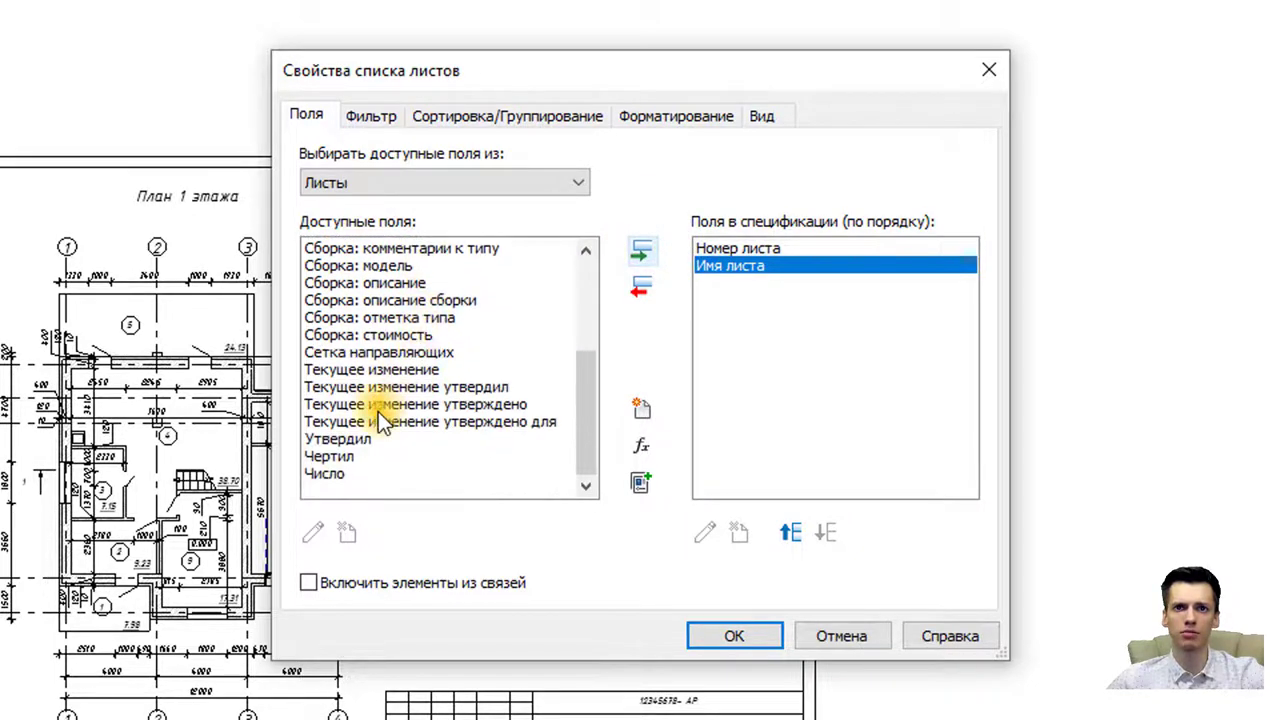
pyautogui.click(351, 439)
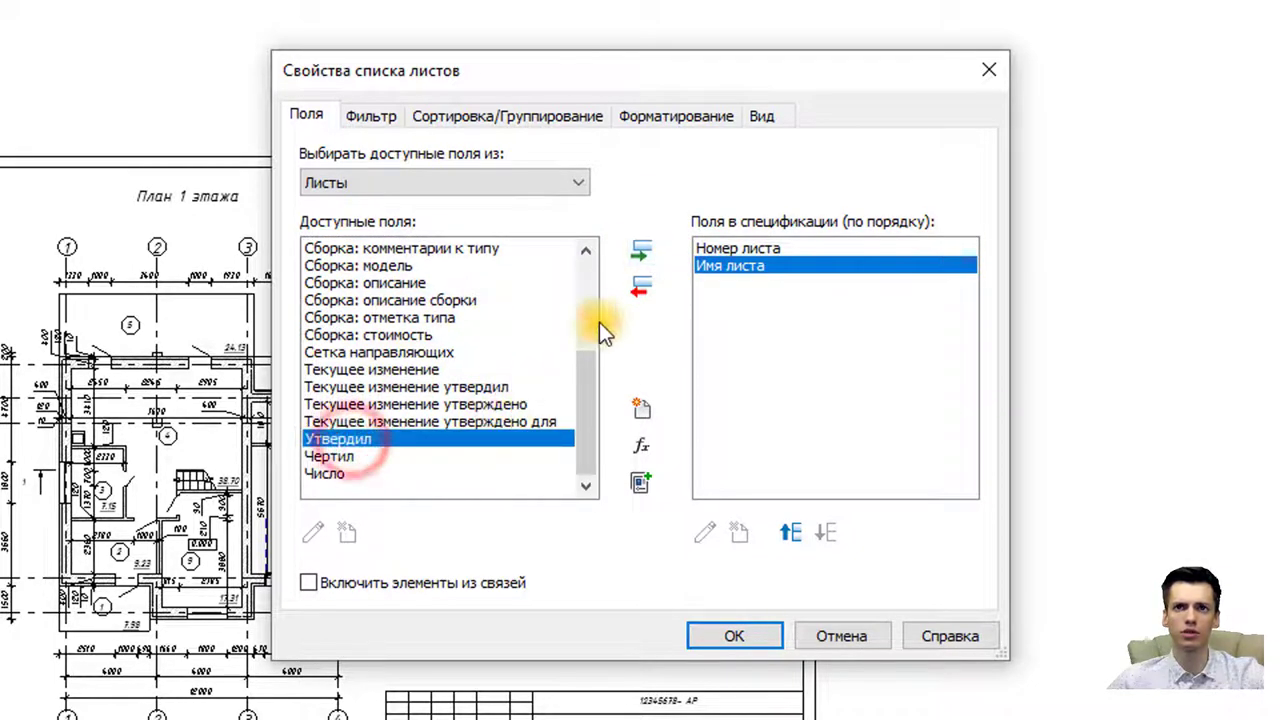
pyautogui.click(641, 250)
pyautogui.scroll(1, 454, 415)
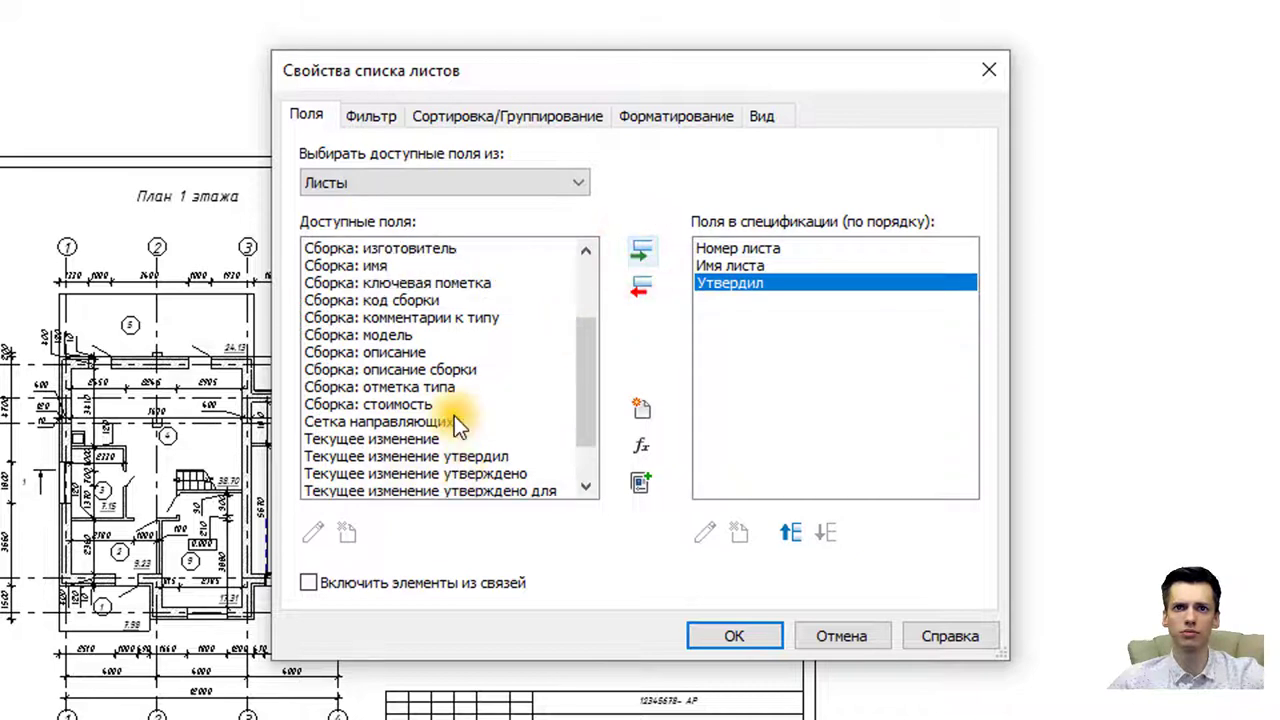
pyautogui.scroll(1, 454, 413)
pyautogui.scroll(1, 454, 413)
pyautogui.scroll(1, 452, 410)
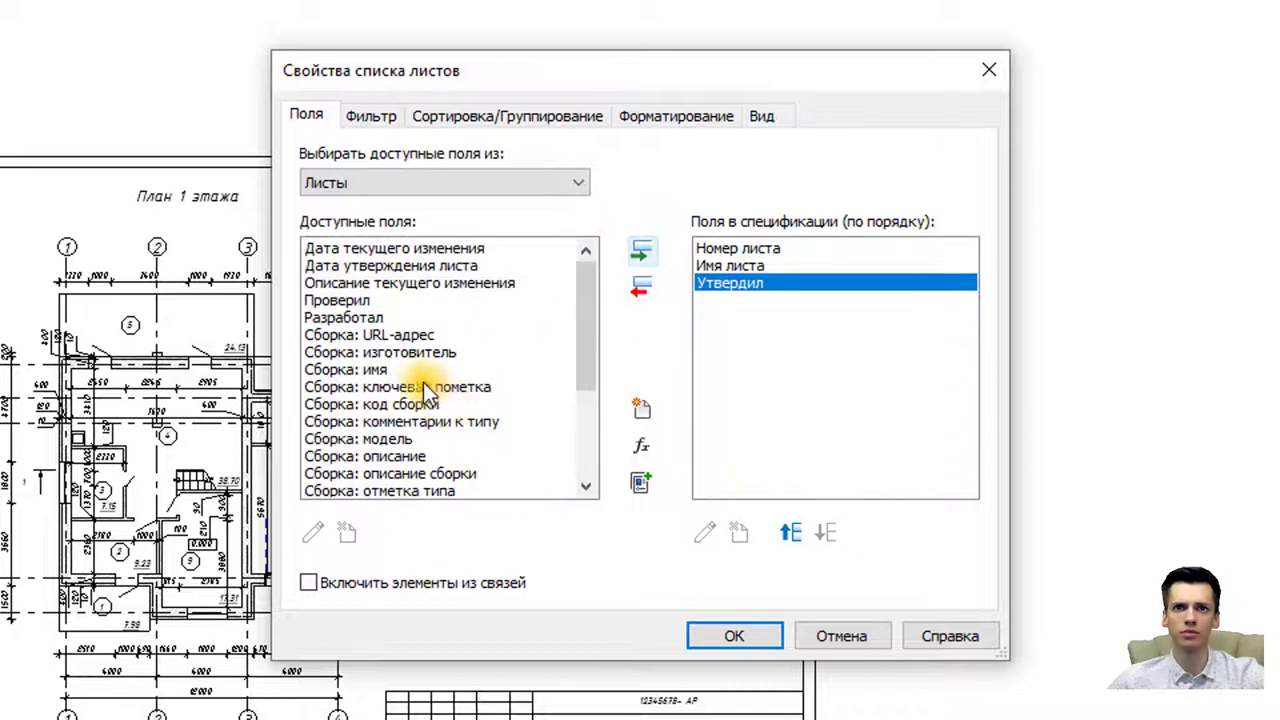
pyautogui.click(366, 319)
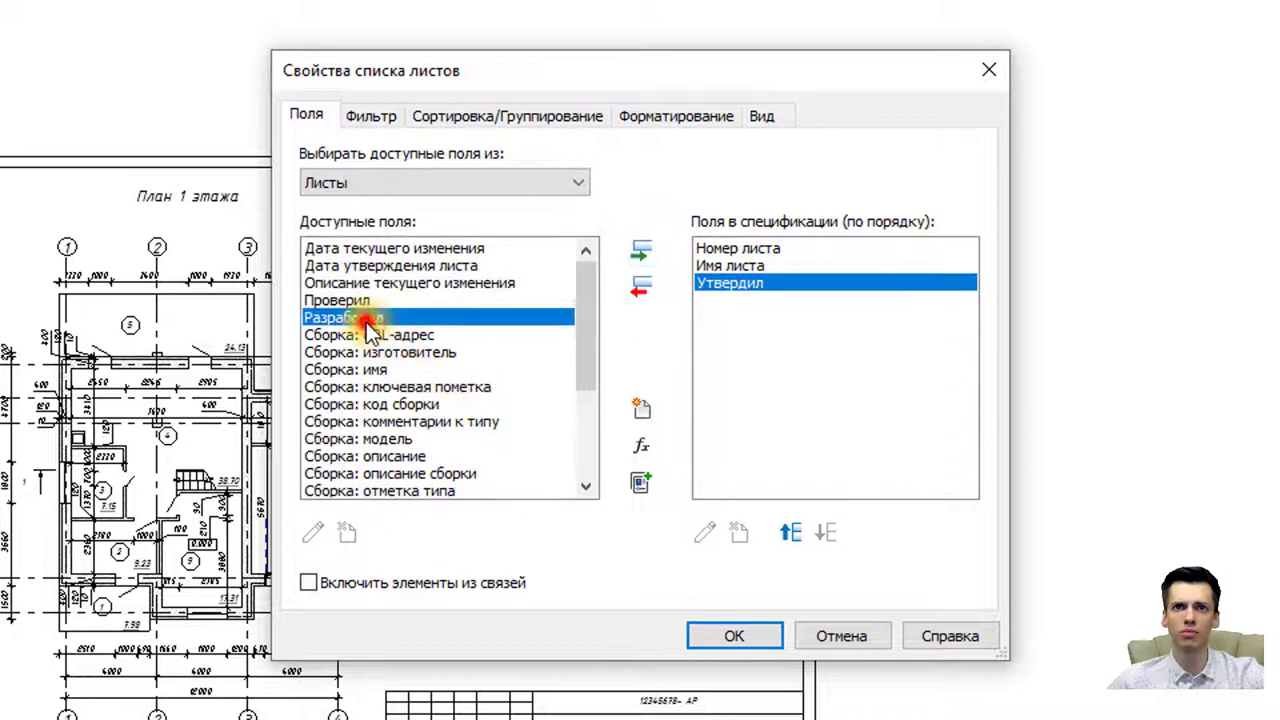
pyautogui.click(641, 255)
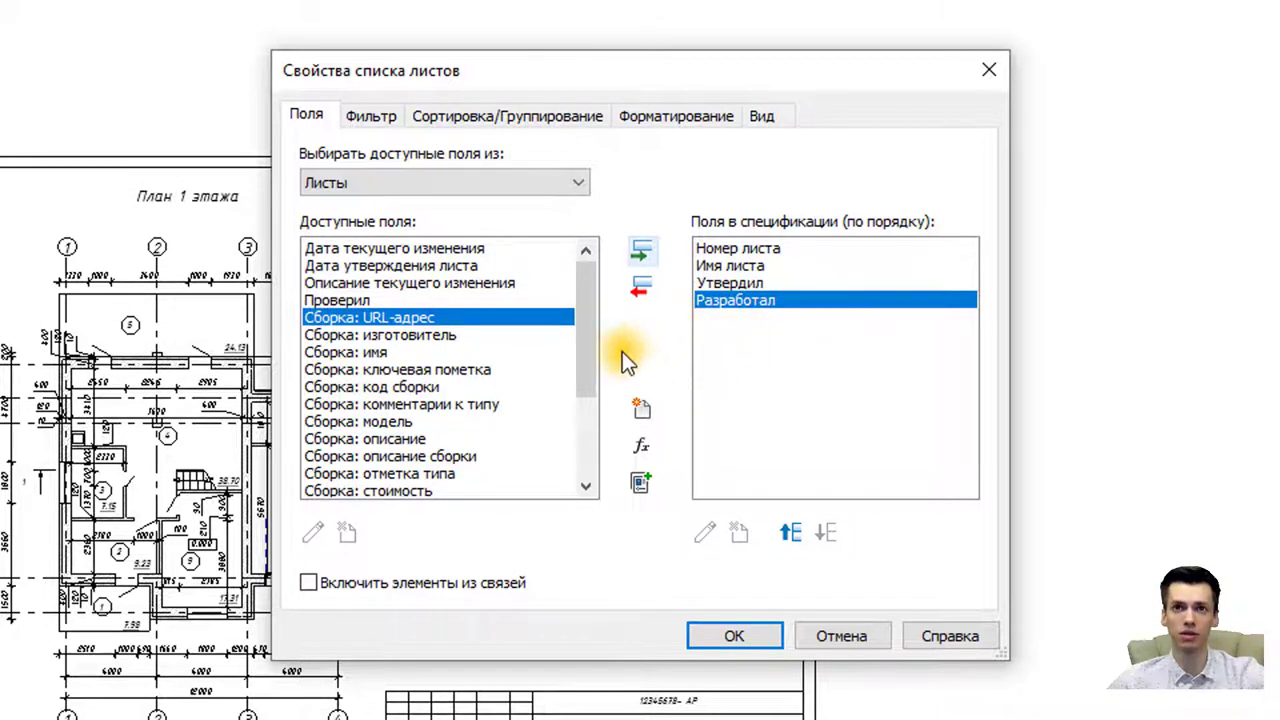
# Step: Sort the sheet list ascending by Имя листа
pyautogui.click(374, 120)
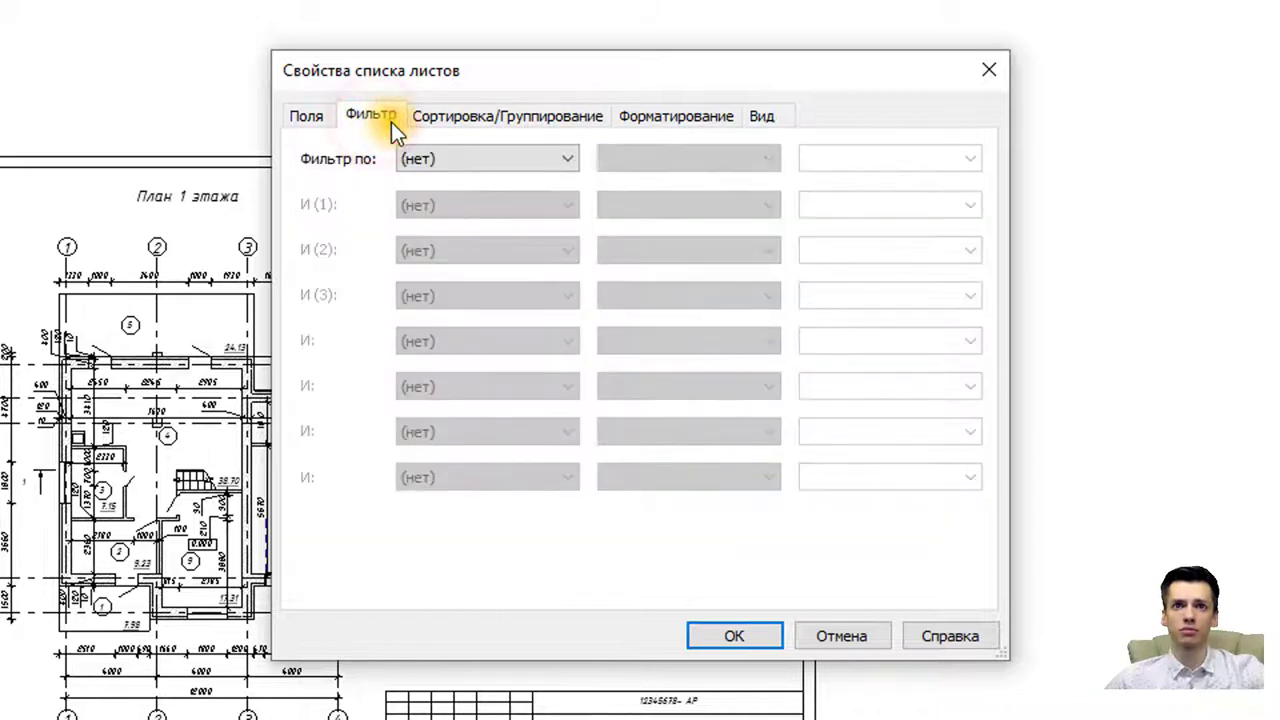
pyautogui.click(491, 115)
pyautogui.click(508, 158)
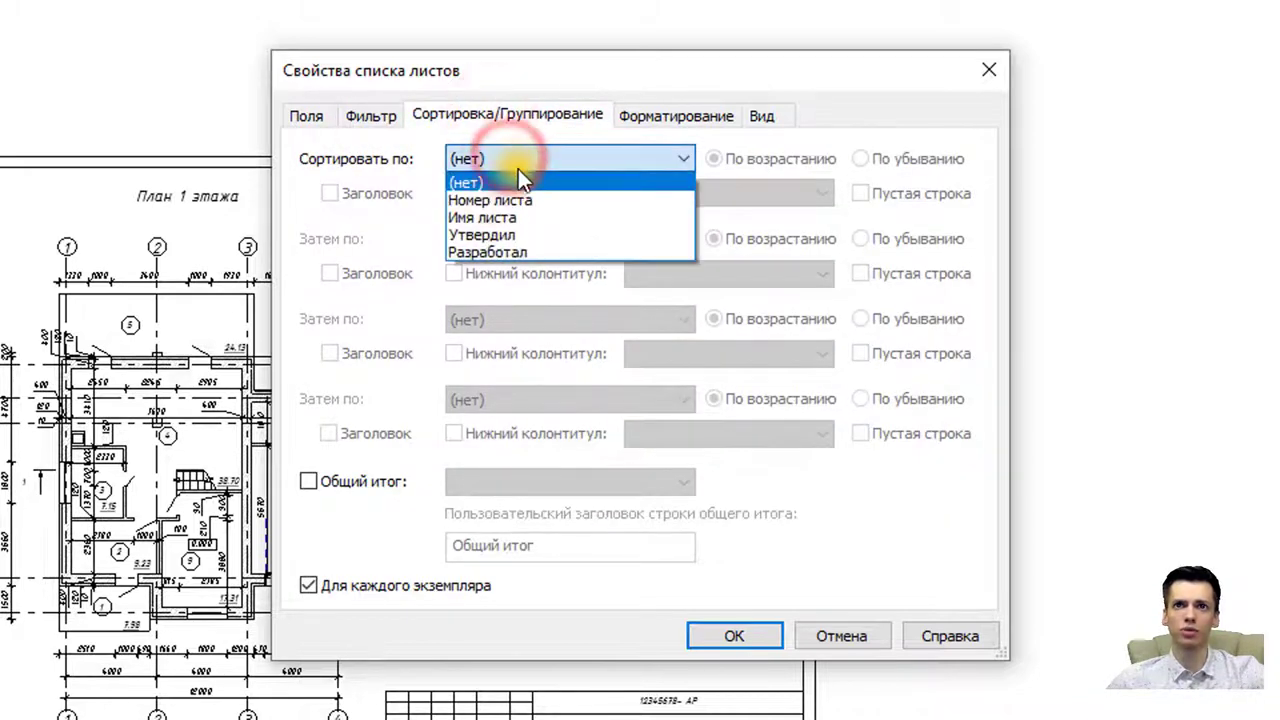
pyautogui.click(515, 217)
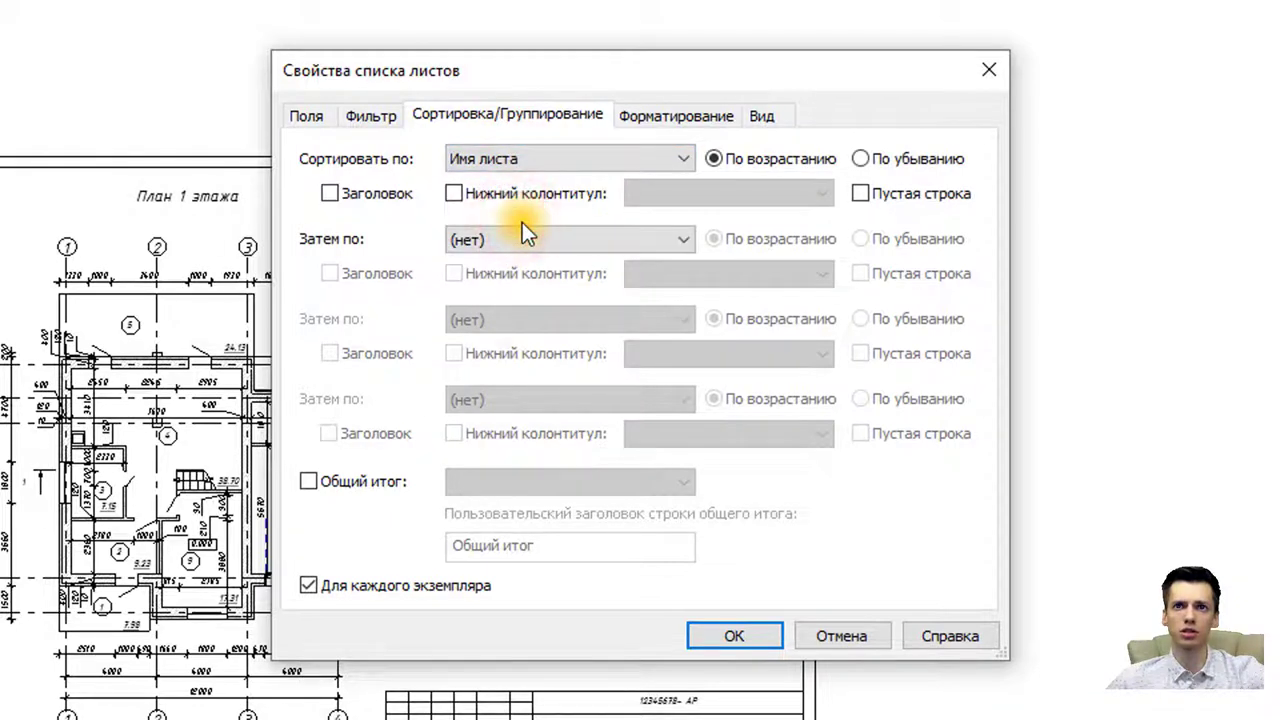
# Step: Change the Номер листа heading to 'Лист' and Имя листа to 'Наименование'
pyautogui.click(643, 119)
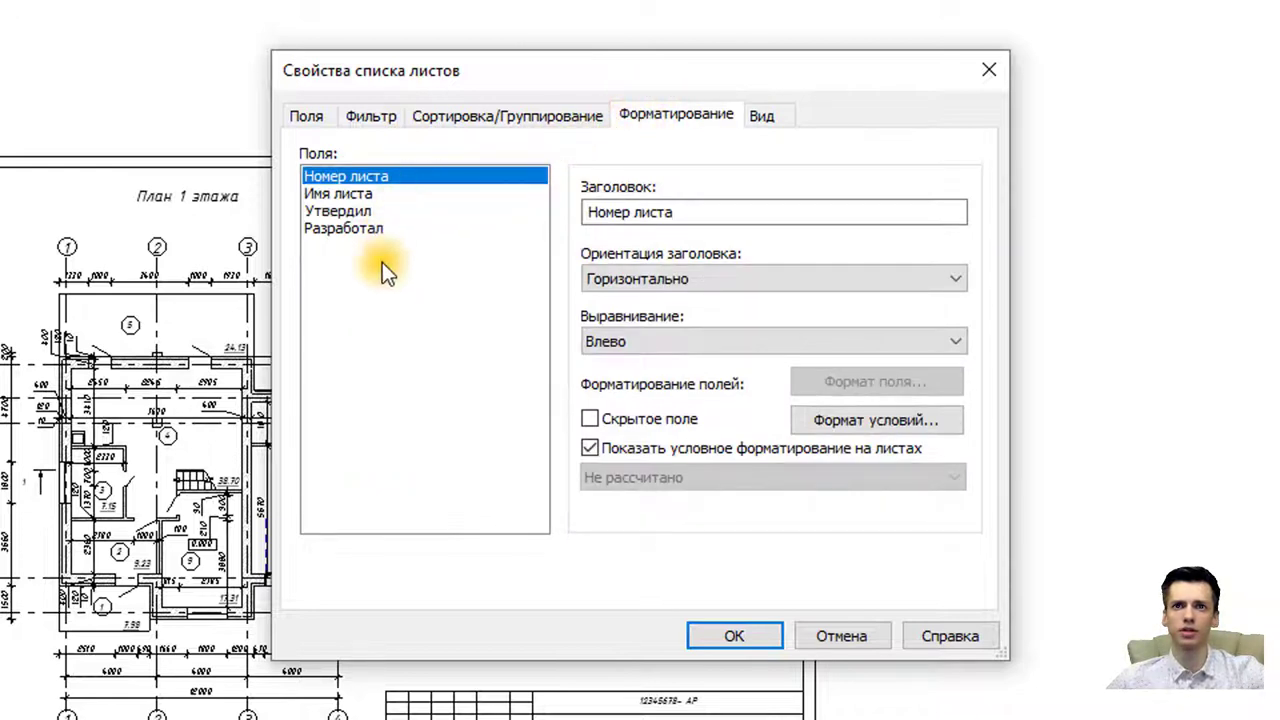
pyautogui.click(363, 196)
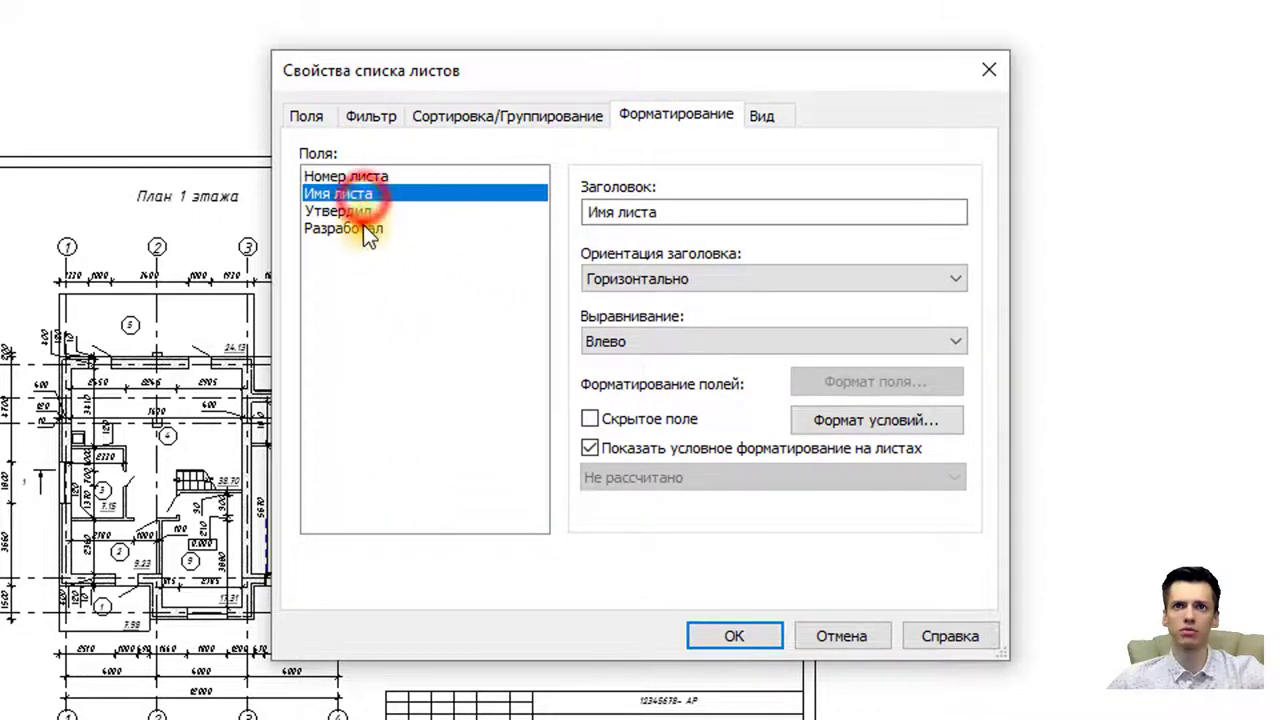
pyautogui.click(363, 227)
pyautogui.click(368, 177)
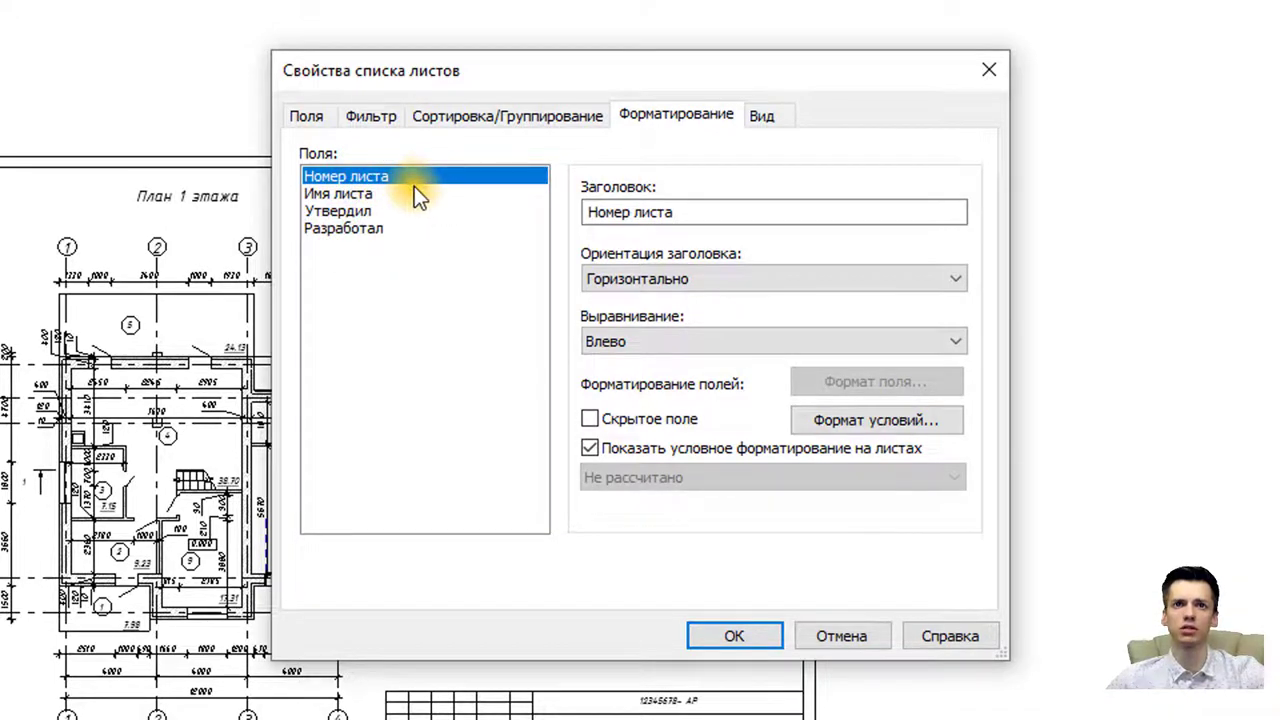
pyautogui.doubleClick(737, 210)
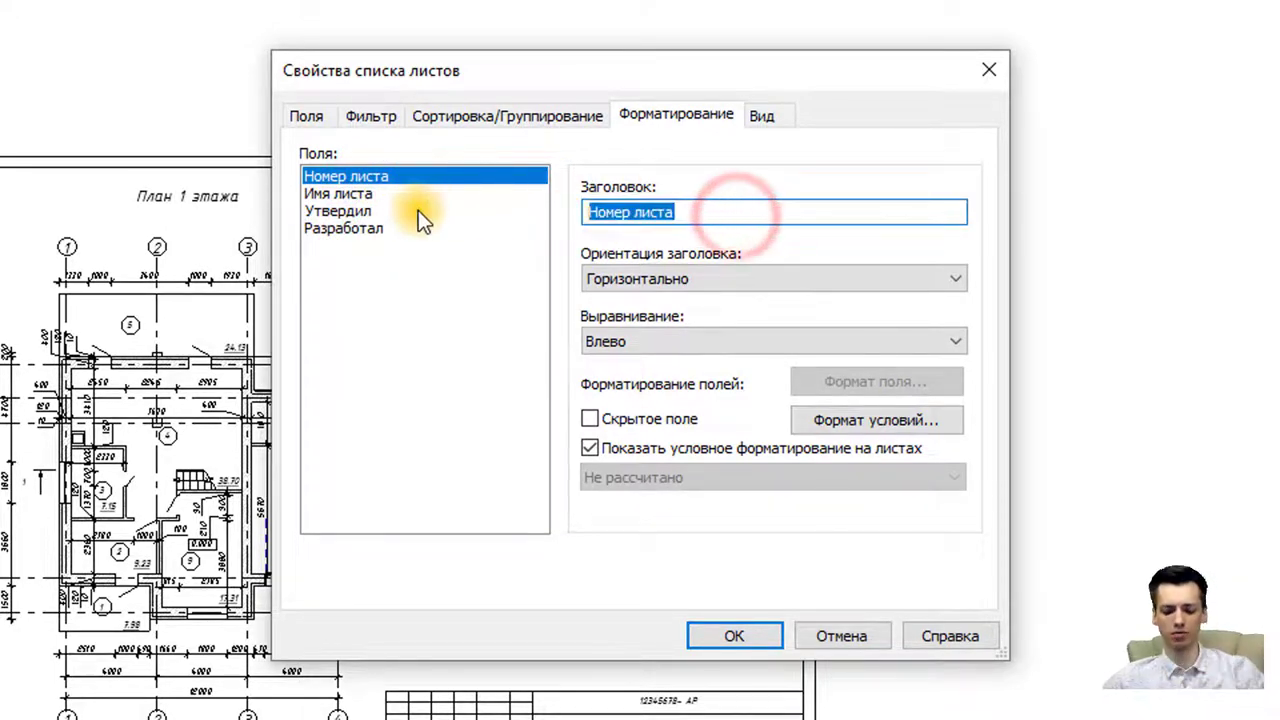
pyautogui.write('Лист')
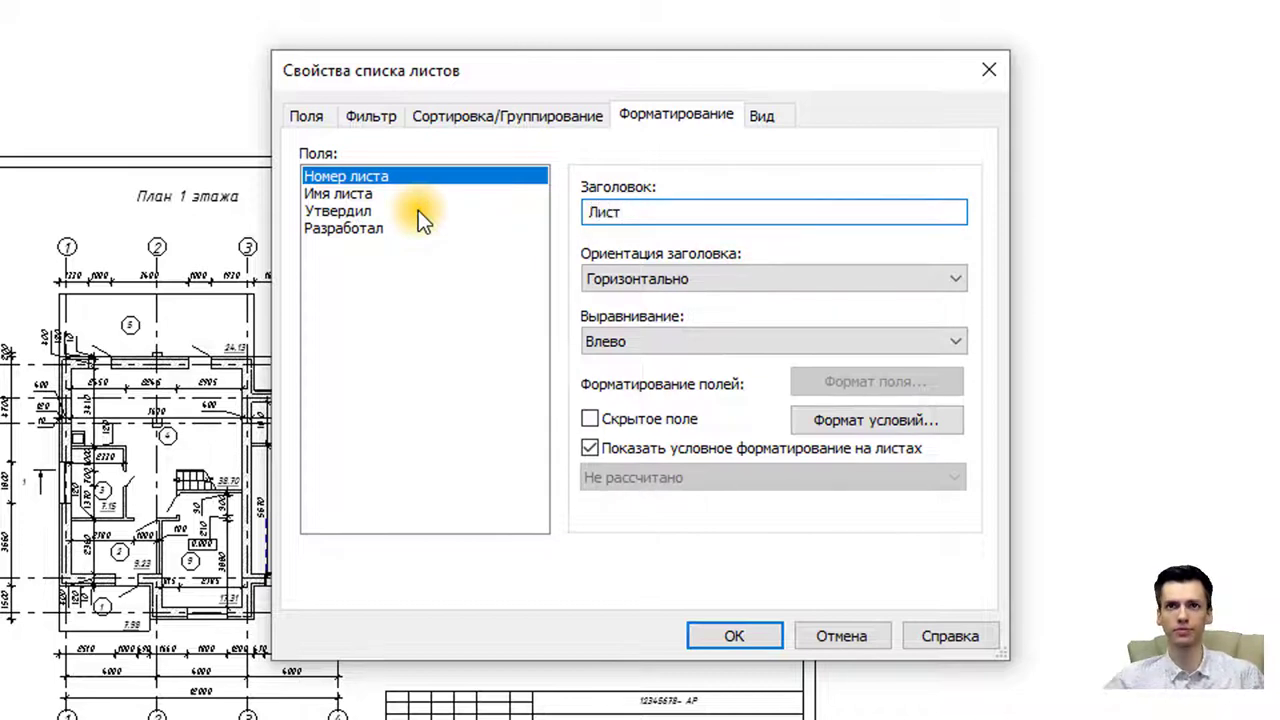
pyautogui.click(374, 193)
pyautogui.doubleClick(699, 210)
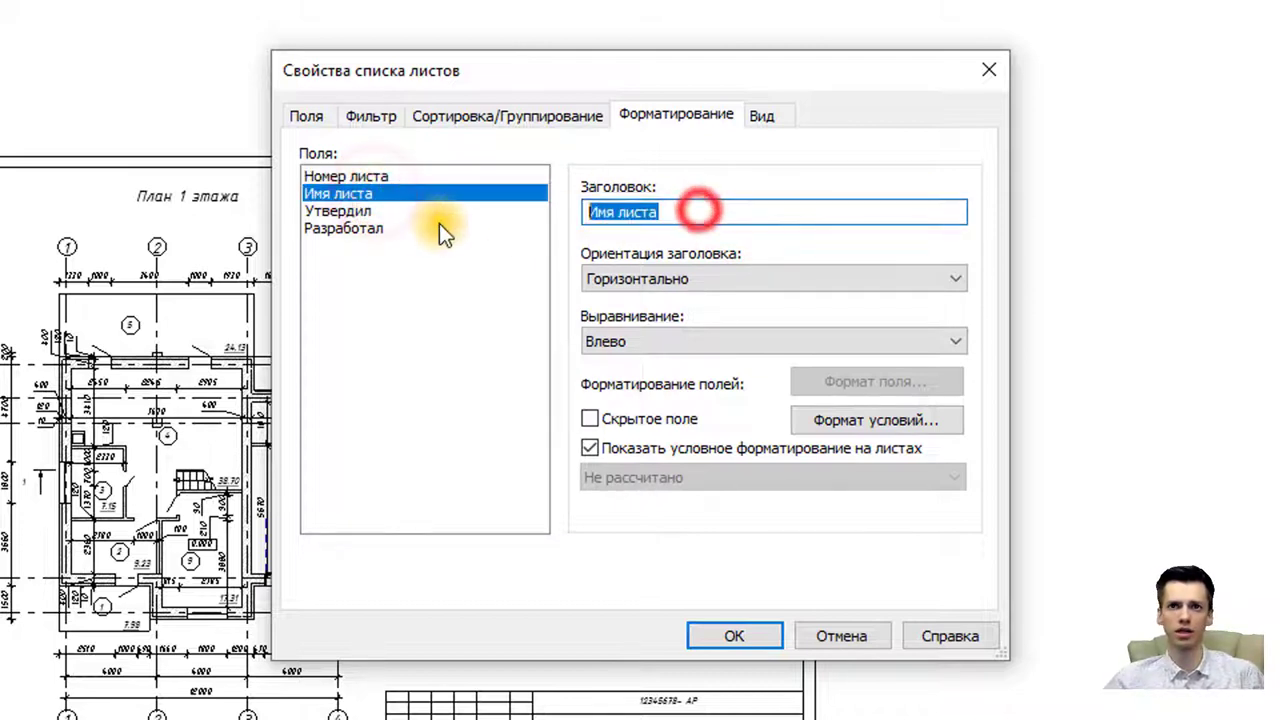
pyautogui.write('Наиме')
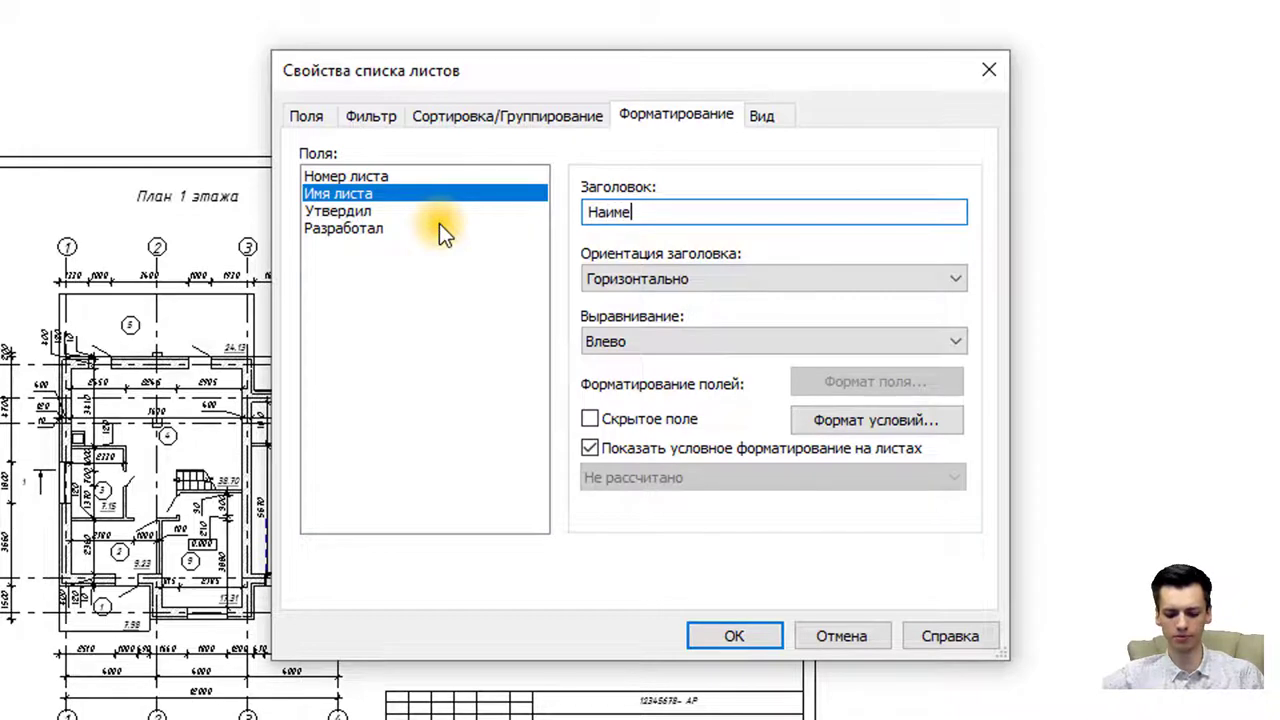
pyautogui.write('нование')
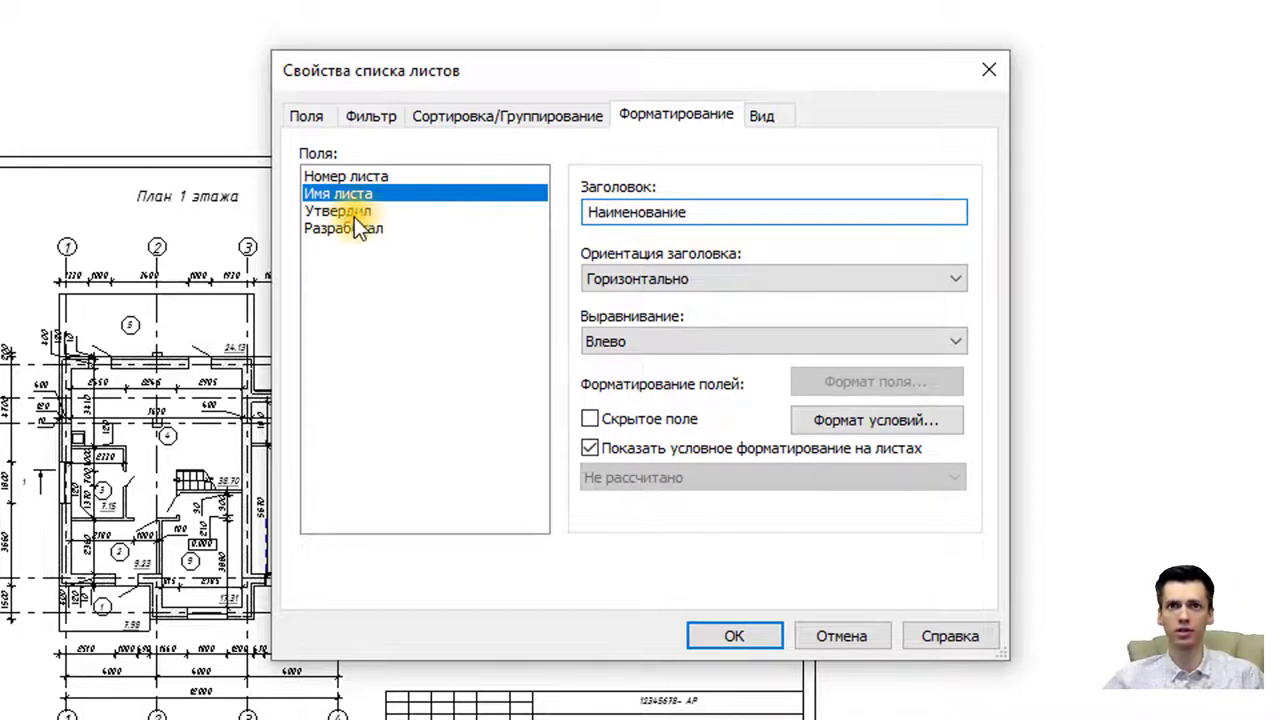
# Step: Change the Утвердил heading to 'Примечание' and the Разработал heading to '1'
pyautogui.click(352, 212)
pyautogui.doubleClick(718, 207)
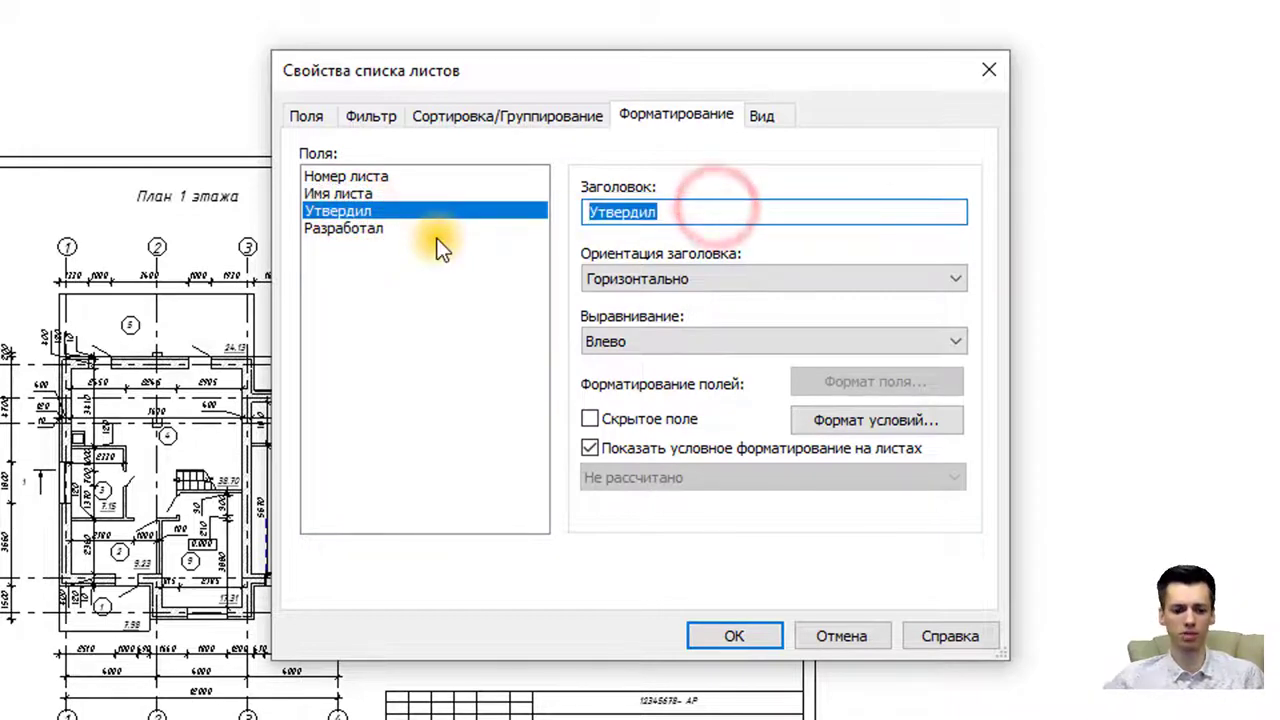
pyautogui.write('Примечание')
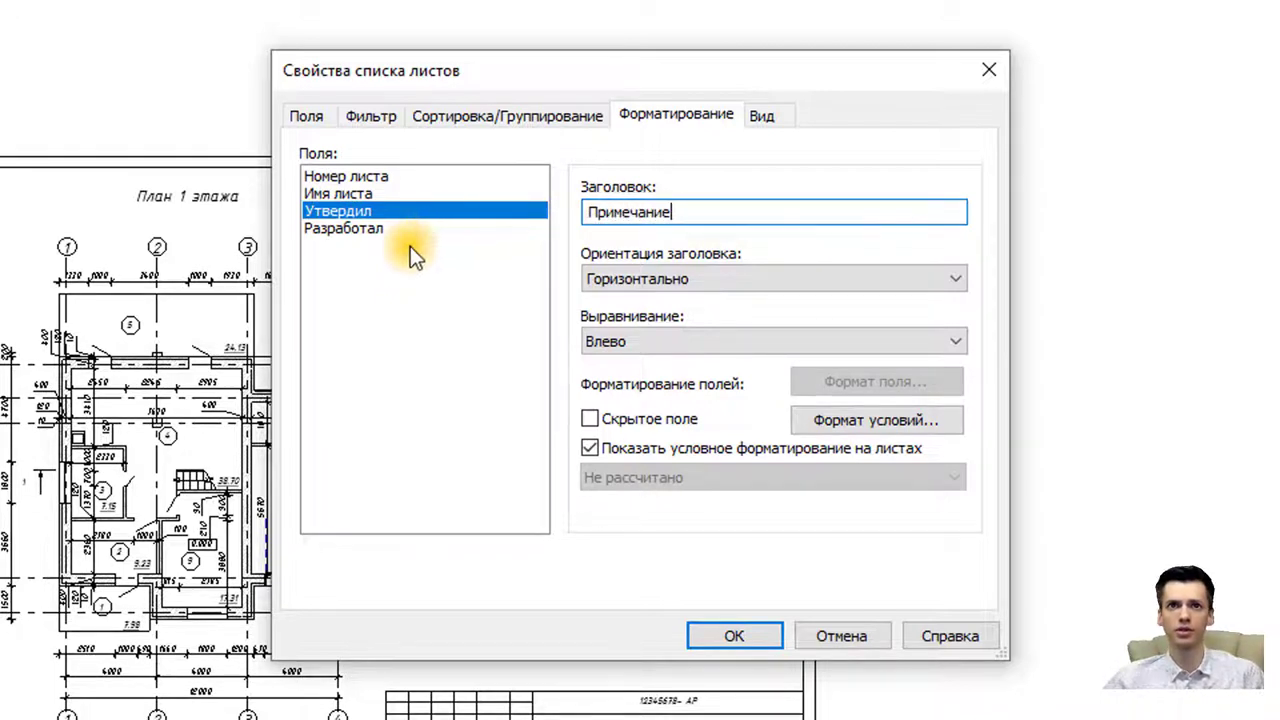
pyautogui.click(390, 228)
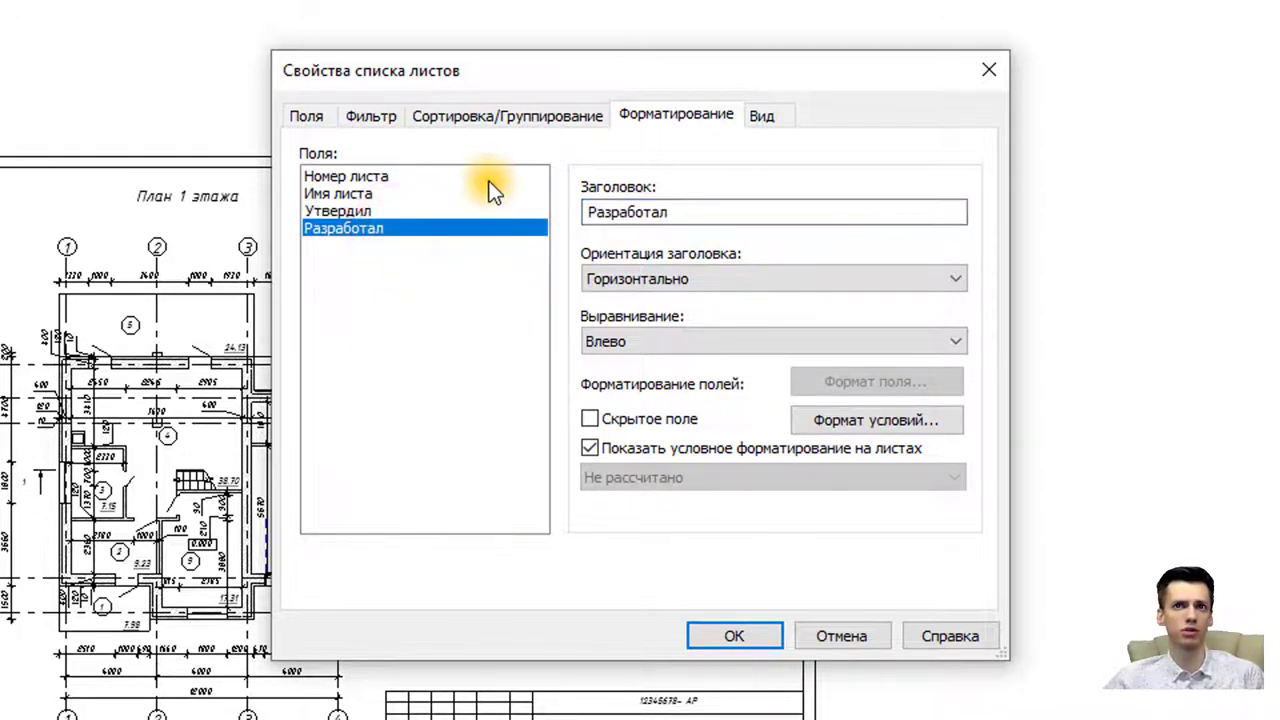
pyautogui.doubleClick(705, 207)
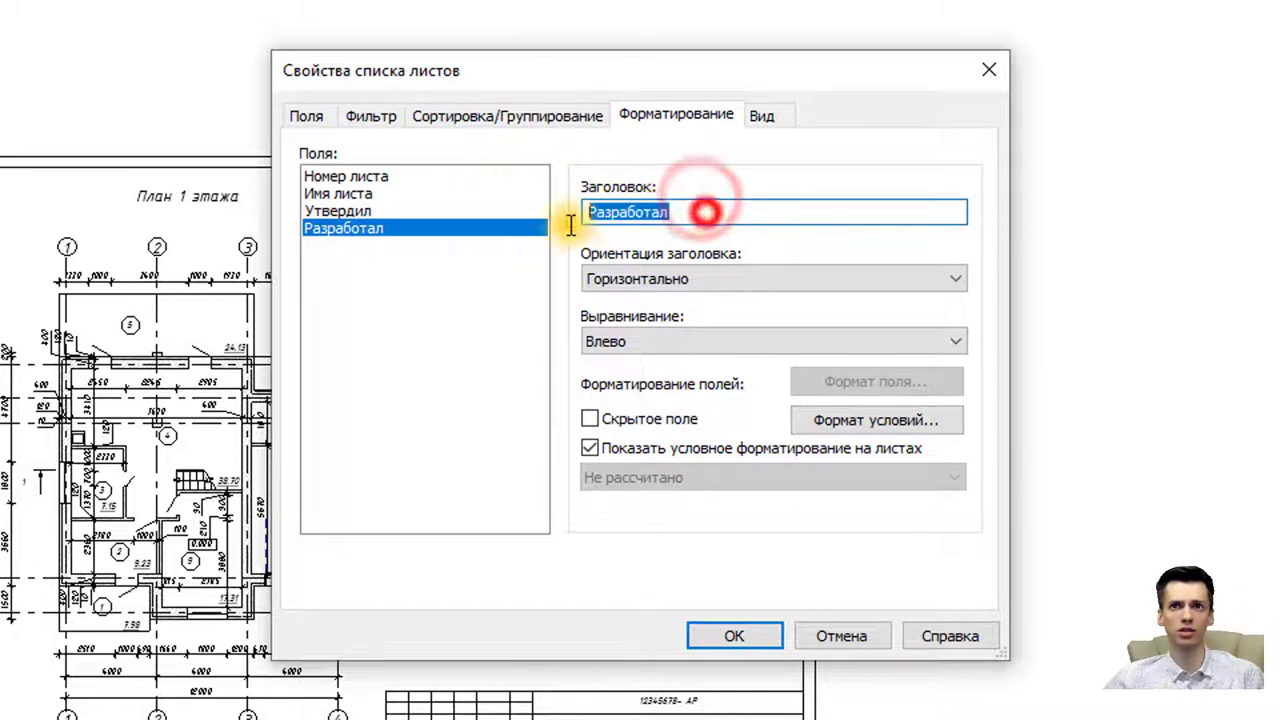
pyautogui.write('1')
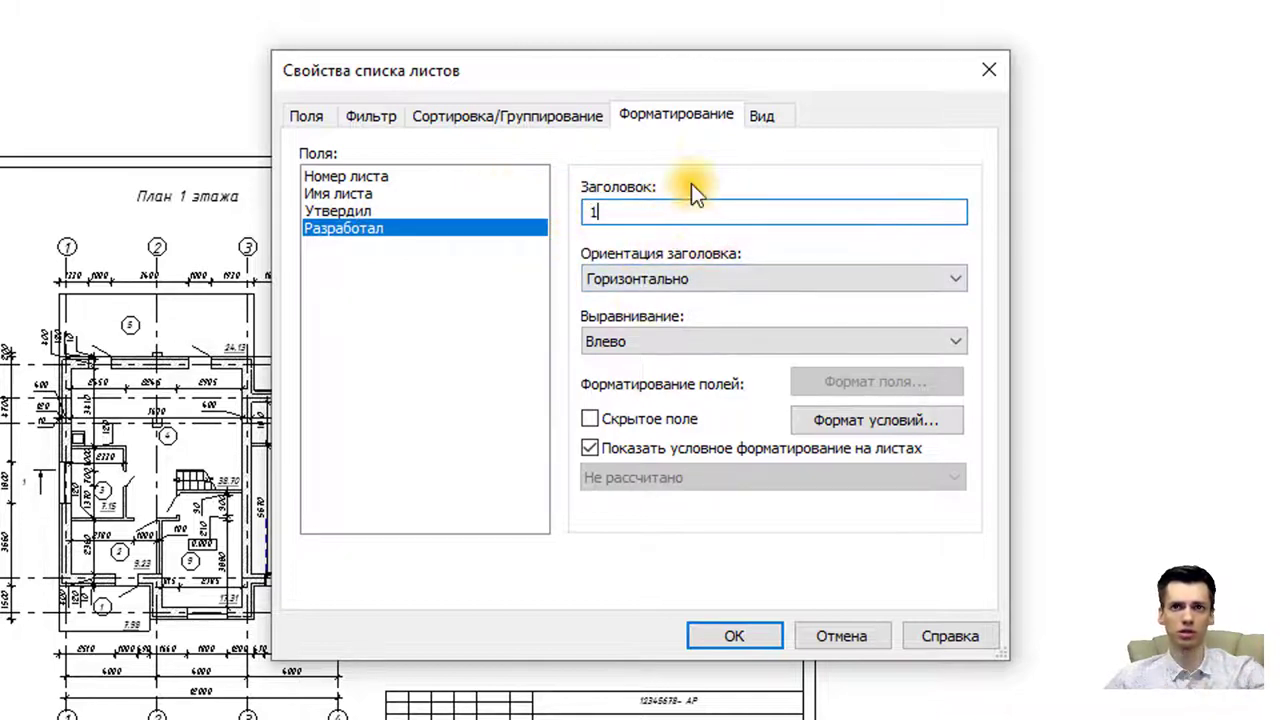
# Step: Use 0.5 grid lines, drop the blank row before data, leave the outline off, and hide the title
pyautogui.click(762, 114)
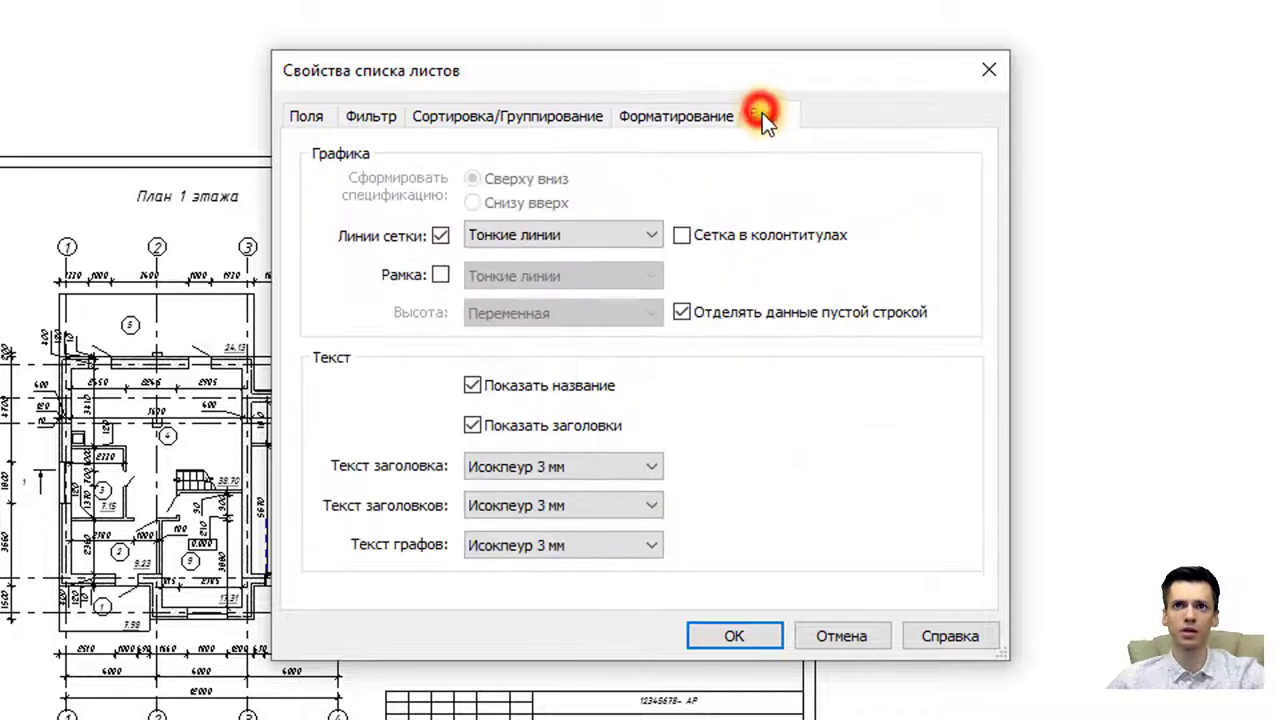
pyautogui.click(684, 312)
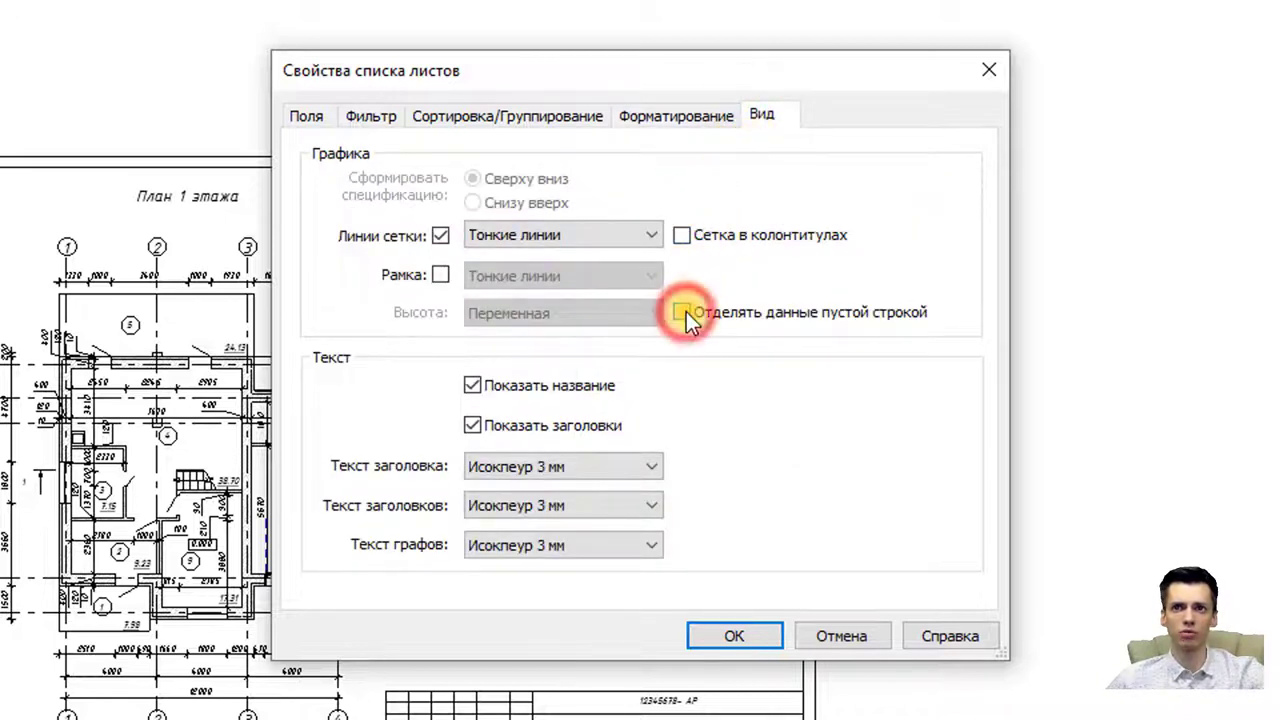
pyautogui.click(586, 232)
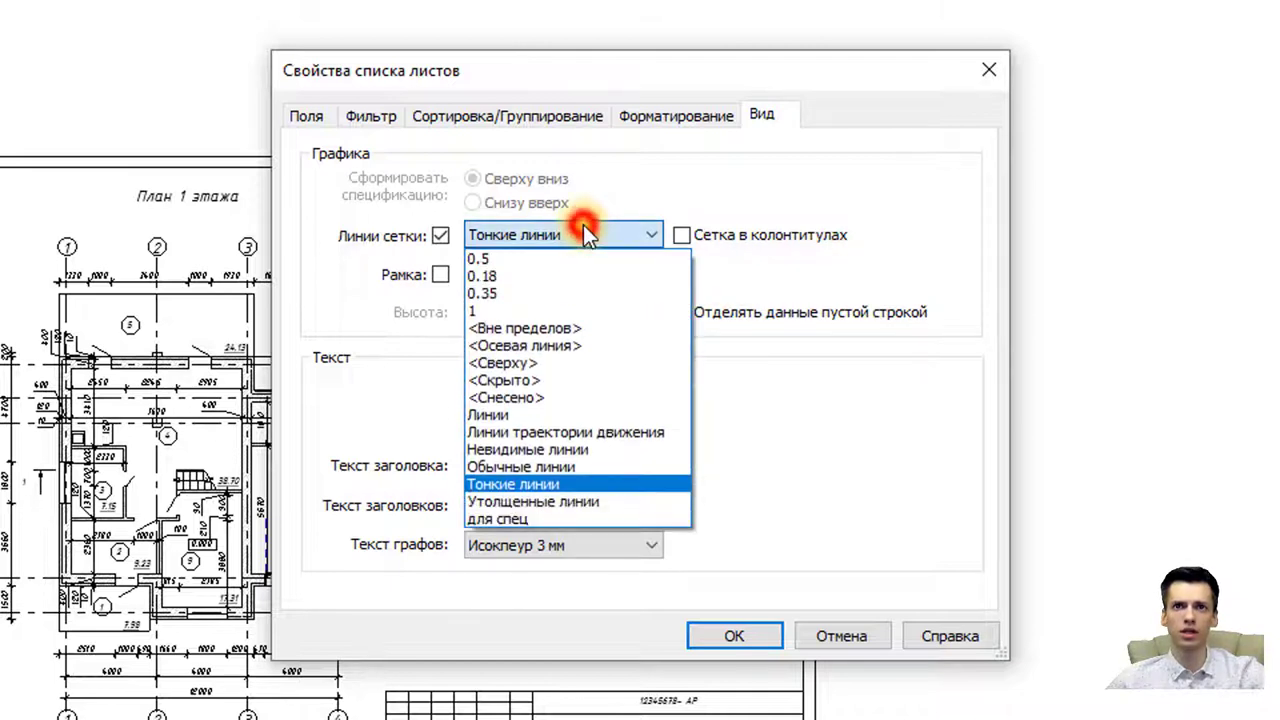
pyautogui.click(534, 259)
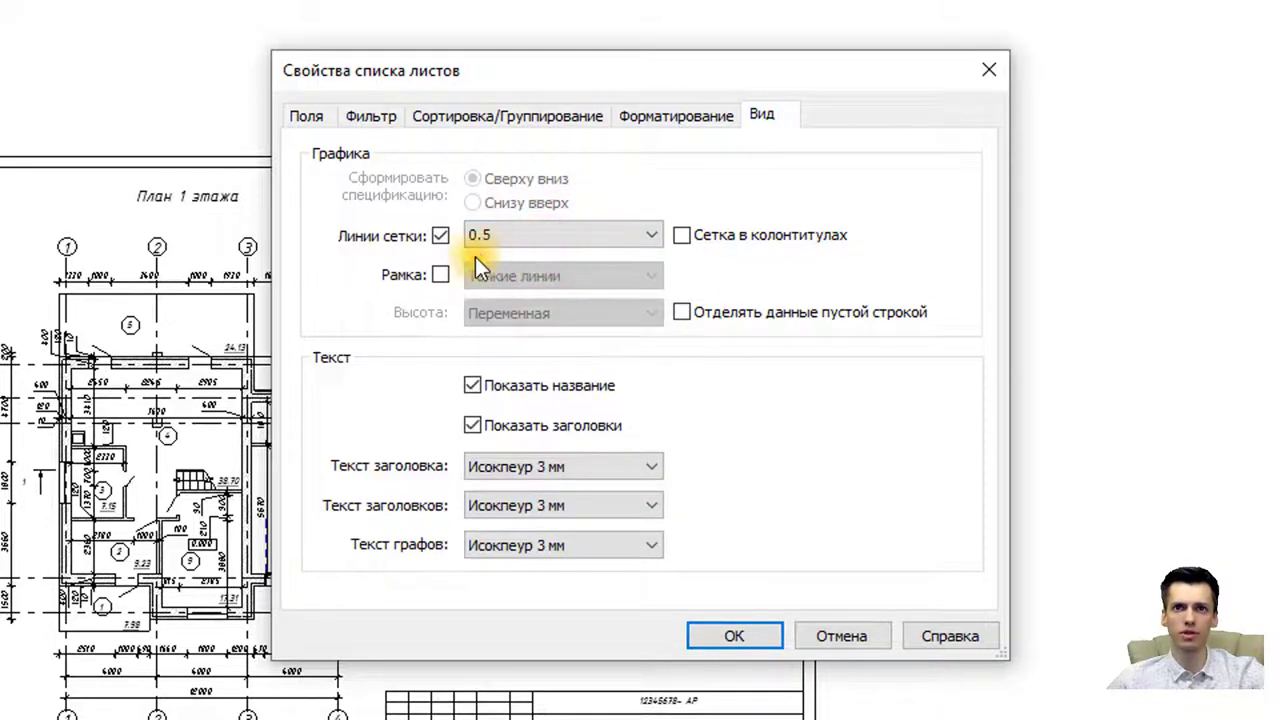
pyautogui.click(442, 275)
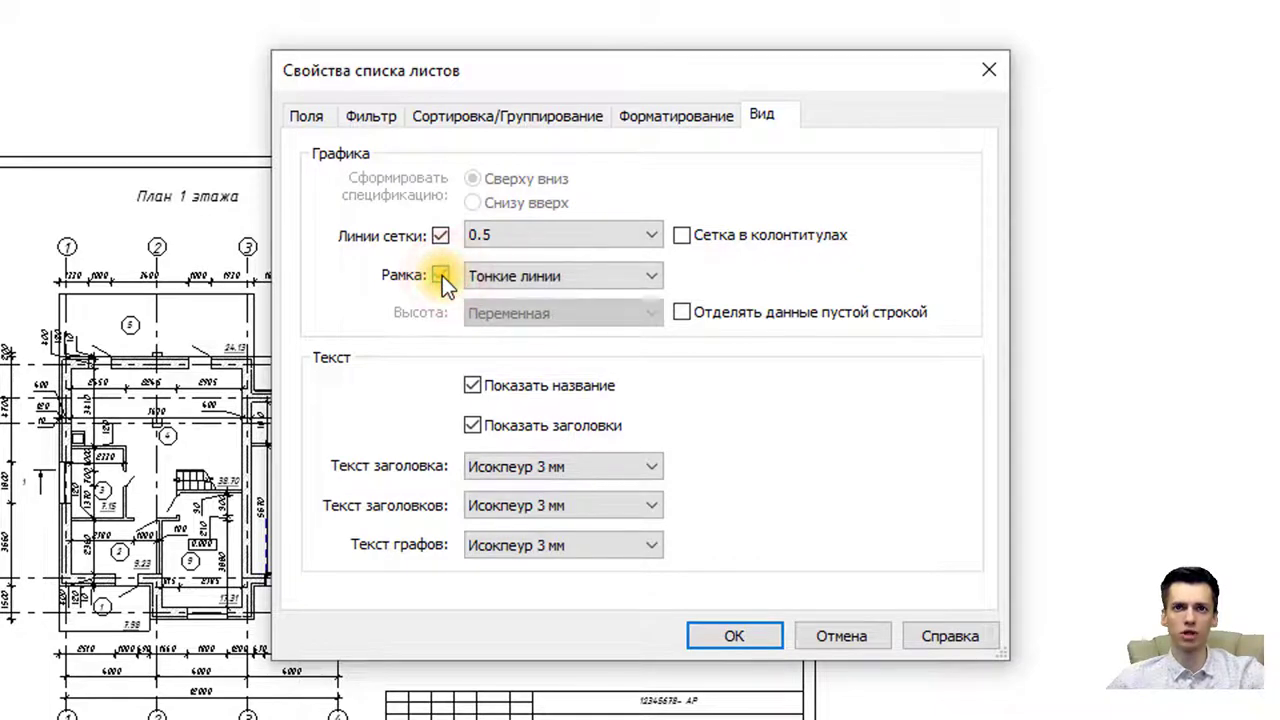
pyautogui.click(527, 277)
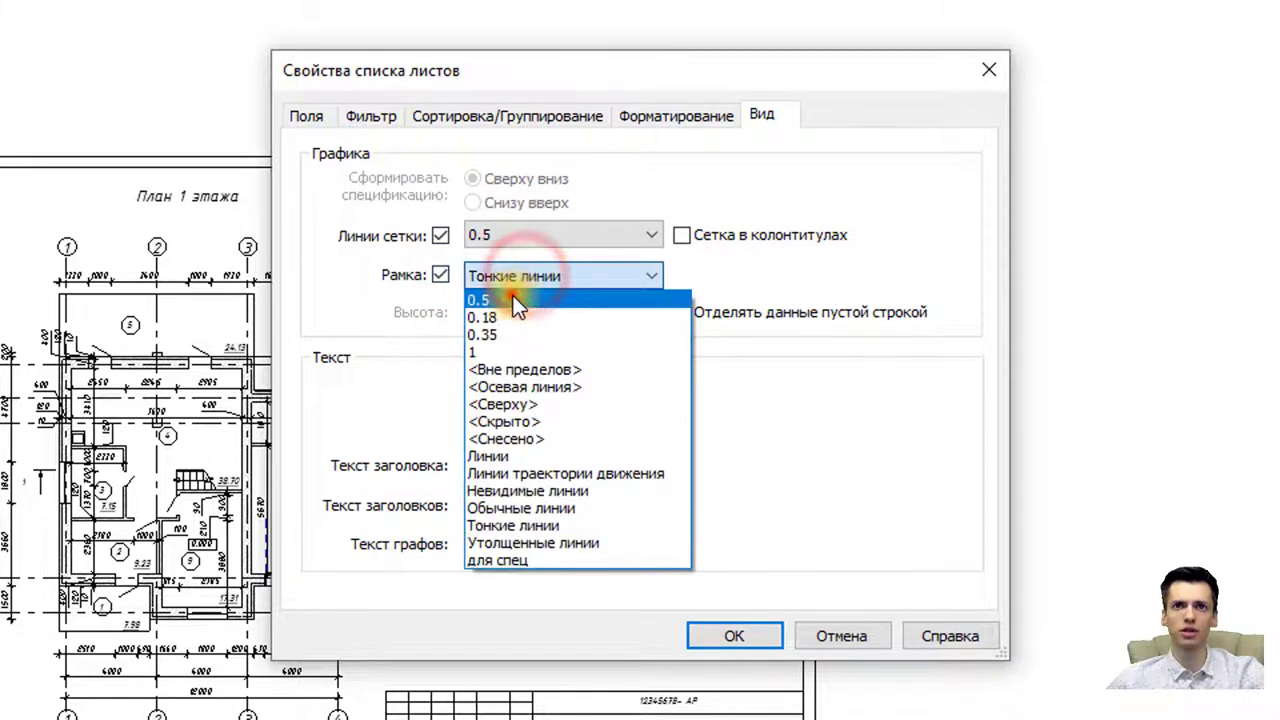
pyautogui.click(517, 302)
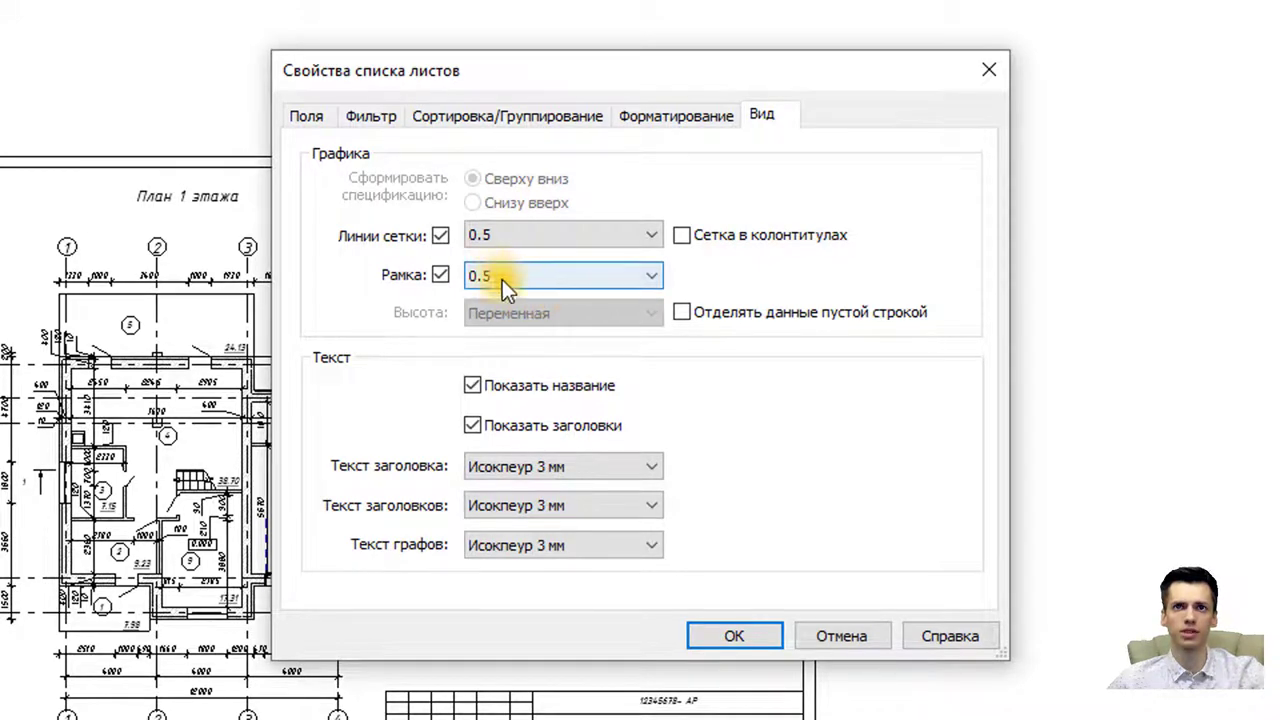
pyautogui.click(442, 277)
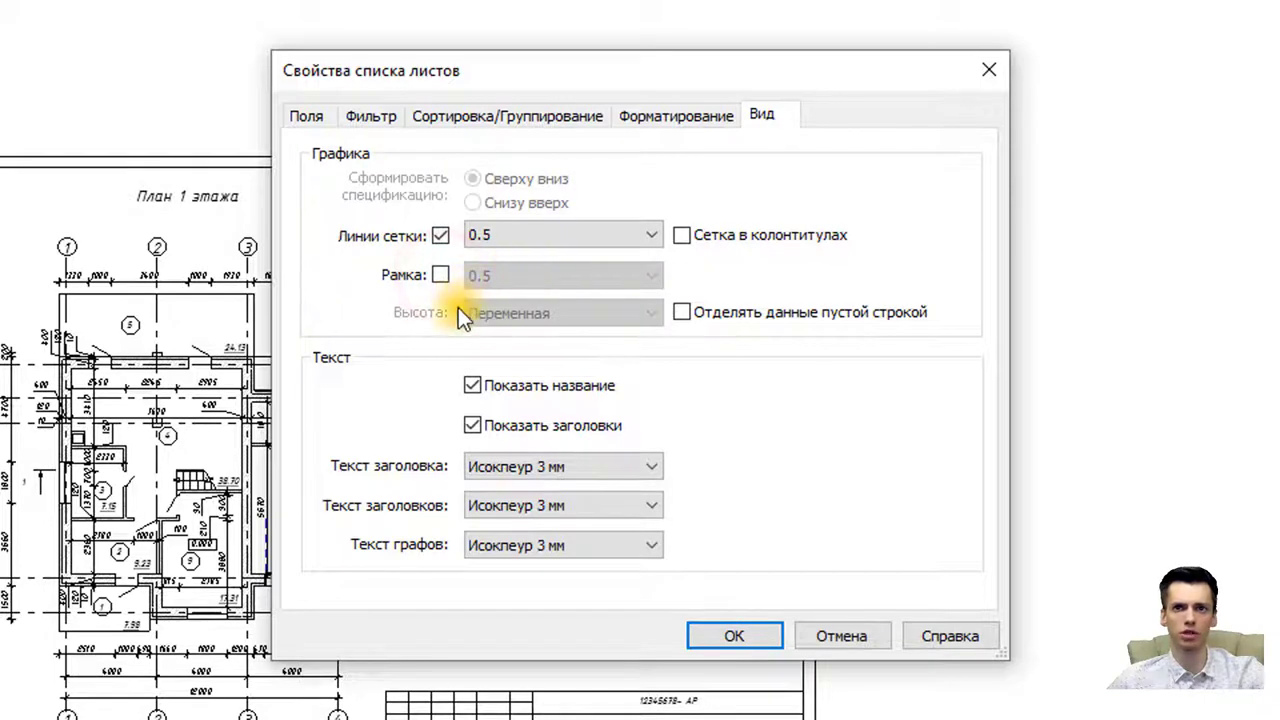
pyautogui.click(472, 385)
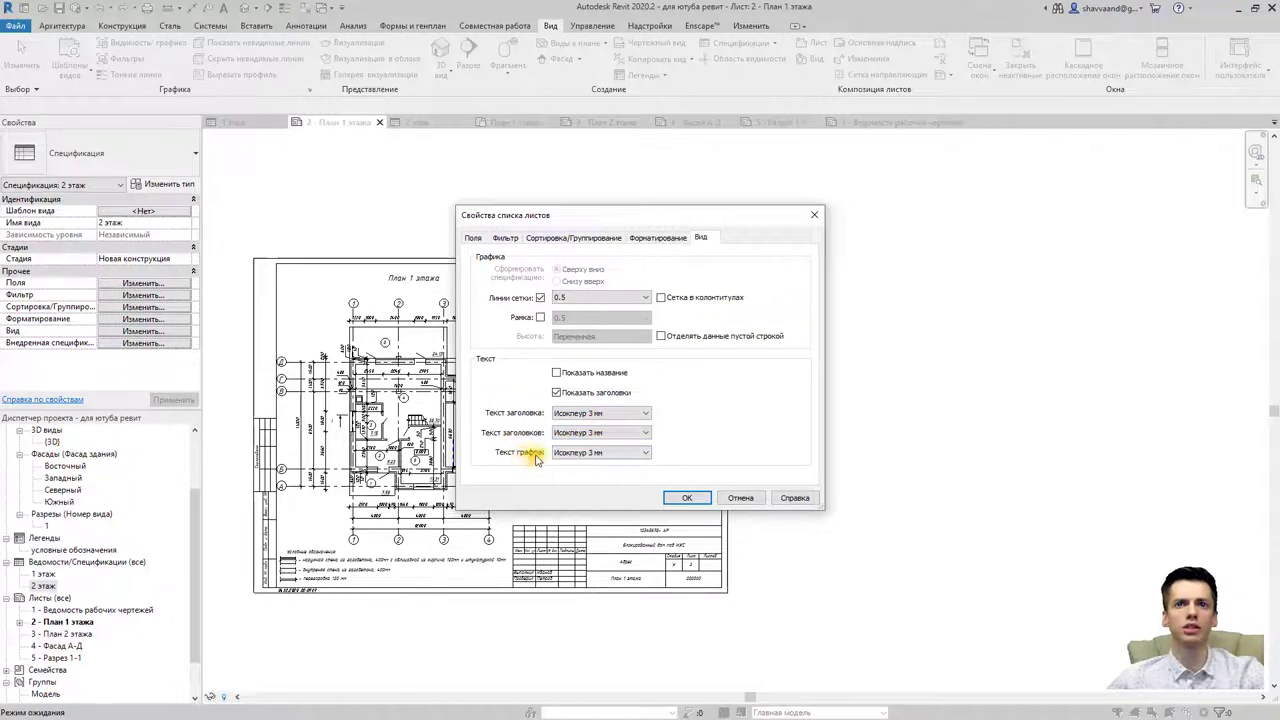
# Step: Apply the sheet list appearance settings and select column D in the schedule
pyautogui.click(687, 497)
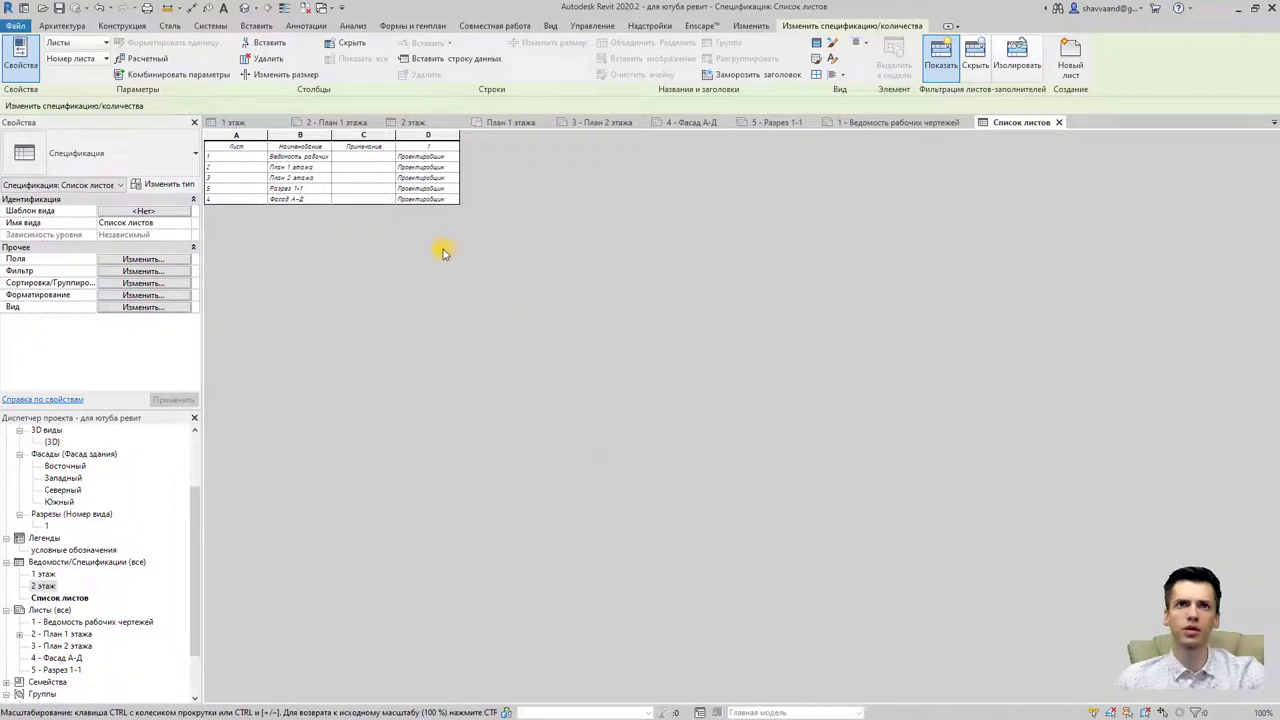
pyautogui.click(430, 157)
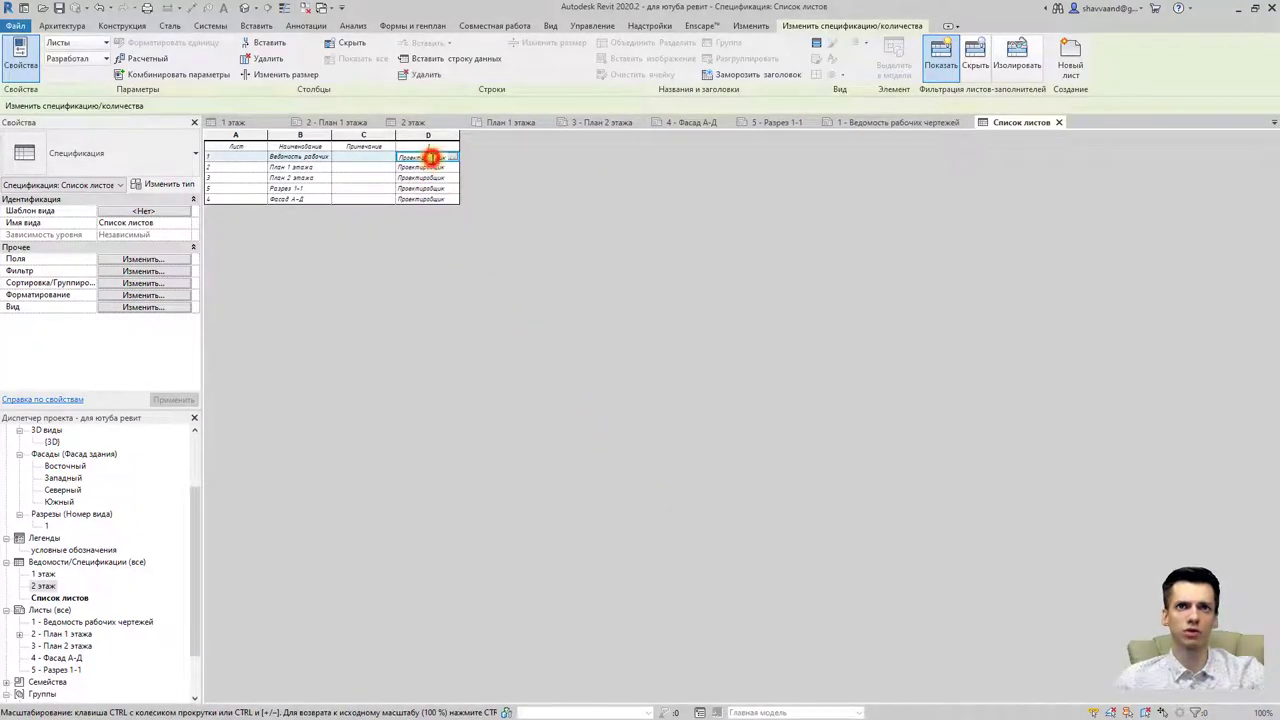
pyautogui.click(420, 188)
pyautogui.click(418, 149)
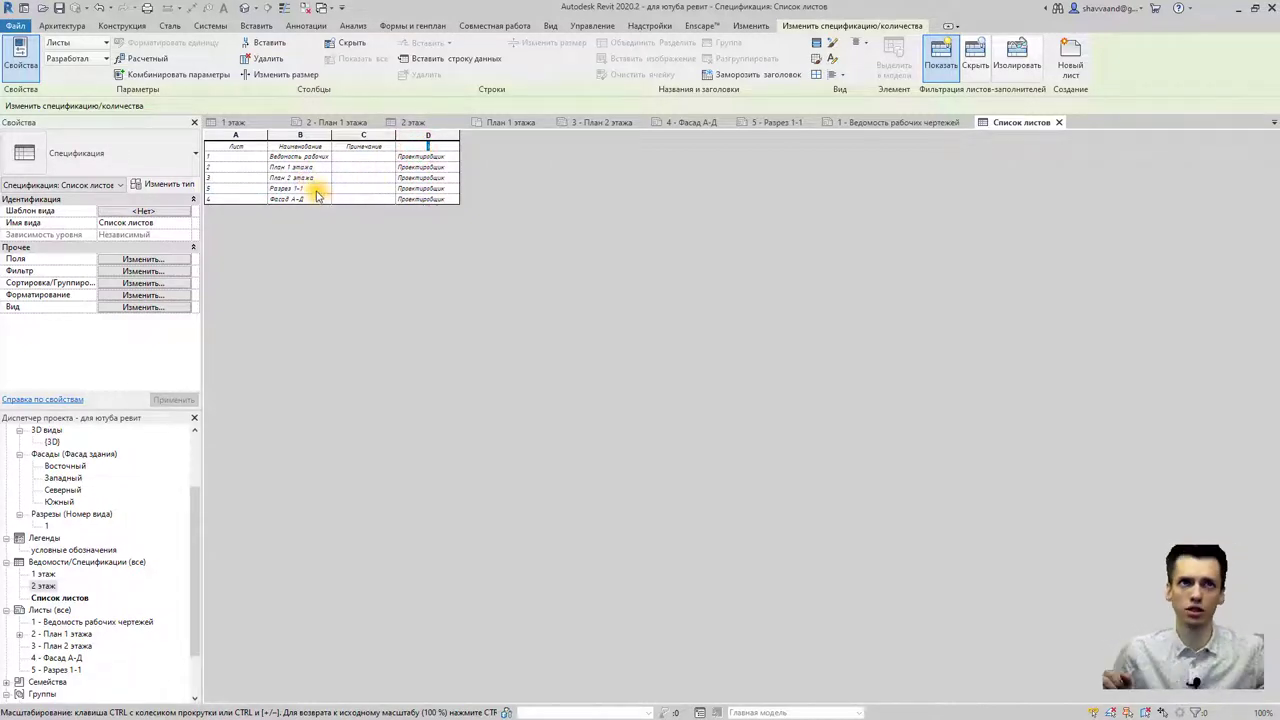
# Step: Set column A width to 15 and column B width to 140
pyautogui.click(248, 135)
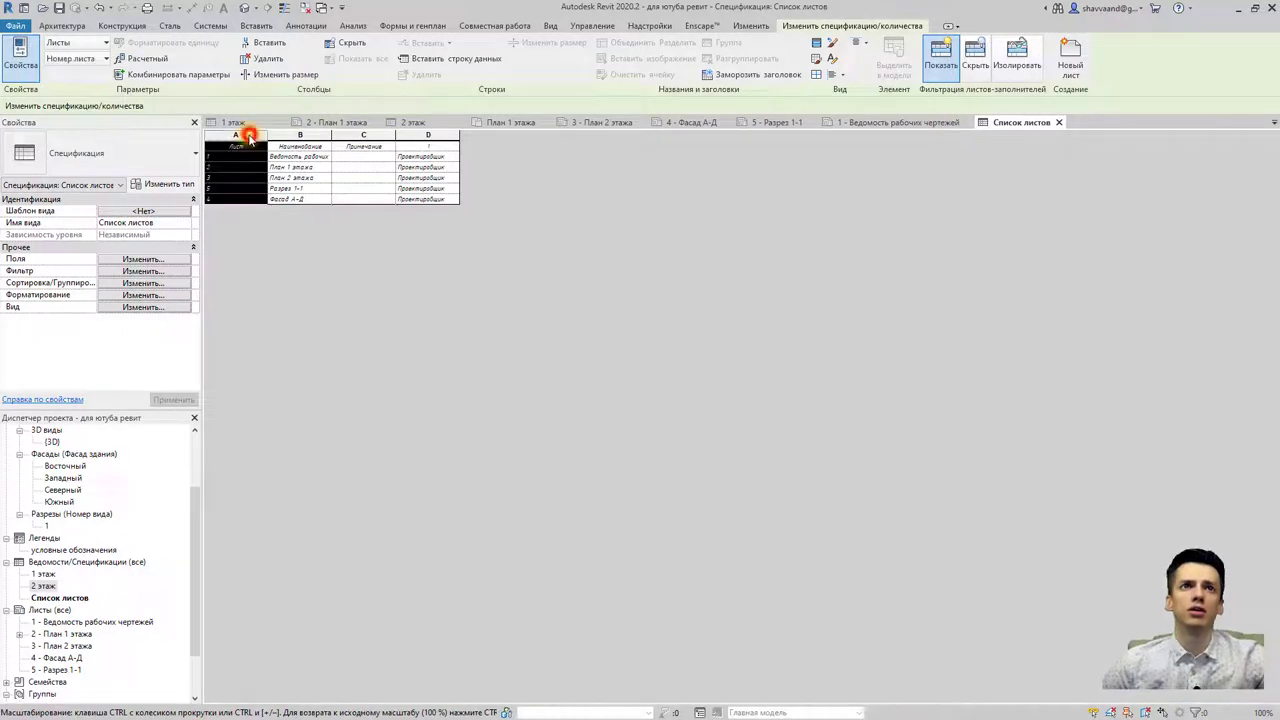
pyautogui.click(275, 77)
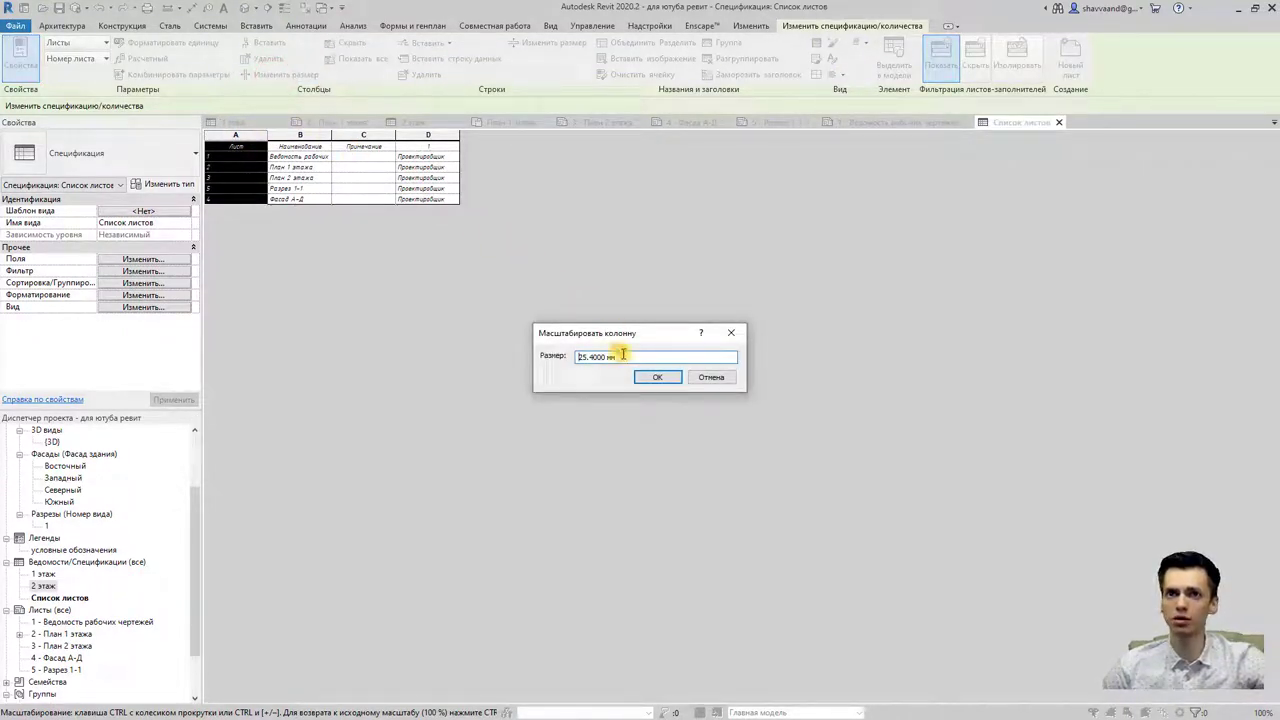
pyautogui.write('15')
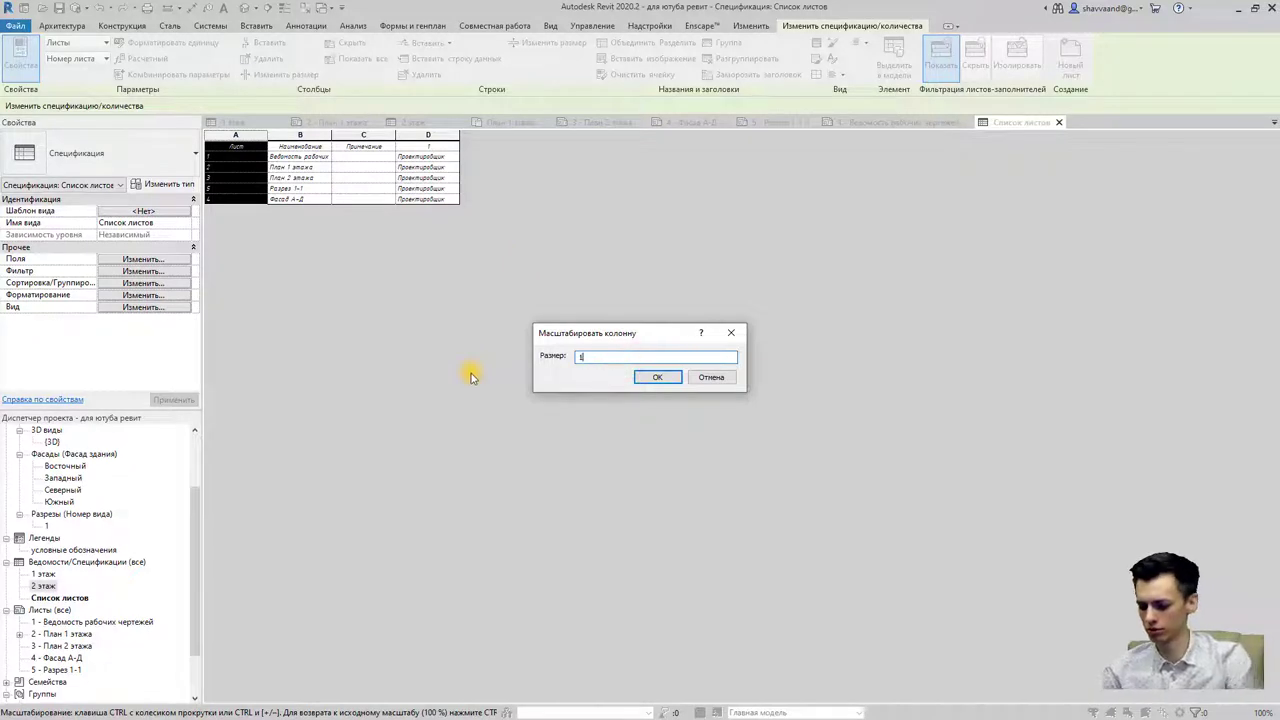
pyautogui.click(657, 377)
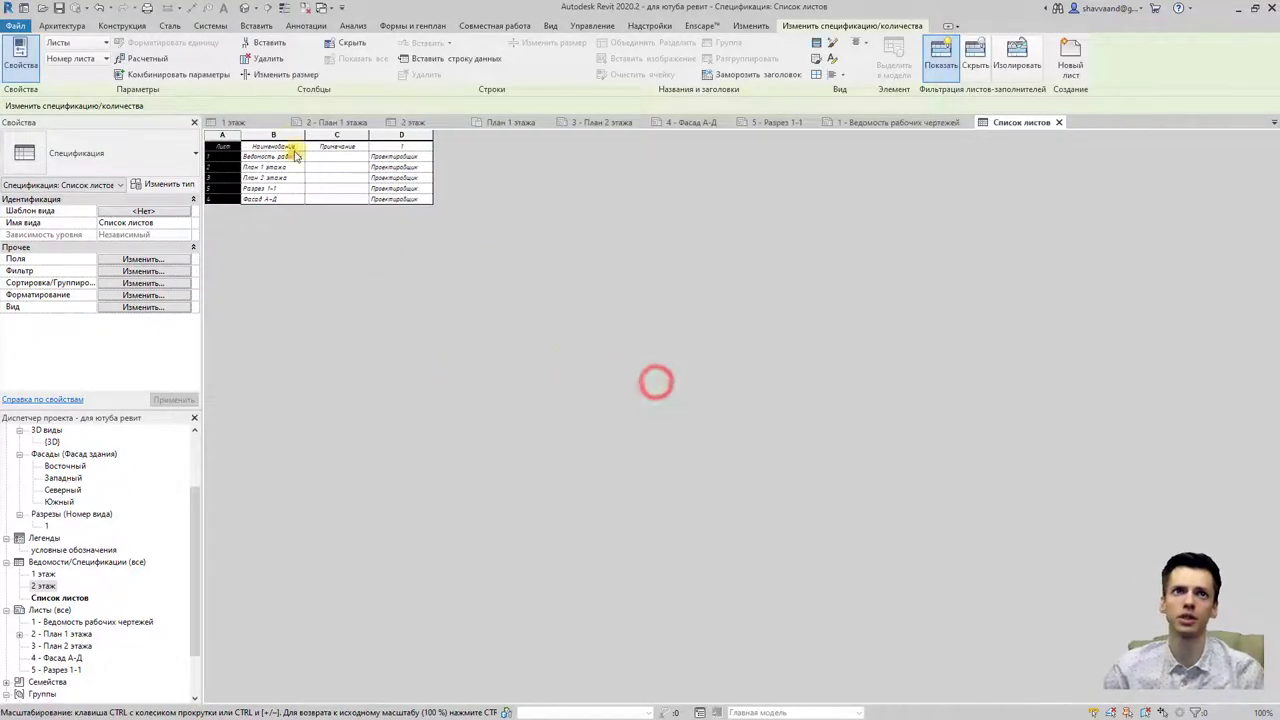
pyautogui.click(287, 135)
pyautogui.click(283, 75)
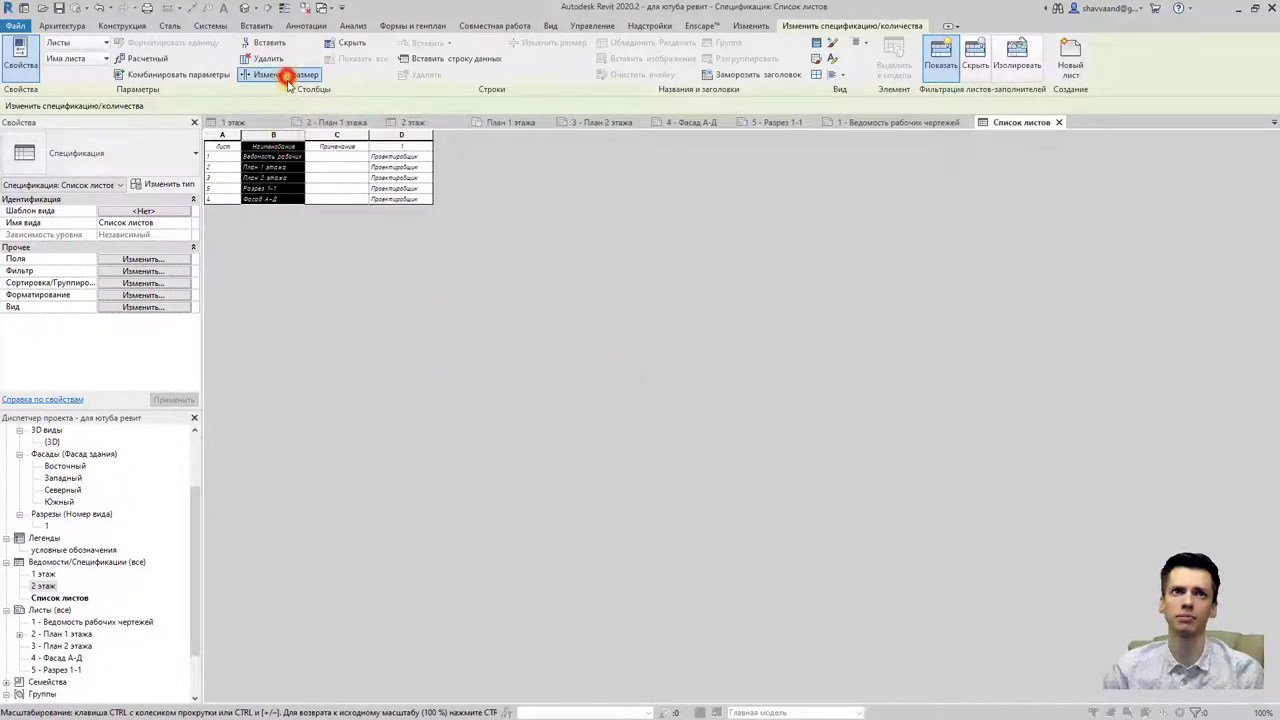
pyautogui.moveTo(630, 356); pyautogui.dragTo(575, 356)
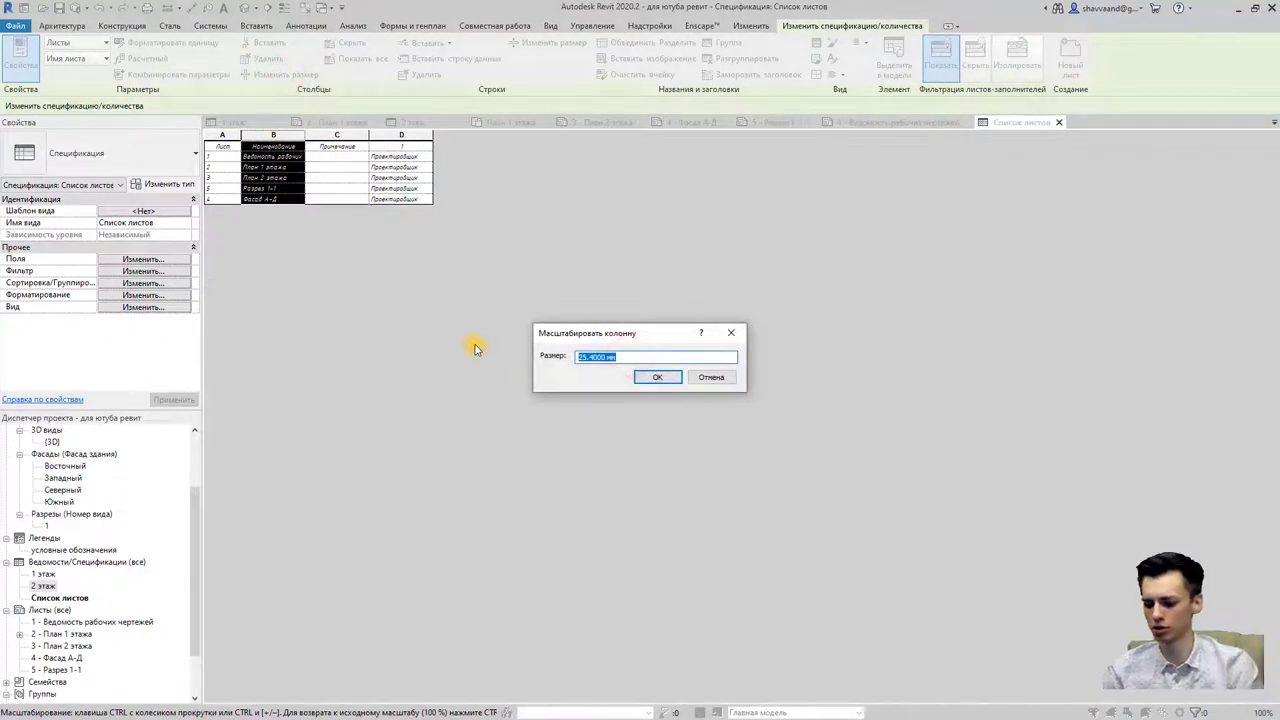
pyautogui.click(665, 377)
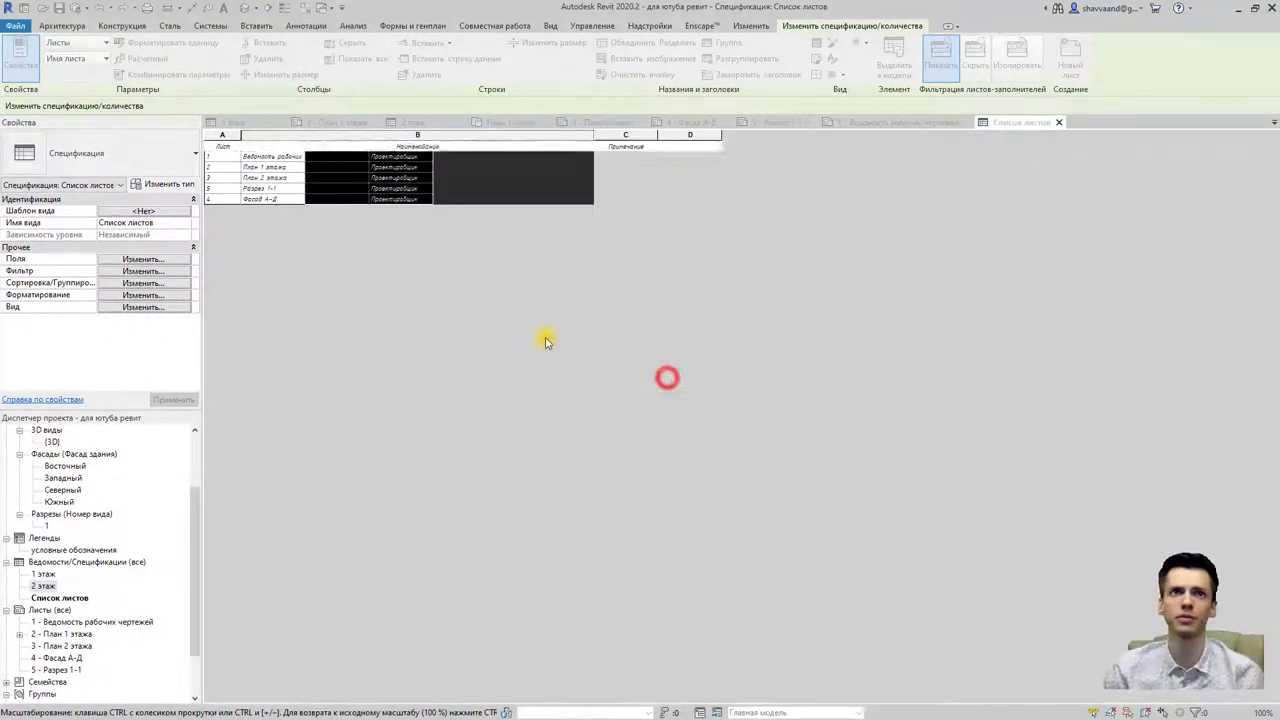
# Step: Set column C width to 30 and shrink column D to 1
pyautogui.click(625, 135)
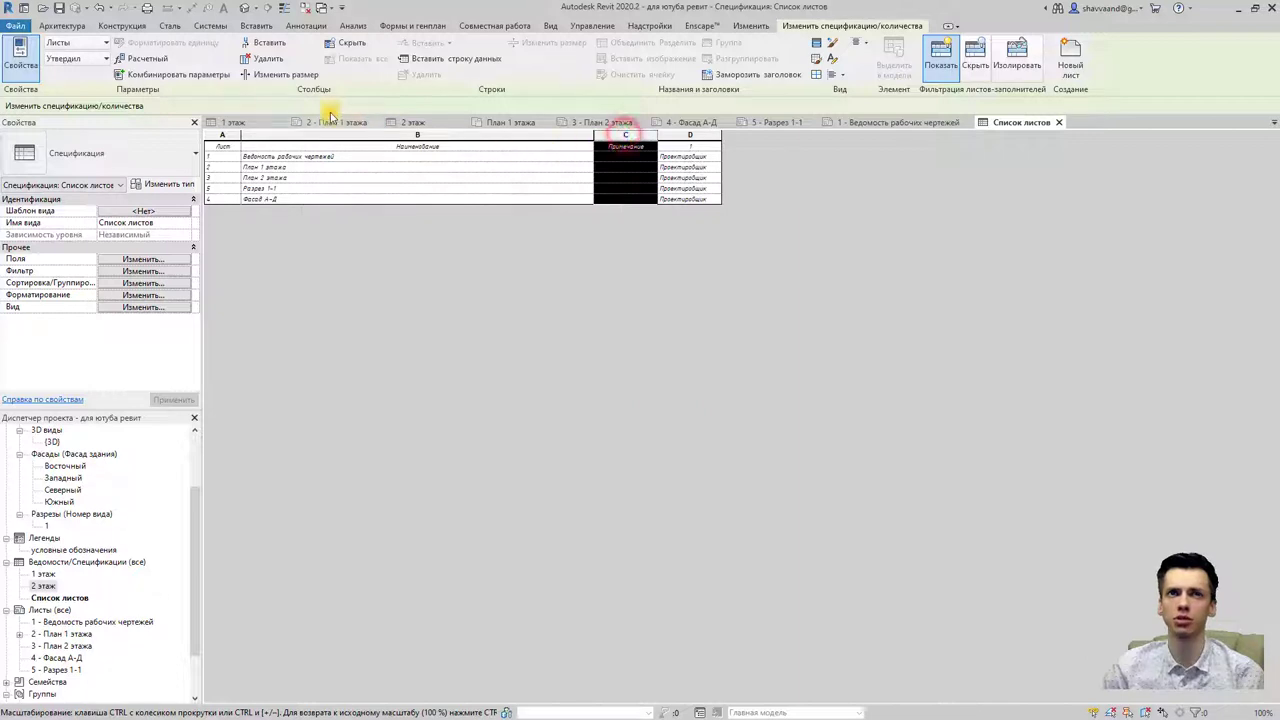
pyautogui.click(268, 77)
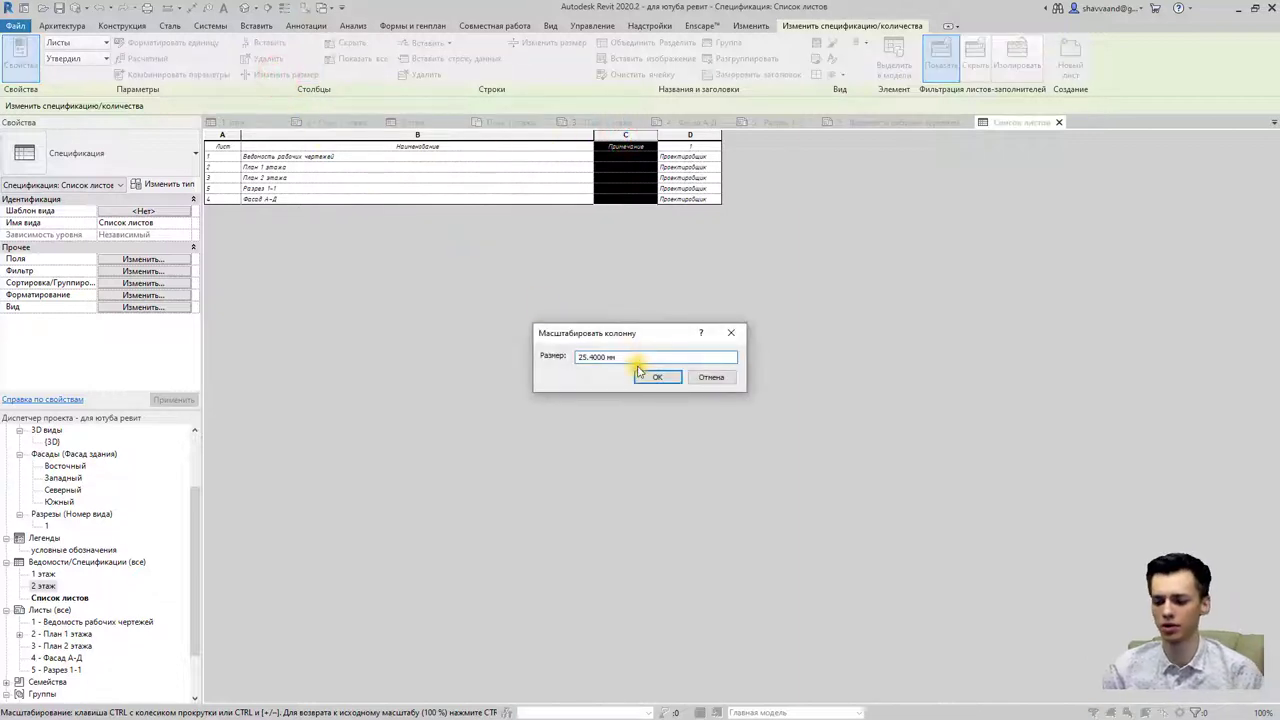
pyautogui.doubleClick(656, 357)
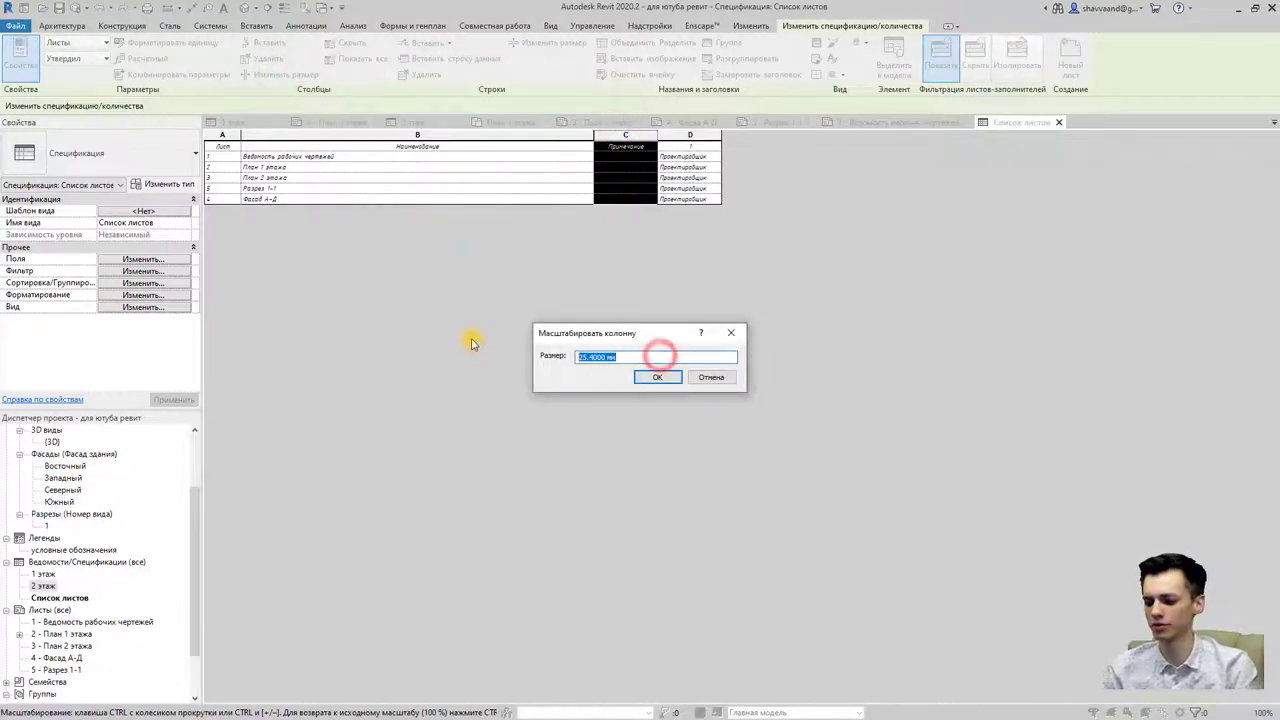
pyautogui.write('30')
pyautogui.click(656, 377)
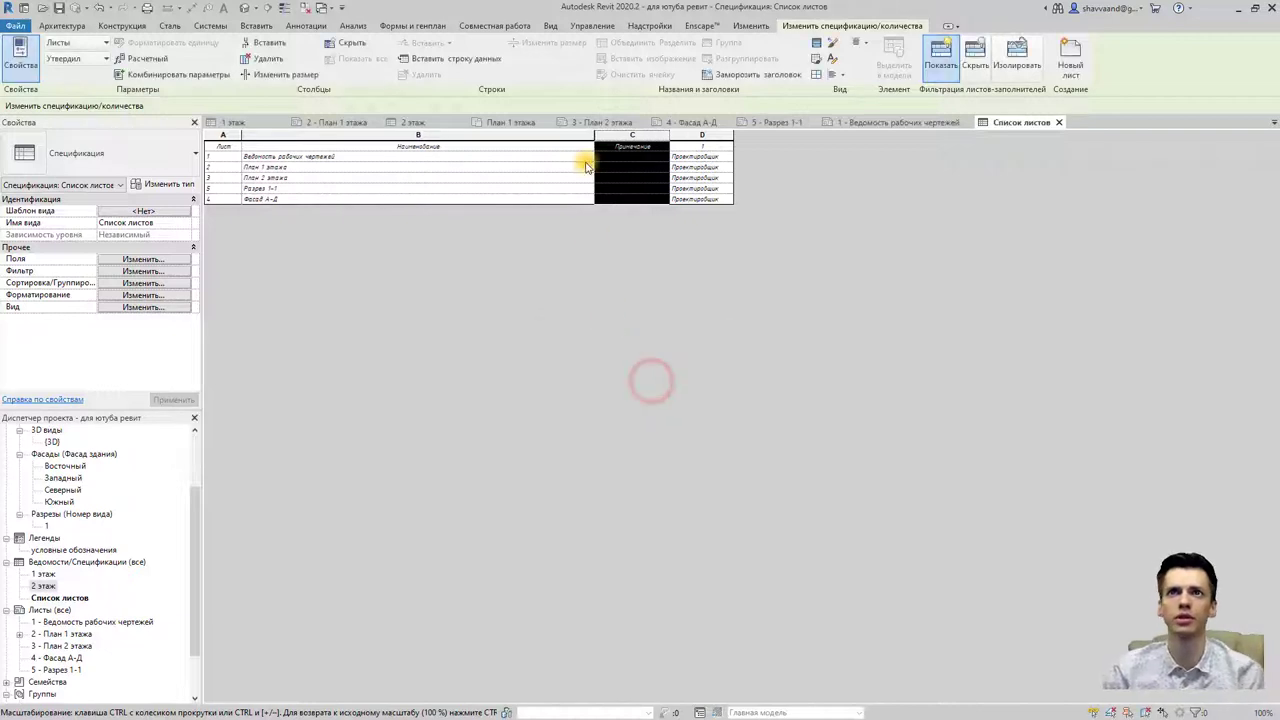
pyautogui.click(702, 135)
pyautogui.click(285, 74)
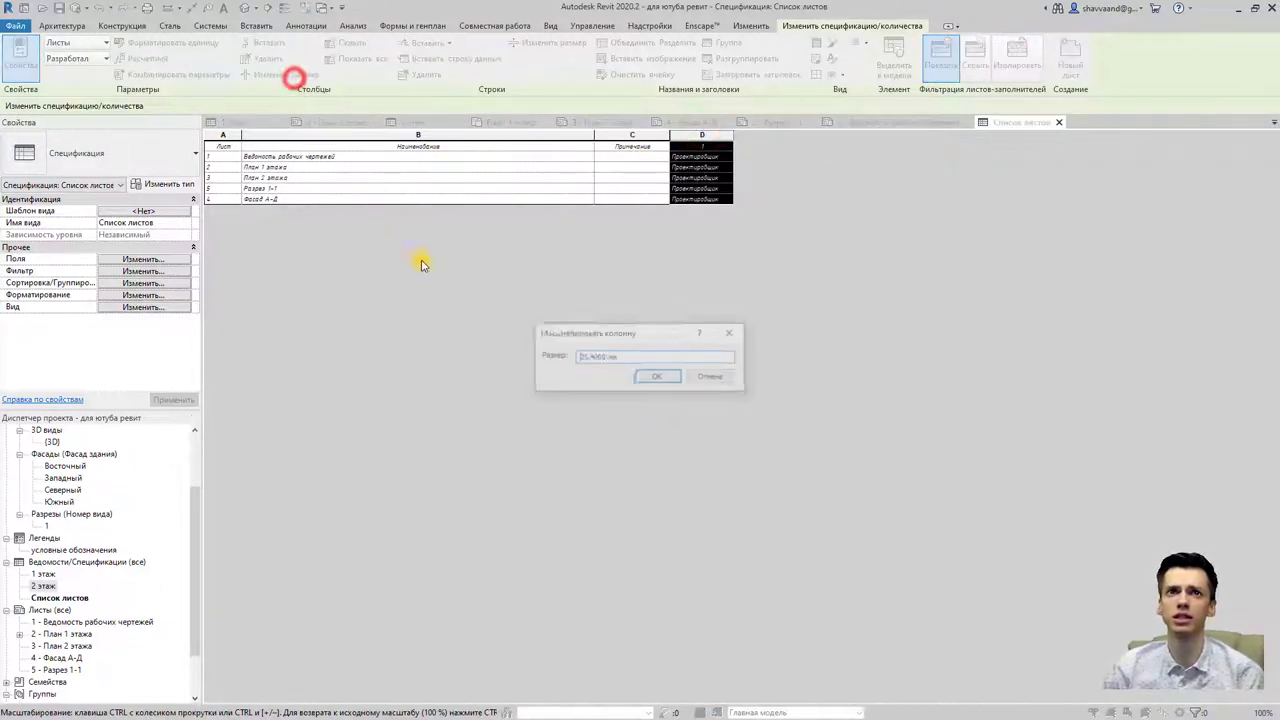
pyautogui.moveTo(621, 356); pyautogui.dragTo(508, 355)
pyautogui.write('1')
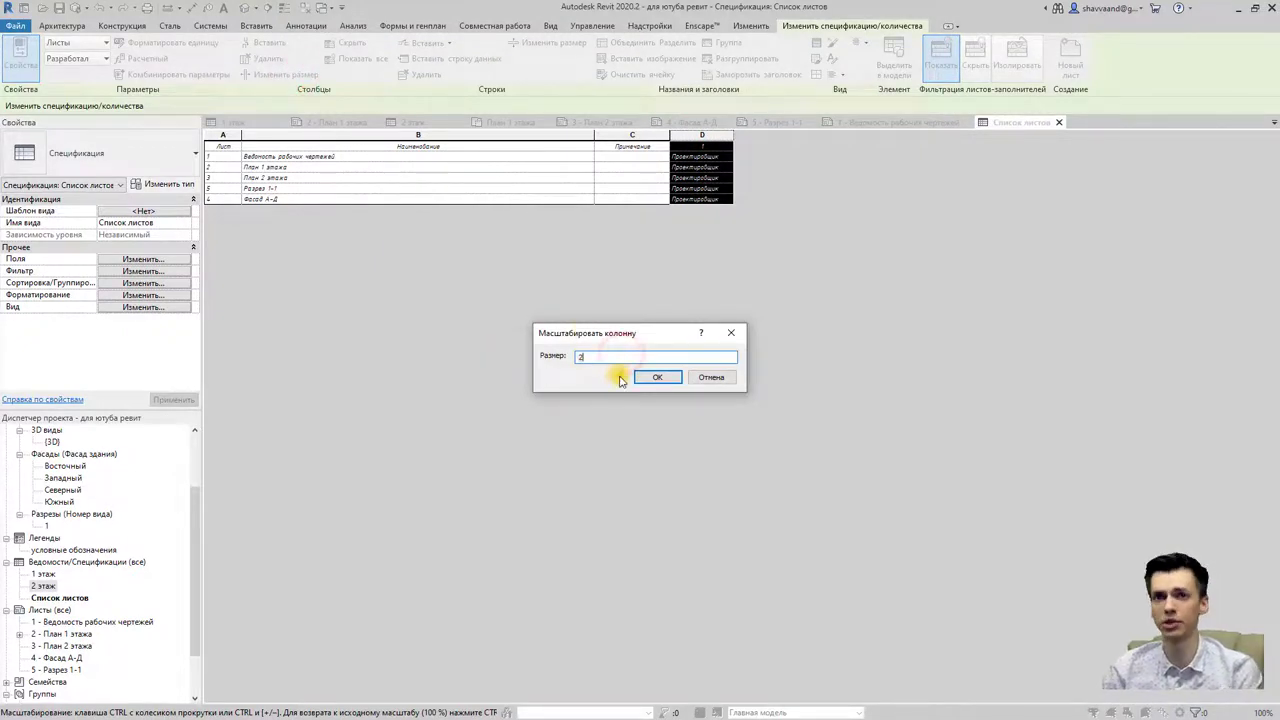
pyautogui.click(648, 377)
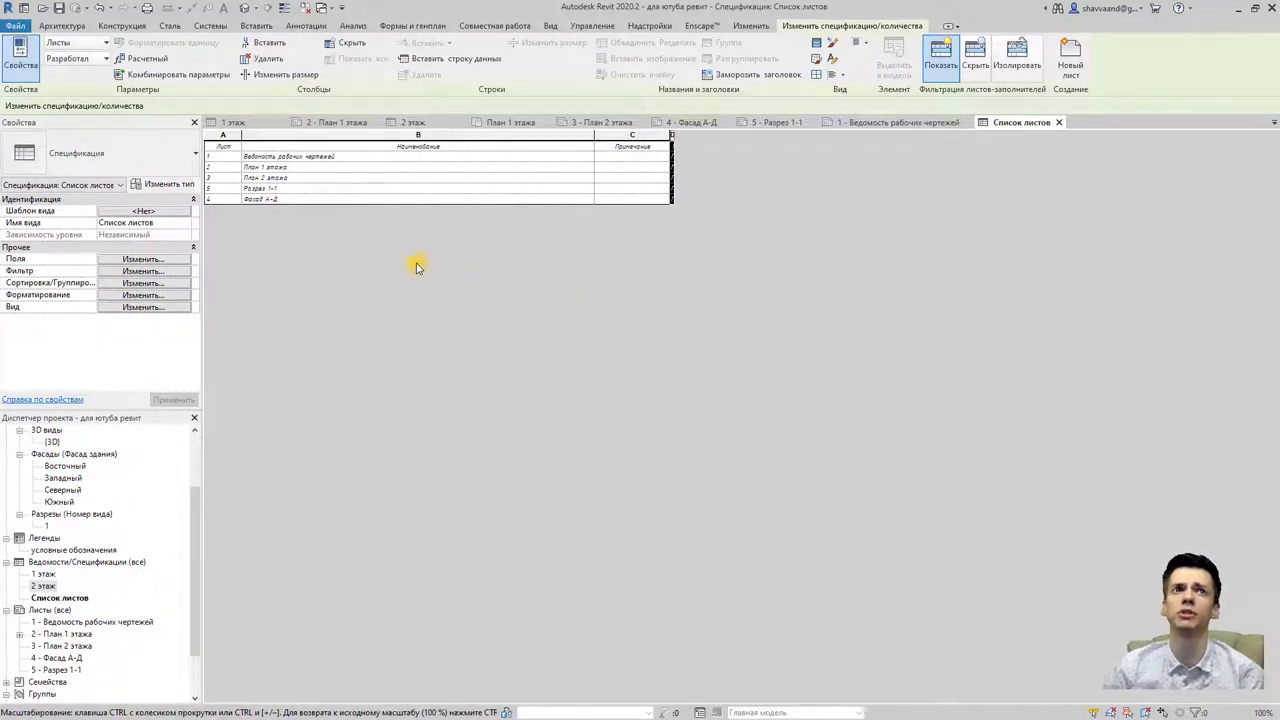
# Step: Center columns A and B horizontally (По центру) and vertically (Середина)
pyautogui.click(223, 135)
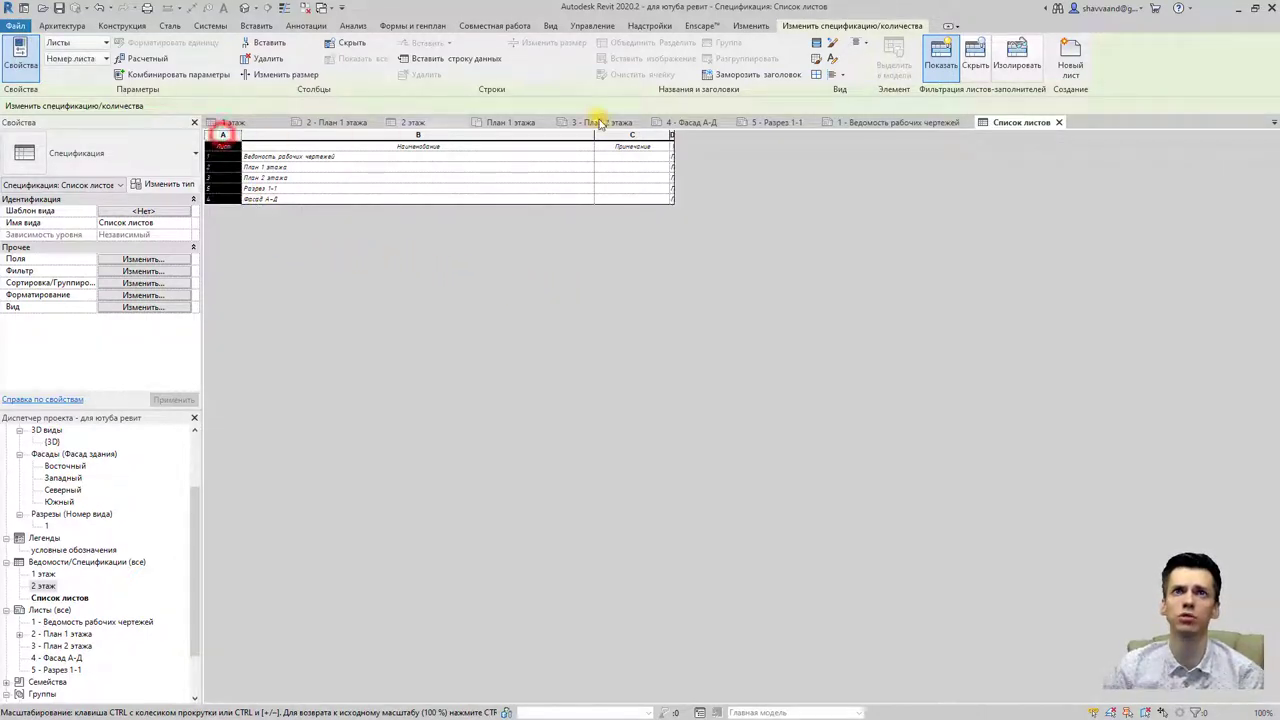
pyautogui.click(839, 77)
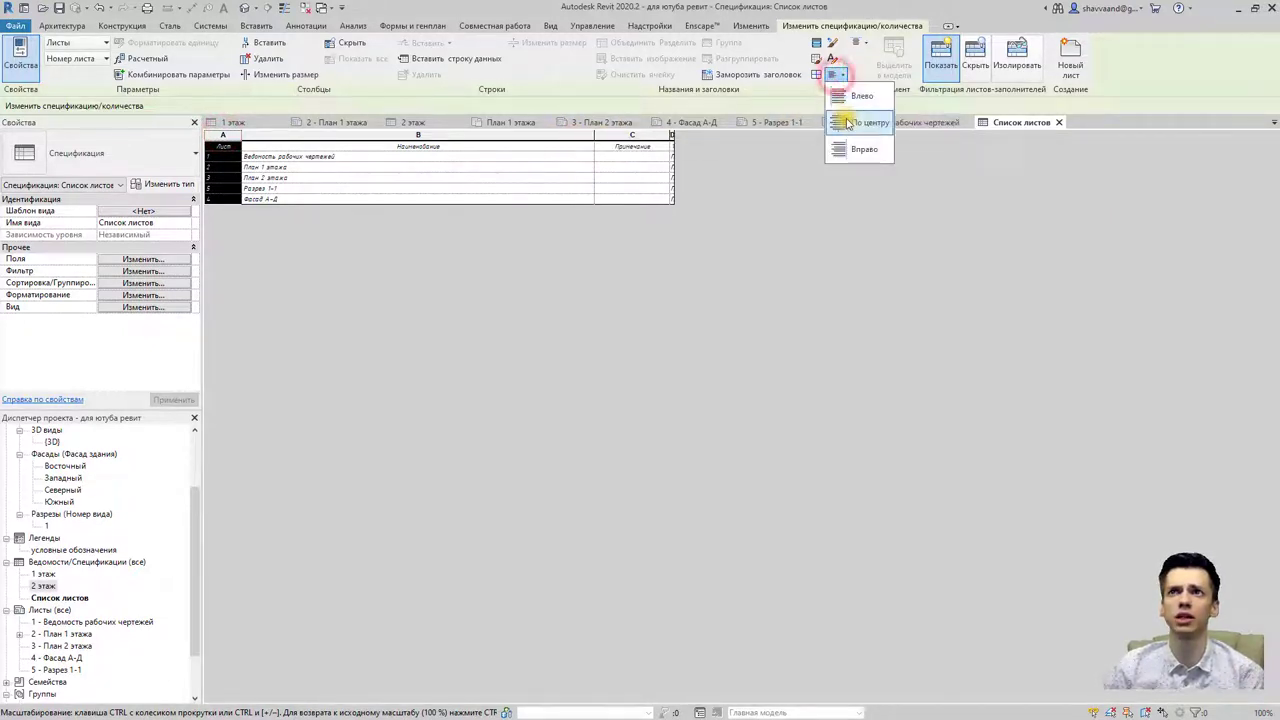
pyautogui.click(846, 120)
pyautogui.click(858, 46)
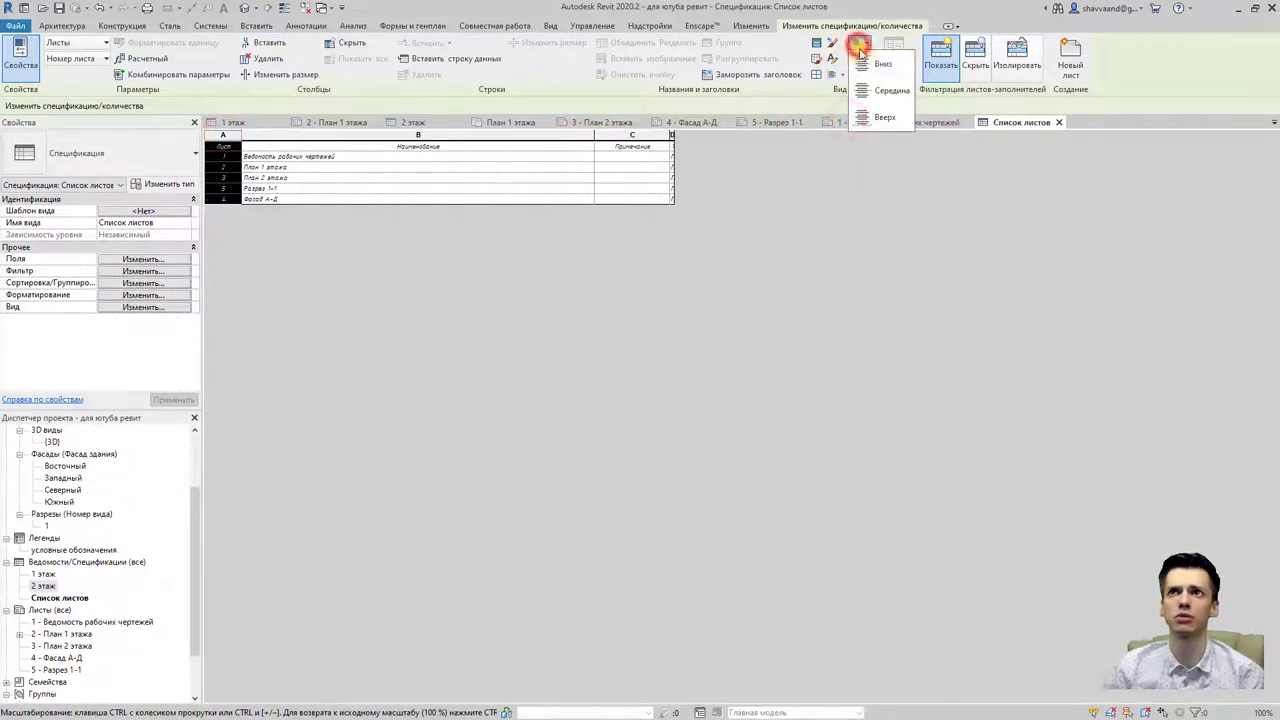
pyautogui.click(877, 98)
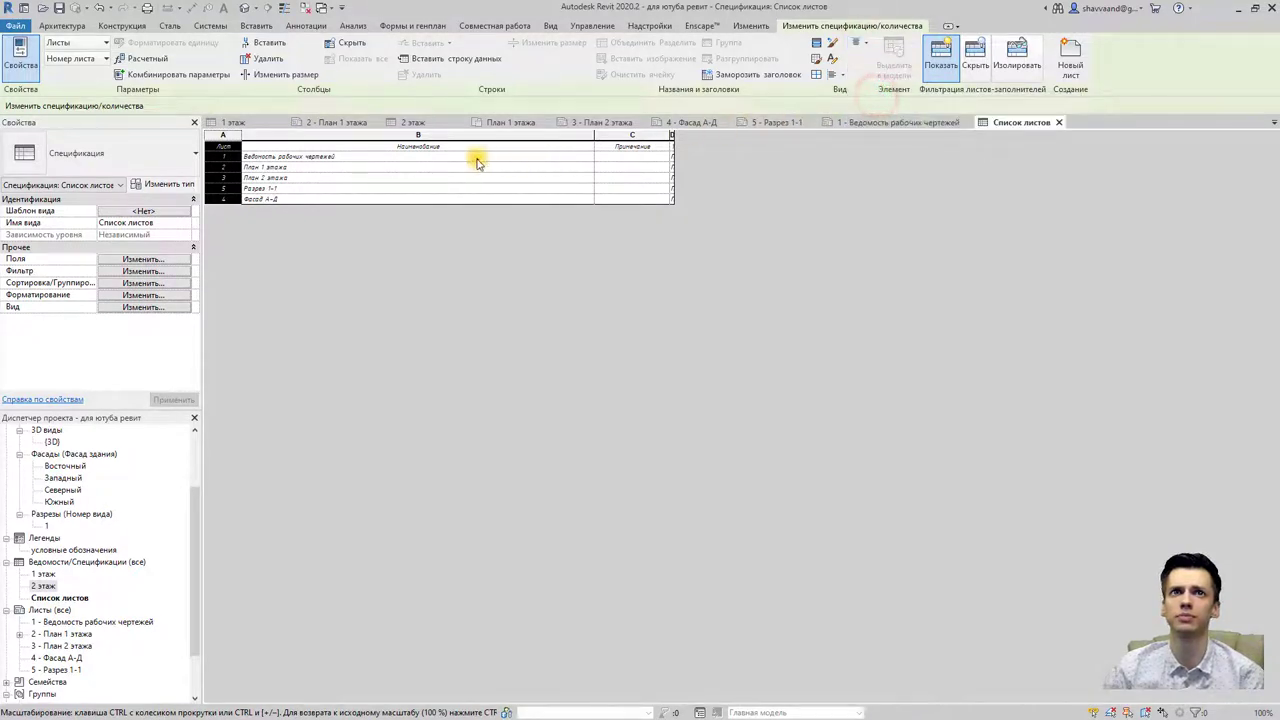
pyautogui.click(421, 137)
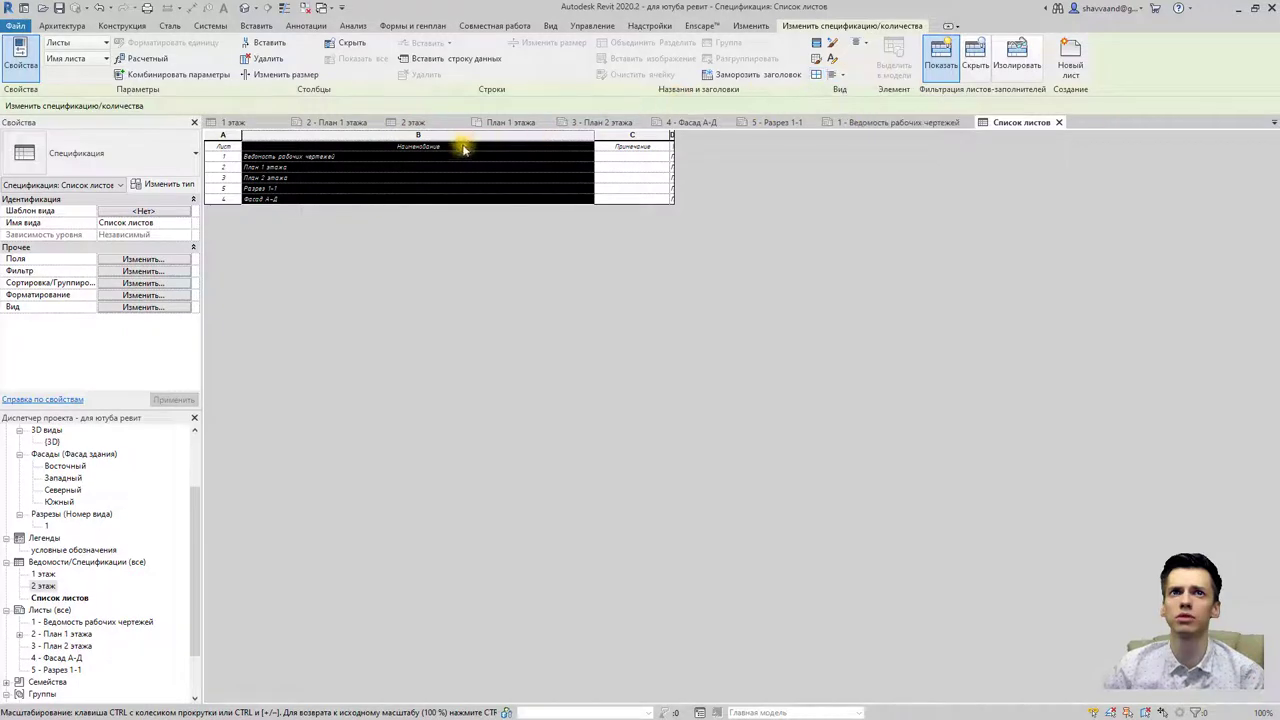
pyautogui.click(455, 147)
pyautogui.click(858, 43)
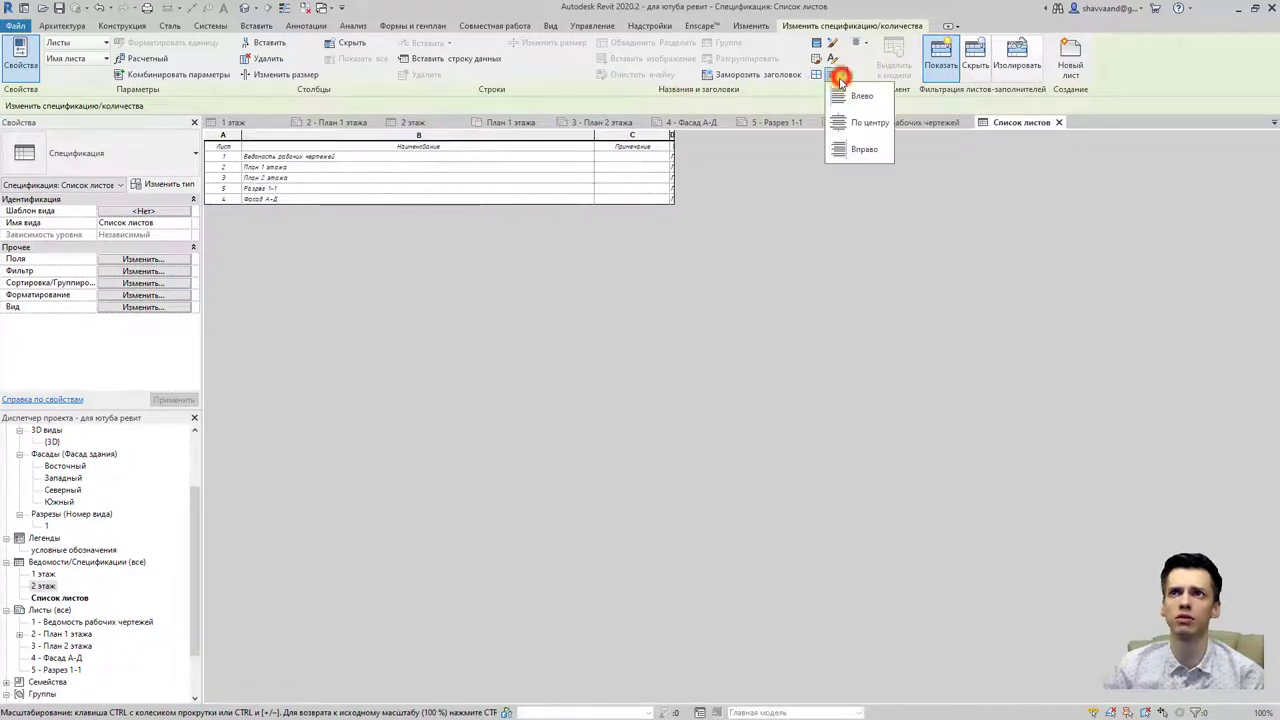
pyautogui.click(856, 120)
pyautogui.click(860, 44)
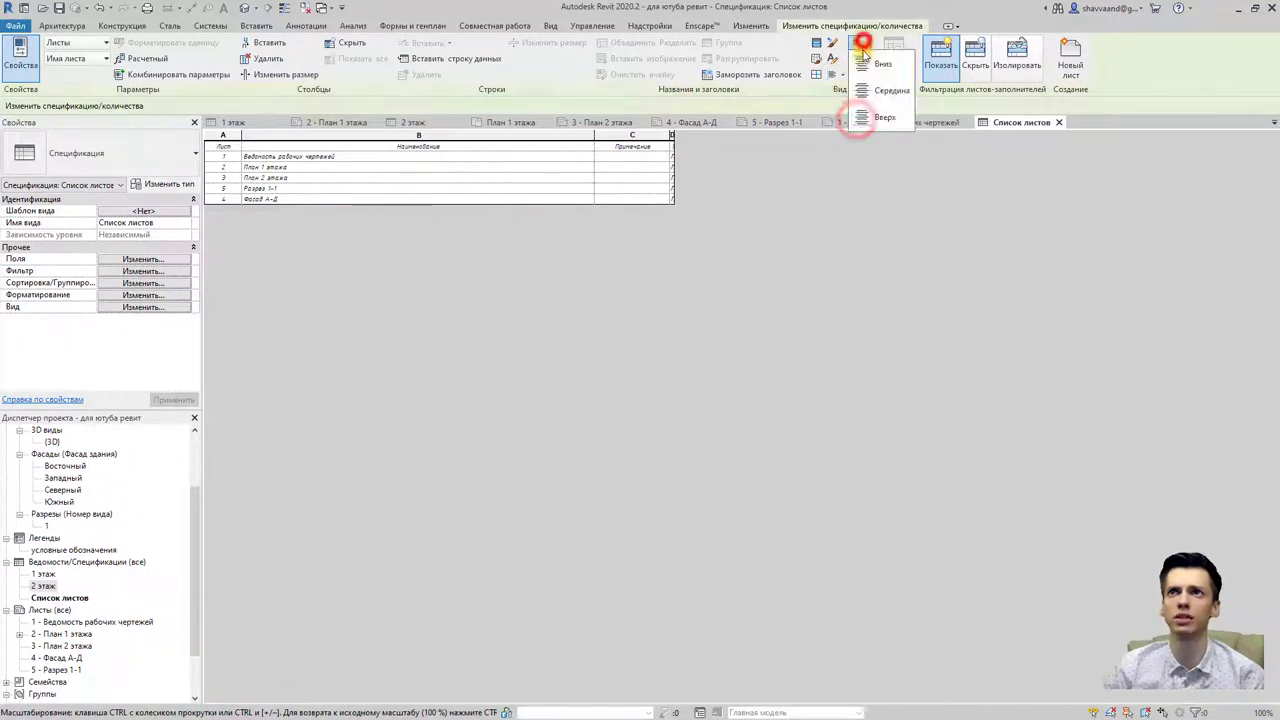
pyautogui.click(880, 91)
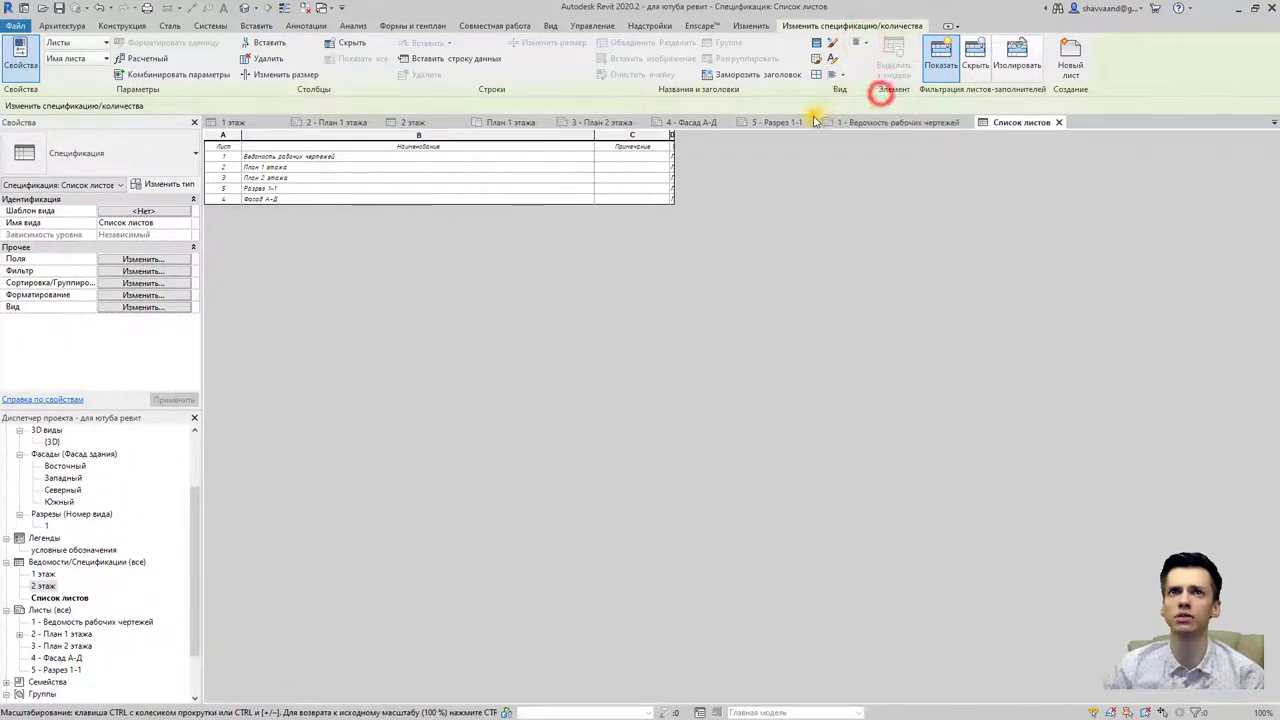
# Step: Center column C's text horizontally (По центру) and vertically (Середина)
pyautogui.click(632, 136)
pyautogui.click(836, 75)
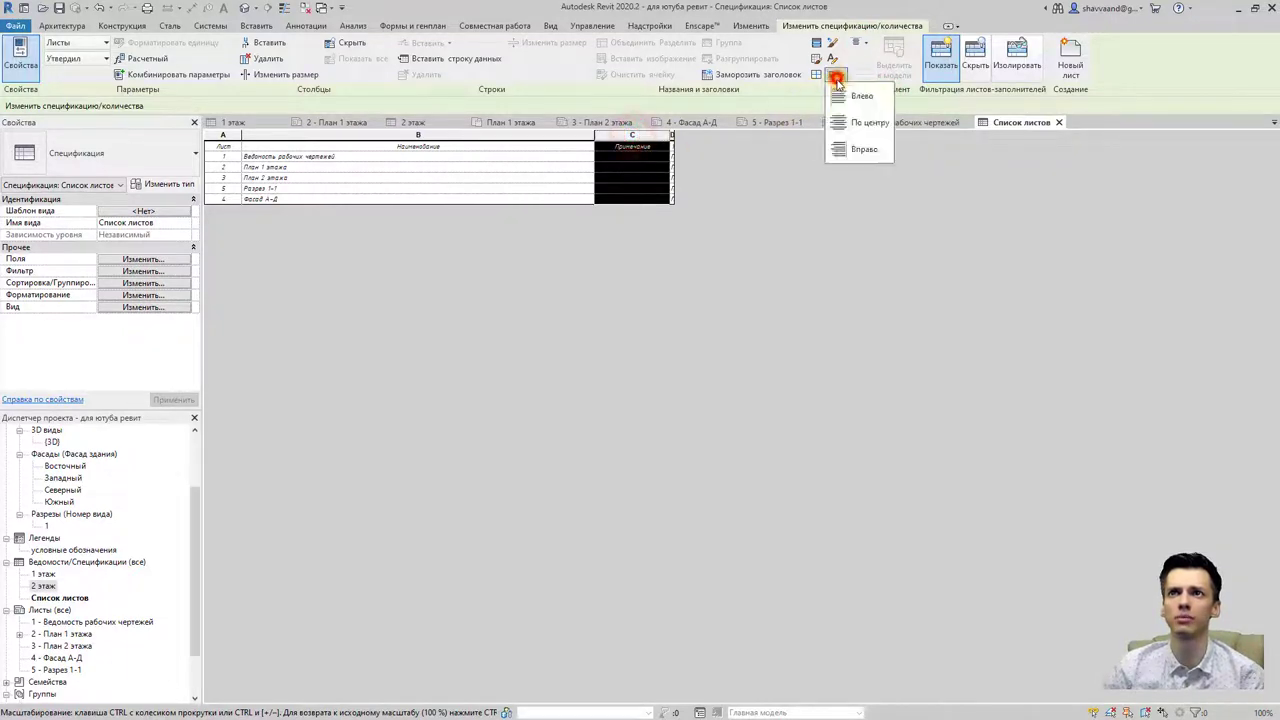
pyautogui.click(851, 124)
pyautogui.click(856, 44)
pyautogui.click(873, 93)
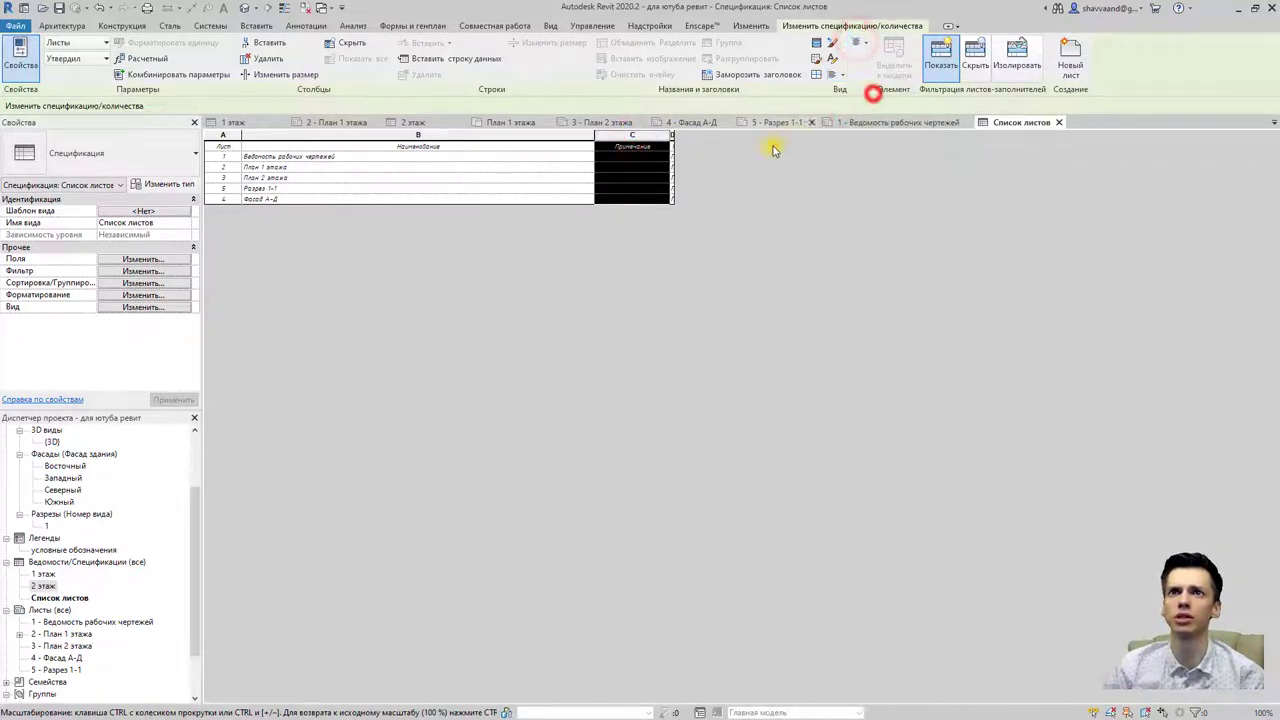
# Step: Drag the Примечание column's right border slightly wider
pyautogui.click(641, 149)
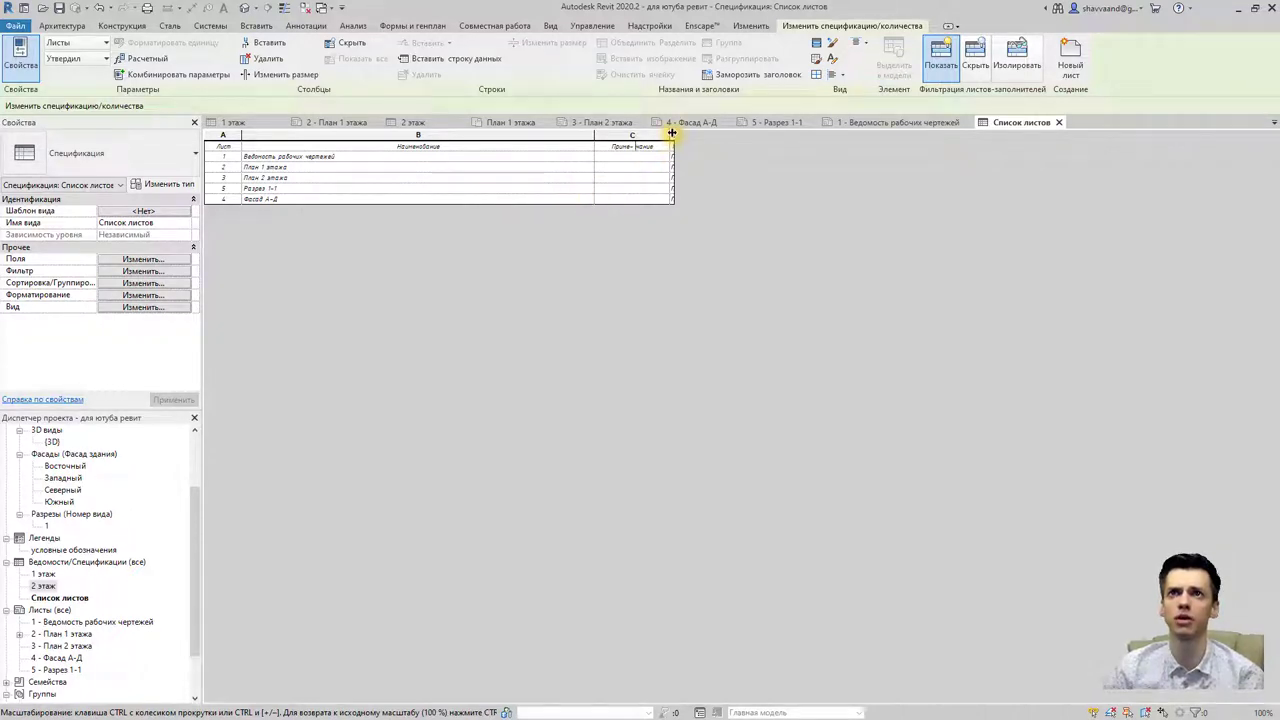
pyautogui.moveTo(671, 133); pyautogui.dragTo(672, 134)
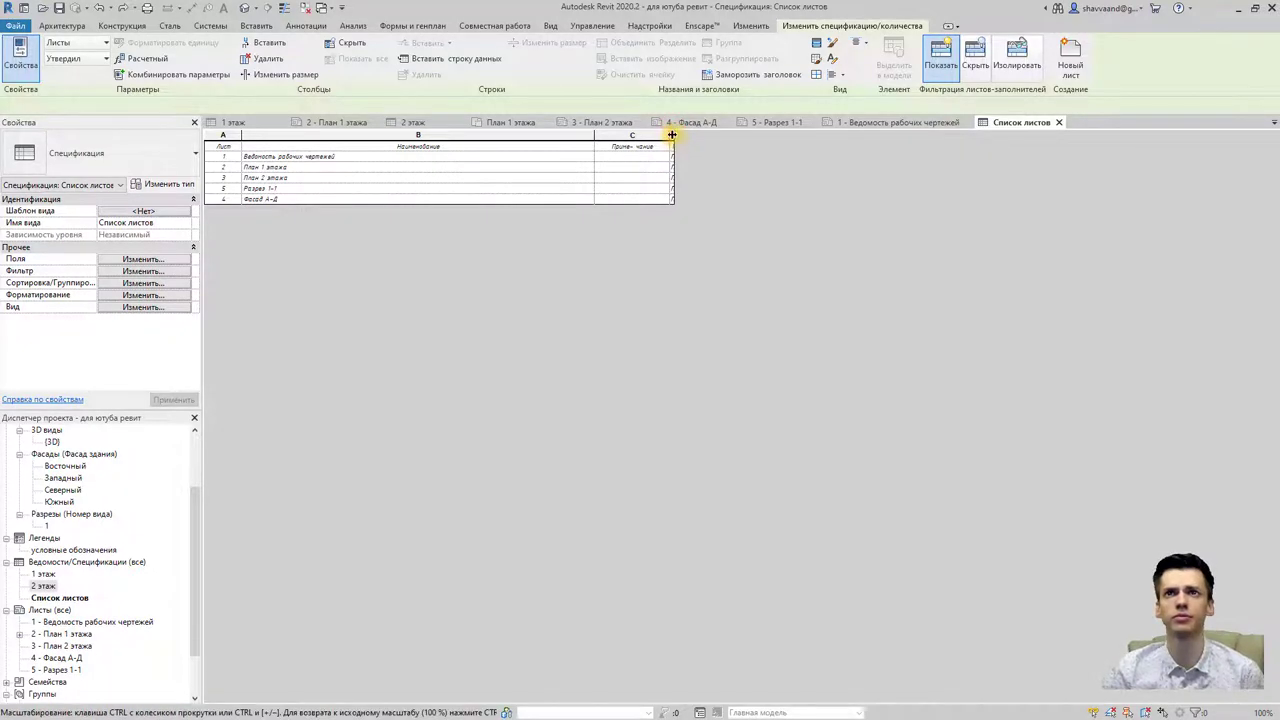
pyautogui.keyDown('ctrl'); pyautogui.scroll(1, 671, 133); pyautogui.keyUp('ctrl')
pyautogui.keyDown('ctrl'); pyautogui.scroll(1, 694, 134); pyautogui.keyUp('ctrl')
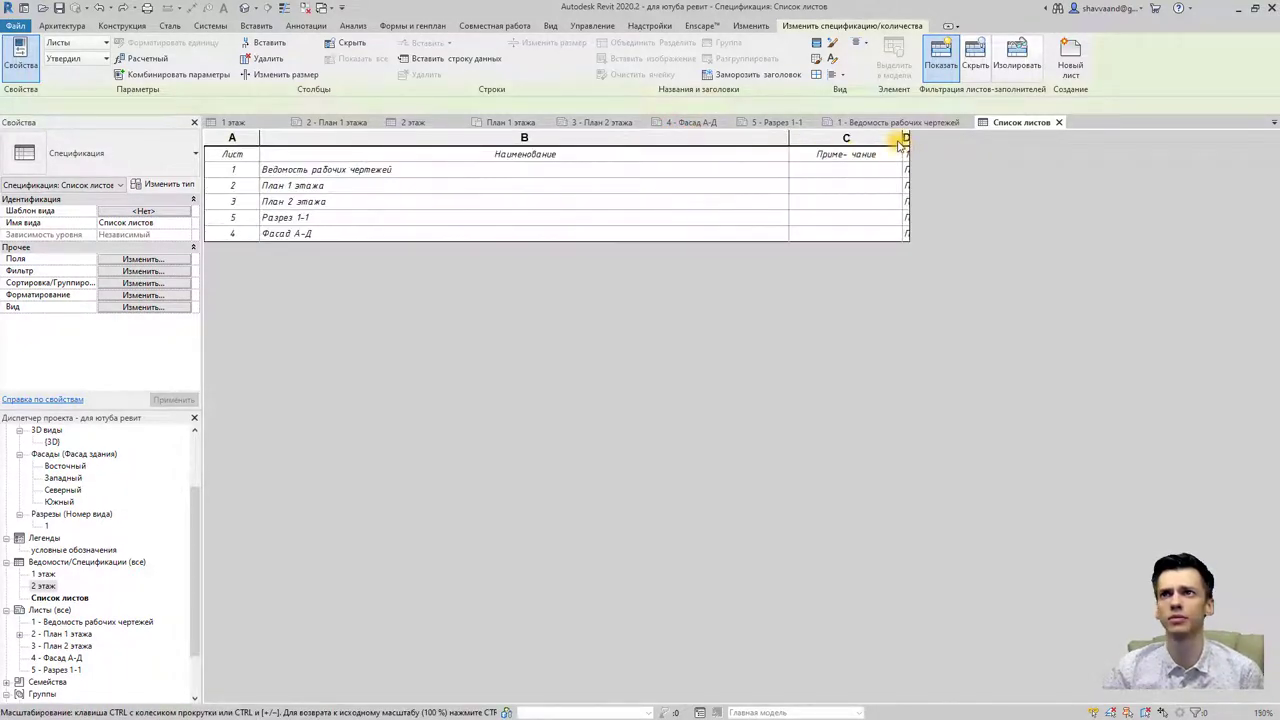
# Step: Set column D's ISOCPEUR italic text to font size 9 in the Font dialog
pyautogui.click(906, 137)
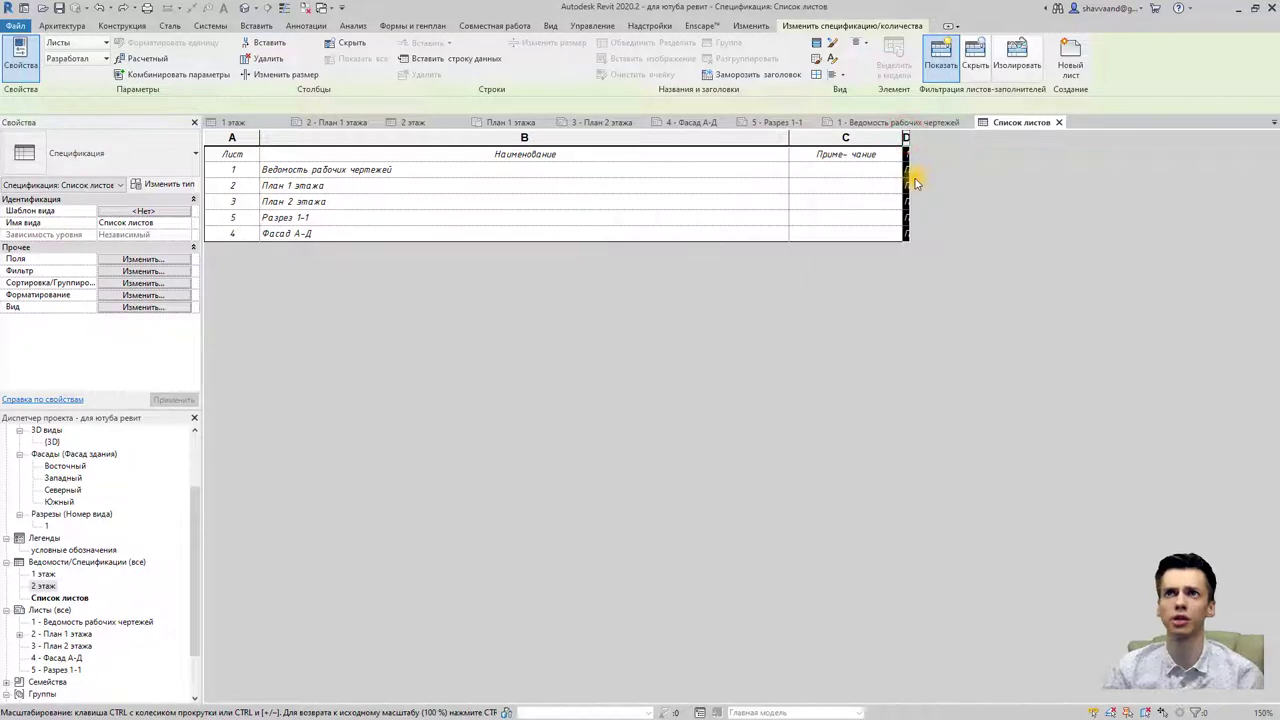
pyautogui.click(831, 60)
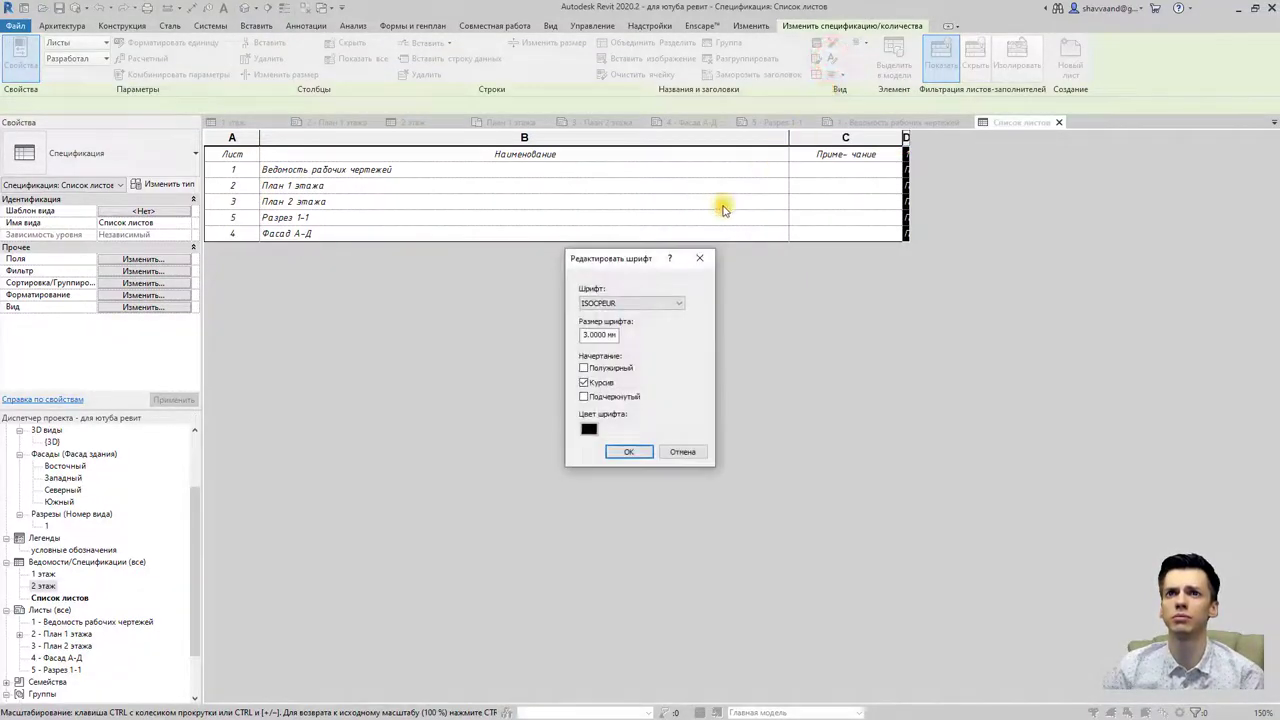
pyautogui.moveTo(588, 334); pyautogui.dragTo(697, 335)
pyautogui.write('3.6')
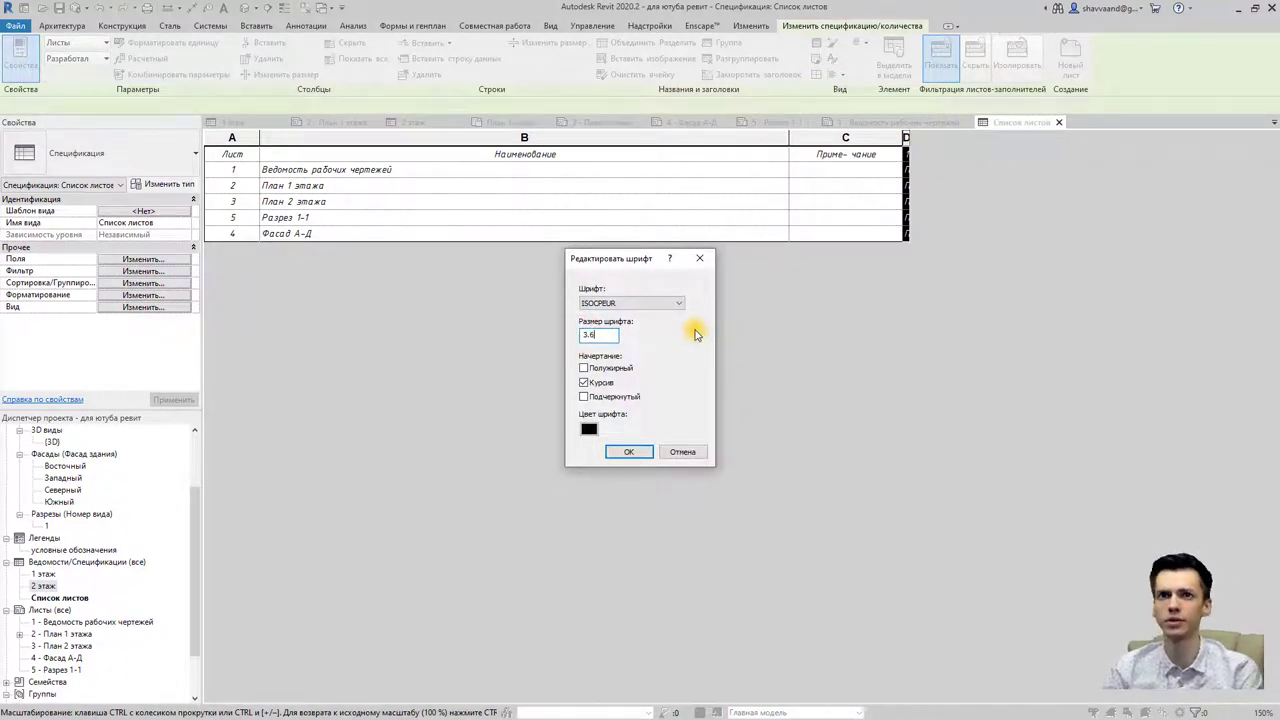
pyautogui.press('Return')
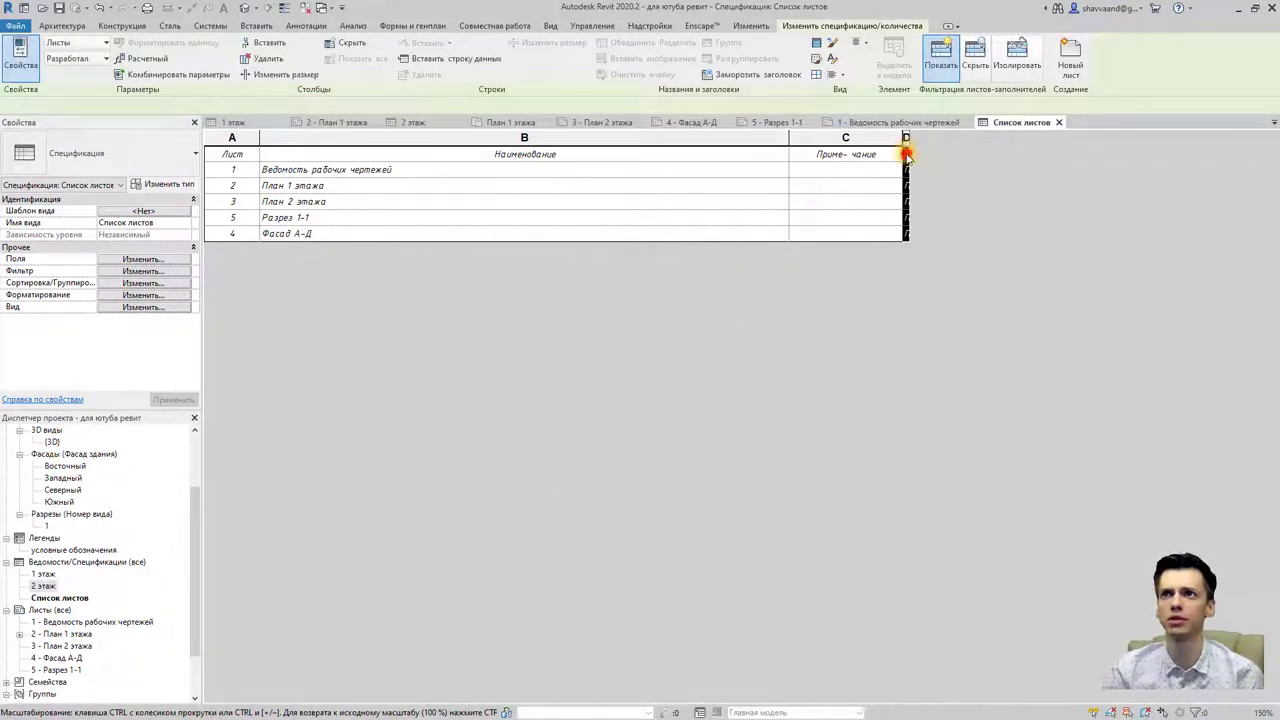
pyautogui.click(906, 155)
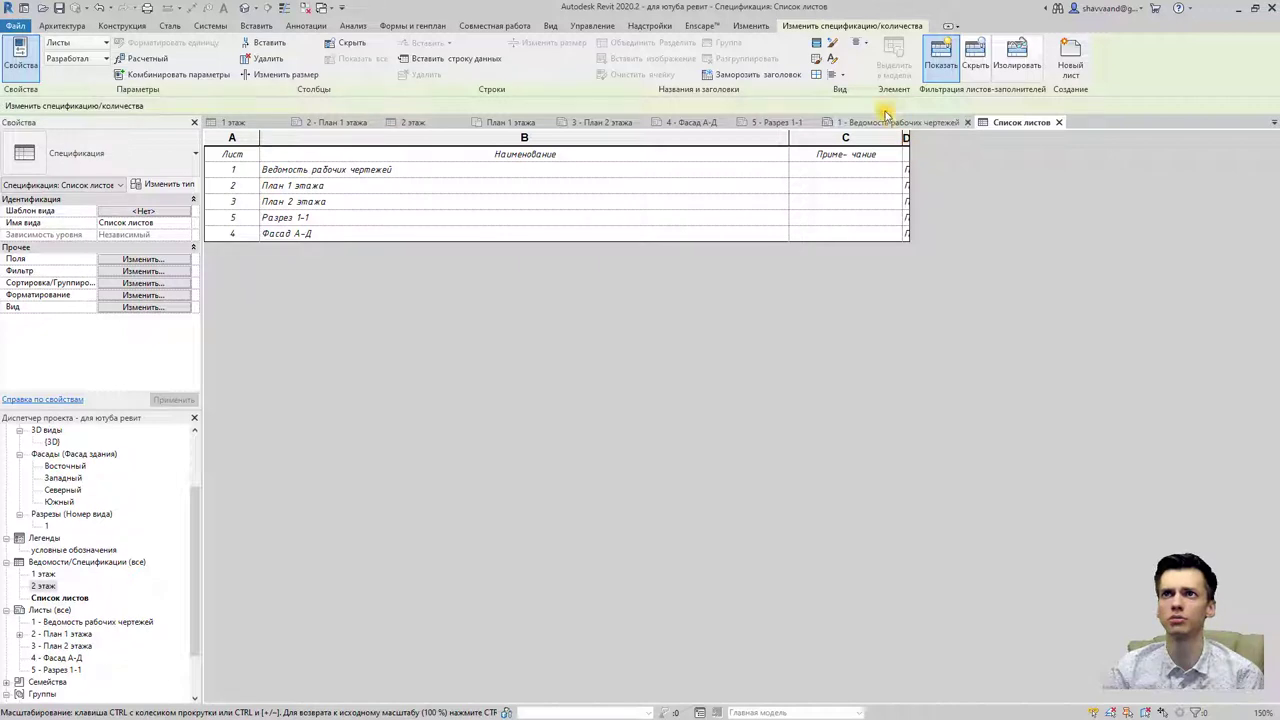
pyautogui.click(831, 60)
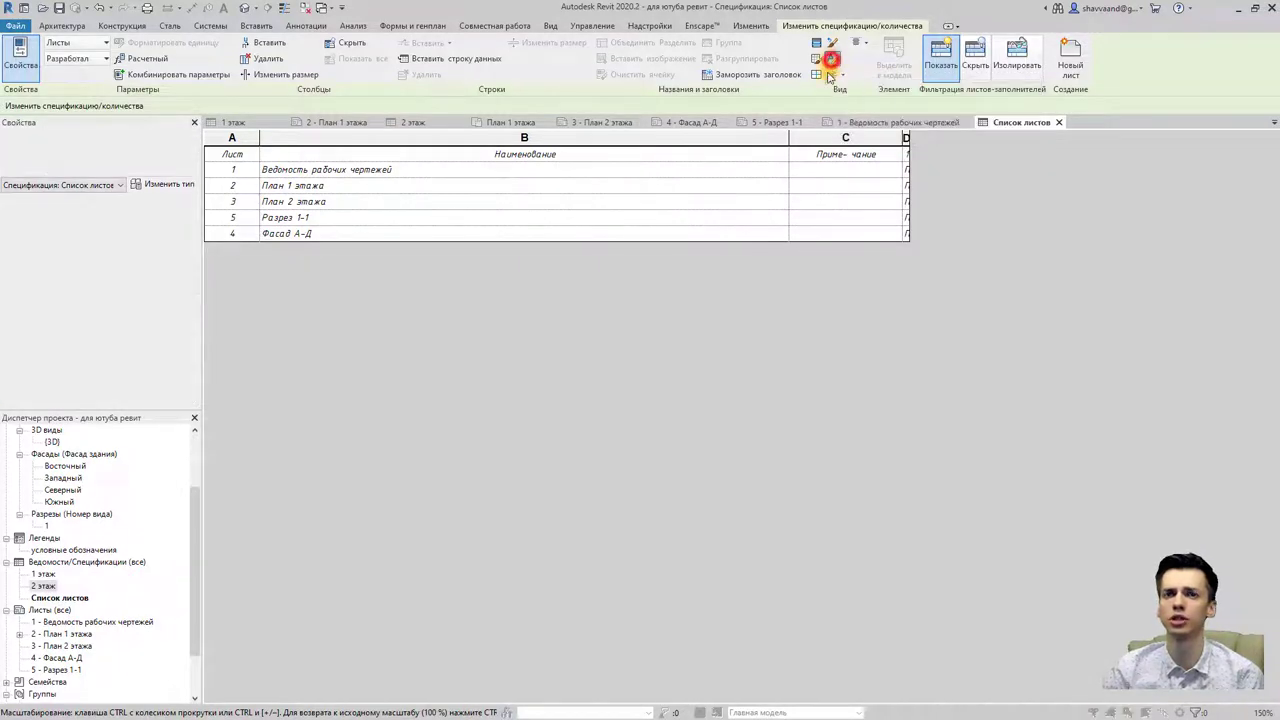
pyautogui.moveTo(583, 336); pyautogui.dragTo(706, 331)
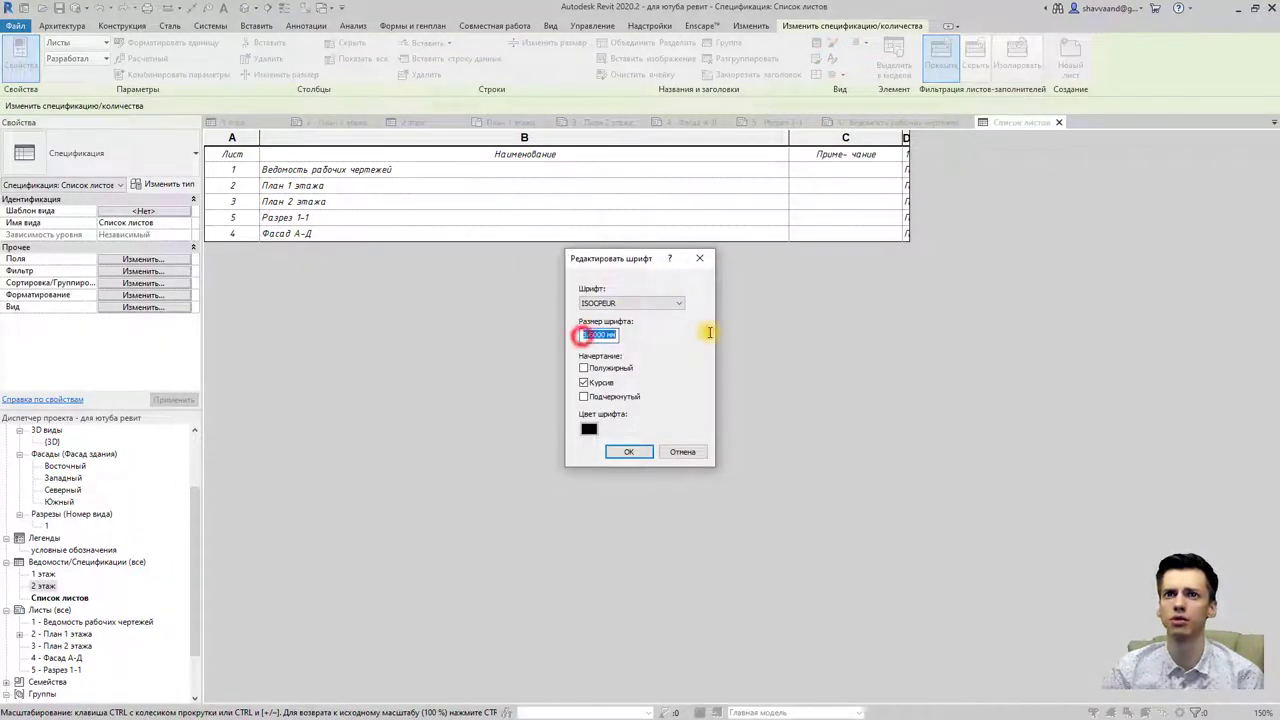
pyautogui.write('9')
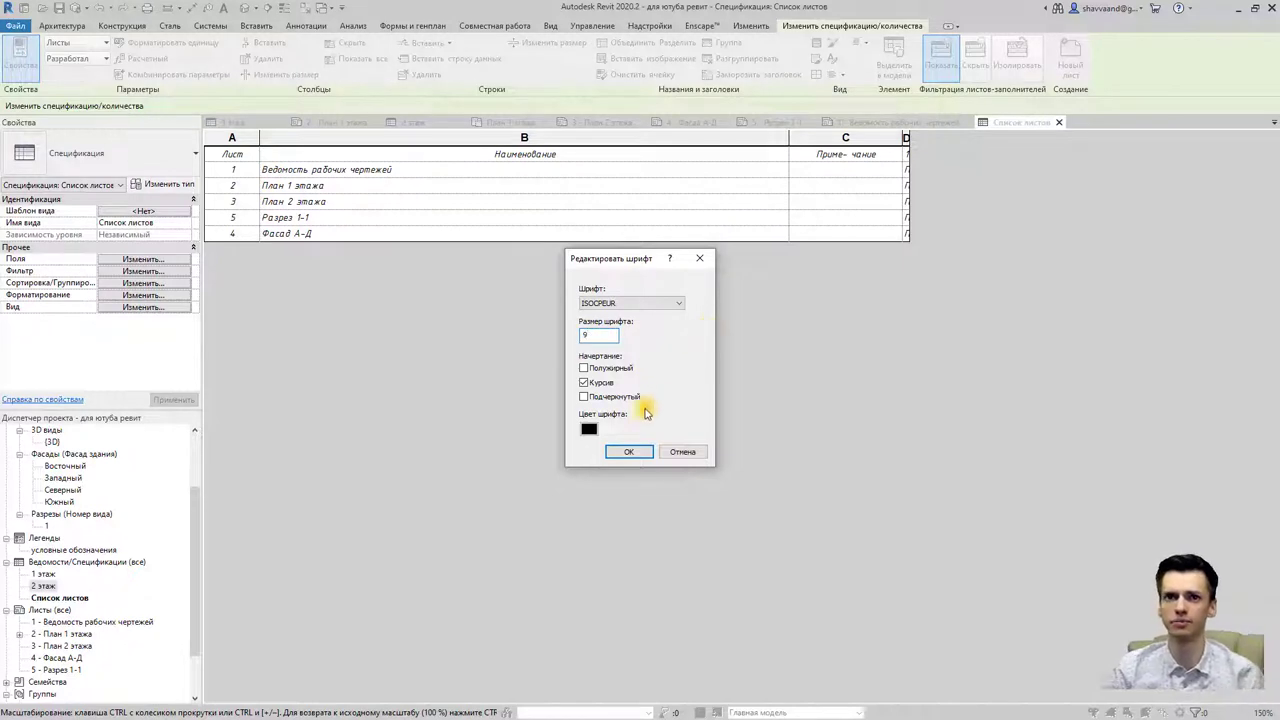
pyautogui.click(629, 451)
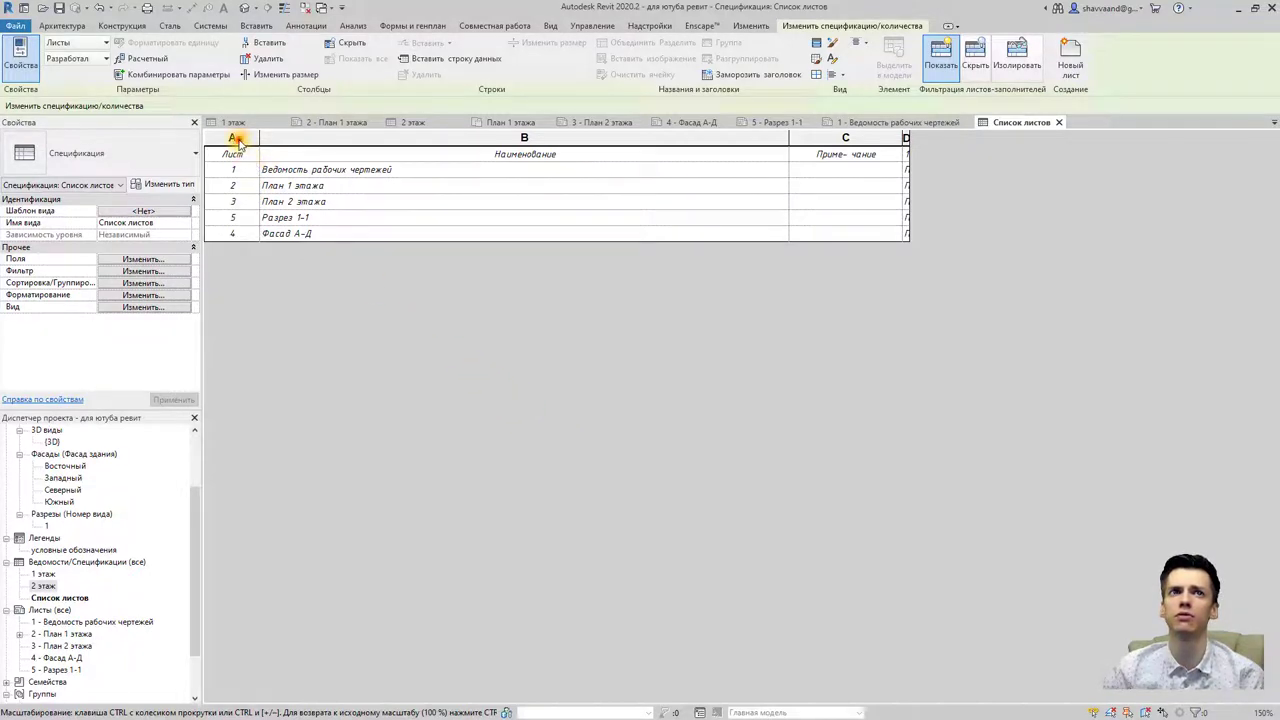
# Step: Apply the 0.18 line style to the inner horizontal borders of columns A–C
pyautogui.moveTo(237, 137); pyautogui.dragTo(836, 230)
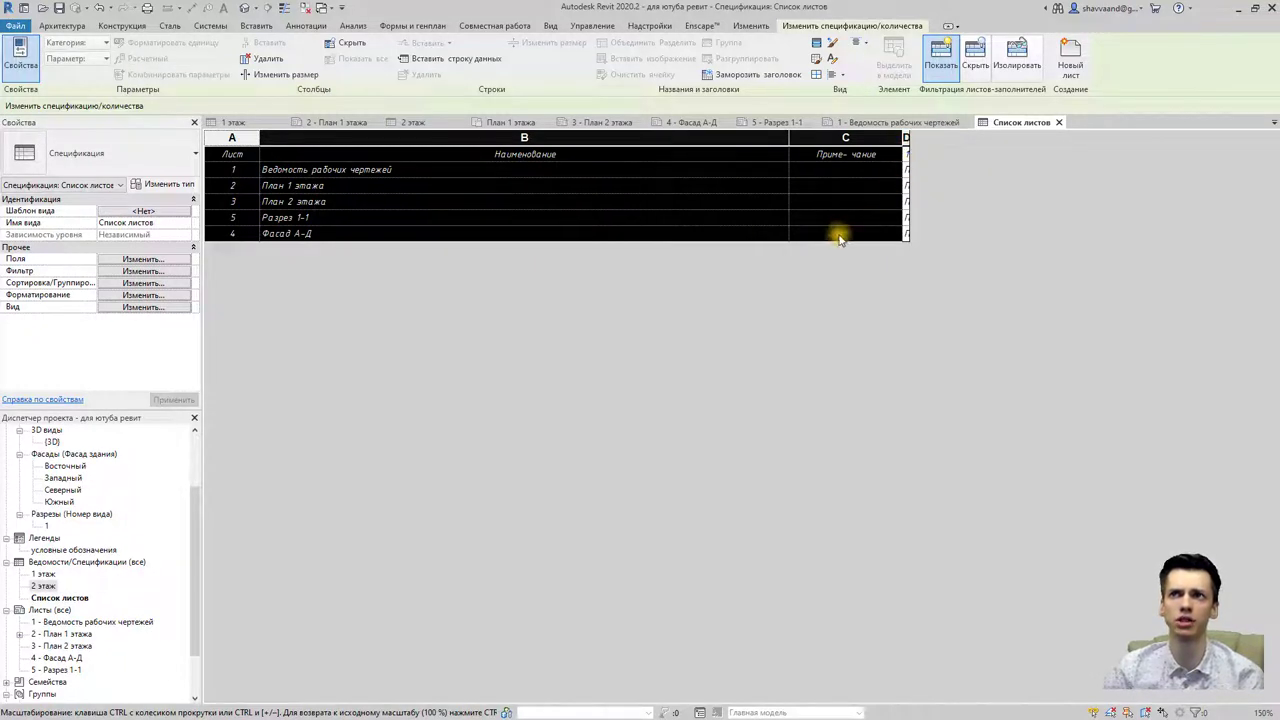
pyautogui.click(817, 77)
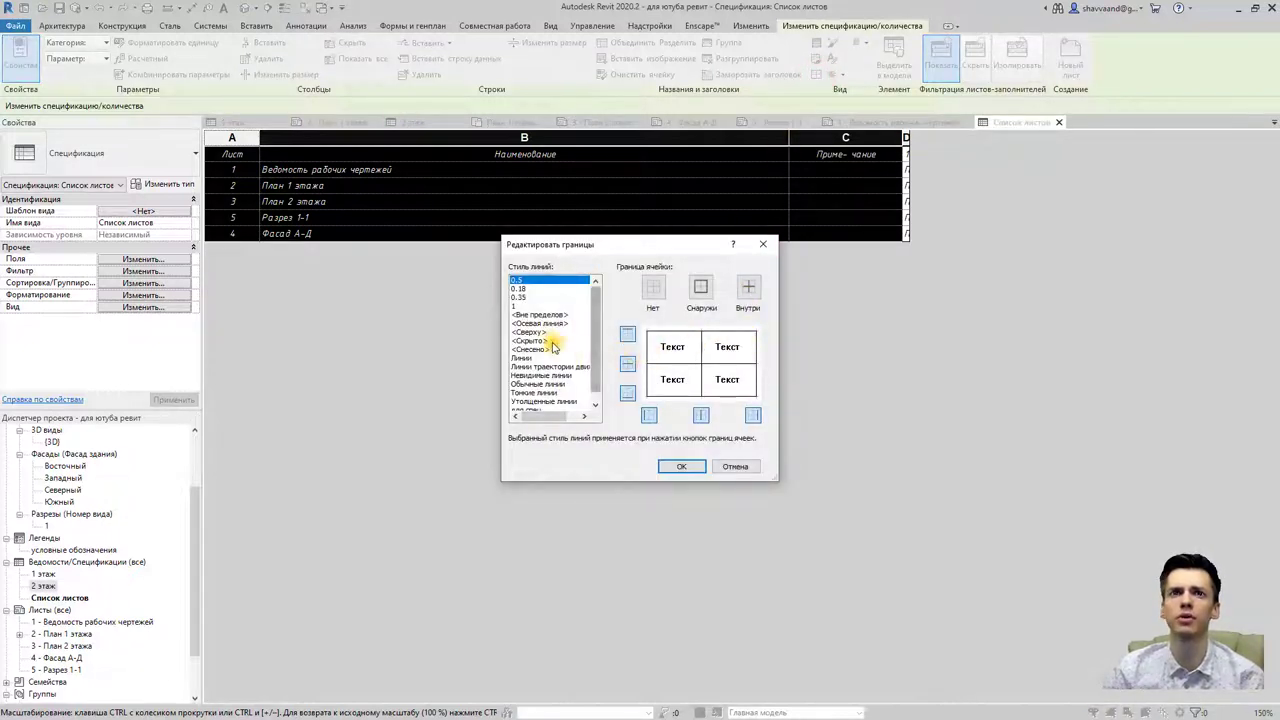
pyautogui.click(521, 289)
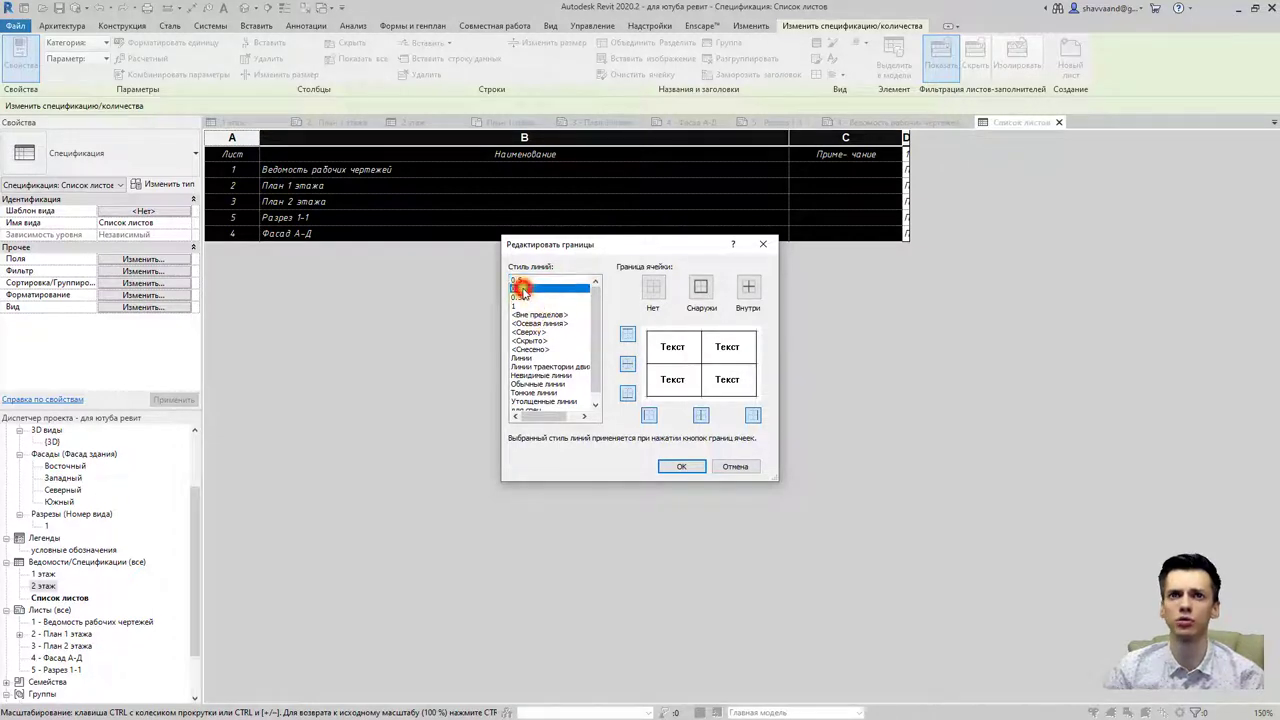
pyautogui.click(629, 367)
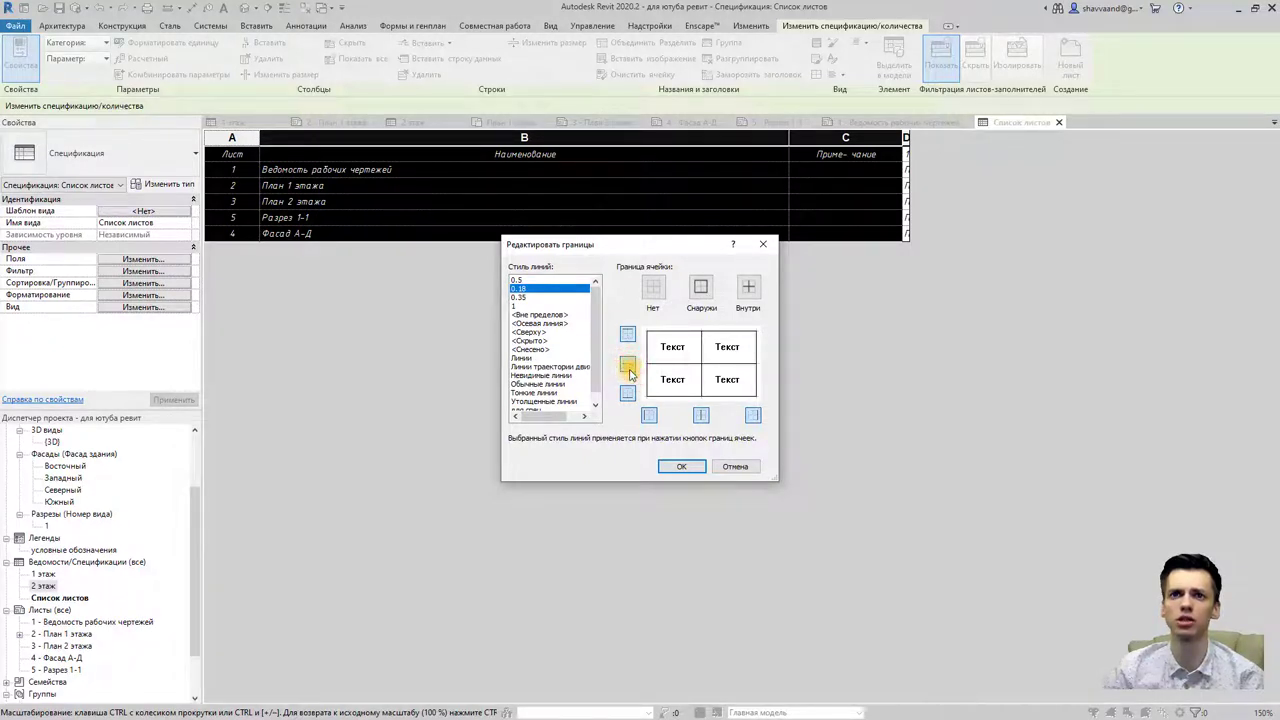
pyautogui.click(679, 468)
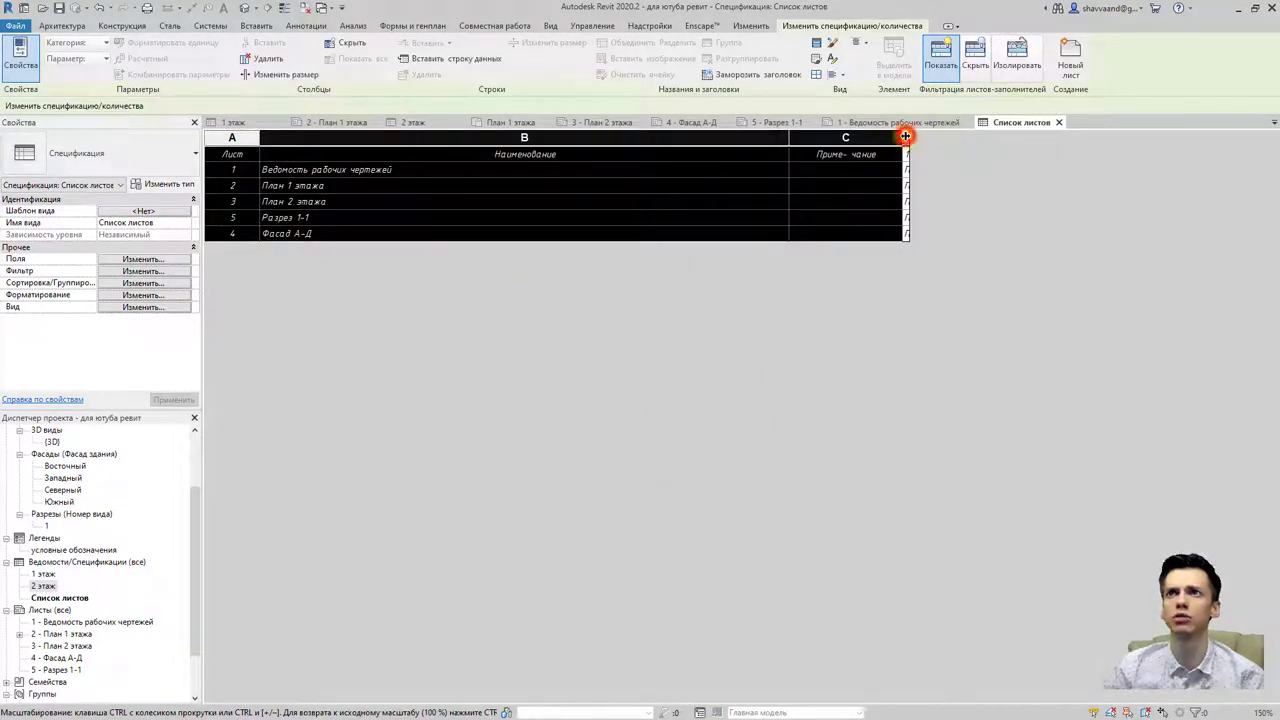
# Step: Remove all borders from column D by choosing Нет
pyautogui.click(906, 138)
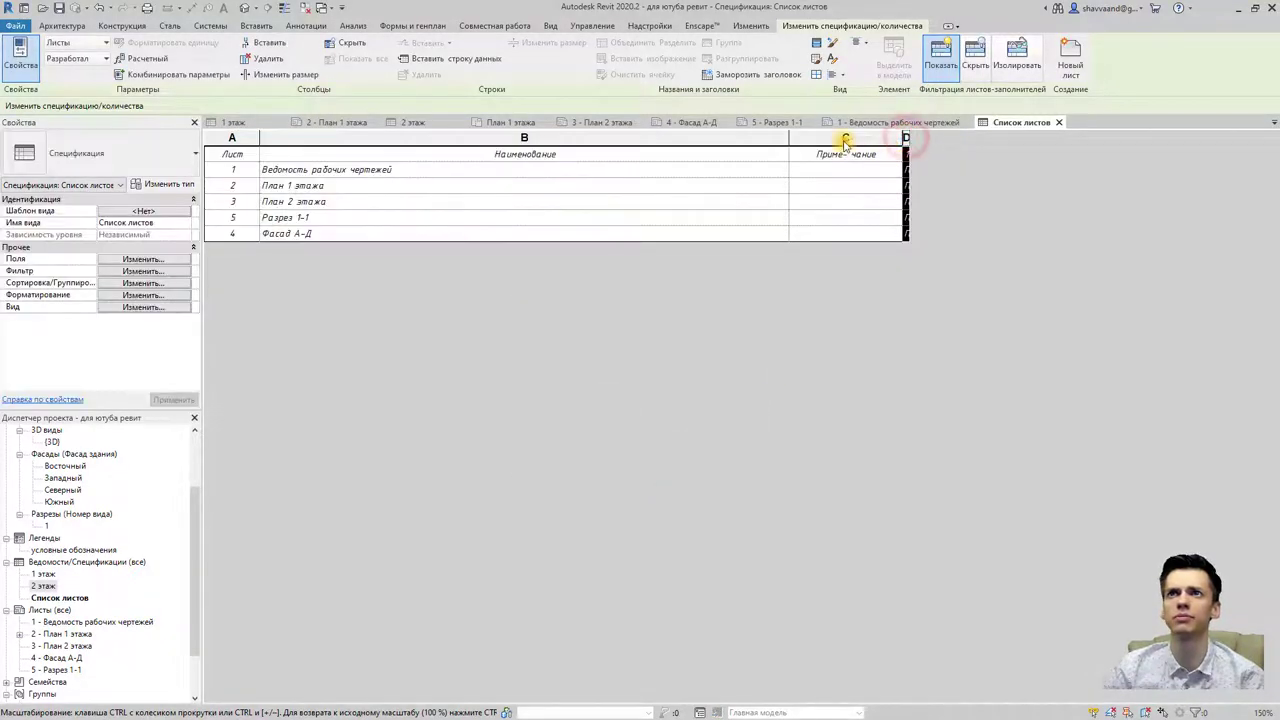
pyautogui.click(816, 74)
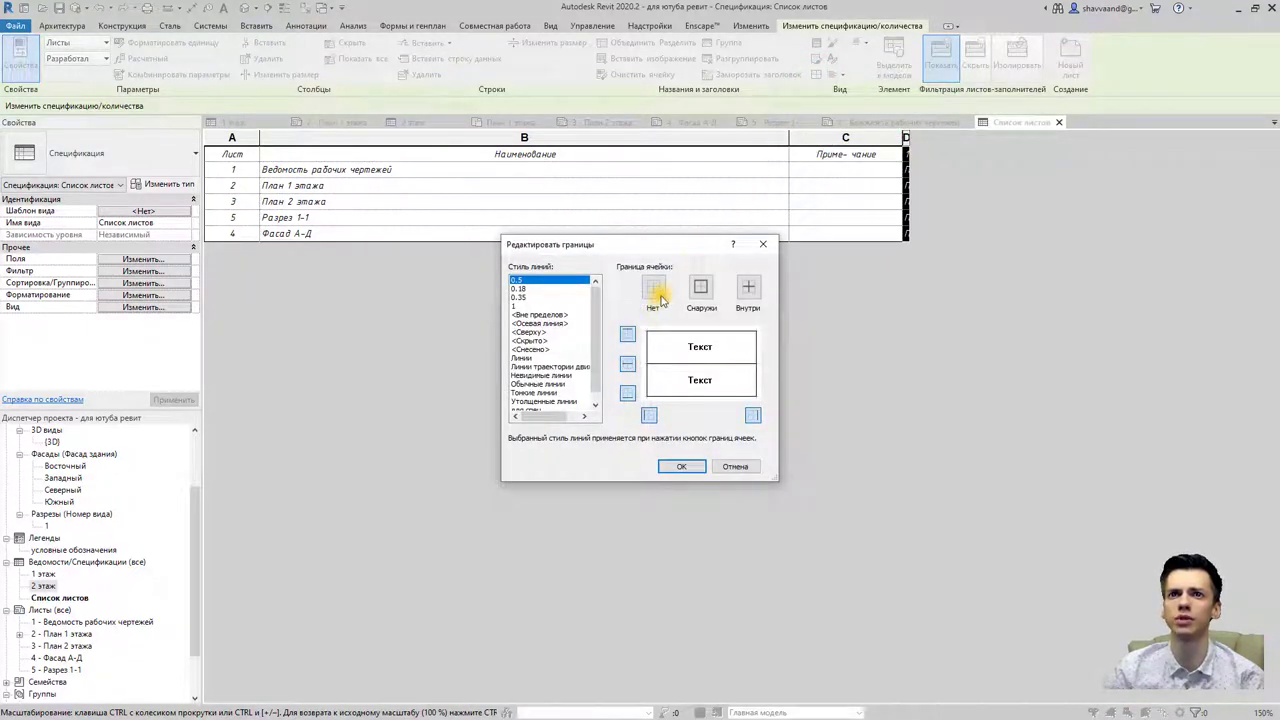
pyautogui.click(656, 292)
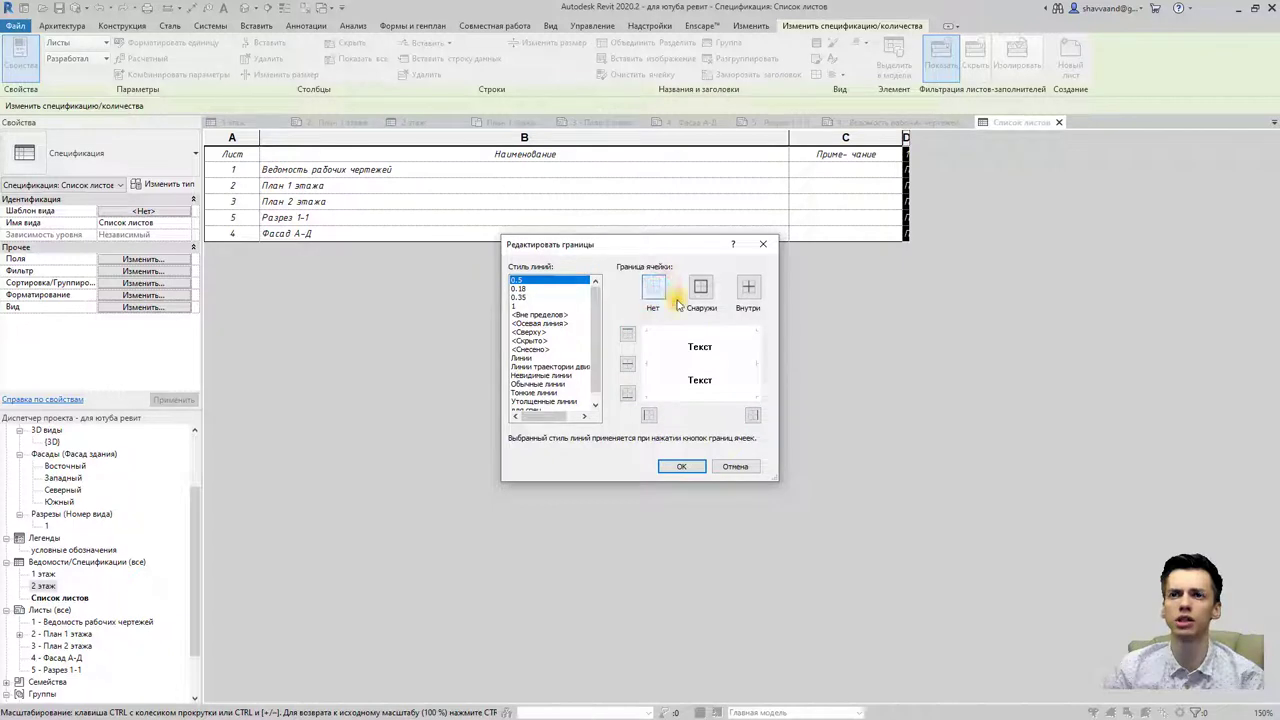
pyautogui.click(681, 467)
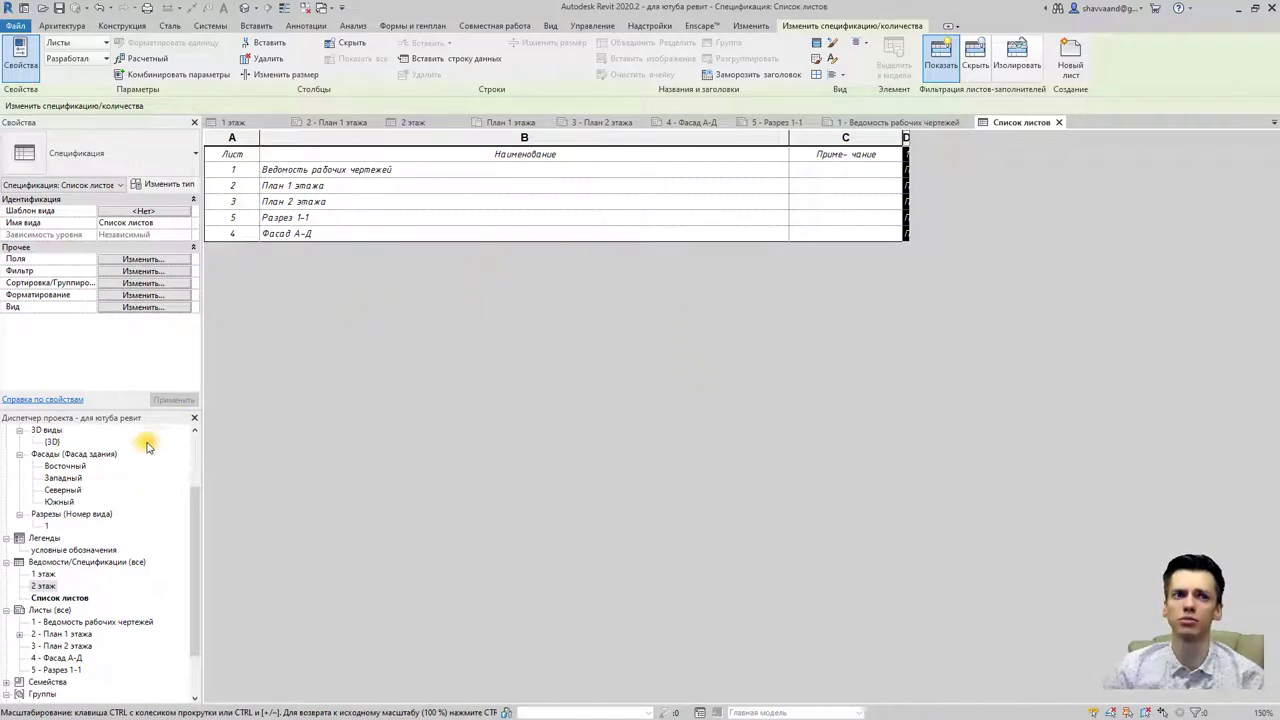
pyautogui.doubleClick(62, 627)
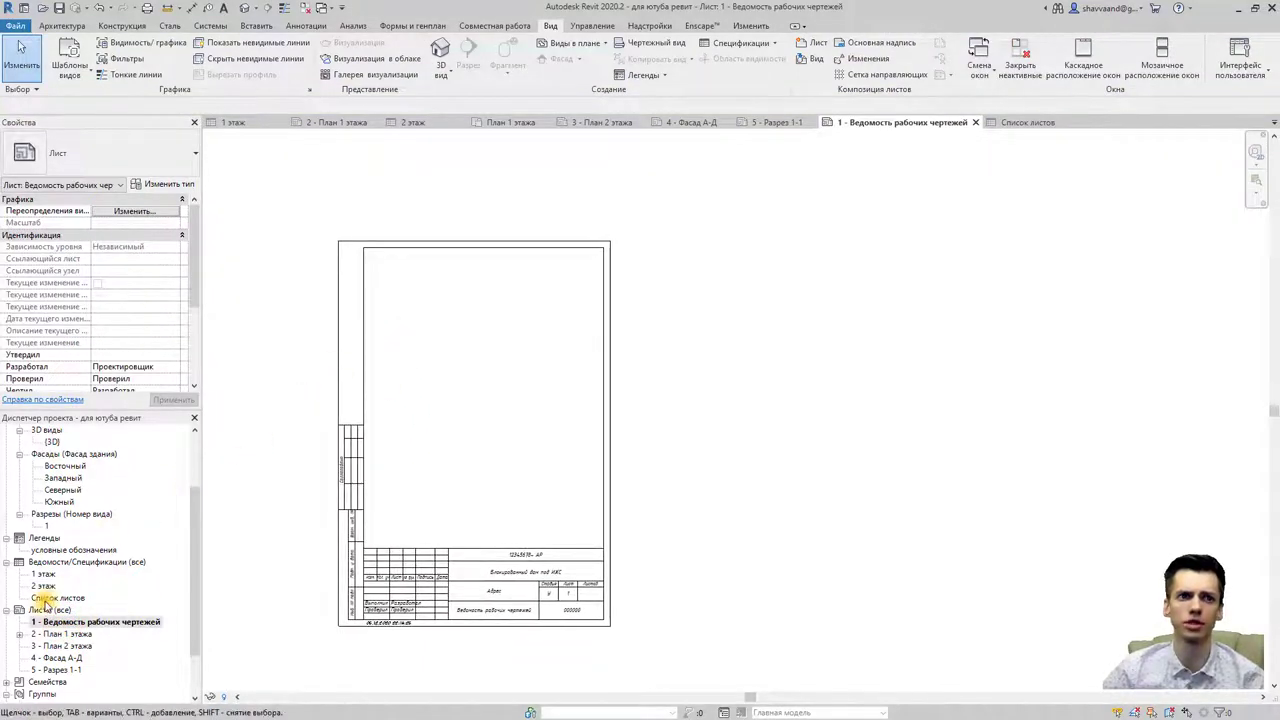
pyautogui.moveTo(45, 600); pyautogui.dragTo(470, 350)
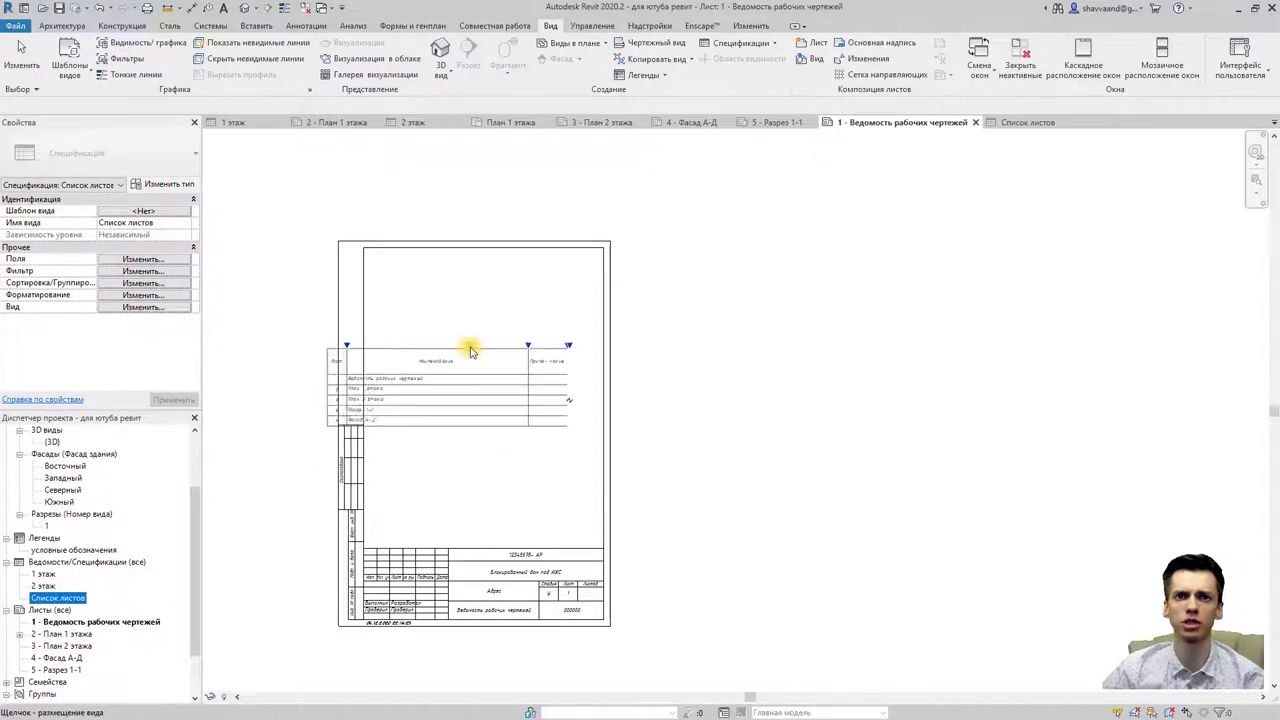
pyautogui.scroll(2, 470, 350)
pyautogui.scroll(1, 508, 300)
pyautogui.scroll(1, 530, 380)
pyautogui.scroll(1, 566, 400)
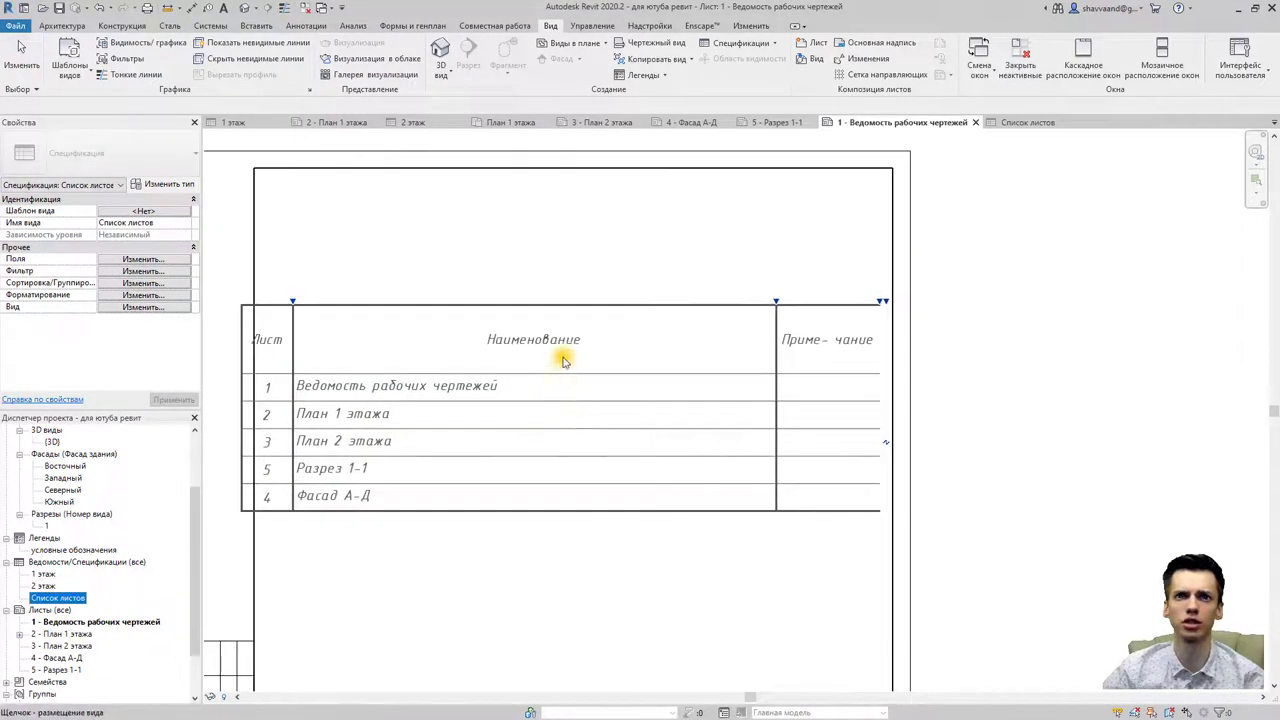
pyautogui.click(570, 348)
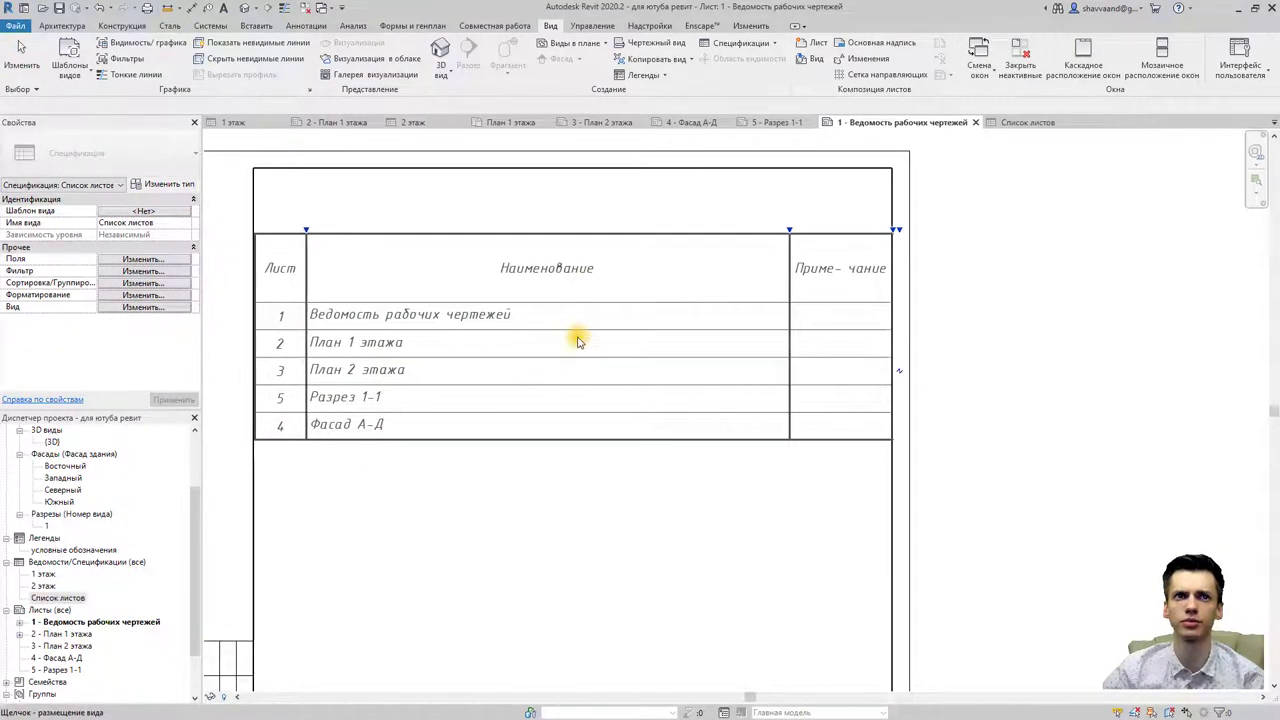
pyautogui.click(579, 338)
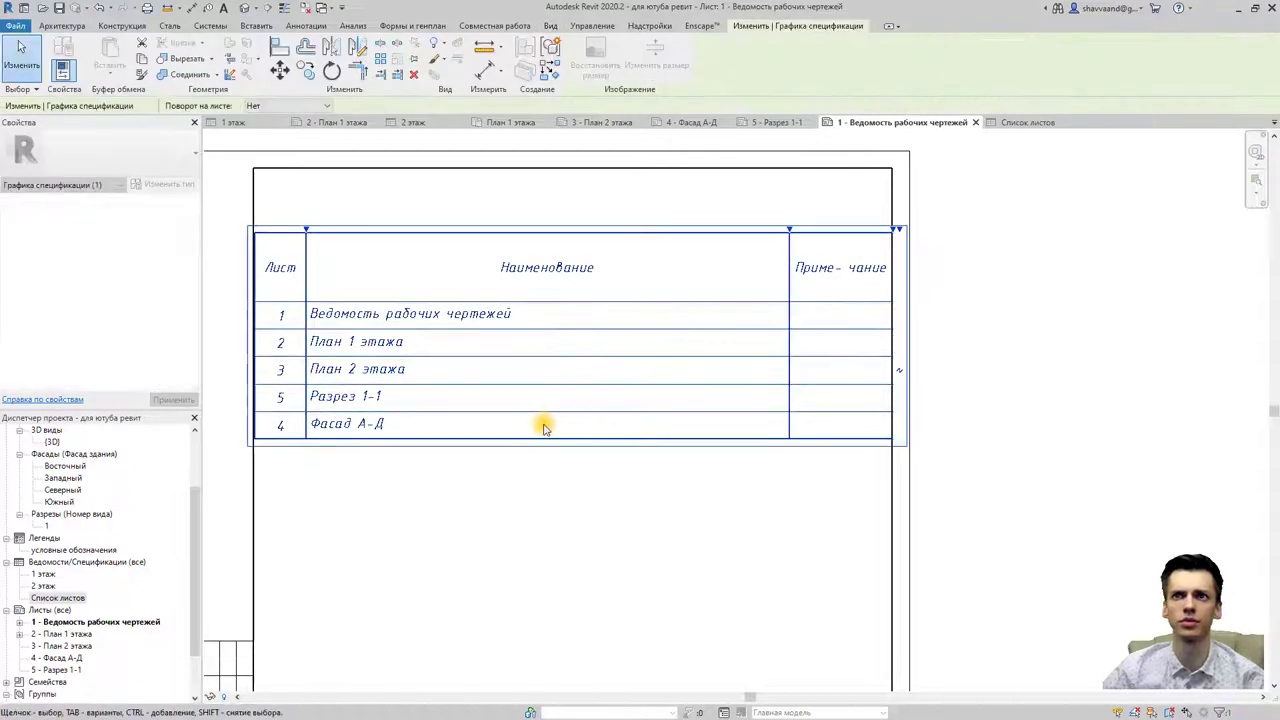
pyautogui.scroll(2, 266, 237)
pyautogui.scroll(1, 252, 250)
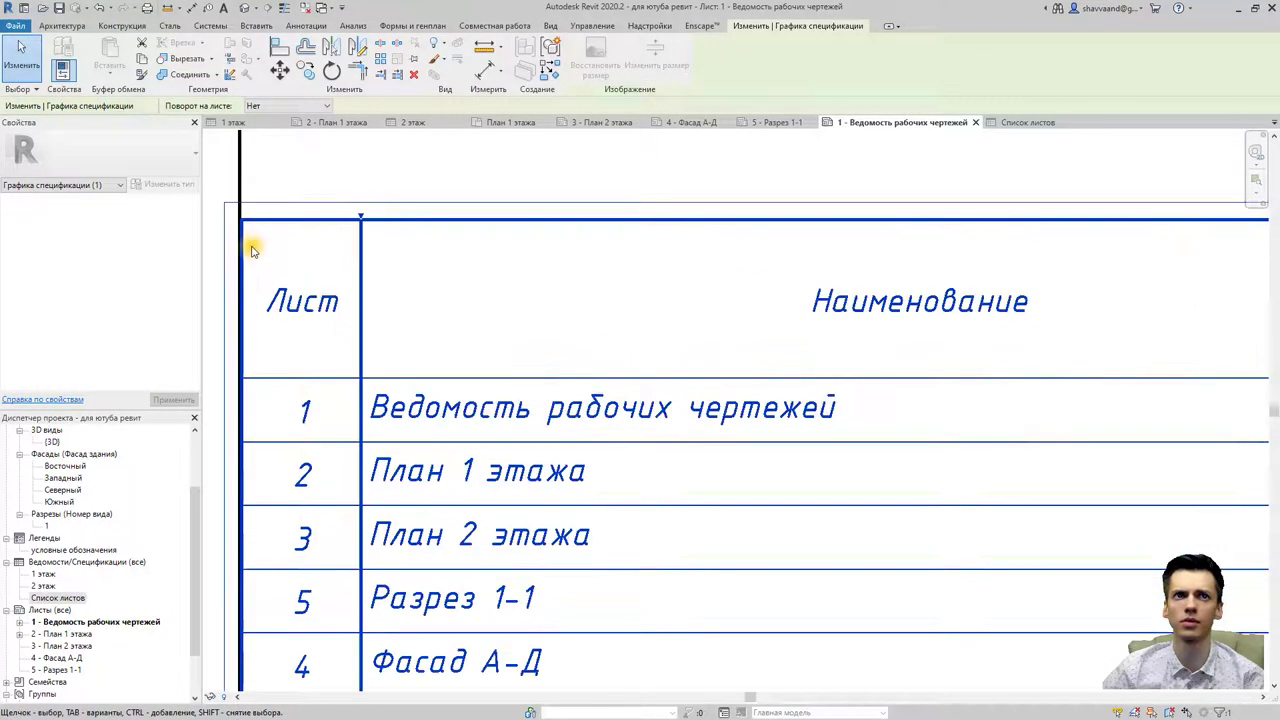
pyautogui.scroll(-1, 252, 250)
pyautogui.scroll(-1, 262, 262)
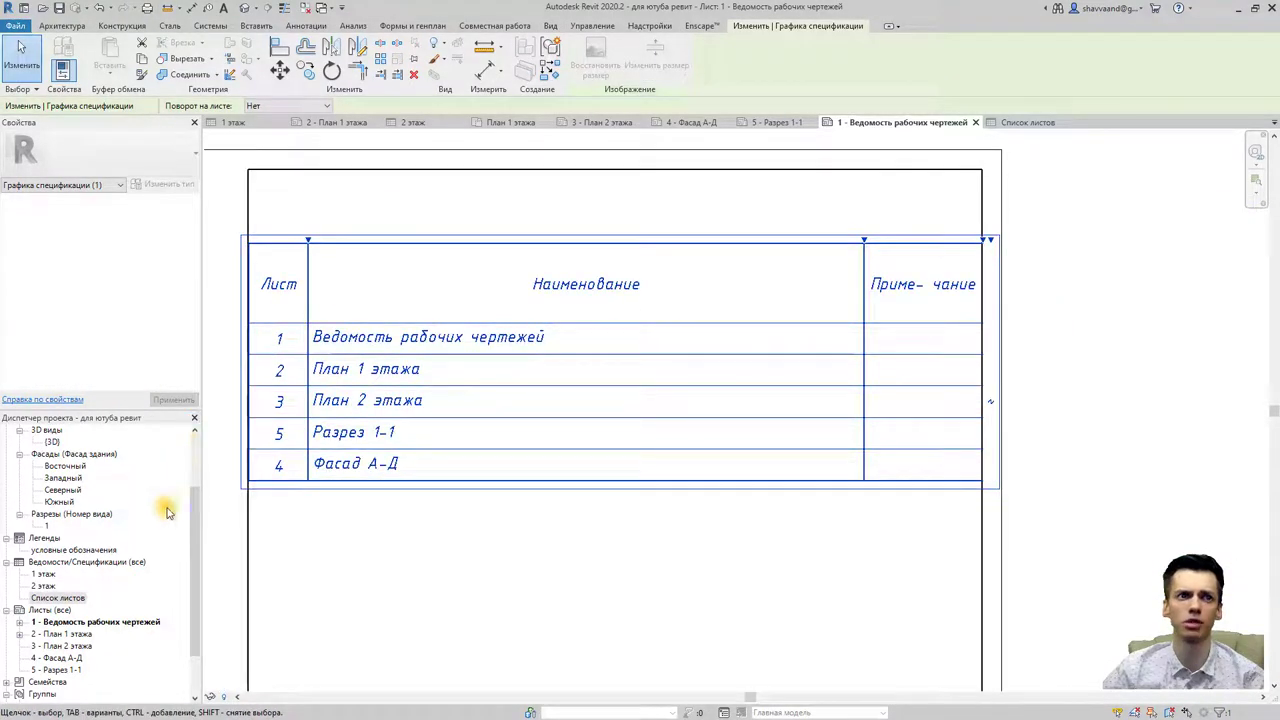
pyautogui.click(63, 598)
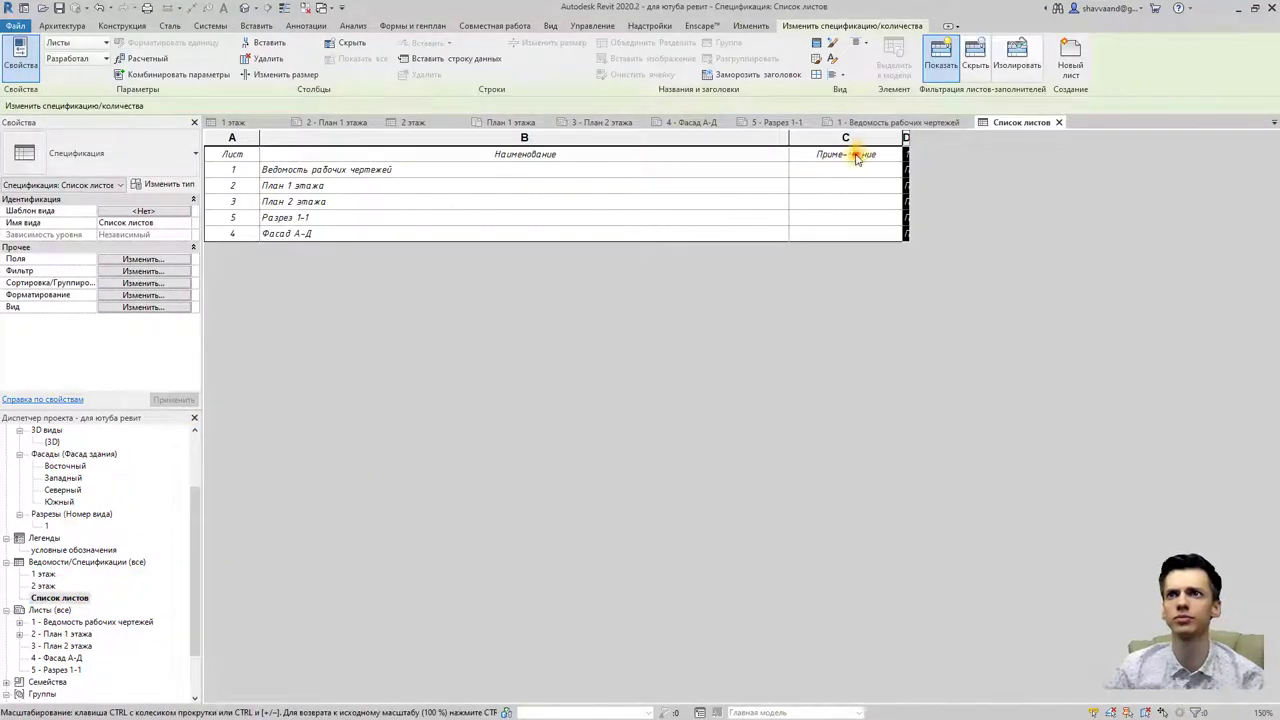
# Step: Edit the Примечание header text in the Список листов schedule
pyautogui.click(856, 158)
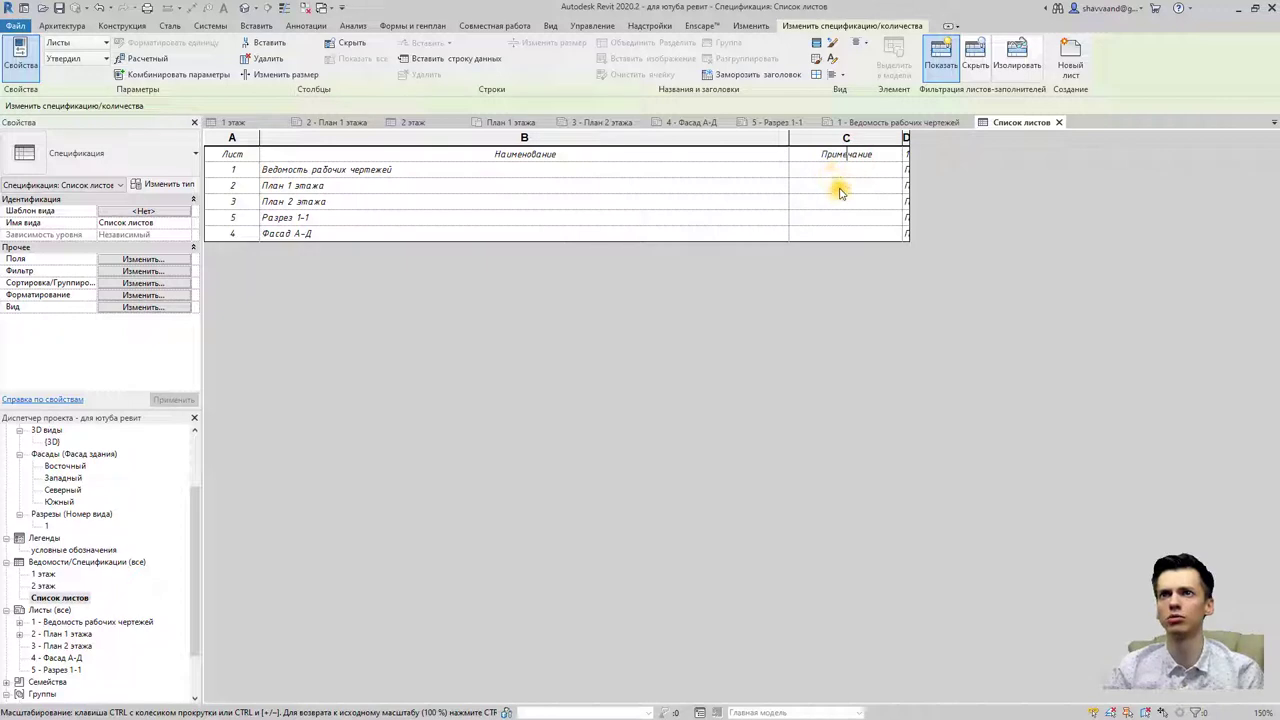
pyautogui.click(856, 188)
pyautogui.click(884, 154)
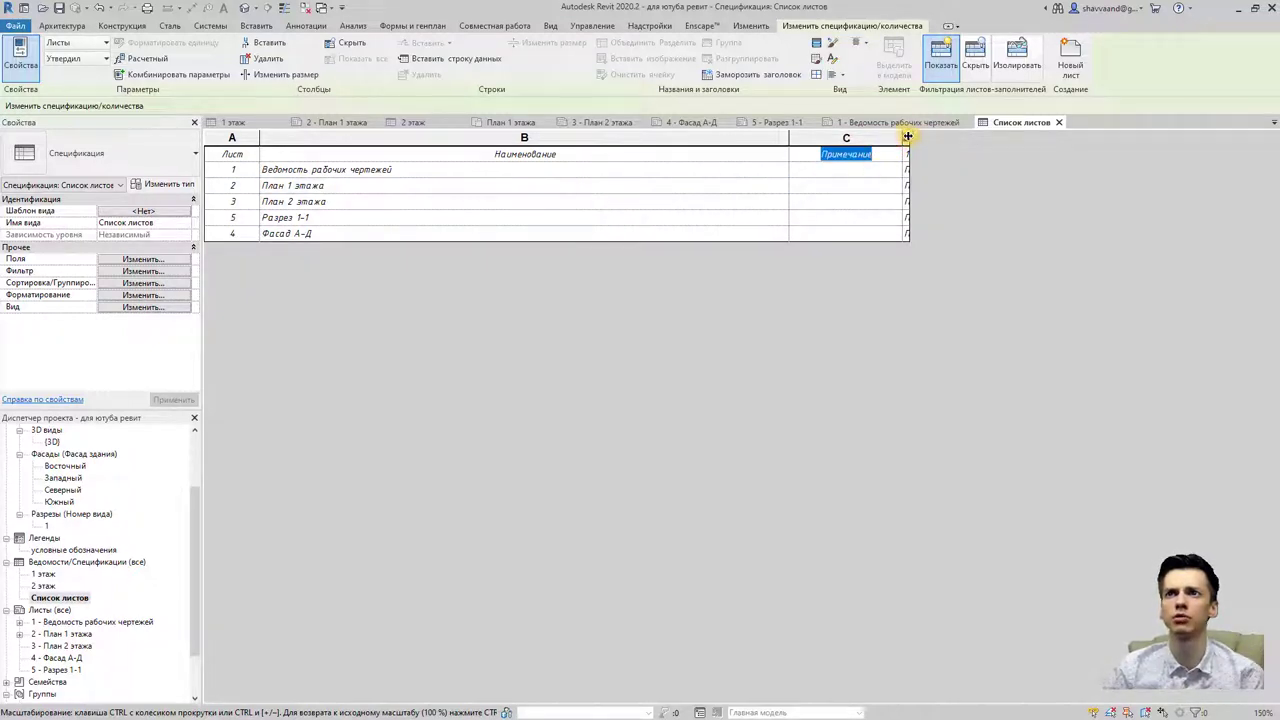
# Step: Give column D a 0.5 left border, then open the Ведомость рабочих чертежей sheet
pyautogui.click(906, 138)
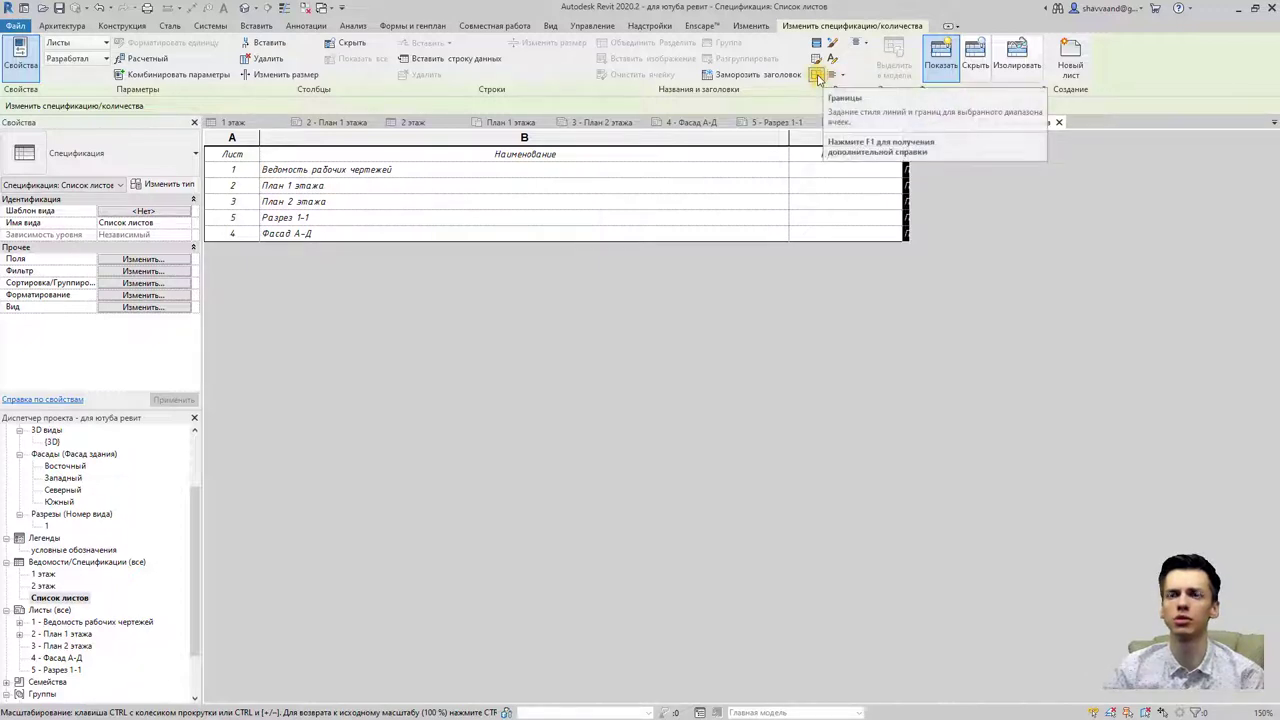
pyautogui.click(818, 74)
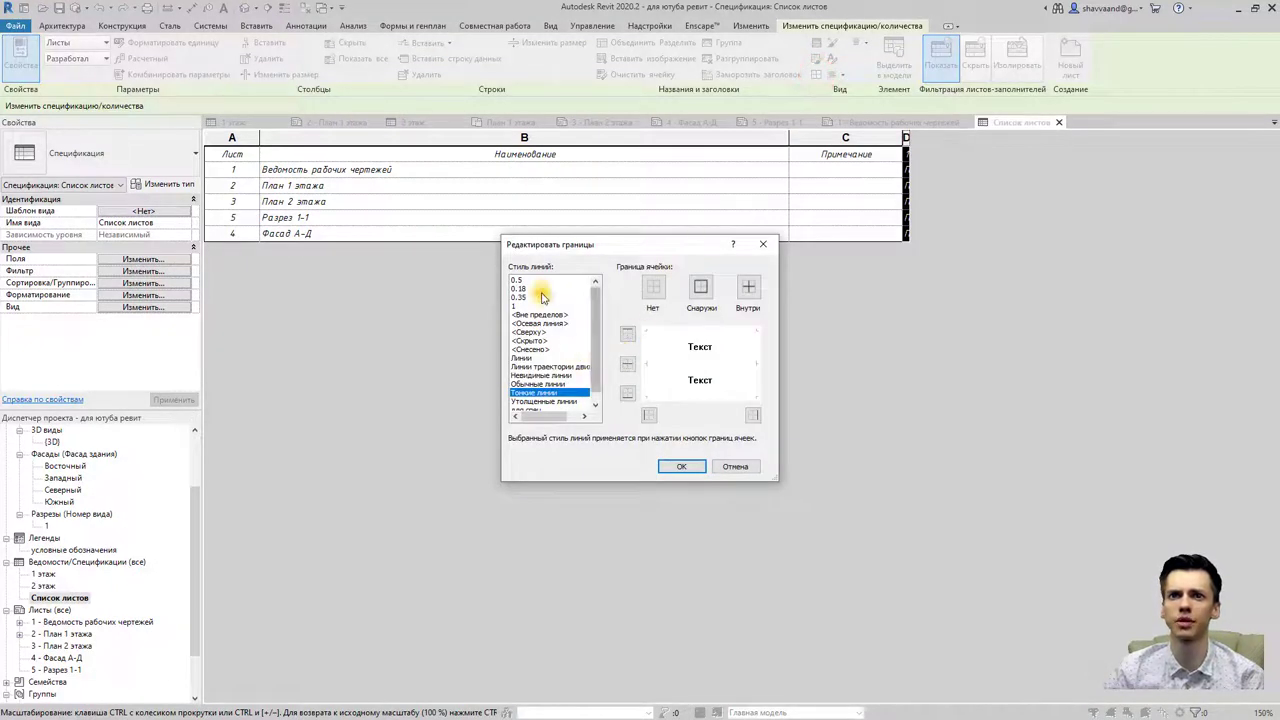
pyautogui.click(528, 281)
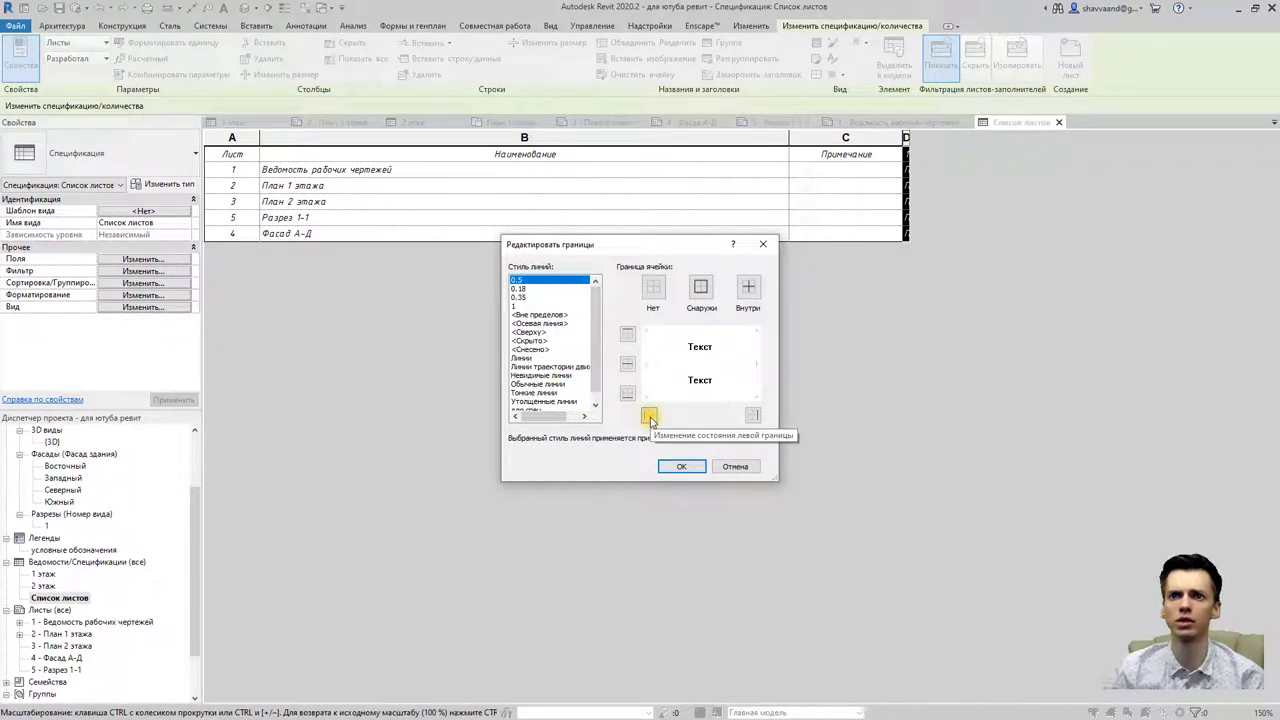
pyautogui.click(650, 418)
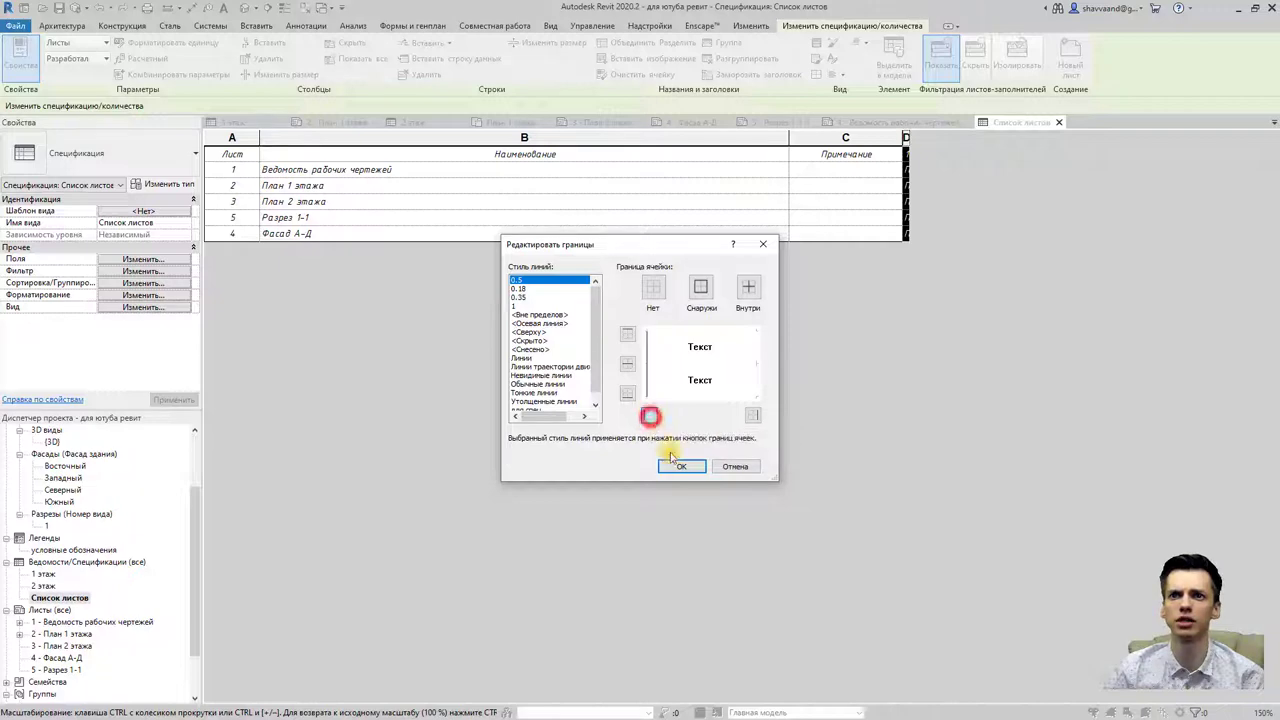
pyautogui.click(674, 466)
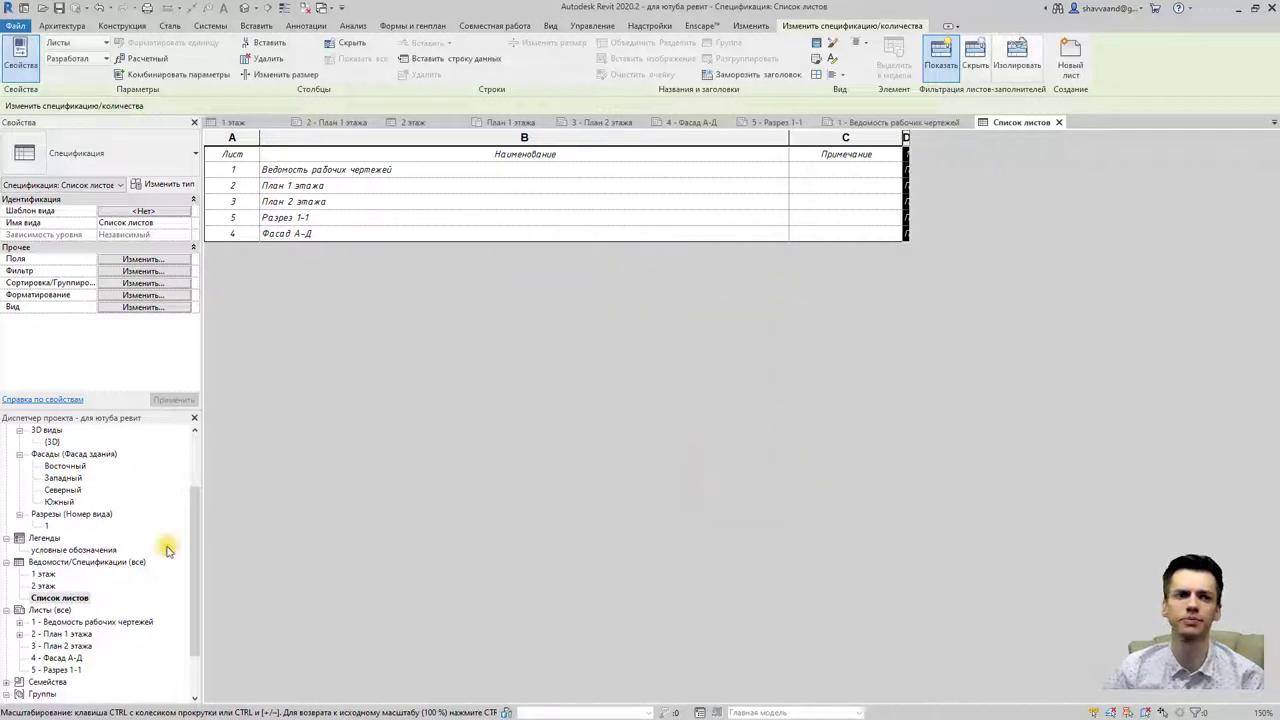
pyautogui.doubleClick(62, 622)
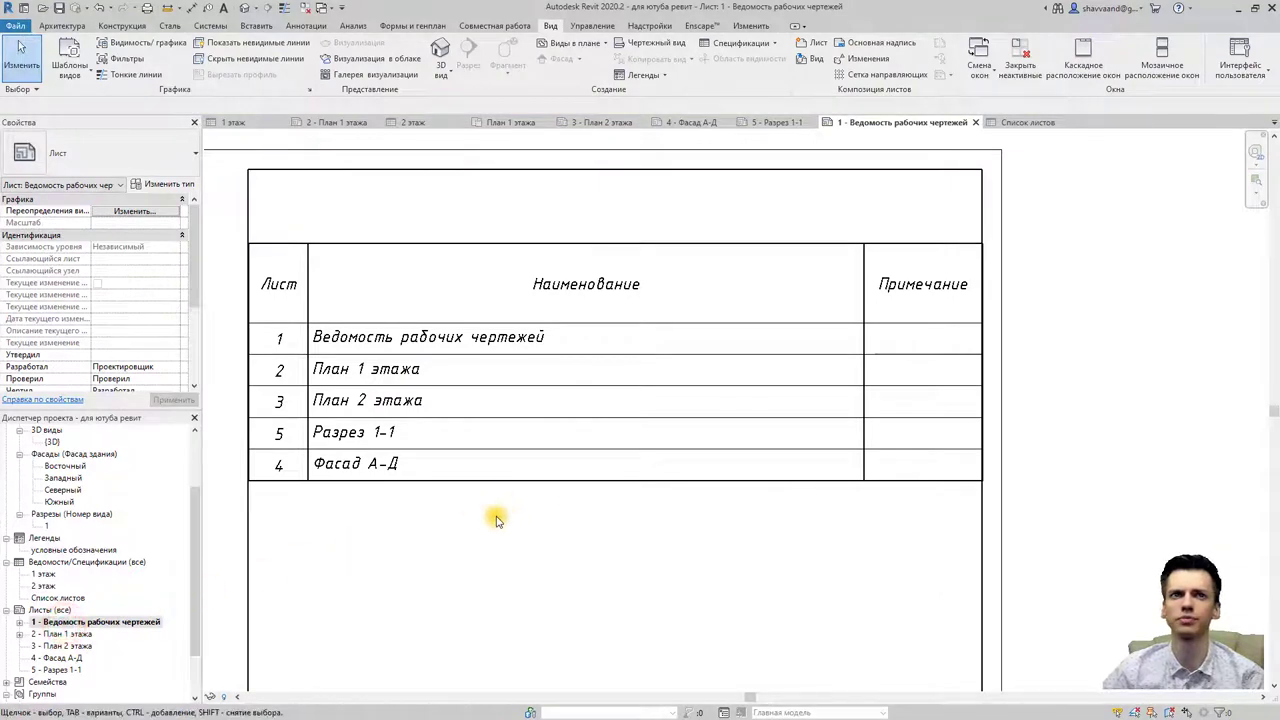
# Step: Move the schedule so its top-left corner snaps to the frame's top-left corner
pyautogui.scroll(3, 290, 260)
pyautogui.click(281, 220)
pyautogui.scroll(1, 363, 280)
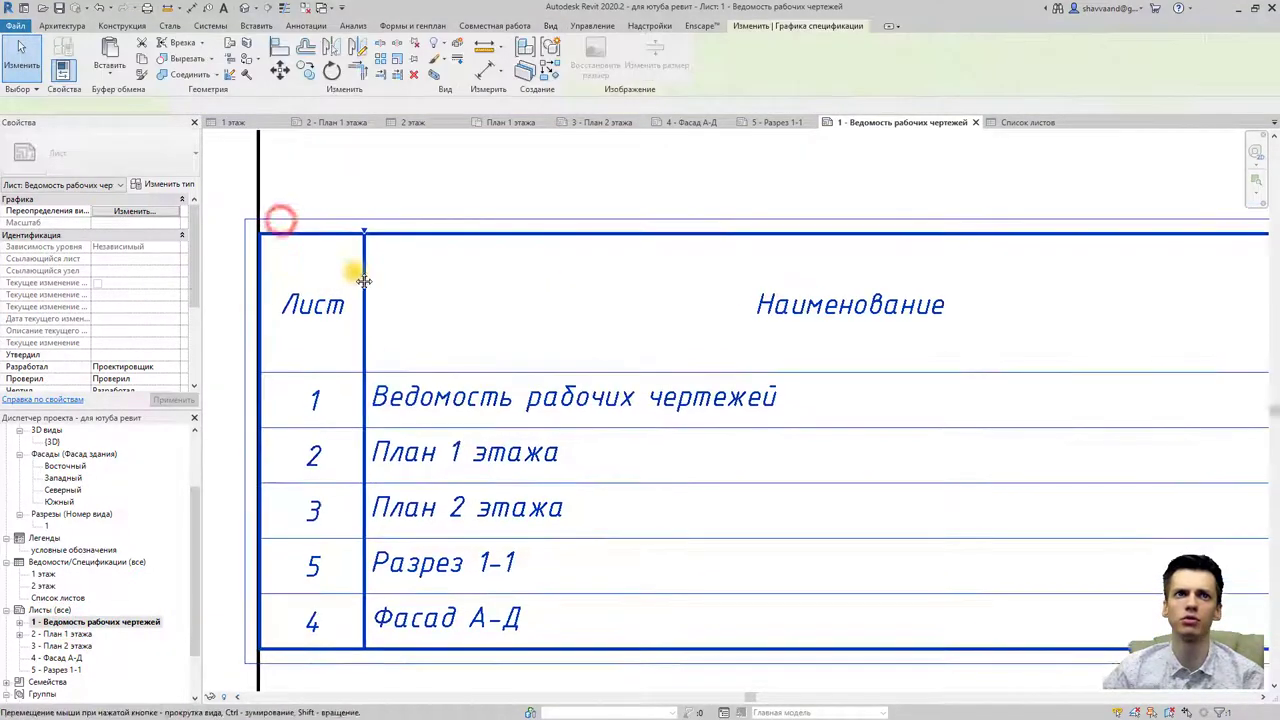
pyautogui.moveTo(363, 280); pyautogui.dragTo(443, 312, button='middle')
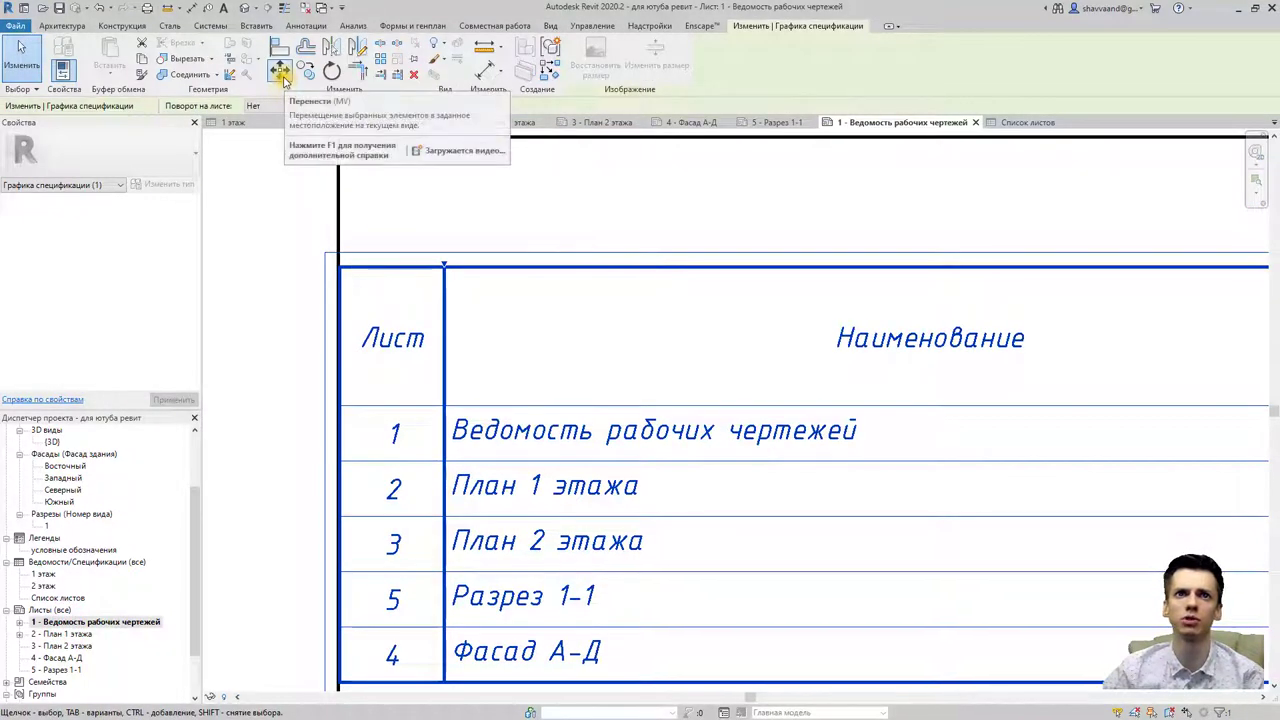
pyautogui.click(281, 70)
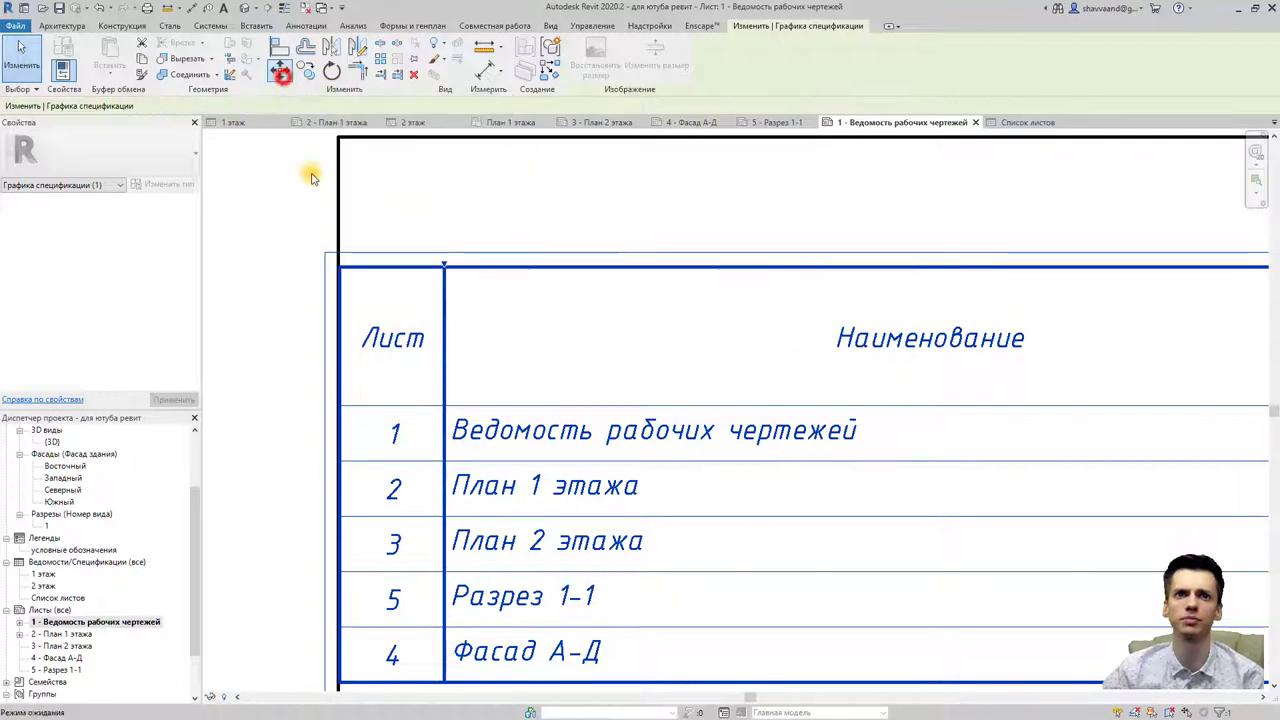
pyautogui.click(341, 267)
pyautogui.scroll(2, 360, 242)
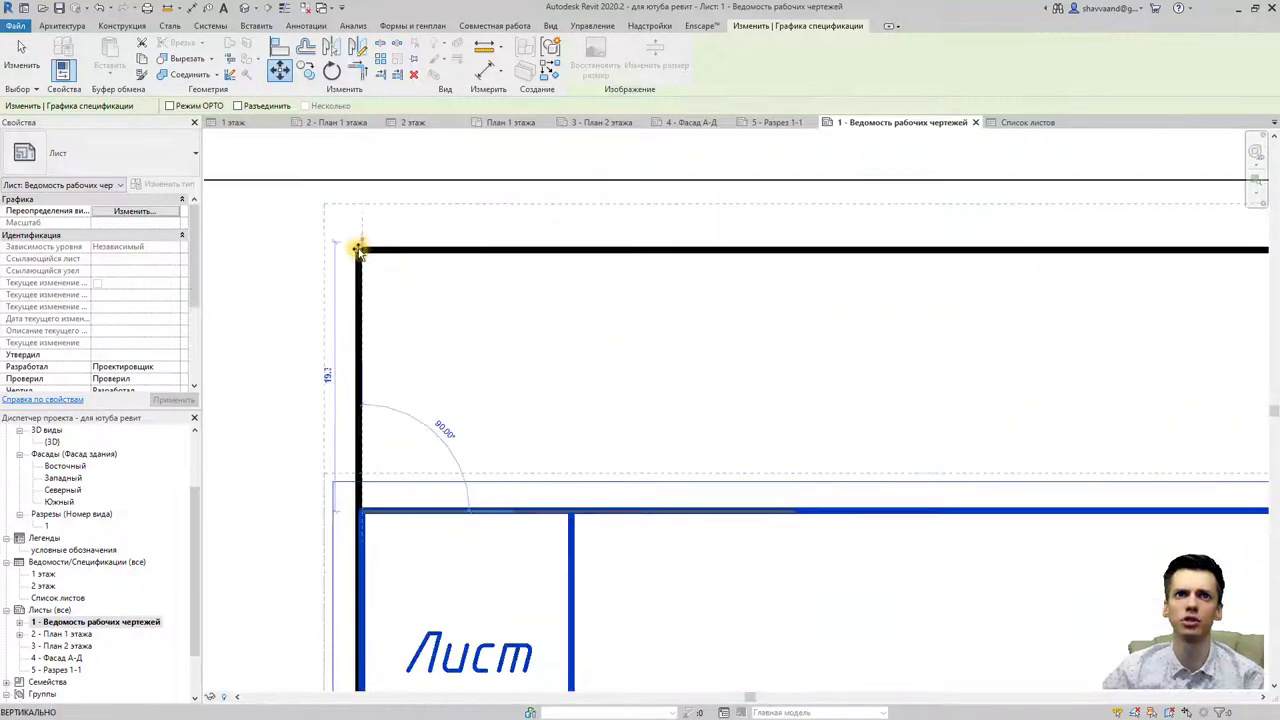
pyautogui.scroll(2, 350, 250)
pyautogui.scroll(1, 358, 251)
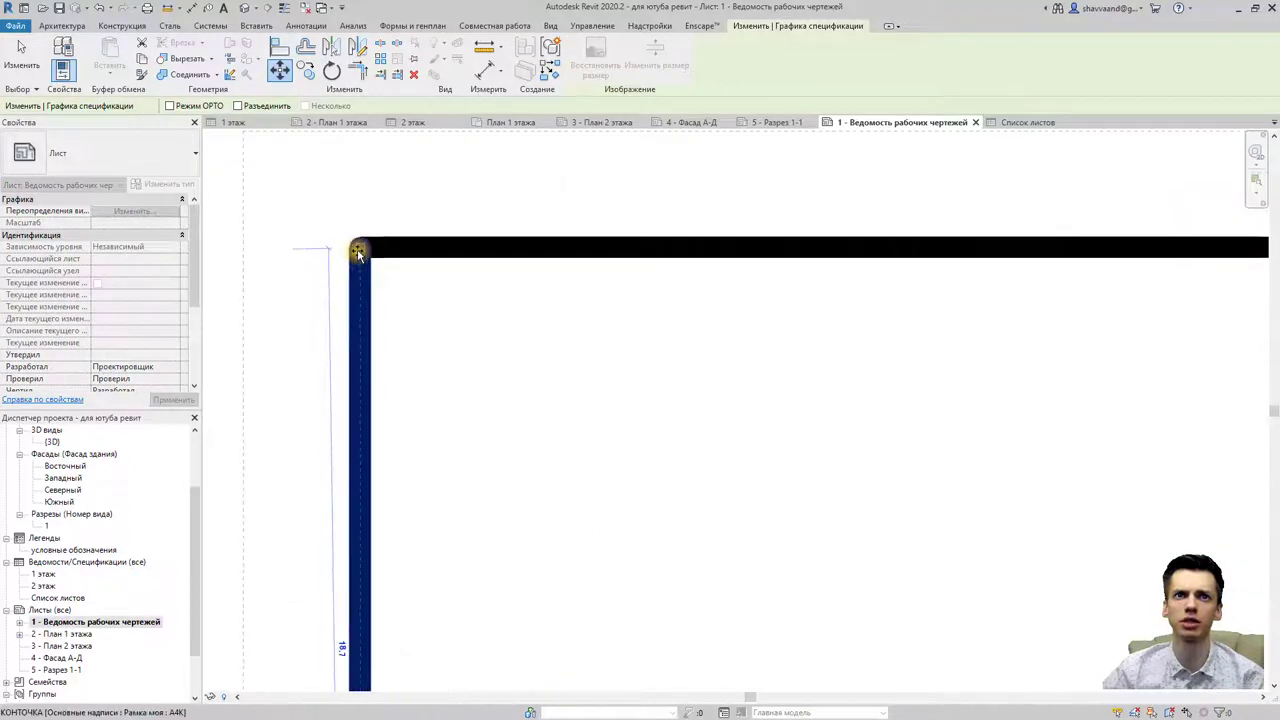
pyautogui.click(358, 251)
pyautogui.scroll(-2, 358, 251)
pyautogui.scroll(-2, 358, 251)
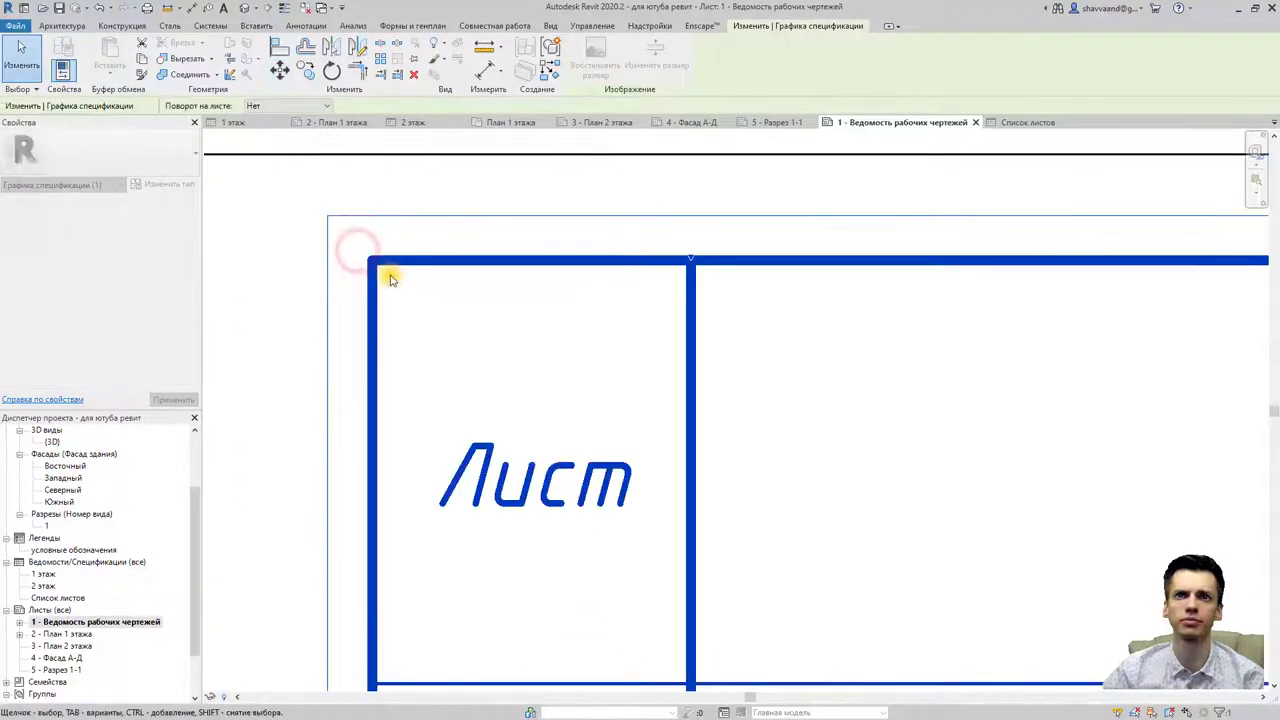
pyautogui.scroll(-3, 370, 262)
pyautogui.scroll(1, 712, 290)
pyautogui.scroll(2, 800, 270)
pyautogui.scroll(3, 900, 250)
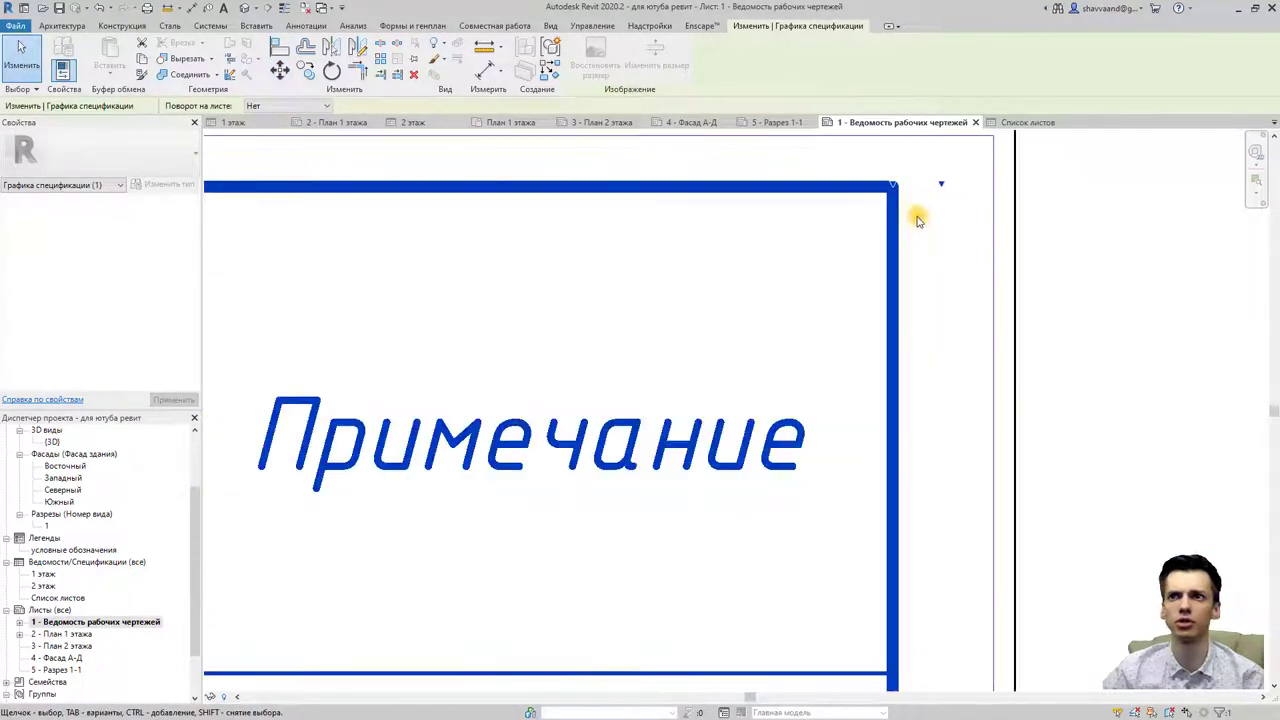
pyautogui.scroll(2, 900, 205)
pyautogui.scroll(1, 886, 196)
pyautogui.scroll(-1, 866, 215)
pyautogui.scroll(-2, 846, 237)
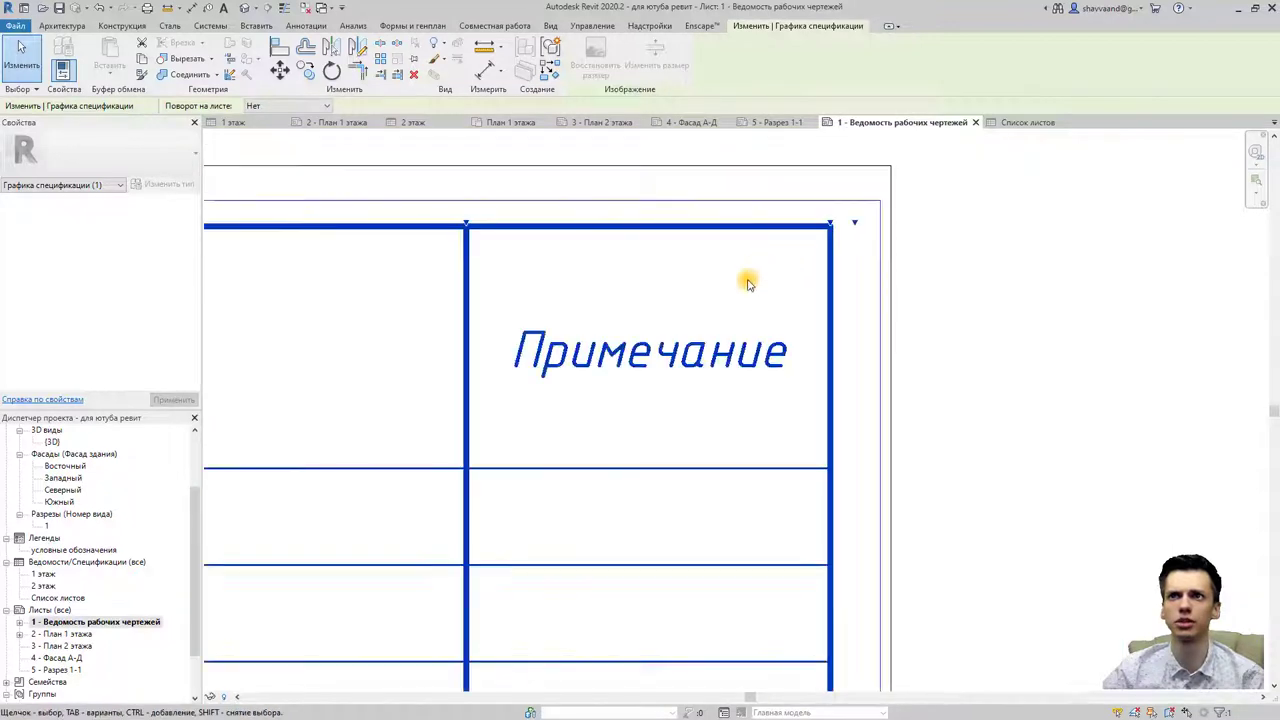
pyautogui.scroll(-1, 780, 300)
pyautogui.scroll(-2, 730, 328)
pyautogui.scroll(-2, 615, 338)
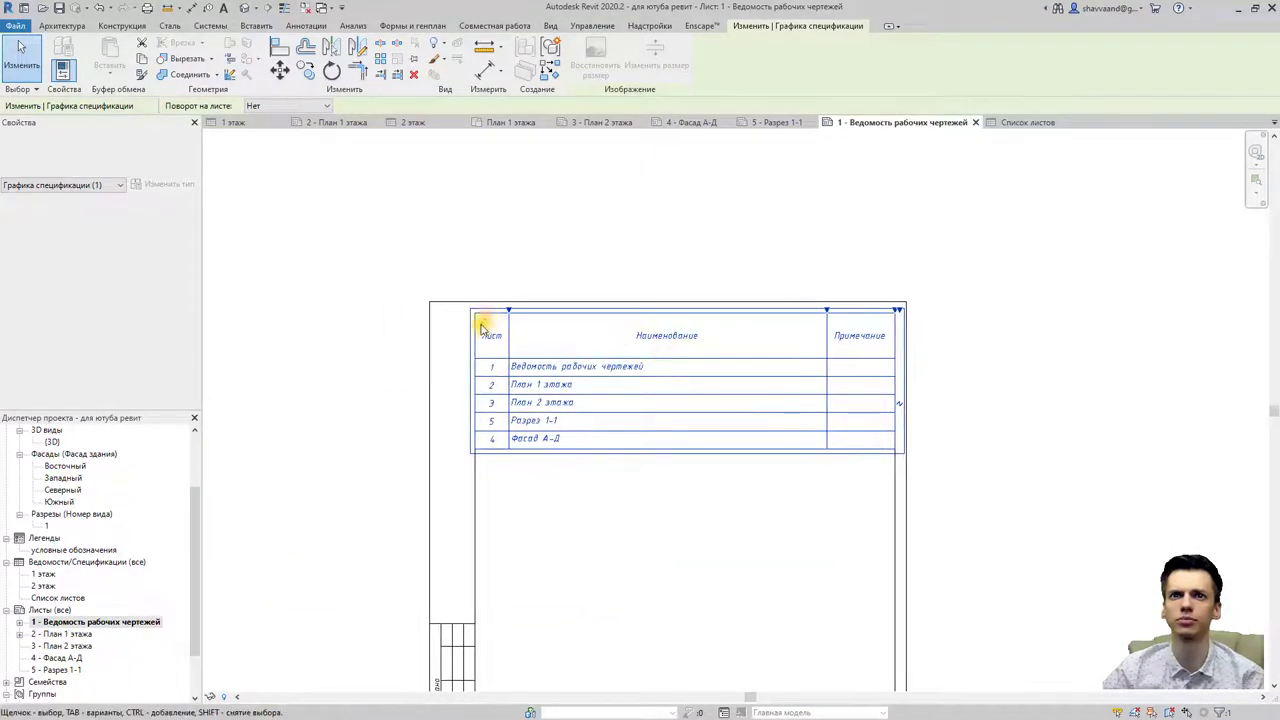
pyautogui.scroll(4, 440, 295)
pyautogui.scroll(1, 388, 269)
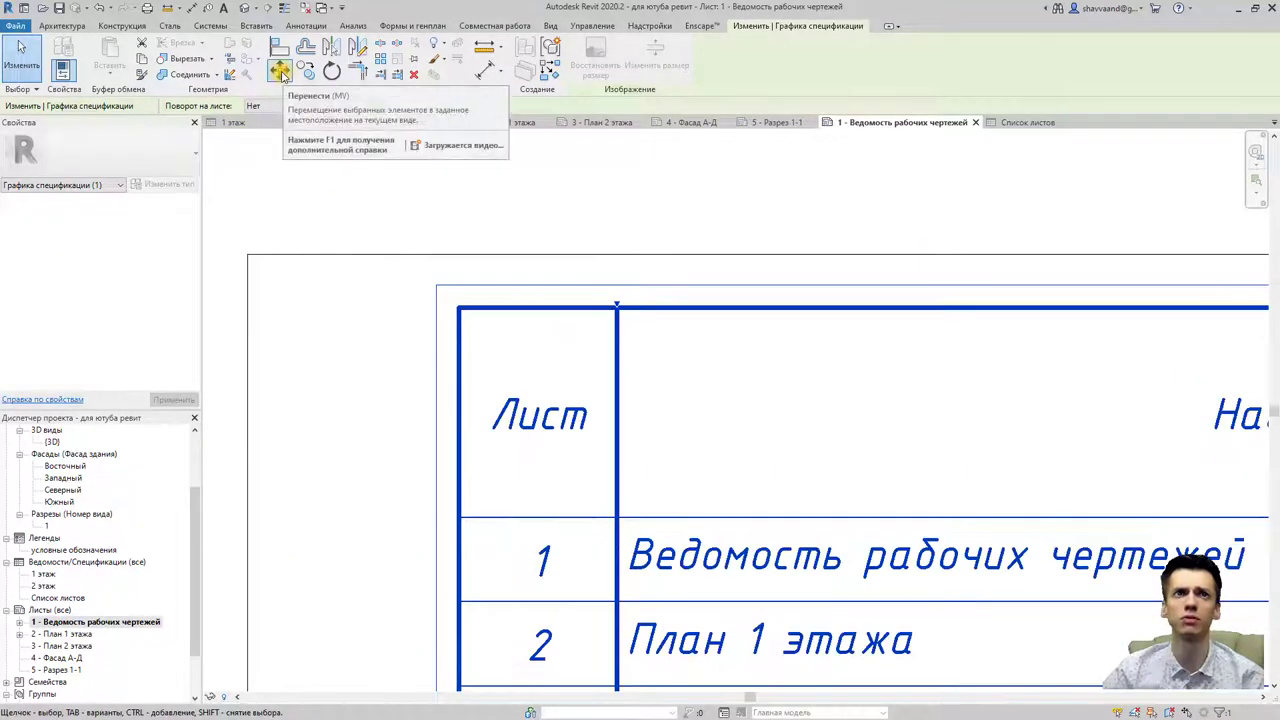
# Step: Move the schedule 20 downward, then deselect it
pyautogui.click(280, 70)
pyautogui.scroll(2, 460, 310)
pyautogui.click(460, 311)
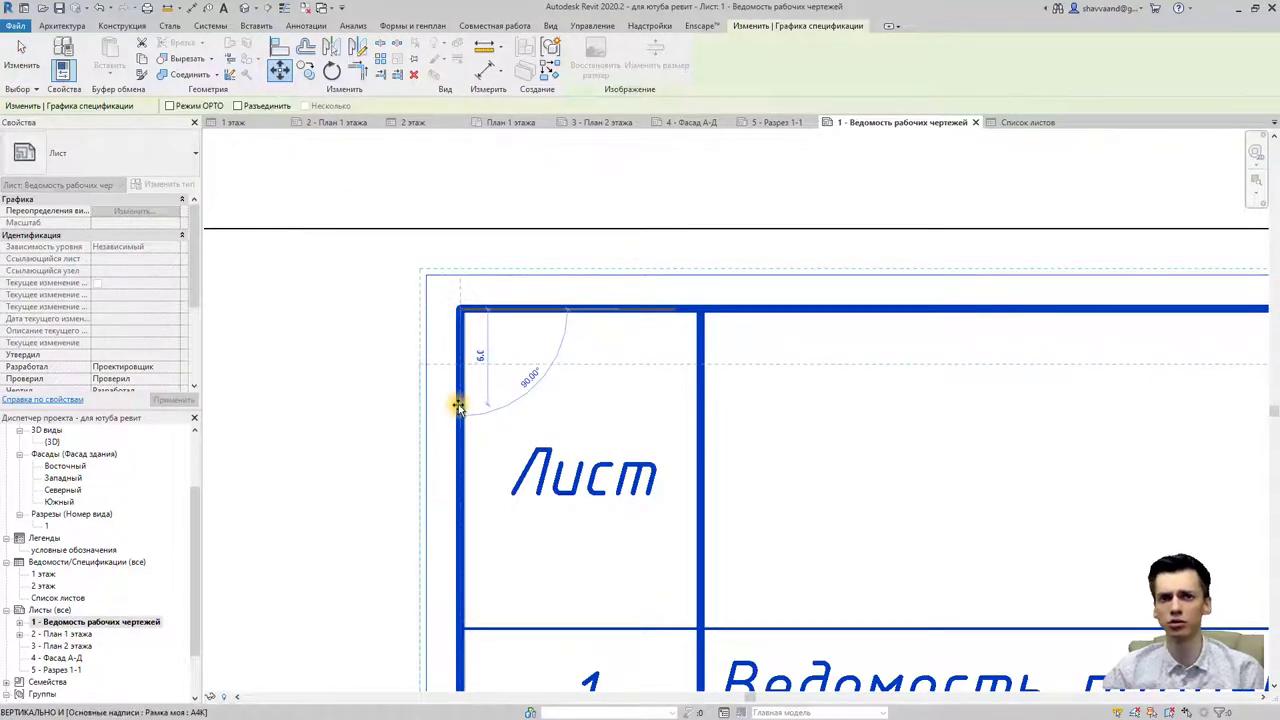
pyautogui.write('20')
pyautogui.press('Return')
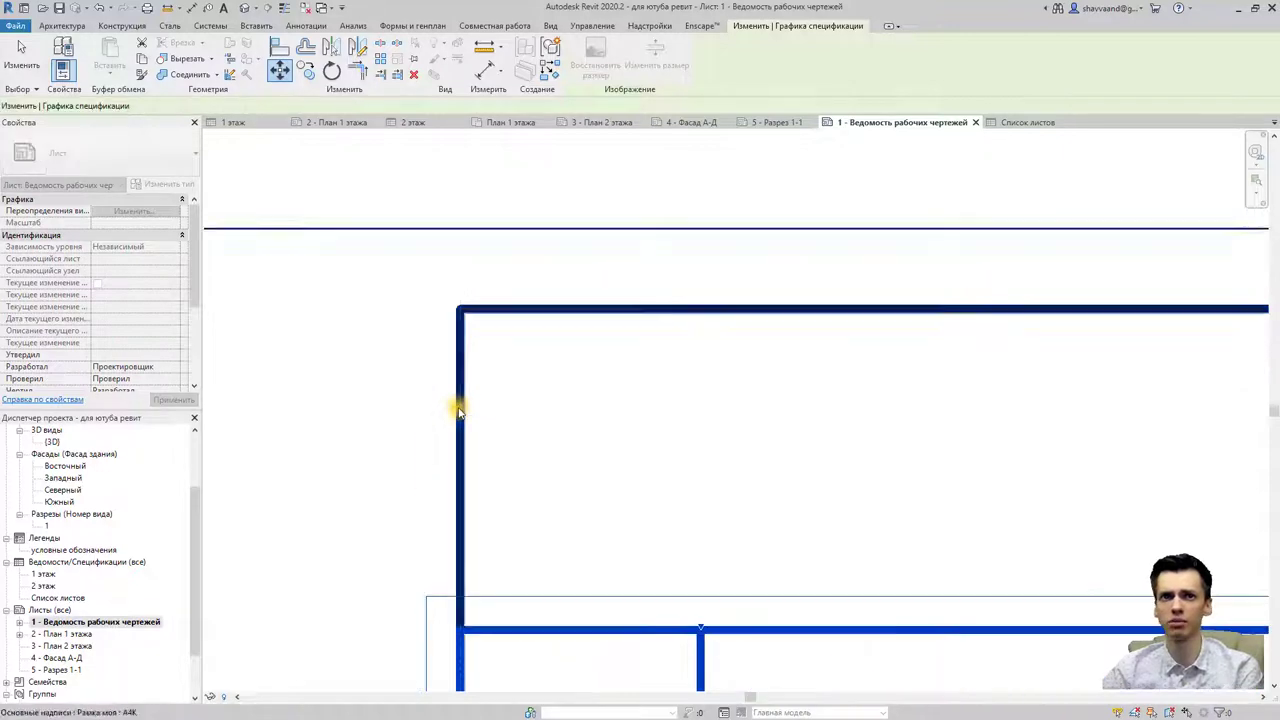
pyautogui.scroll(-2, 560, 423)
pyautogui.scroll(-1, 443, 325)
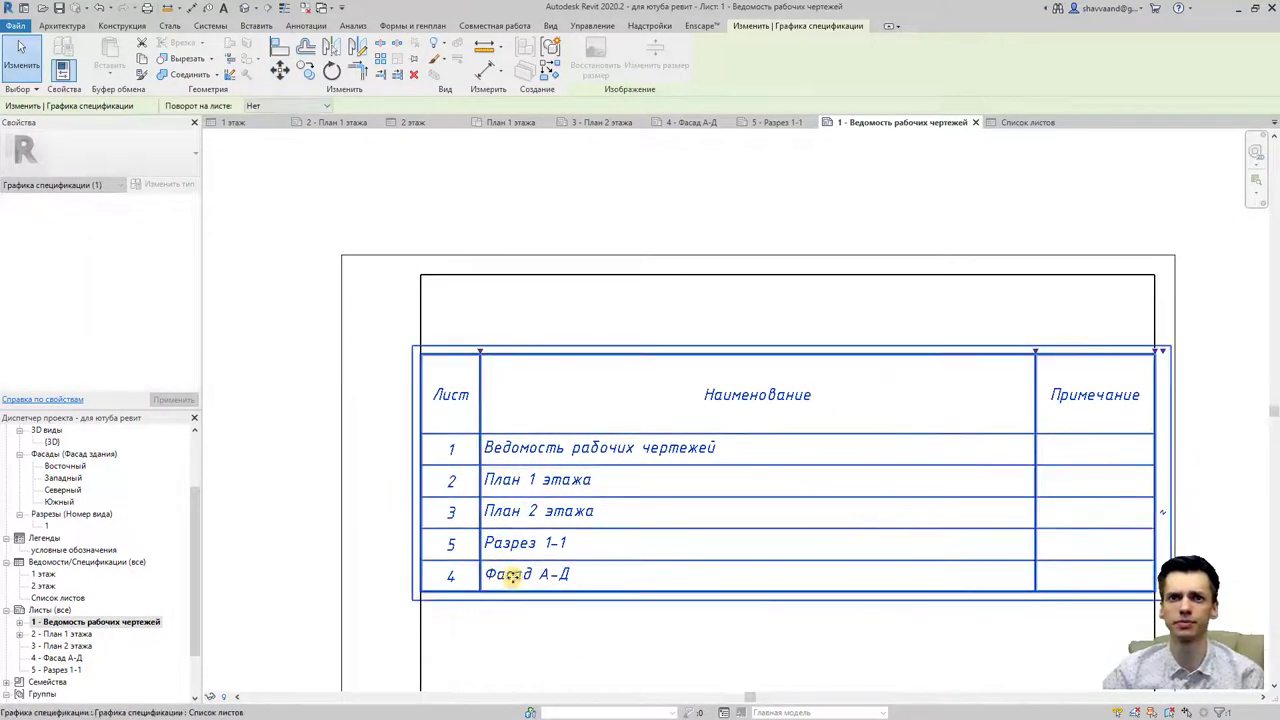
pyautogui.click(594, 648)
pyautogui.moveTo(586, 617); pyautogui.dragTo(490, 583, button='middle')
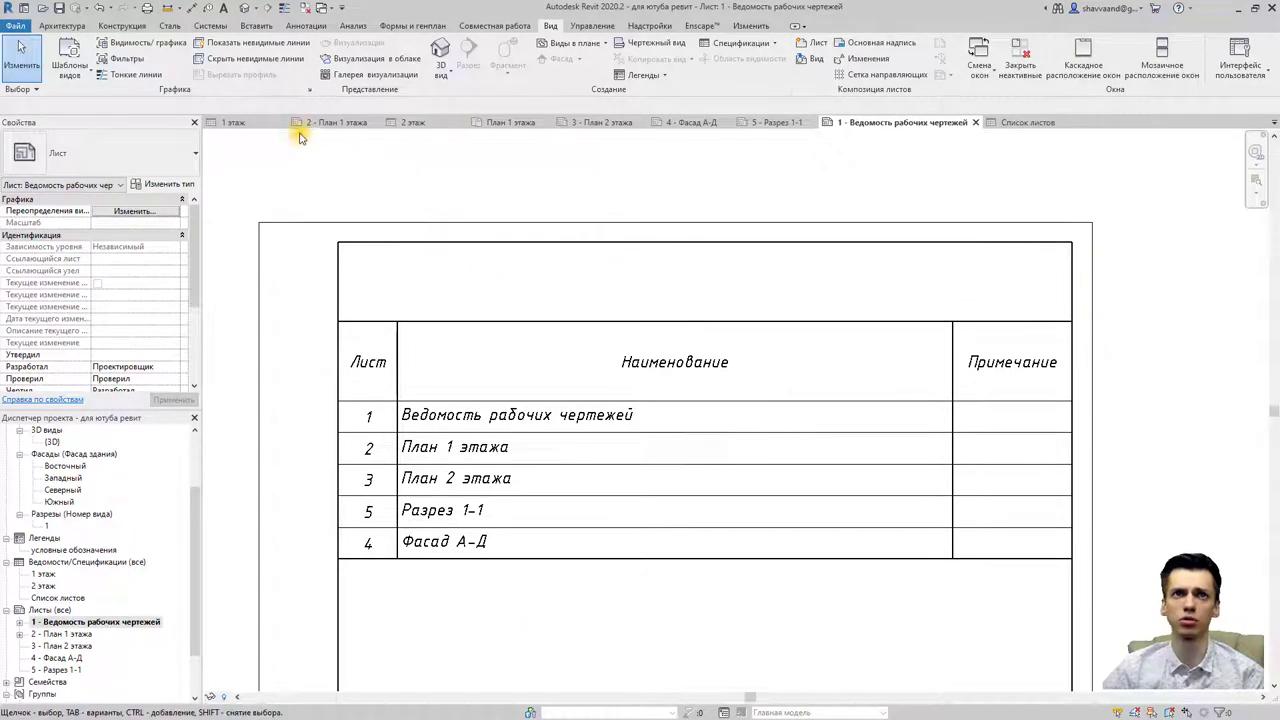
# Step: Measure from the schedule header's top line on the sheet, then cancel
pyautogui.click(168, 8)
pyautogui.scroll(2, 481, 321)
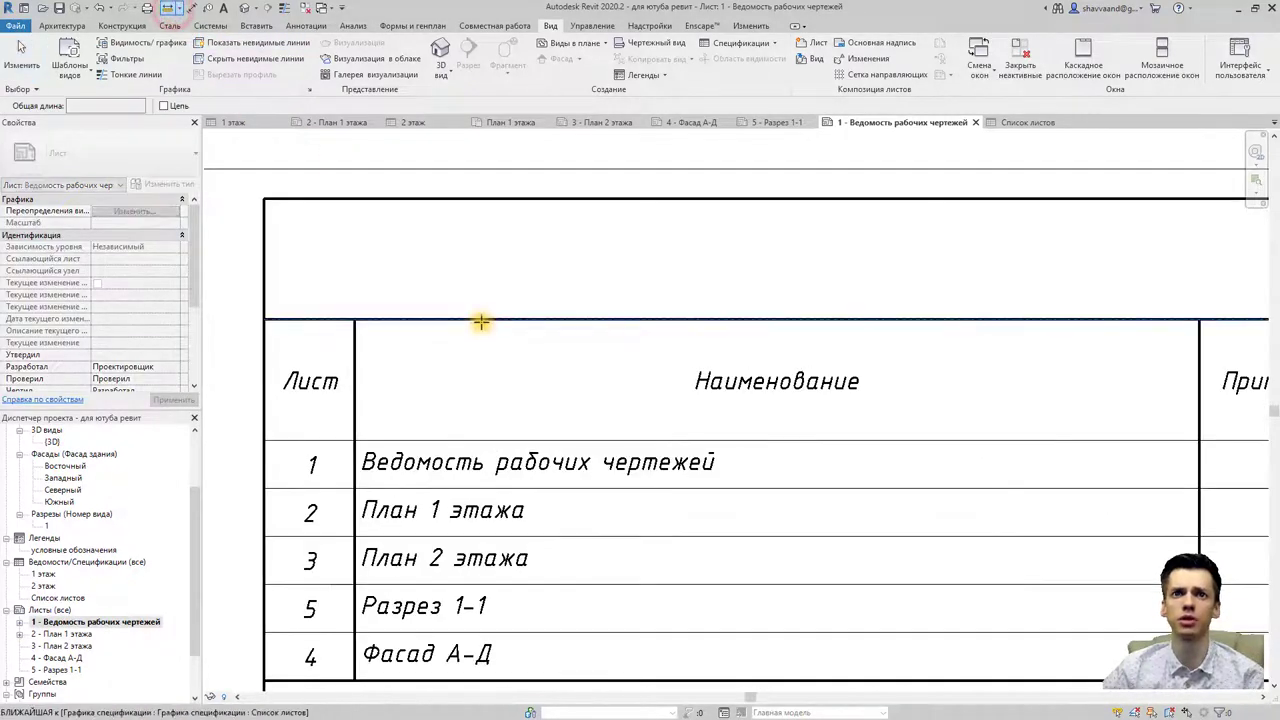
pyautogui.click(481, 321)
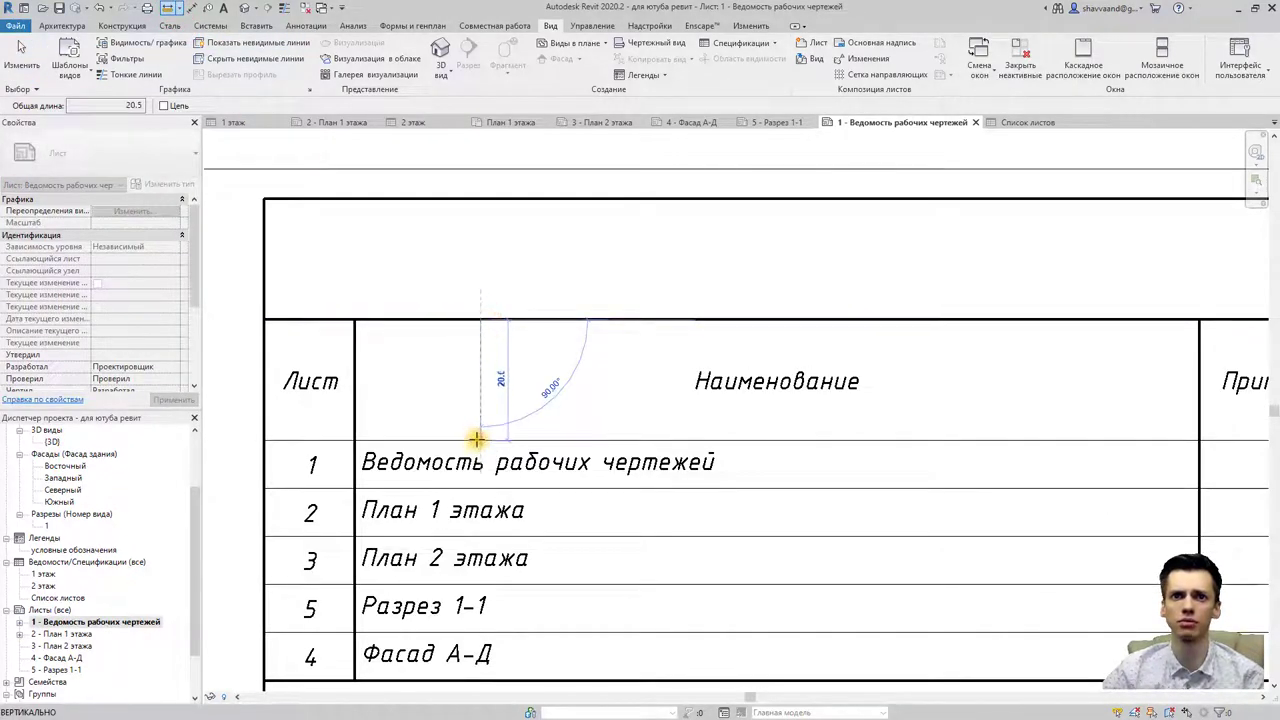
pyautogui.scroll(2, 477, 438)
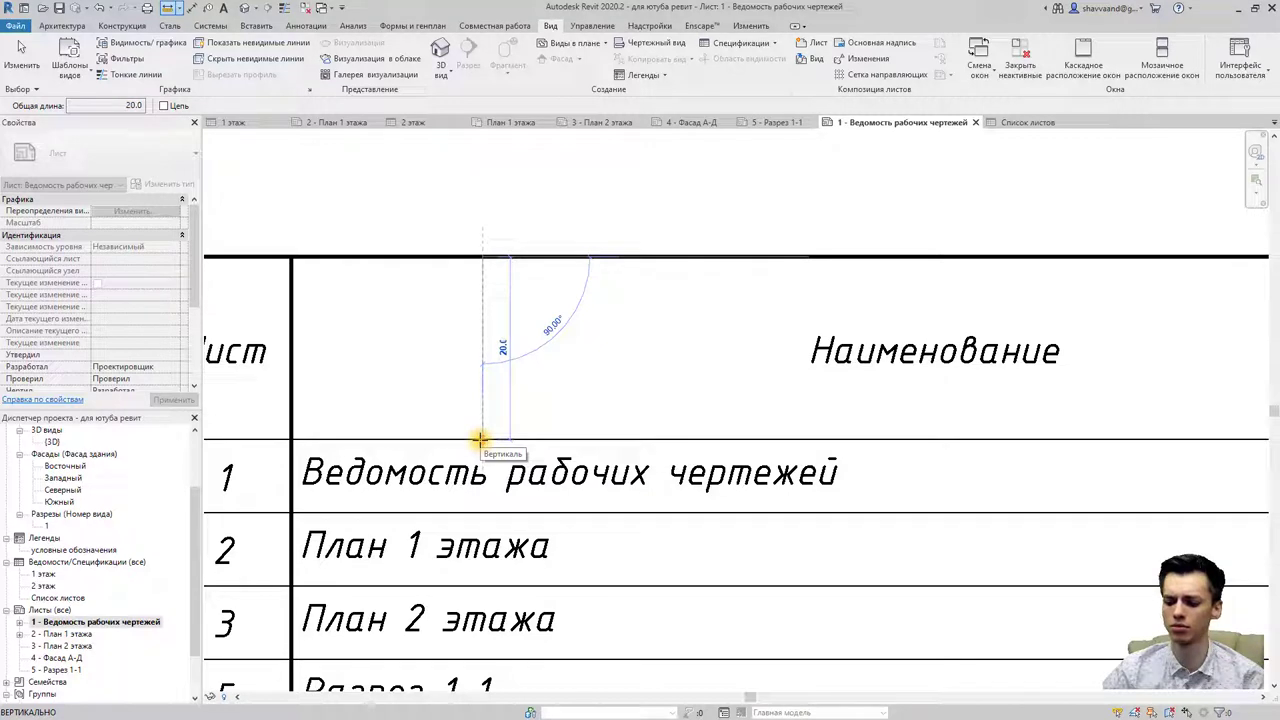
pyautogui.press('Escape')
pyautogui.press('Escape')
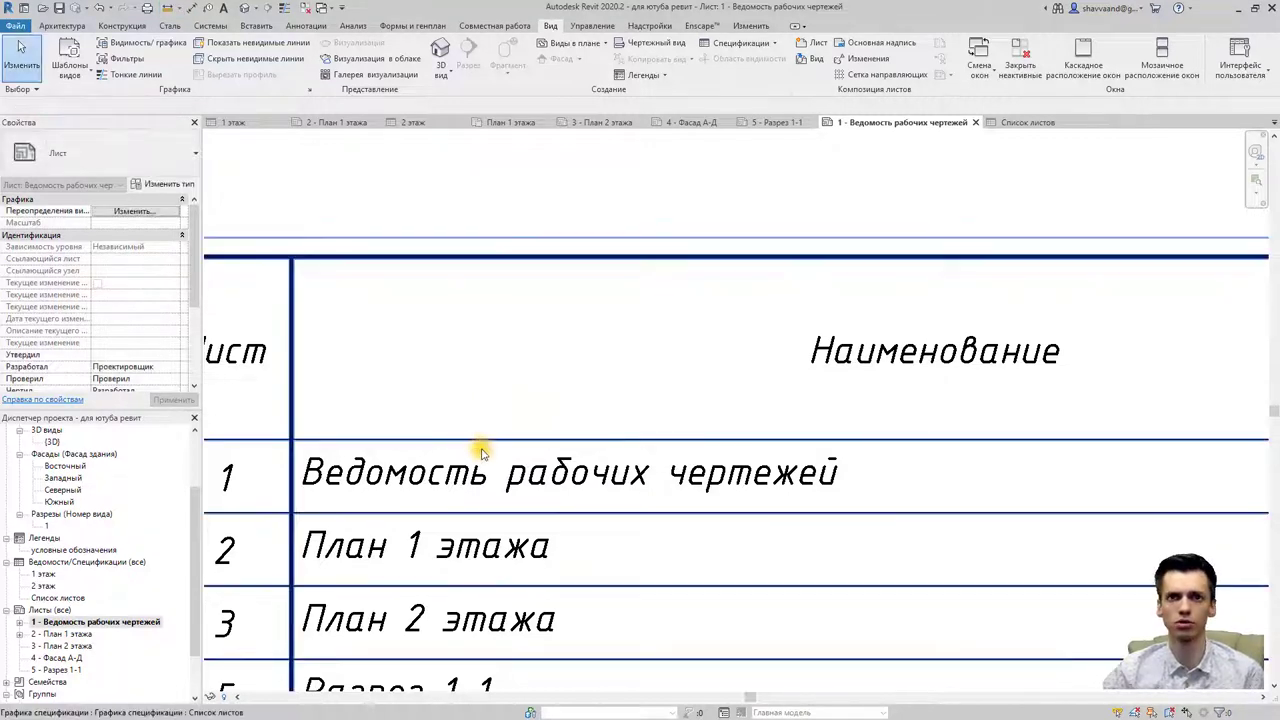
# Step: Measure the first data row's height, then zoom out and select Список листов
pyautogui.click(174, 9)
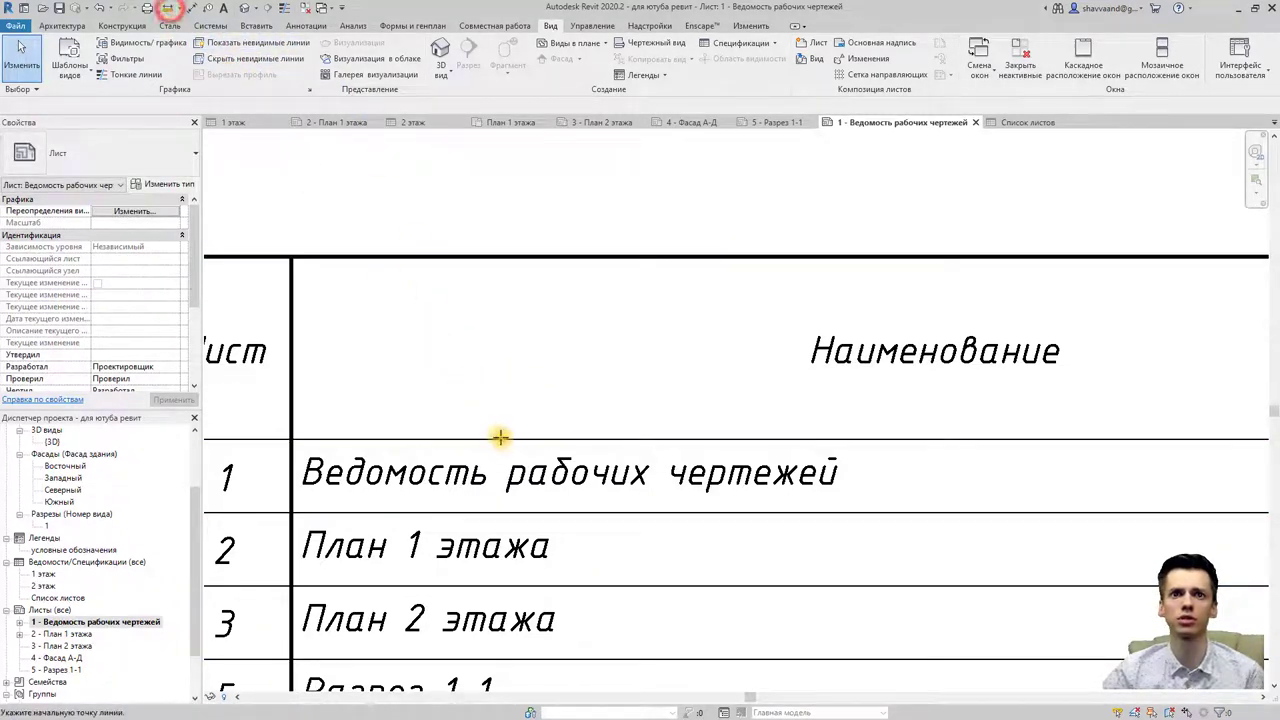
pyautogui.click(499, 512)
pyautogui.scroll(2, 499, 512)
pyautogui.scroll(2, 498, 513)
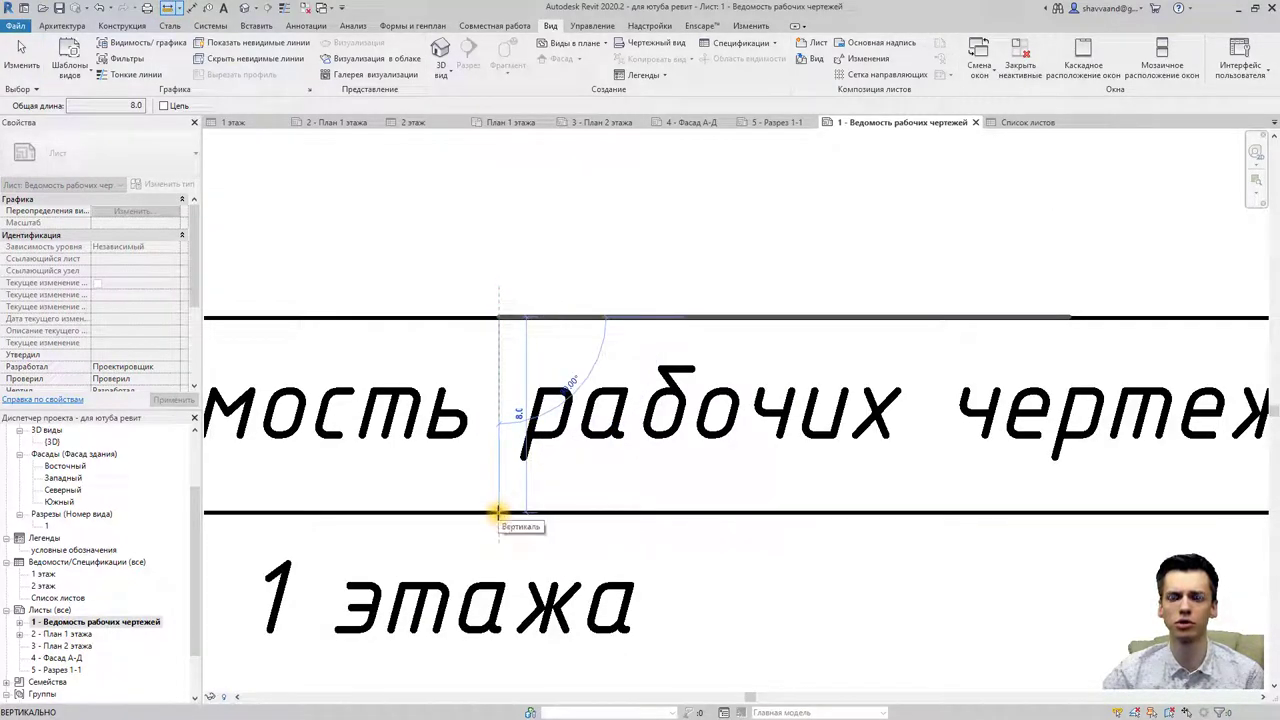
pyautogui.press('Escape')
pyautogui.scroll(-5, 492, 440)
pyautogui.scroll(-3, 499, 427)
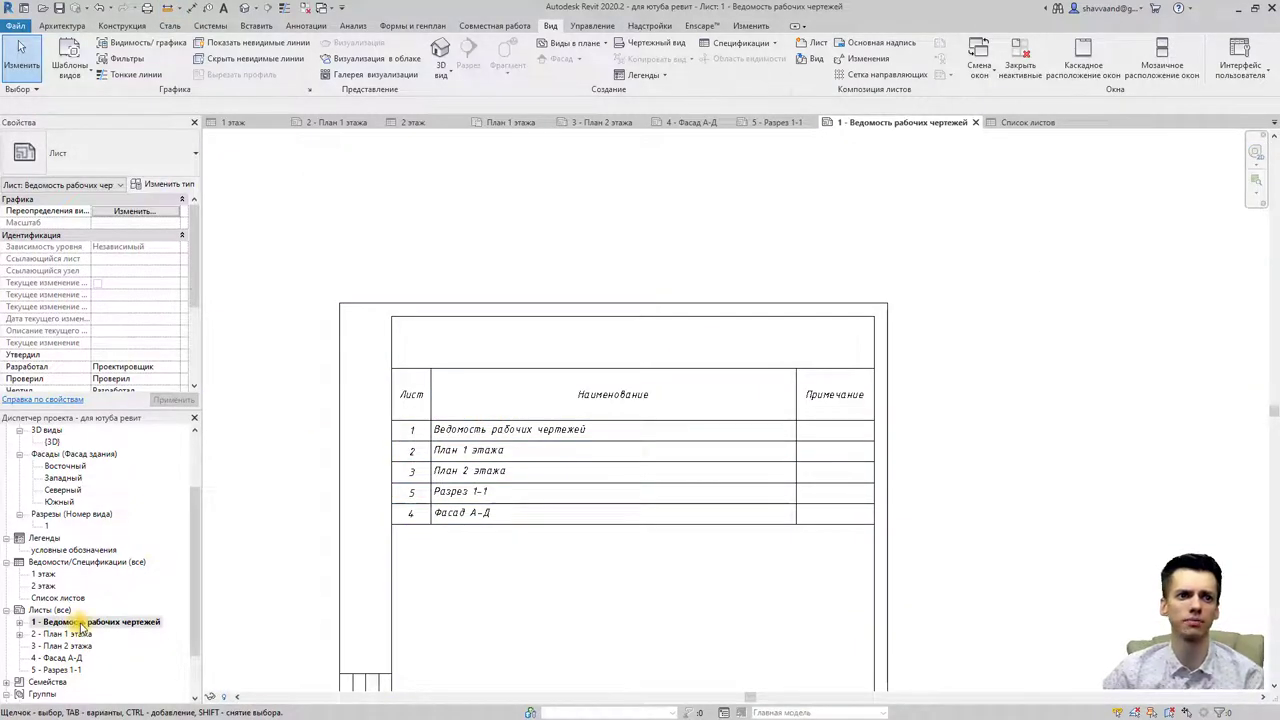
pyautogui.click(60, 598)
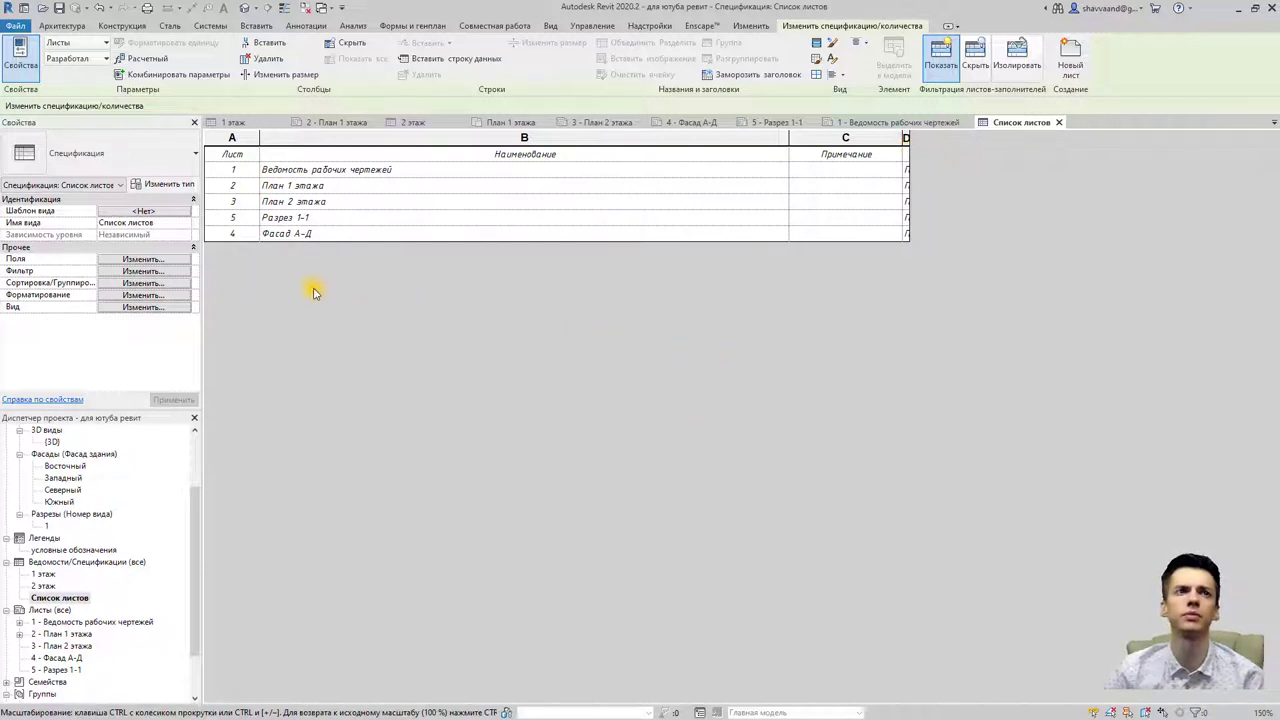
# Step: Edit the Список листов font size, switching between the schedule and sheet 1 to compare
pyautogui.click(834, 61)
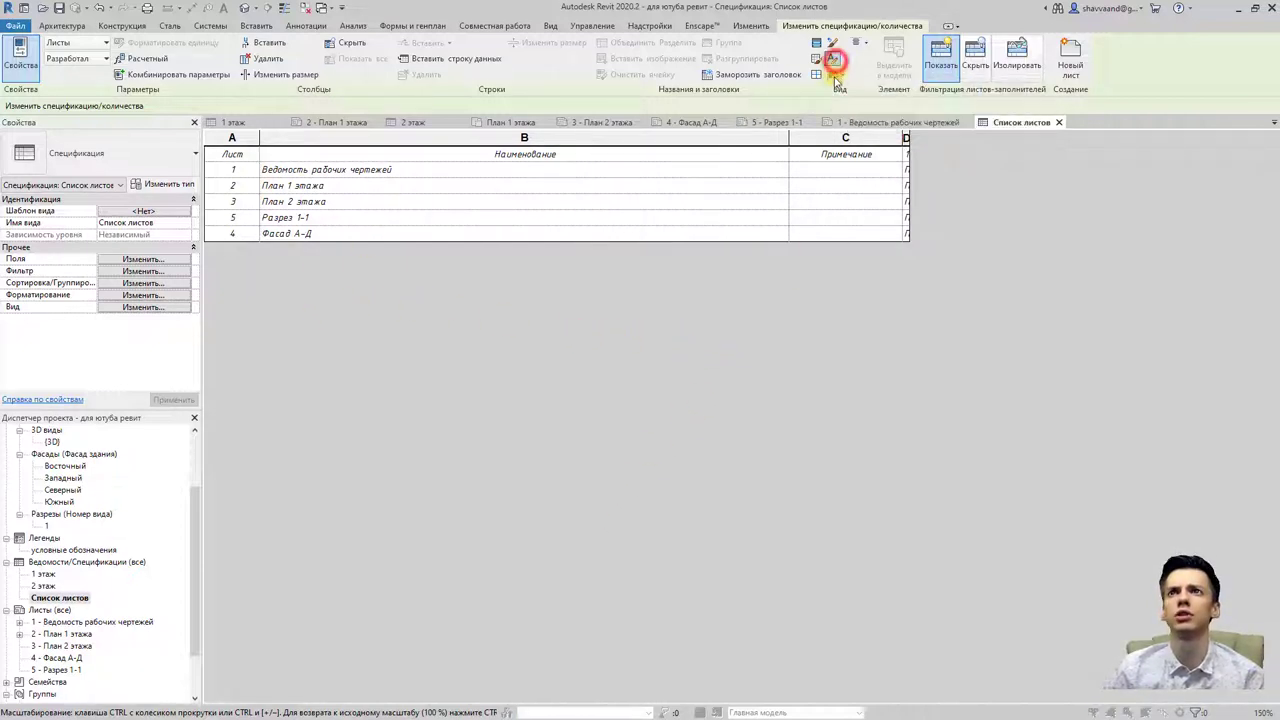
pyautogui.moveTo(584, 337); pyautogui.dragTo(646, 339)
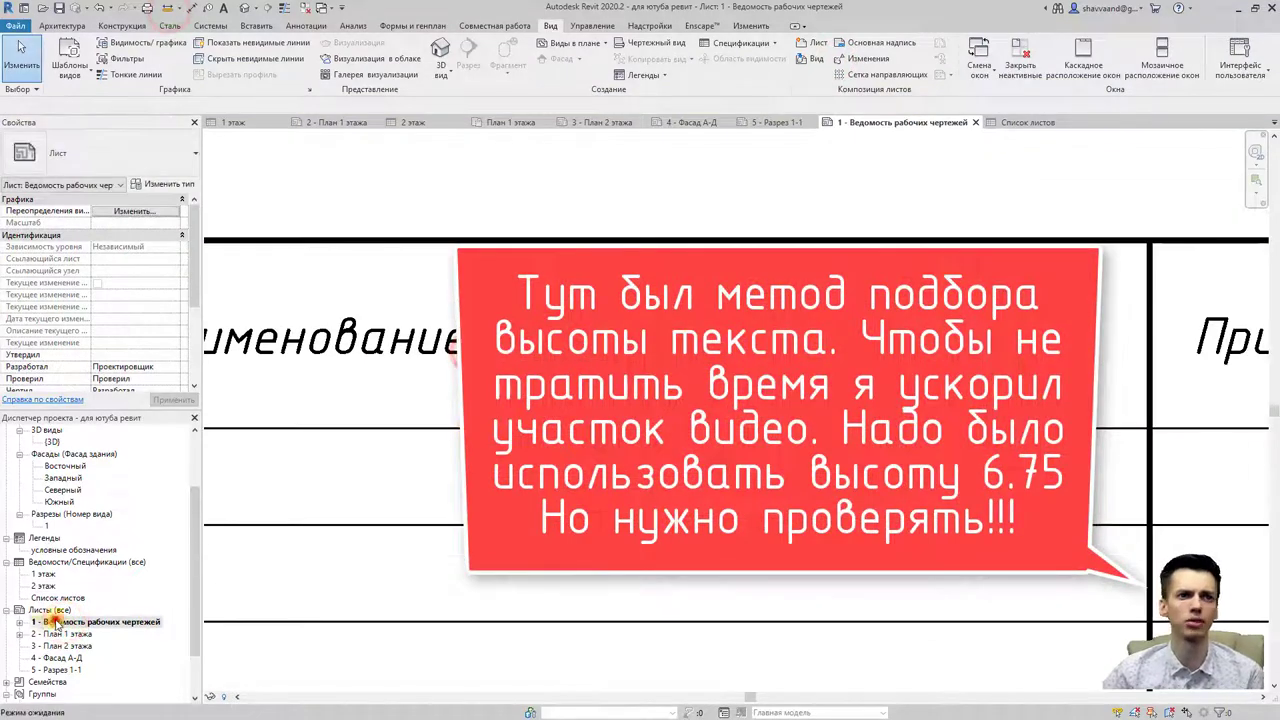
pyautogui.doubleClick(59, 598)
pyautogui.click(143, 259)
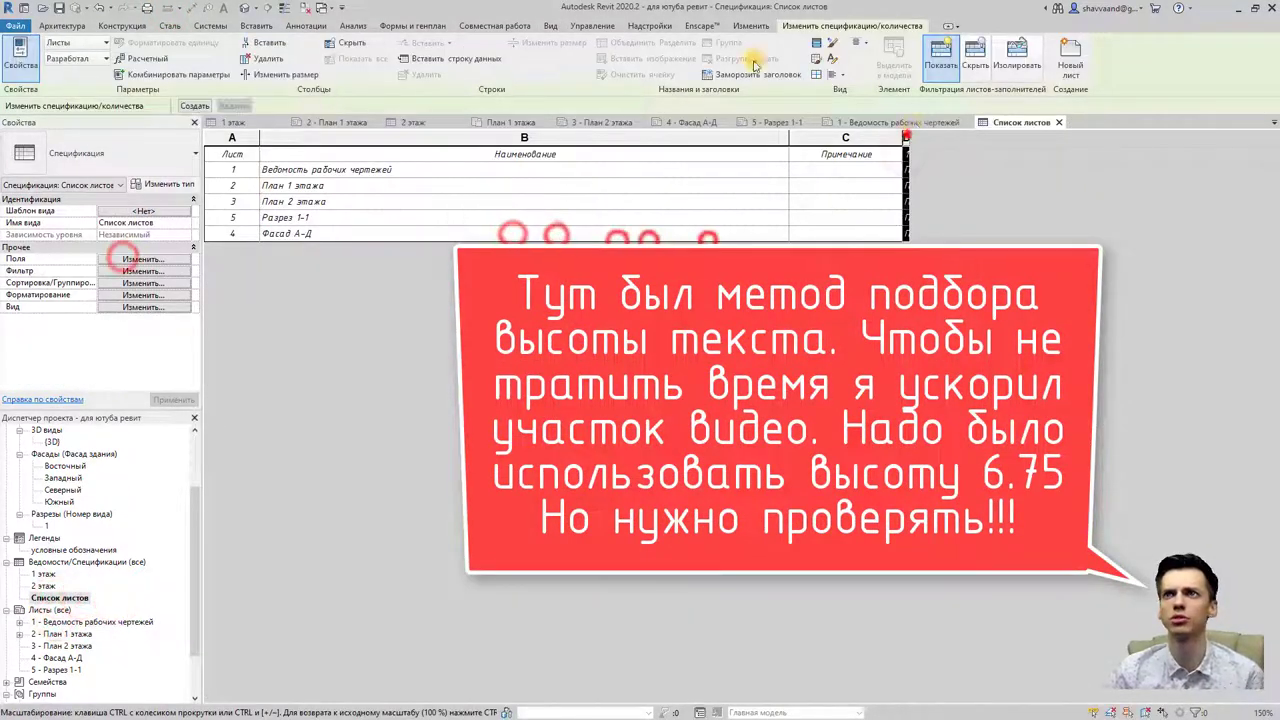
pyautogui.click(906, 137)
pyautogui.click(272, 75)
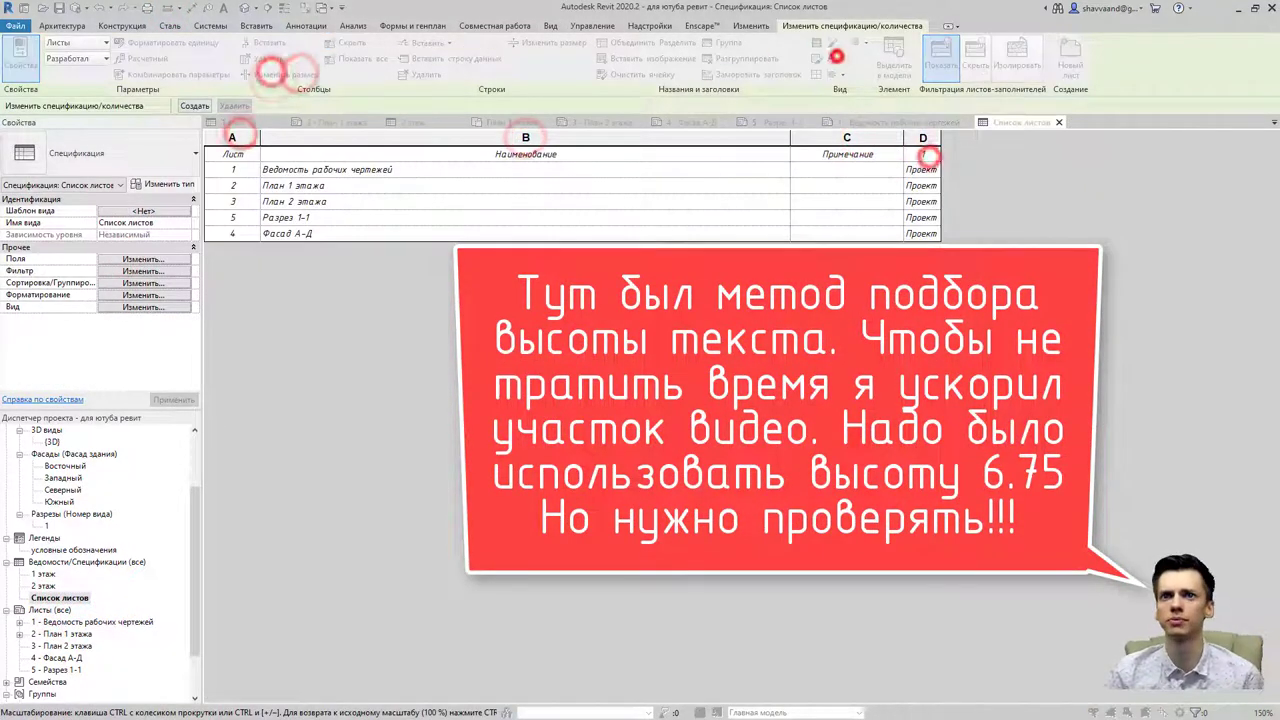
pyautogui.doubleClick(62, 622)
pyautogui.doubleClick(59, 598)
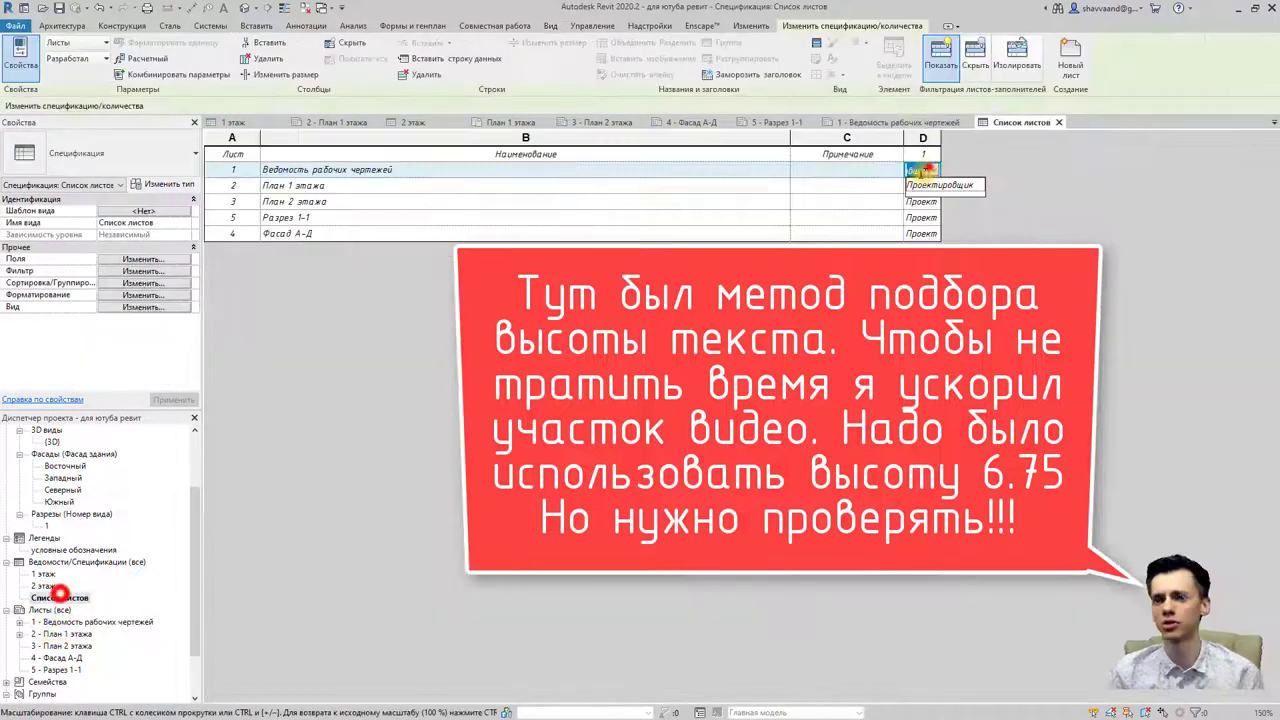
pyautogui.click(918, 233)
pyautogui.doubleClick(62, 622)
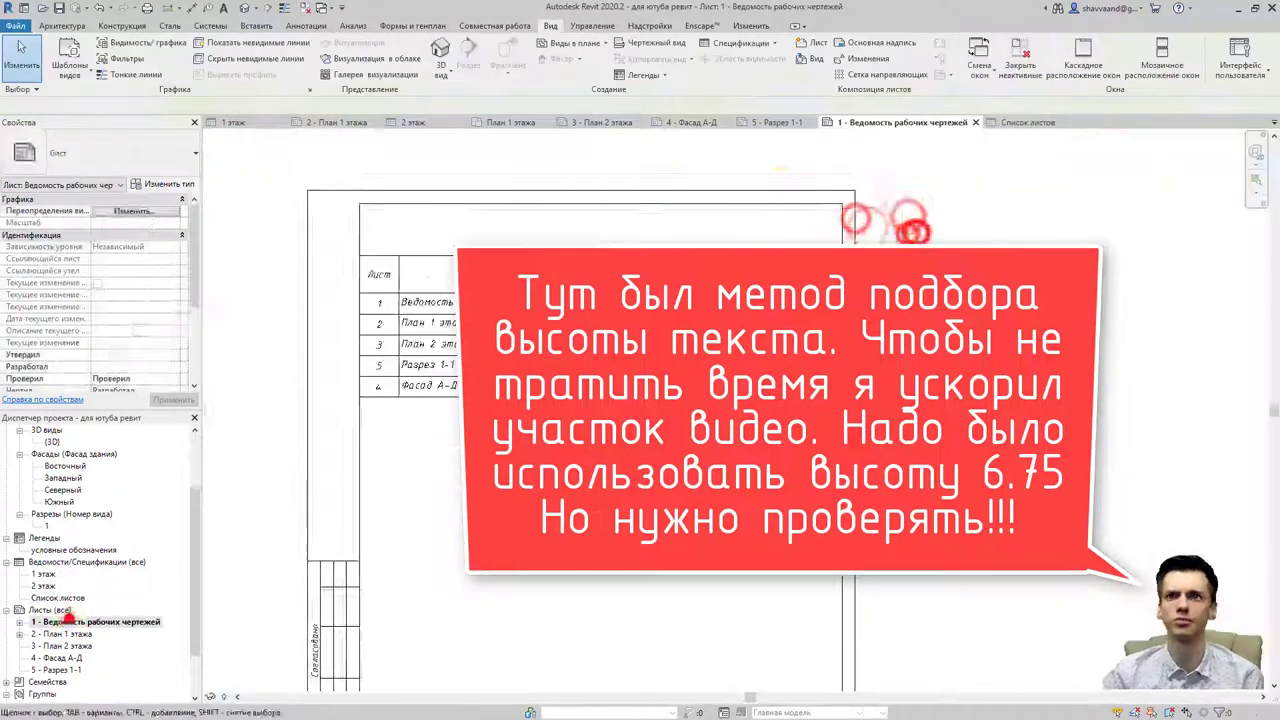
pyautogui.doubleClick(59, 598)
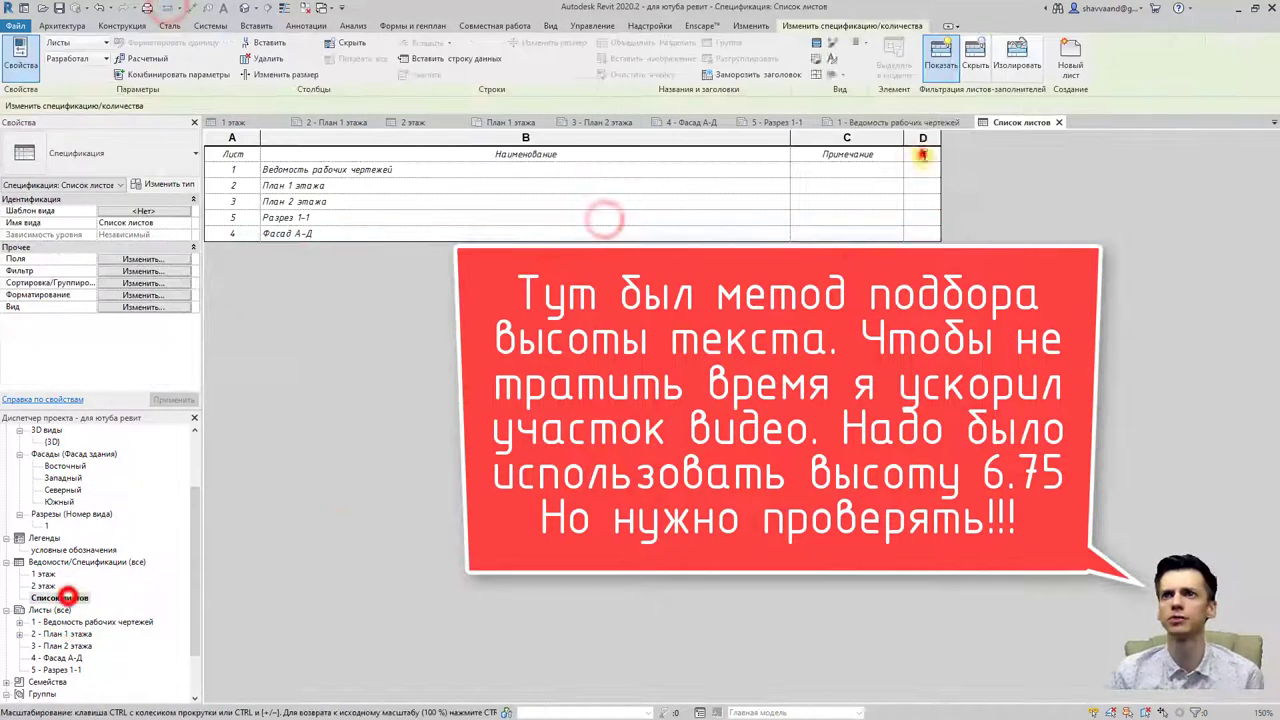
pyautogui.click(918, 150)
pyautogui.doubleClick(62, 622)
# Step: Confirm a 6.75 mm schedule font size and reopen the Ведомость рабочих чертежей sheet
pyautogui.click(171, 8)
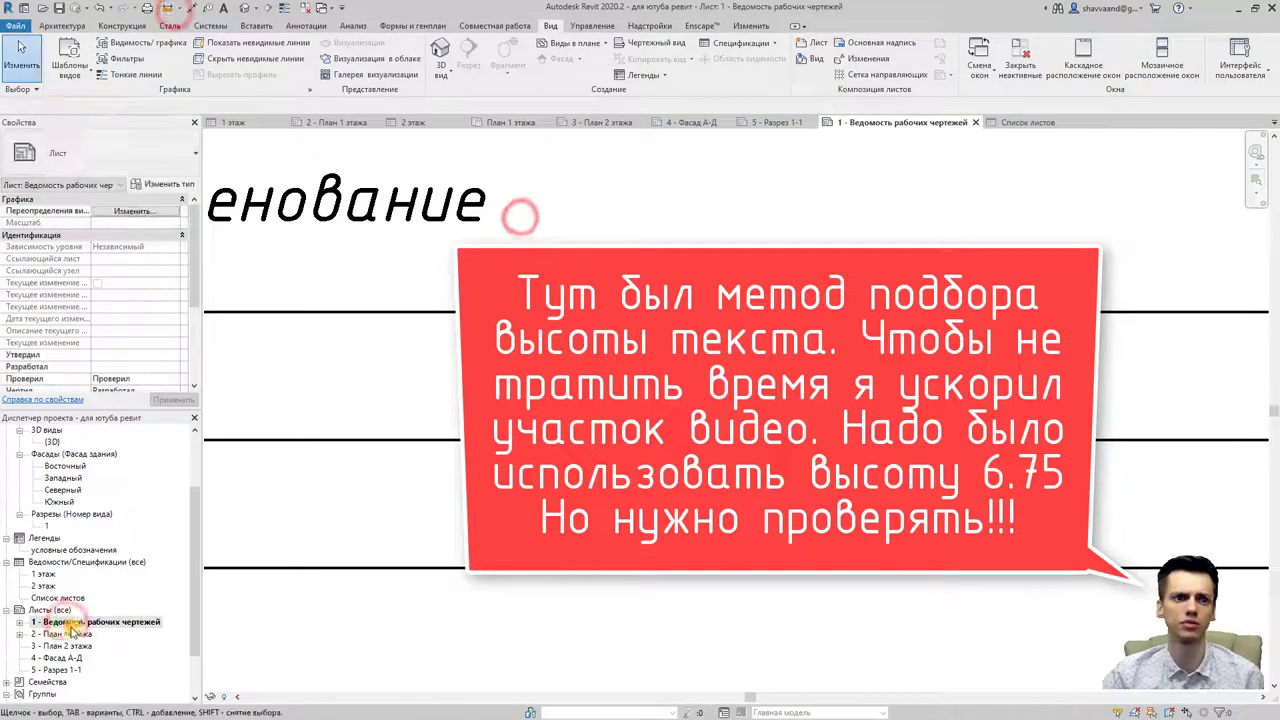
pyautogui.doubleClick(59, 598)
pyautogui.click(918, 150)
pyautogui.doubleClick(97, 622)
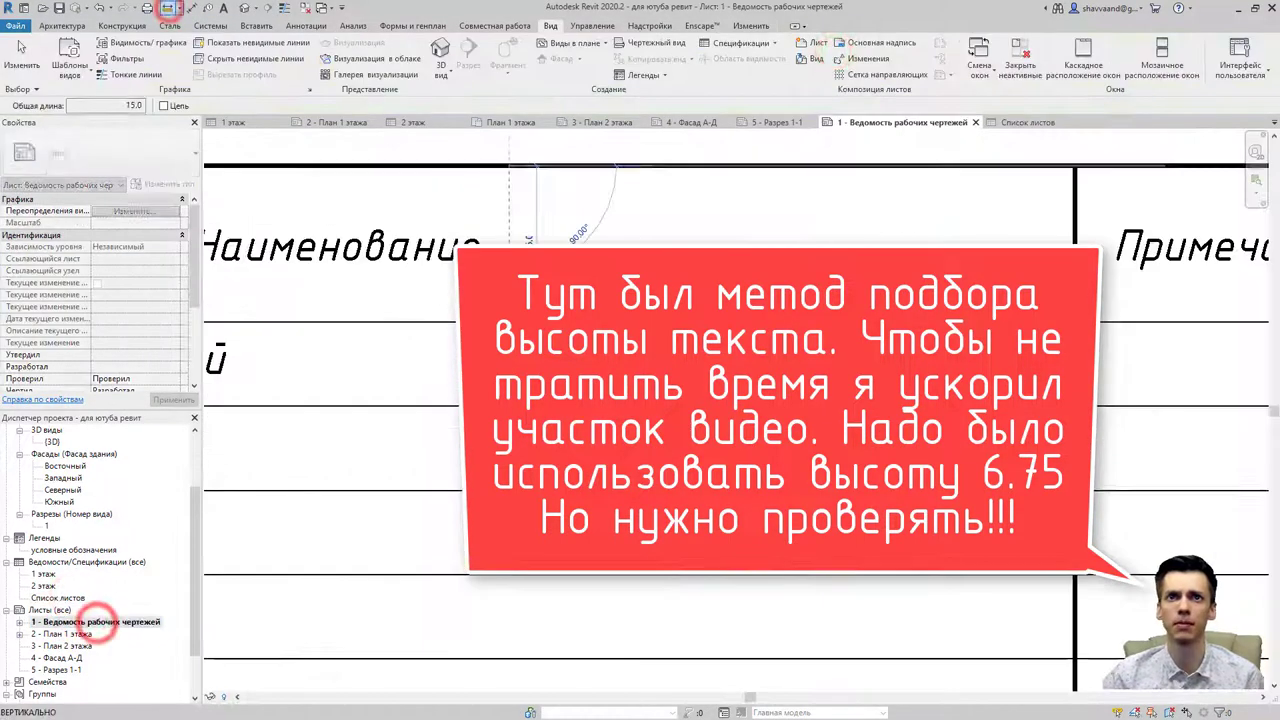
pyautogui.doubleClick(59, 598)
pyautogui.click(925, 152)
pyautogui.doubleClick(62, 622)
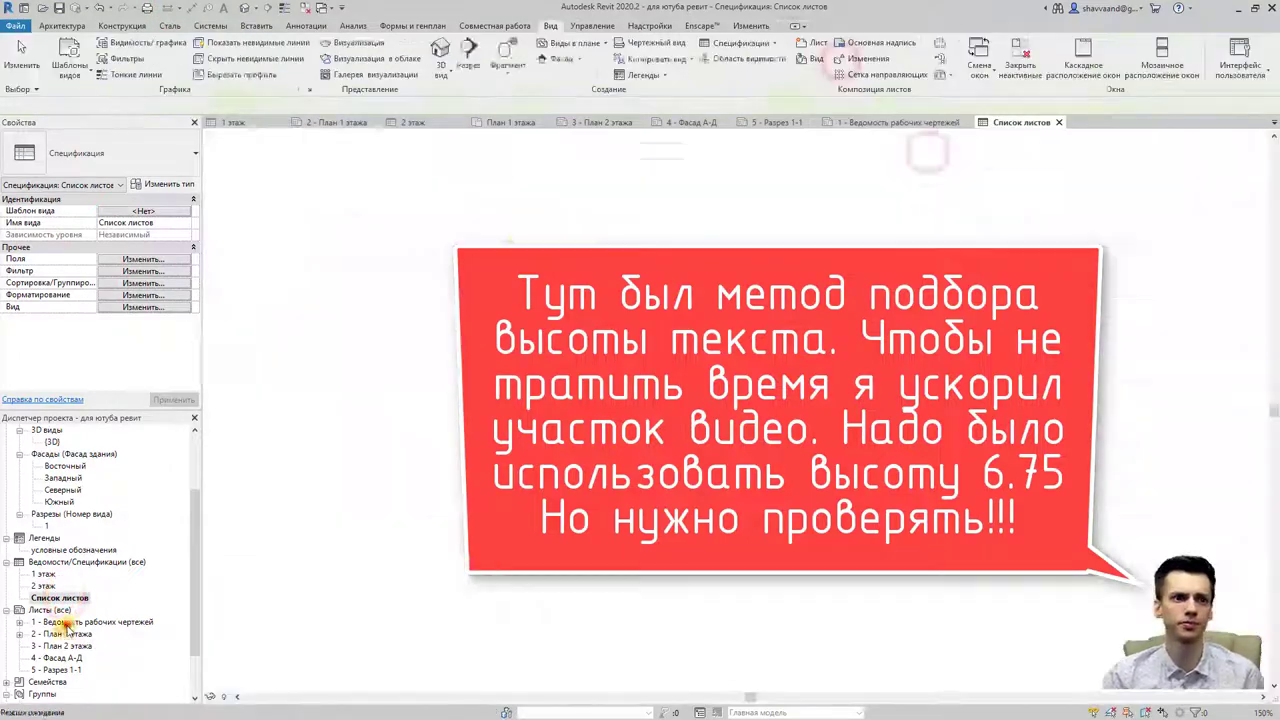
pyautogui.scroll(5, 537, 220)
pyautogui.click(59, 598)
pyautogui.doubleClick(60, 598)
pyautogui.click(920, 150)
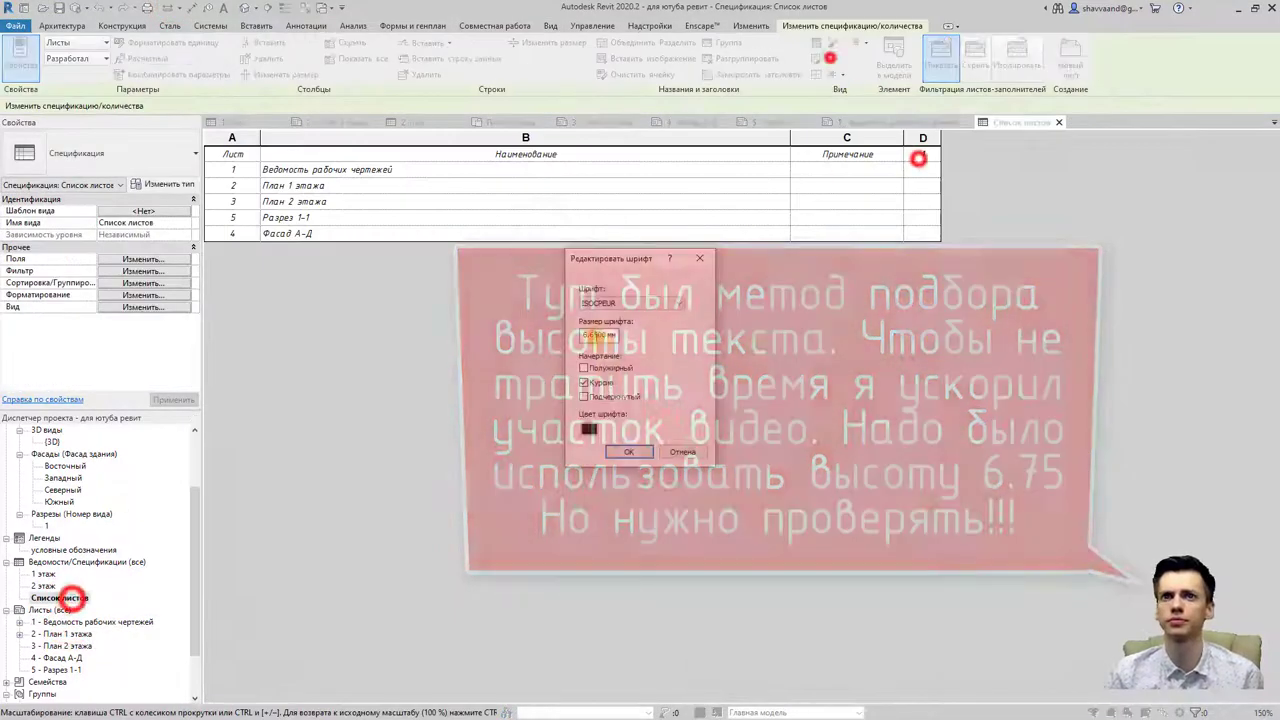
pyautogui.click(629, 452)
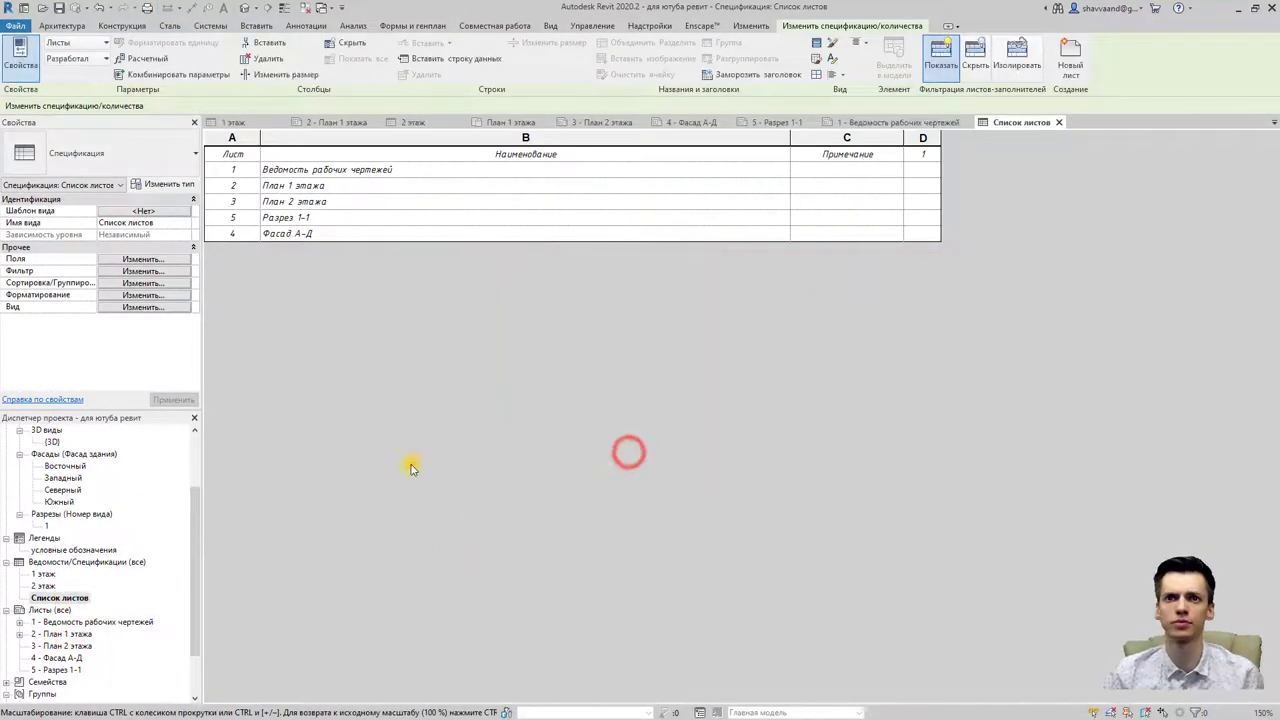
pyautogui.doubleClick(82, 621)
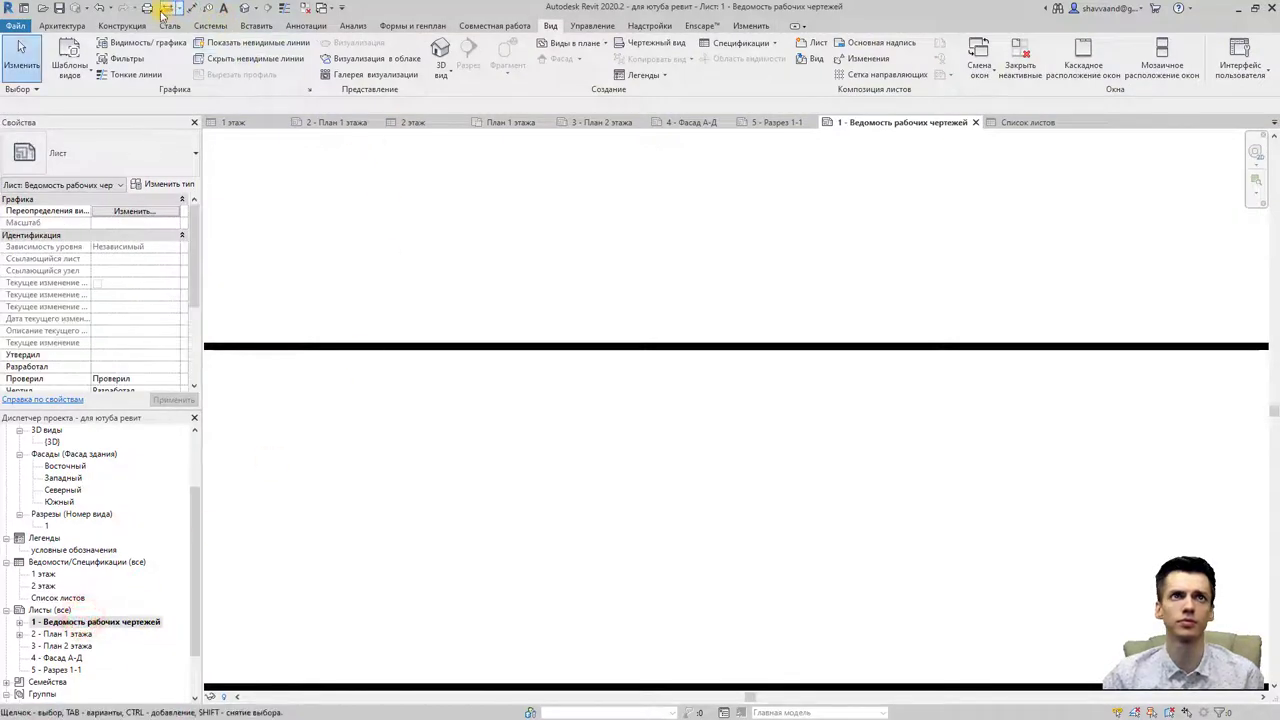
# Step: Draw a temporary line on sheet 1 to check the 14.9 row height
pyautogui.click(163, 8)
pyautogui.scroll(-2, 453, 259)
pyautogui.moveTo(453, 259); pyautogui.dragTo(486, 371, button='middle')
pyautogui.scroll(-1, 508, 234)
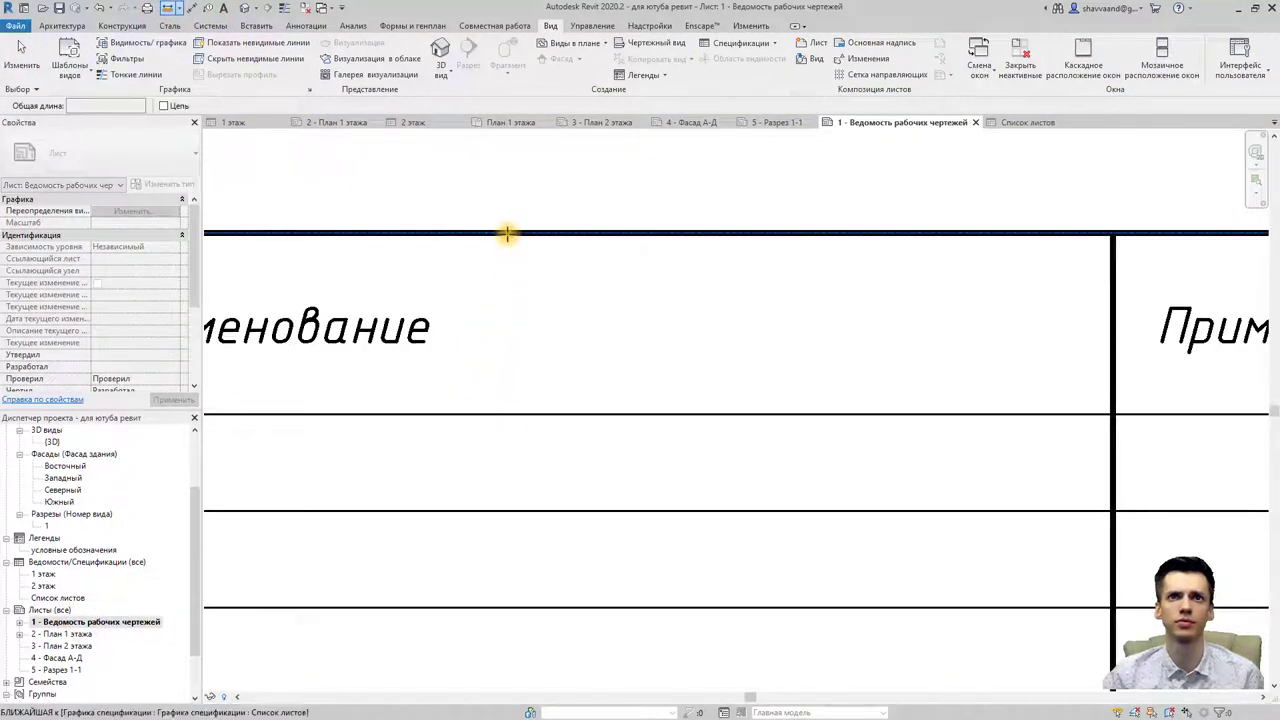
pyautogui.click(508, 234)
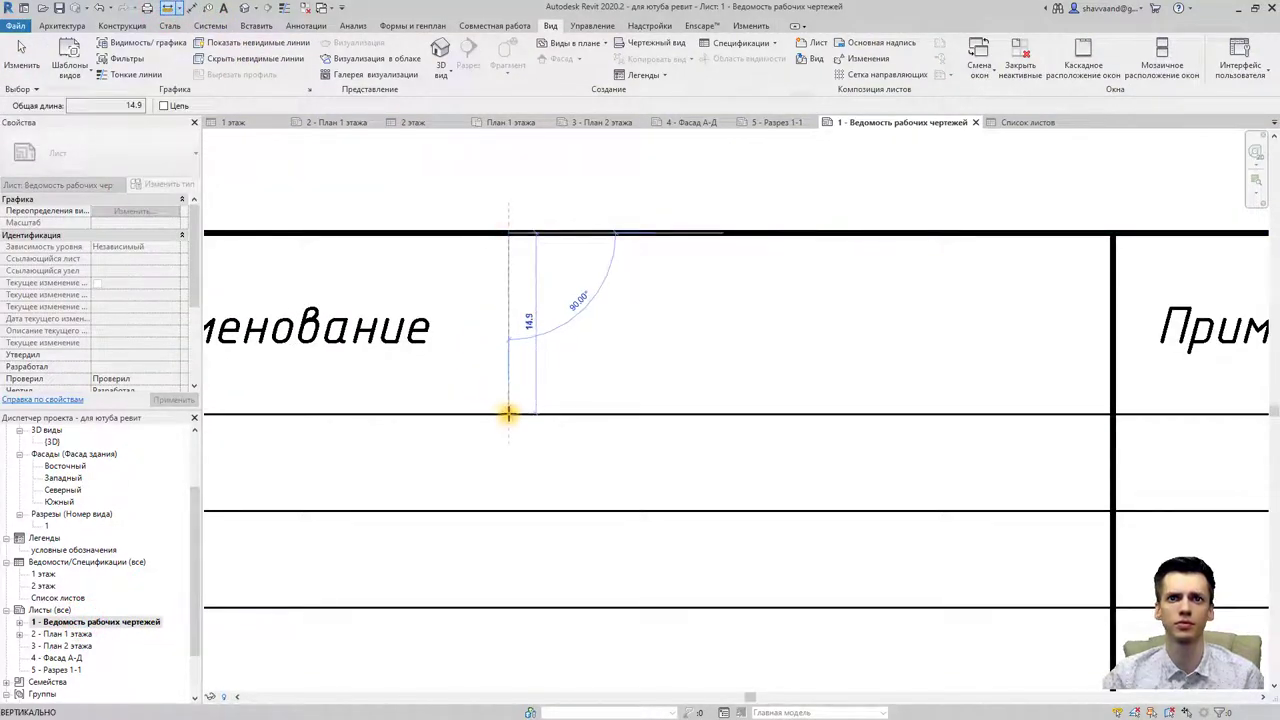
pyautogui.scroll(2, 508, 413)
pyautogui.scroll(1, 510, 413)
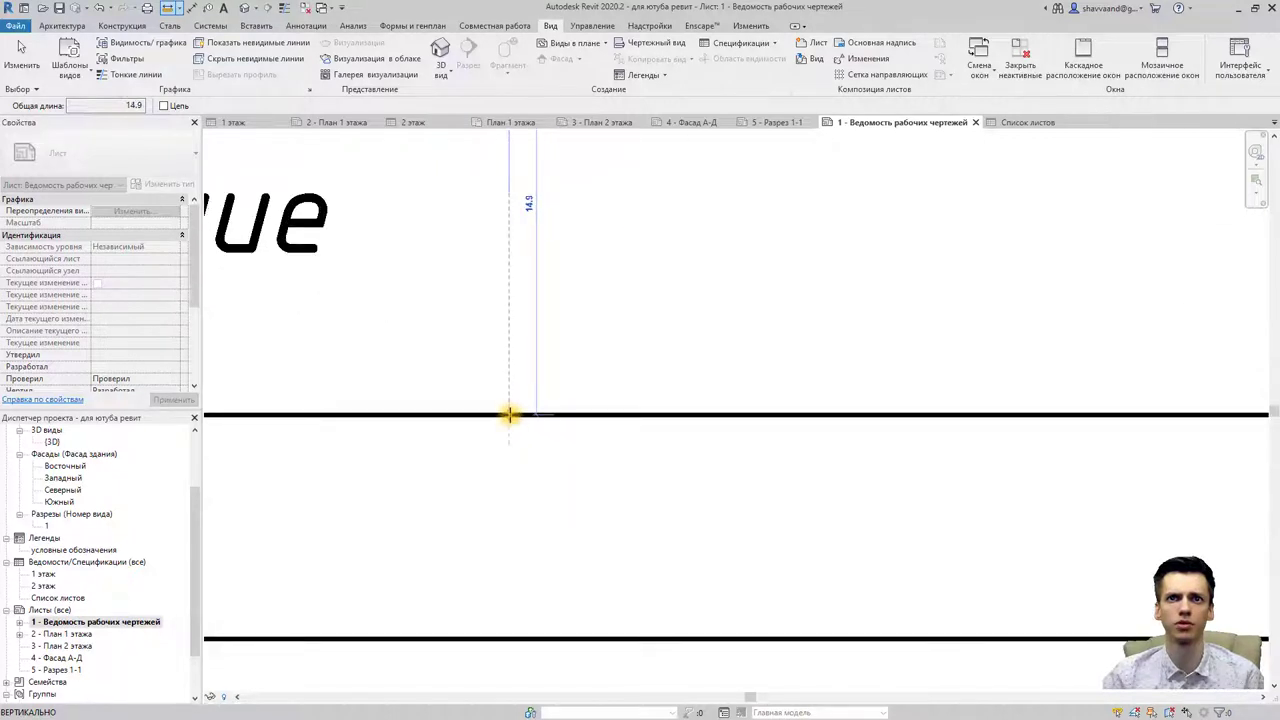
pyautogui.click(510, 413)
pyautogui.scroll(-2, 511, 409)
pyautogui.scroll(-2, 534, 380)
pyautogui.press('Escape')
pyautogui.press('Escape')
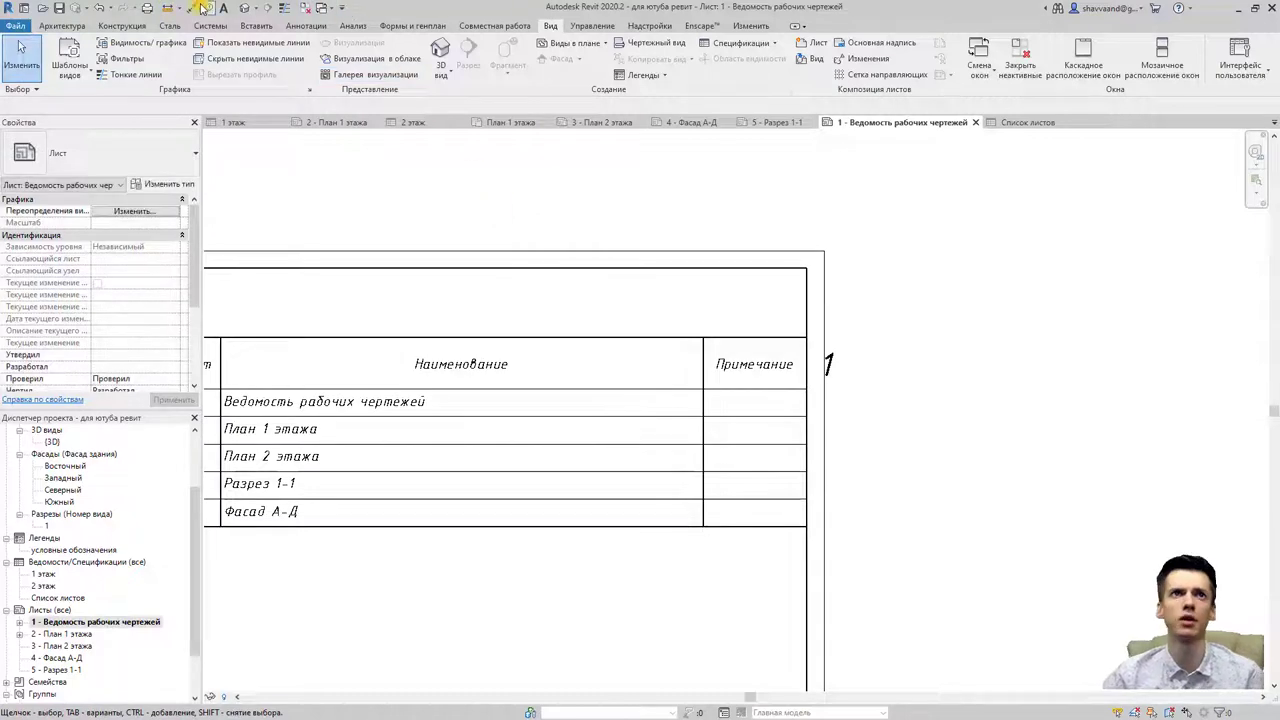
# Step: Start another line from the header row's bottom edge, then cancel it
pyautogui.click(170, 8)
pyautogui.scroll(3, 500, 406)
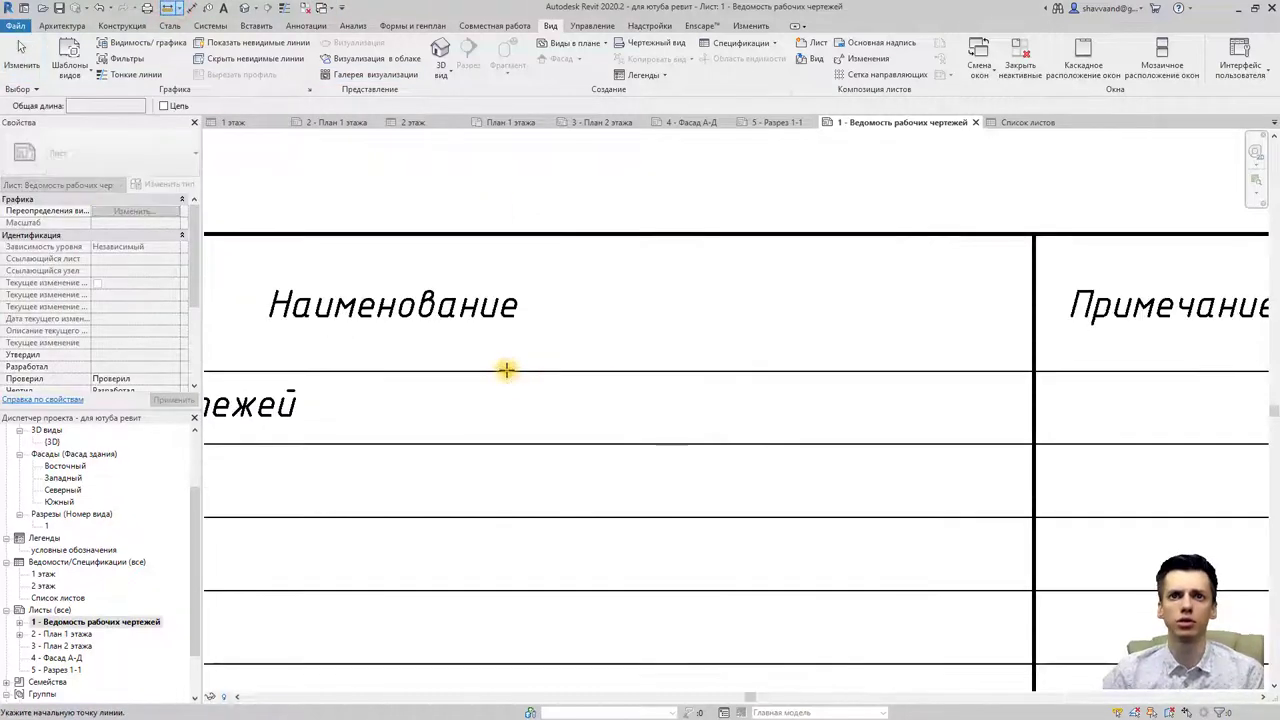
pyautogui.click(507, 371)
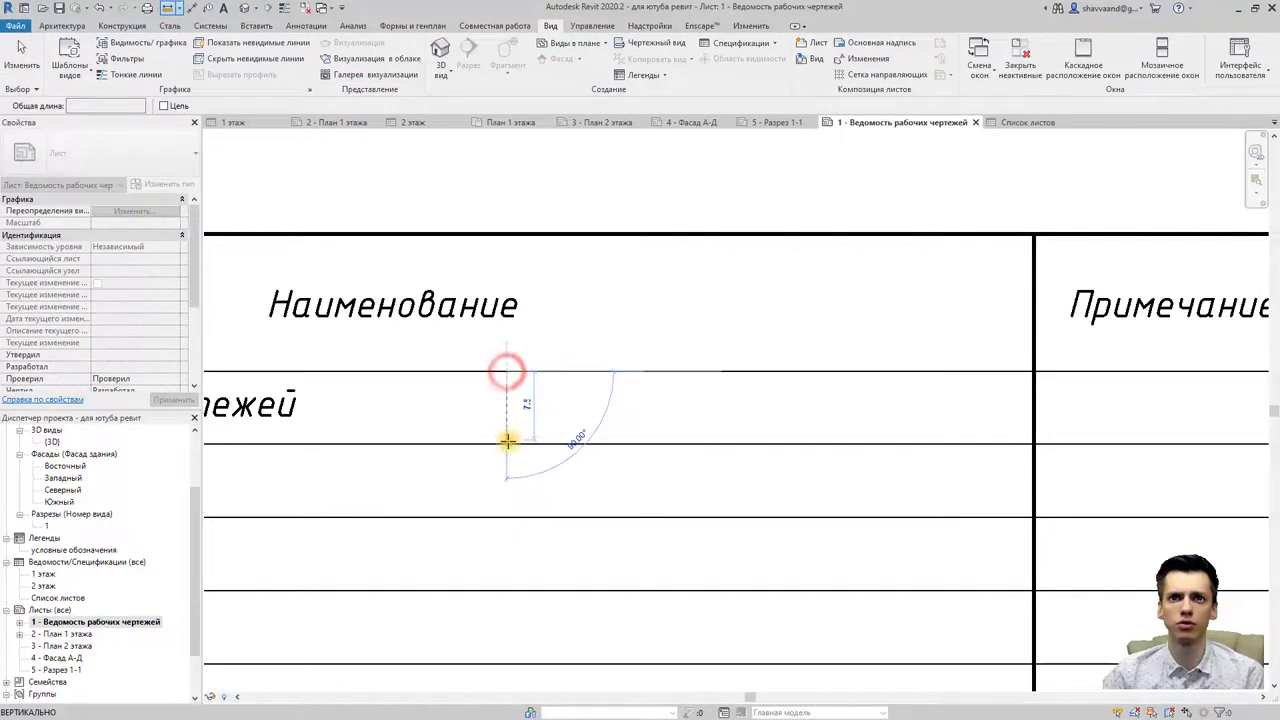
pyautogui.scroll(-3, 508, 443)
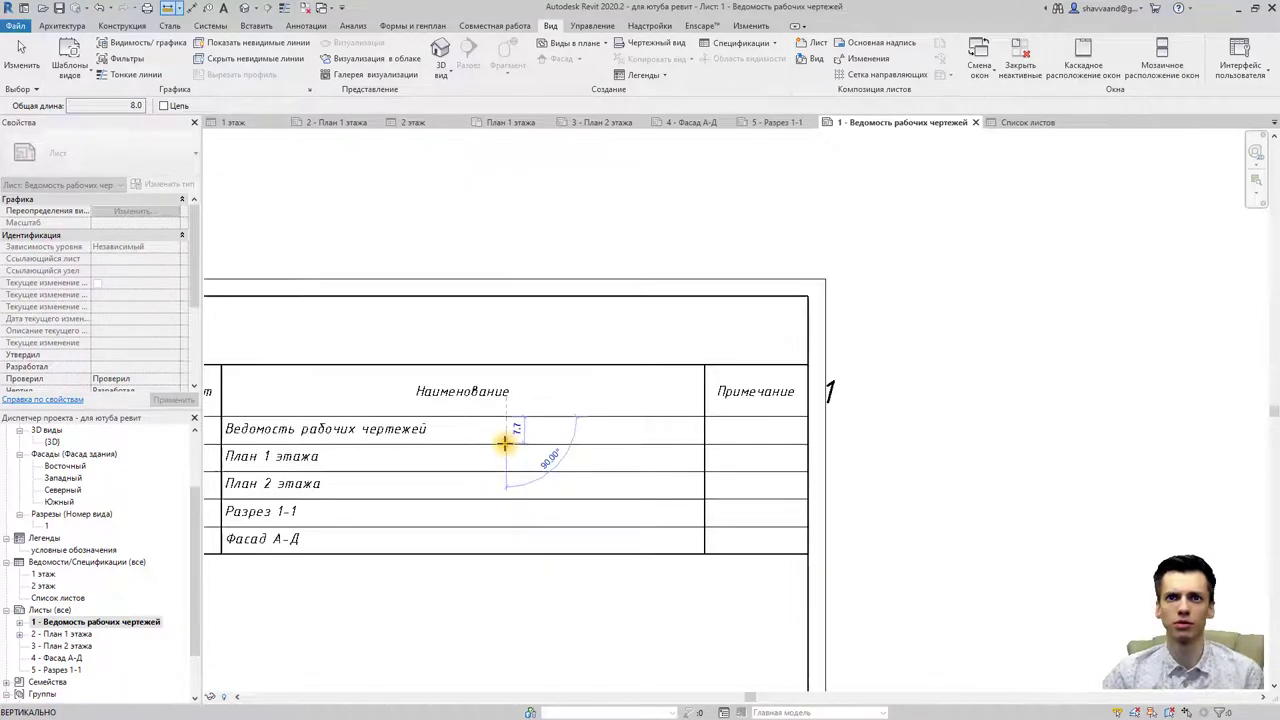
pyautogui.scroll(-1, 508, 363)
pyautogui.press('Escape')
pyautogui.press('Escape')
# Step: Open the Список листов schedule and edit column D's heading
pyautogui.click(64, 597)
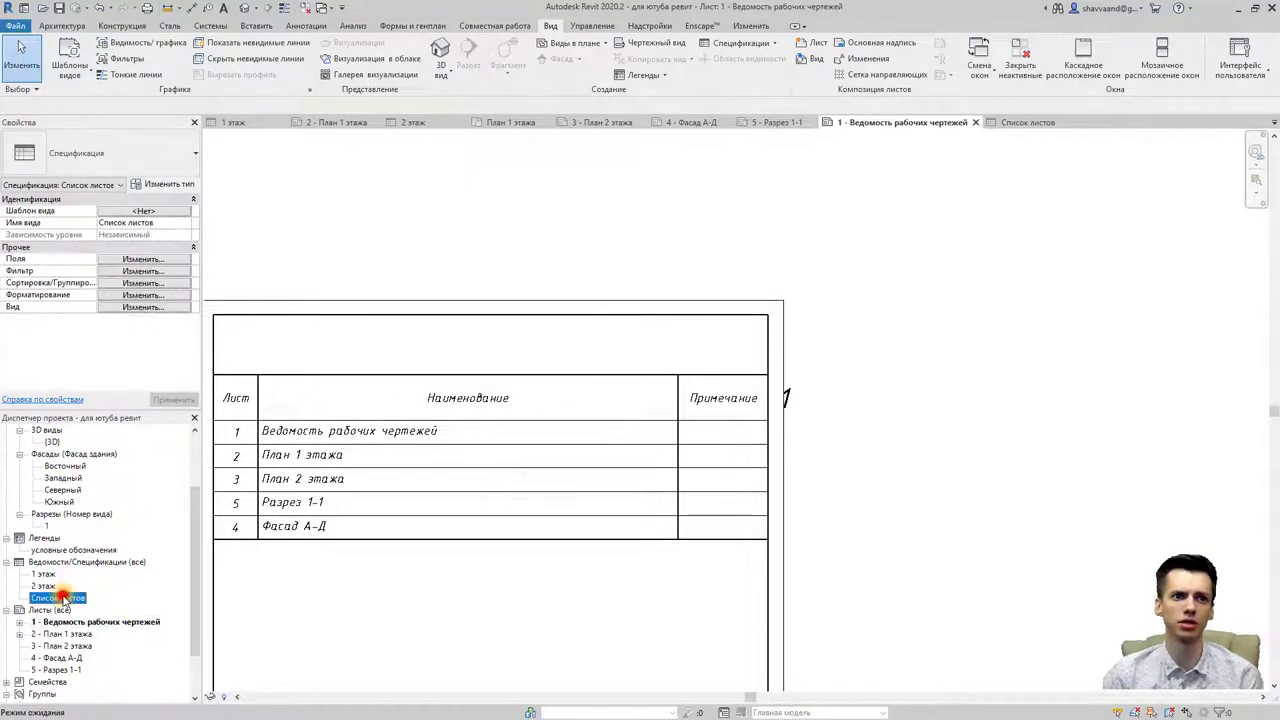
pyautogui.doubleClick(64, 598)
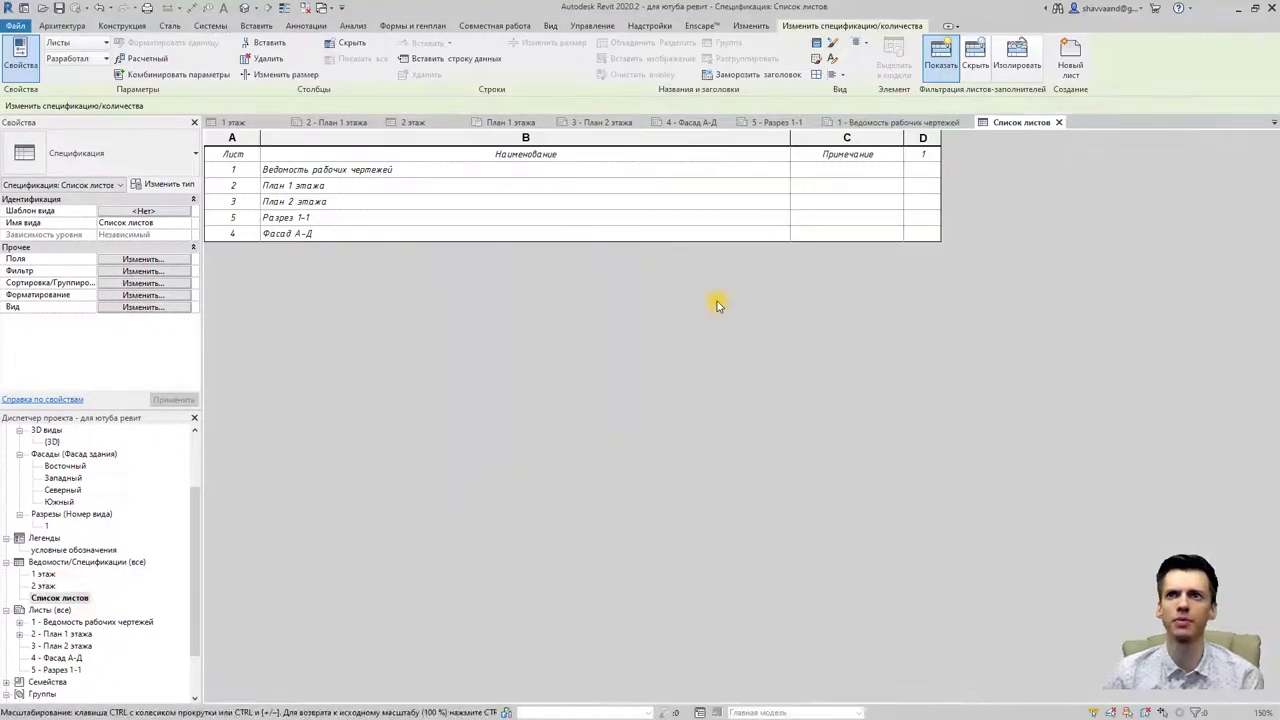
pyautogui.click(910, 154)
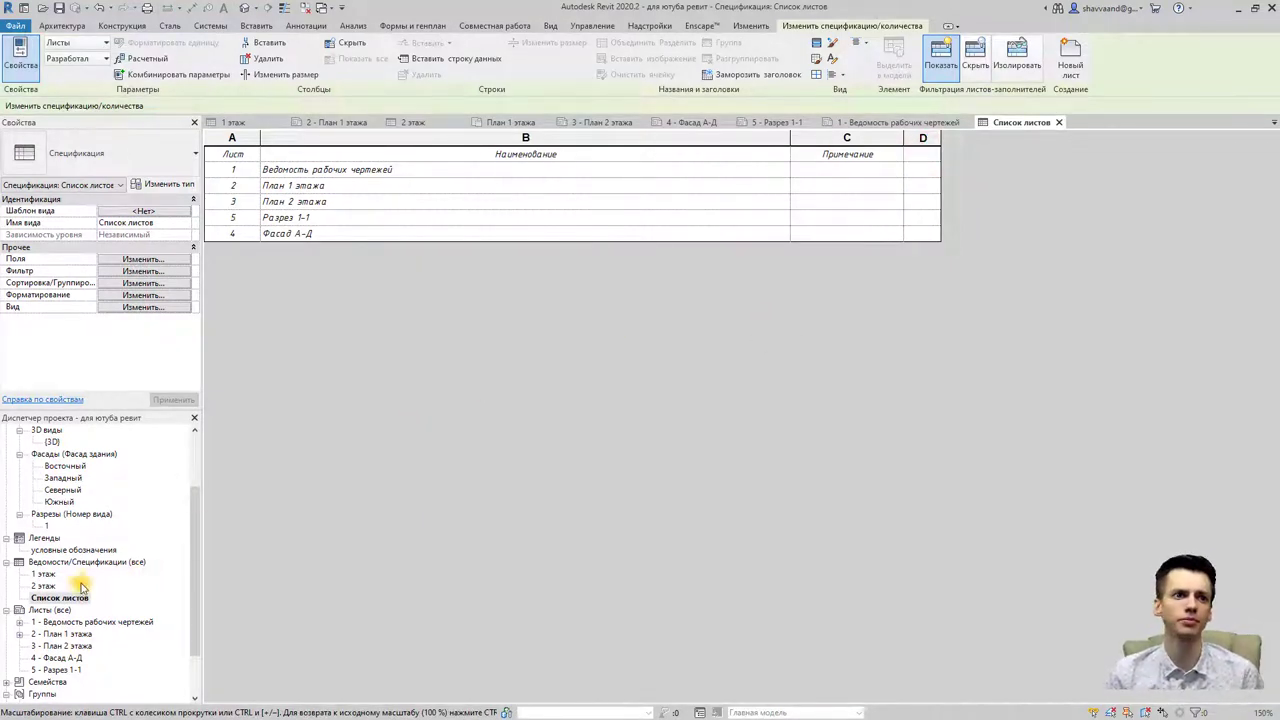
# Step: Open the Ведомость рабочих чертежей sheet and place an Исокпеур 5 мм text box in the table's title row
pyautogui.doubleClick(62, 626)
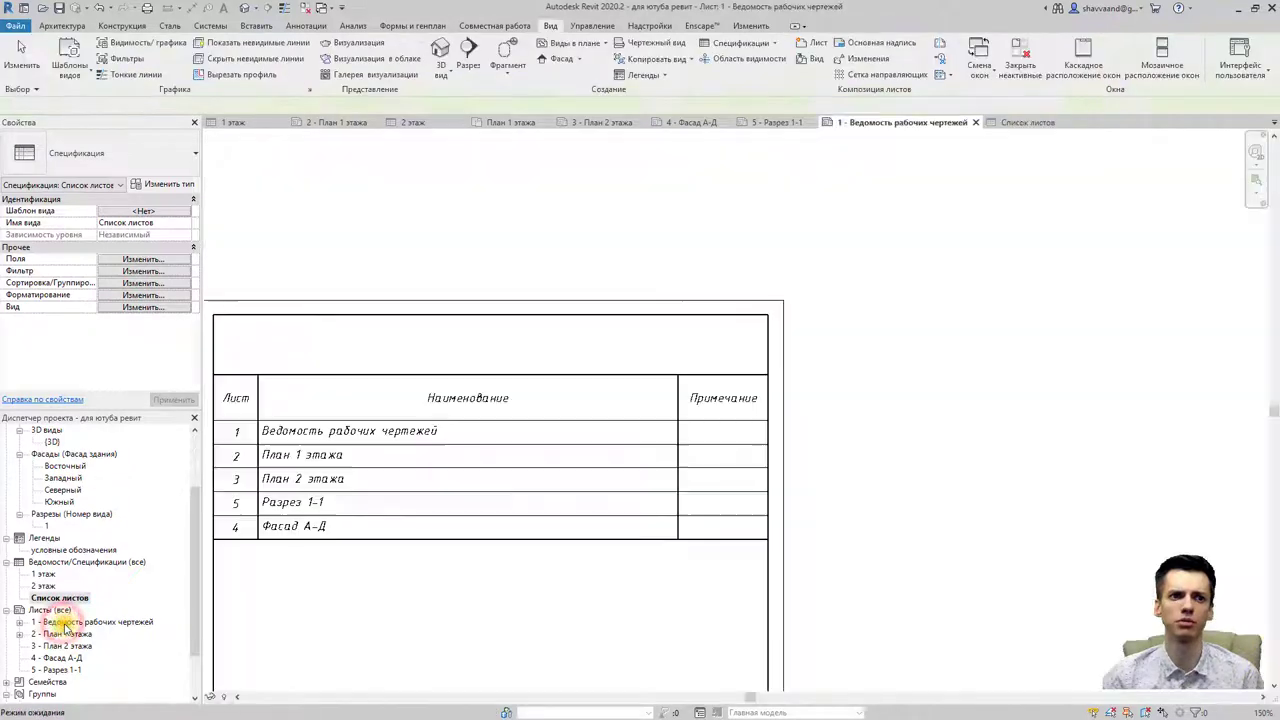
pyautogui.moveTo(655, 469); pyautogui.dragTo(700, 400, button='middle')
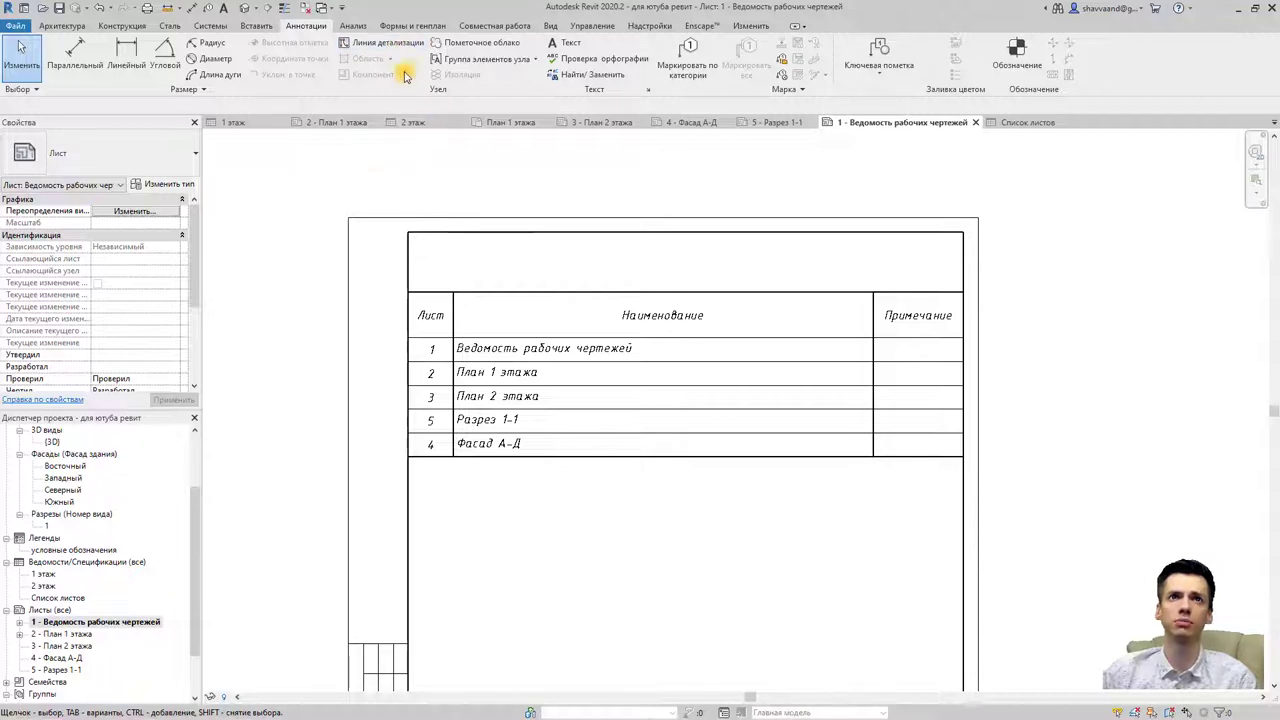
pyautogui.click(558, 45)
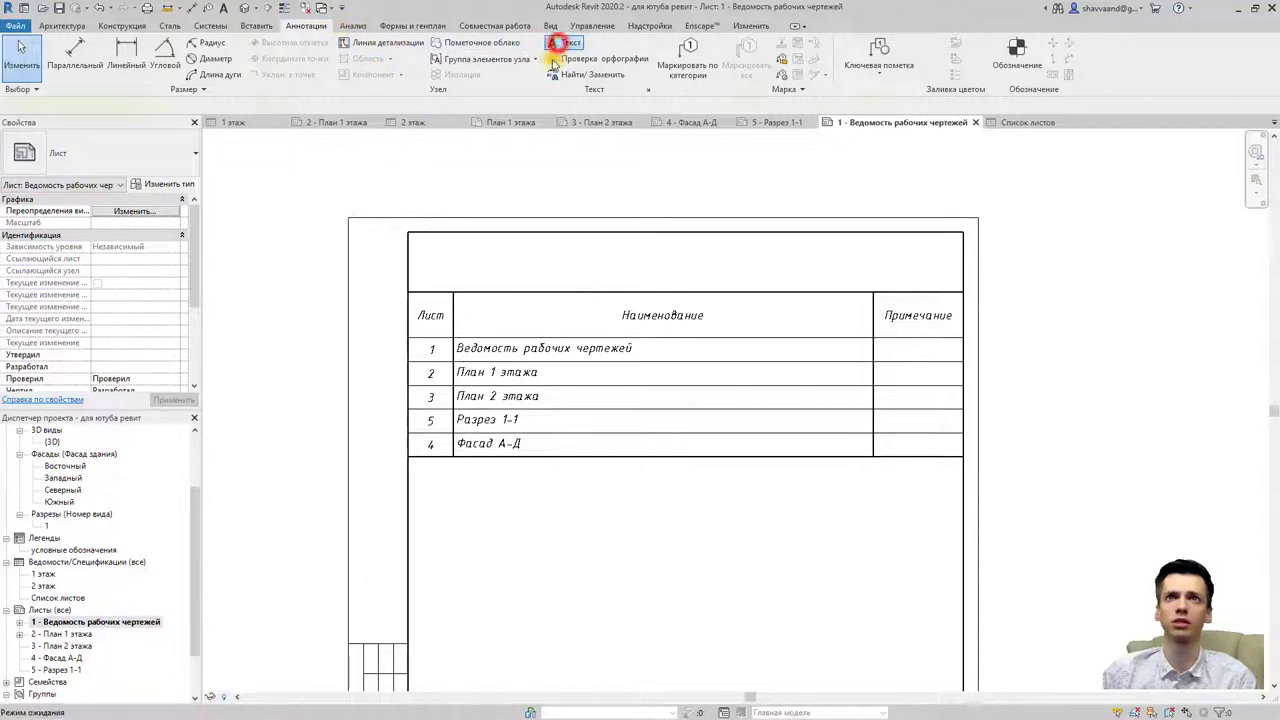
pyautogui.click(154, 163)
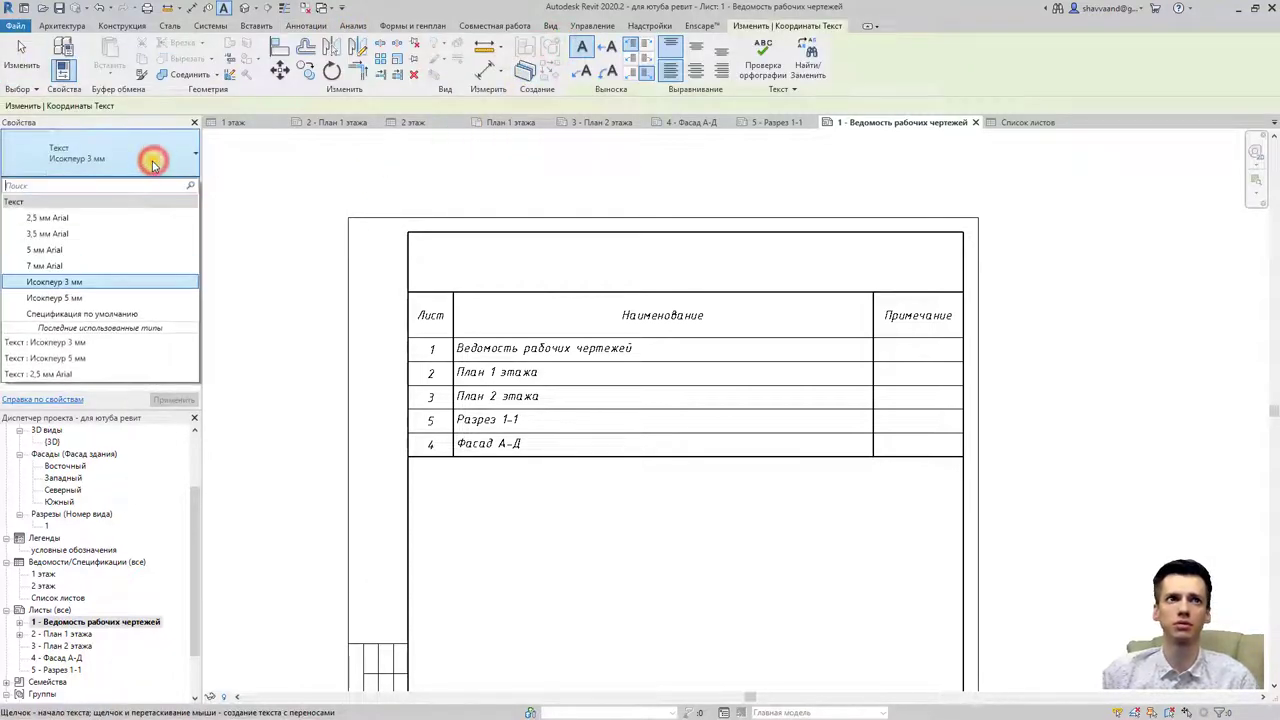
pyautogui.click(72, 299)
pyautogui.click(576, 264)
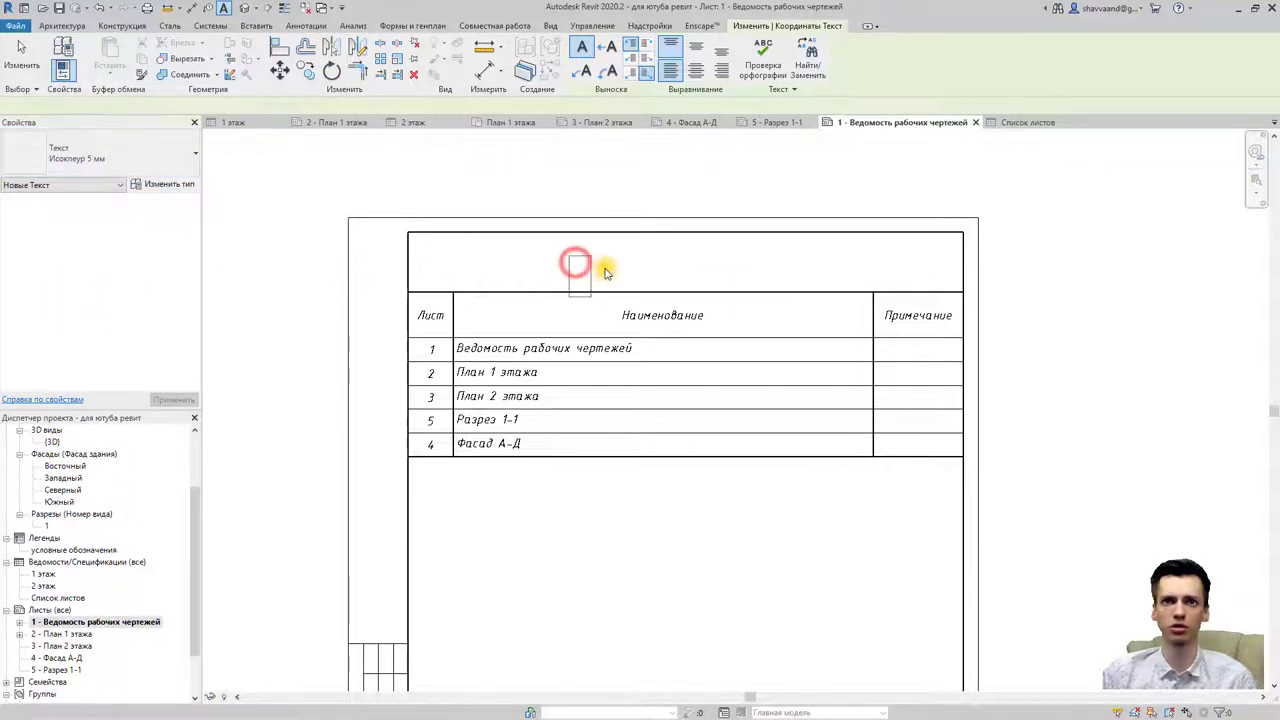
# Step: Enter the title 'Ведомость рабочих чертежей' and finish editing the text note
pyautogui.write('Ведомо')
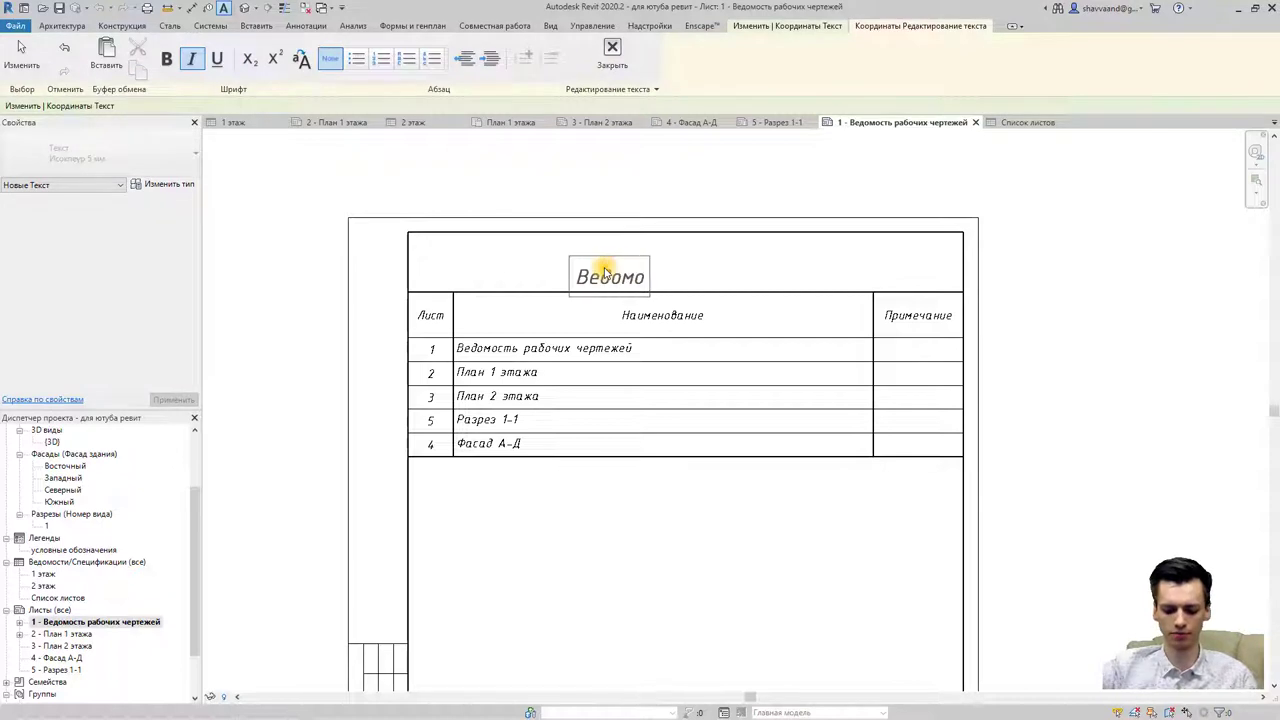
pyautogui.write('сть рабо')
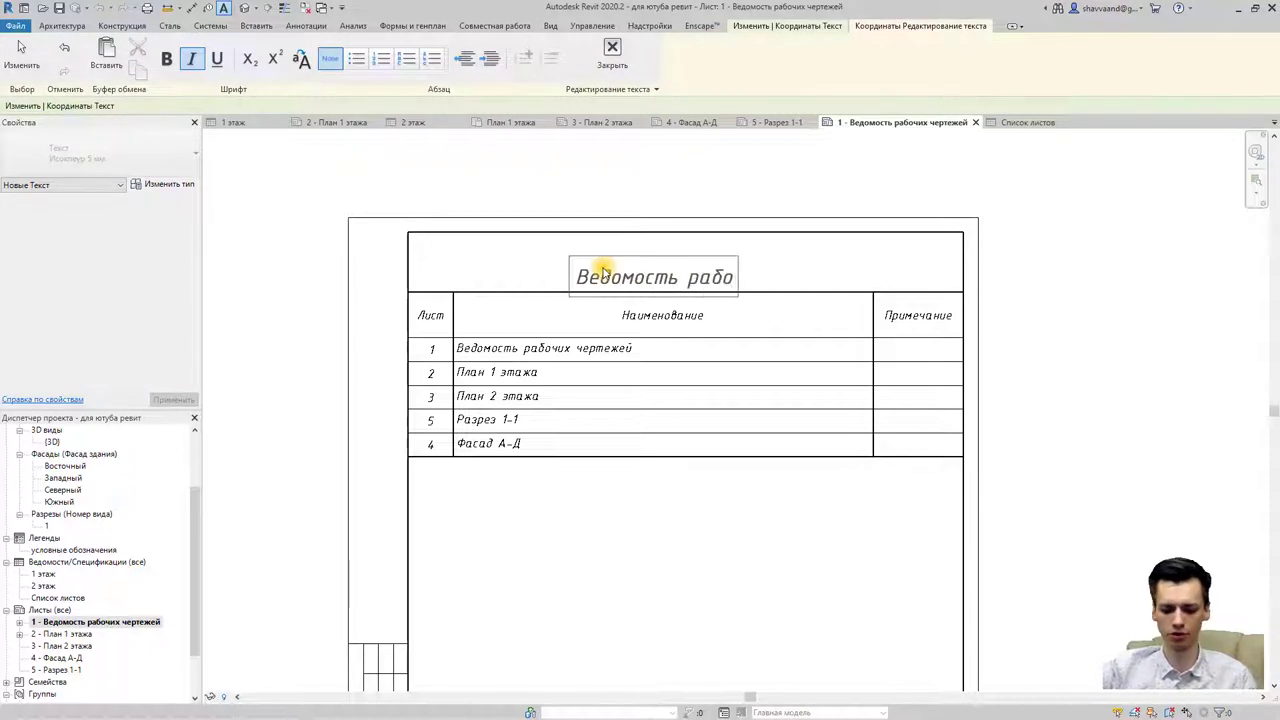
pyautogui.write('чих че')
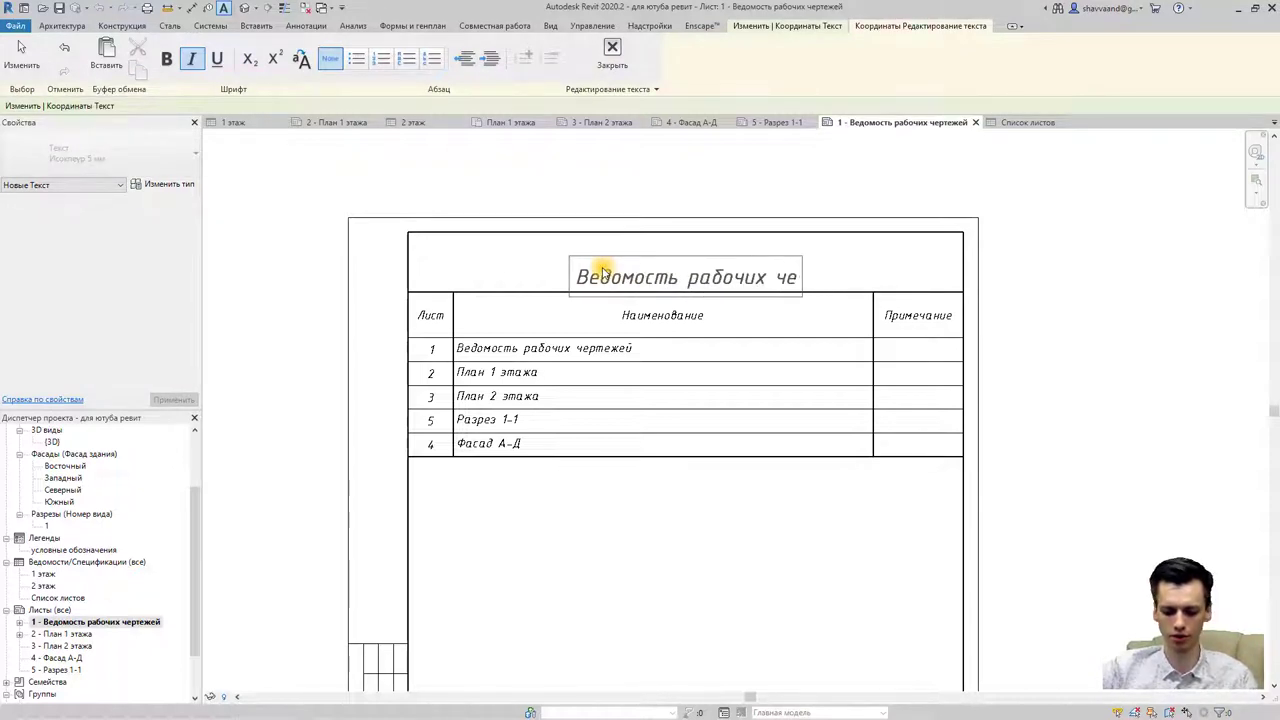
pyautogui.write('ртежей')
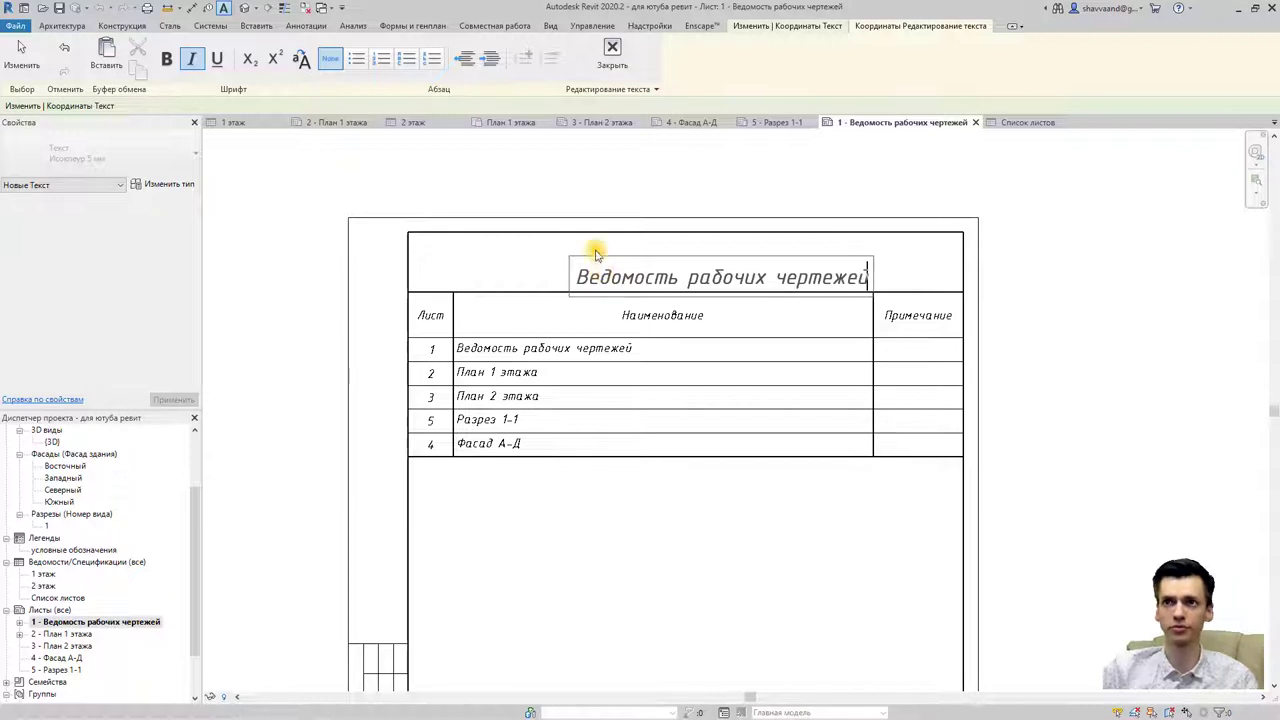
pyautogui.click(670, 498)
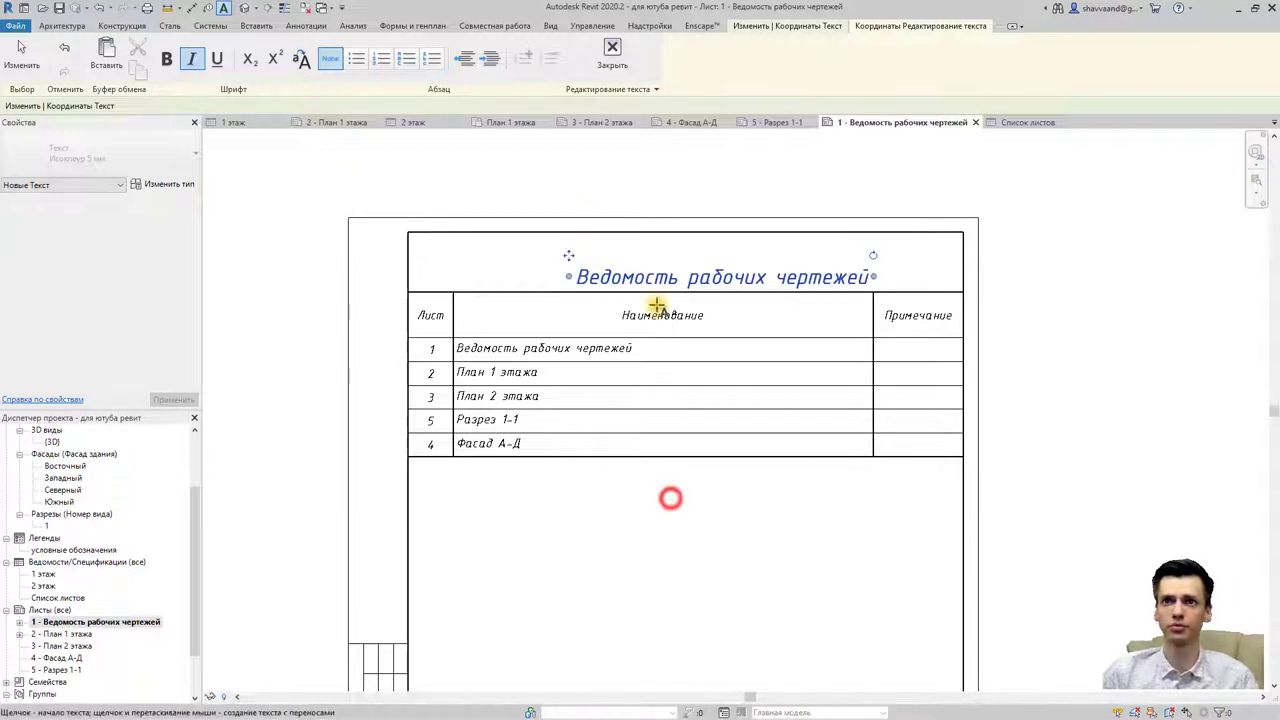
pyautogui.click(610, 278)
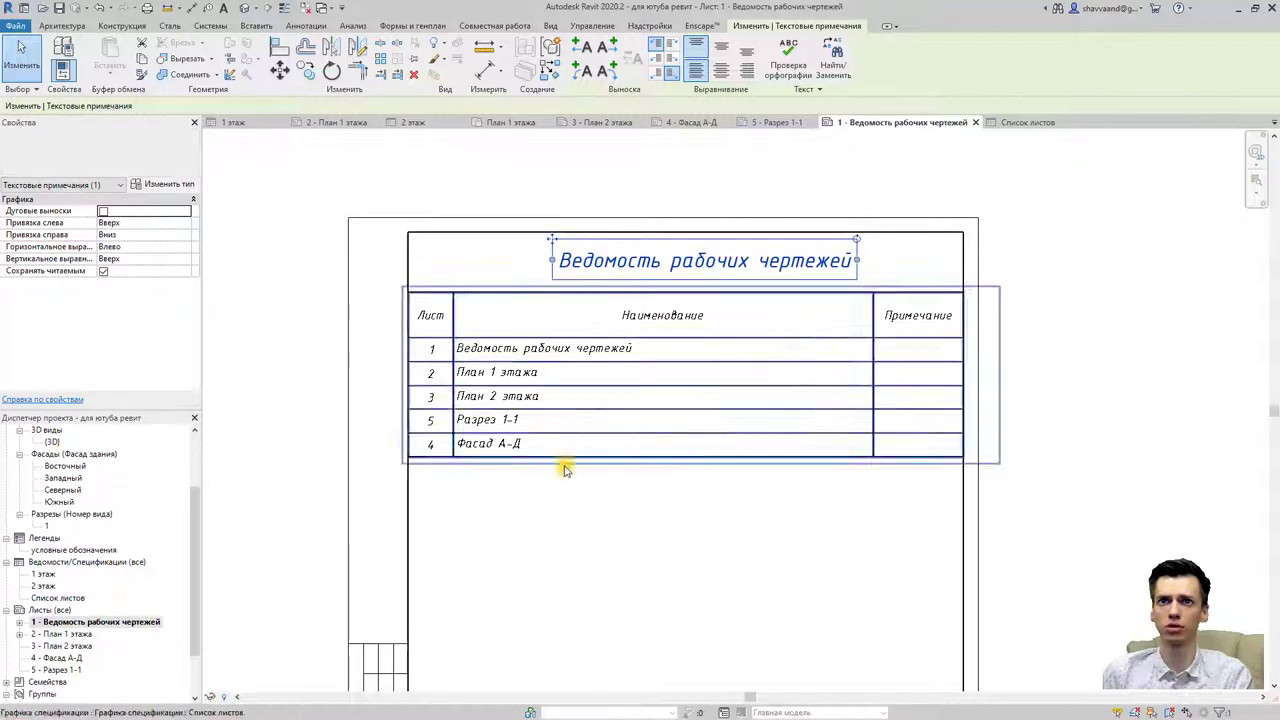
pyautogui.click(586, 527)
pyautogui.scroll(-1, 586, 520)
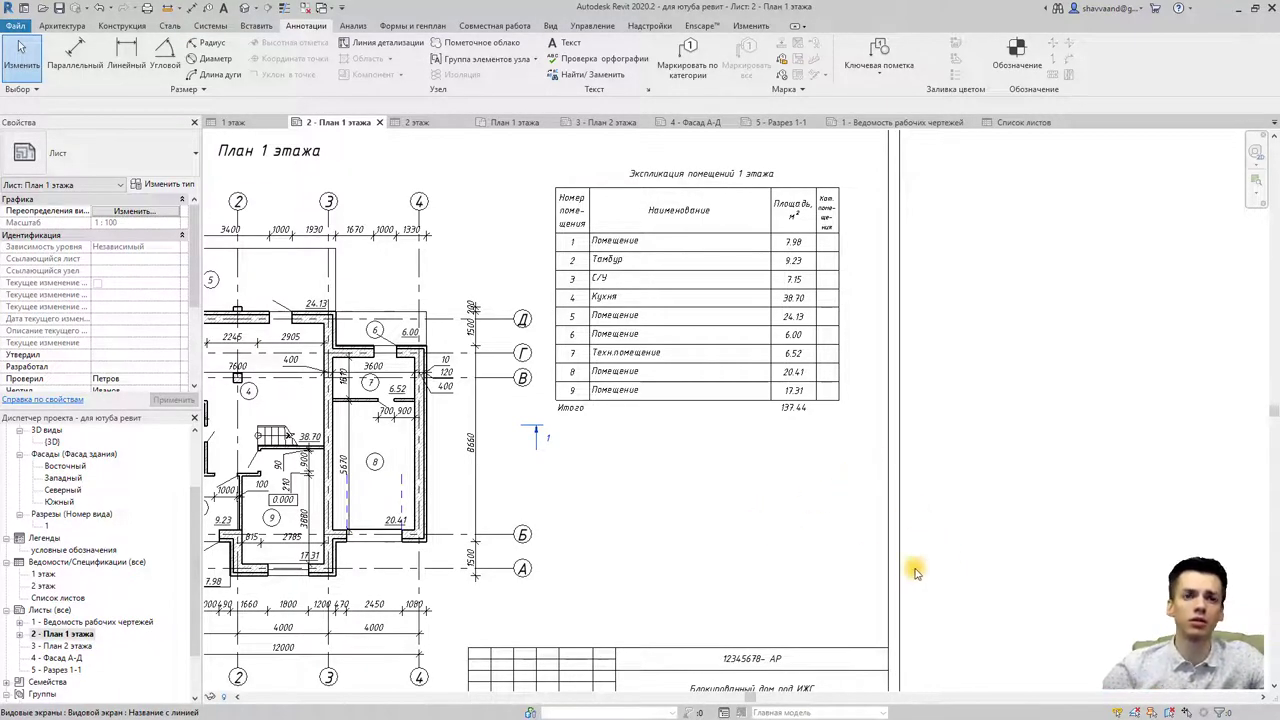
# Step: Zoom out to fit the 1st-floor plan sheet, then open Печать from the File menu
pyautogui.scroll(-3, 878, 545)
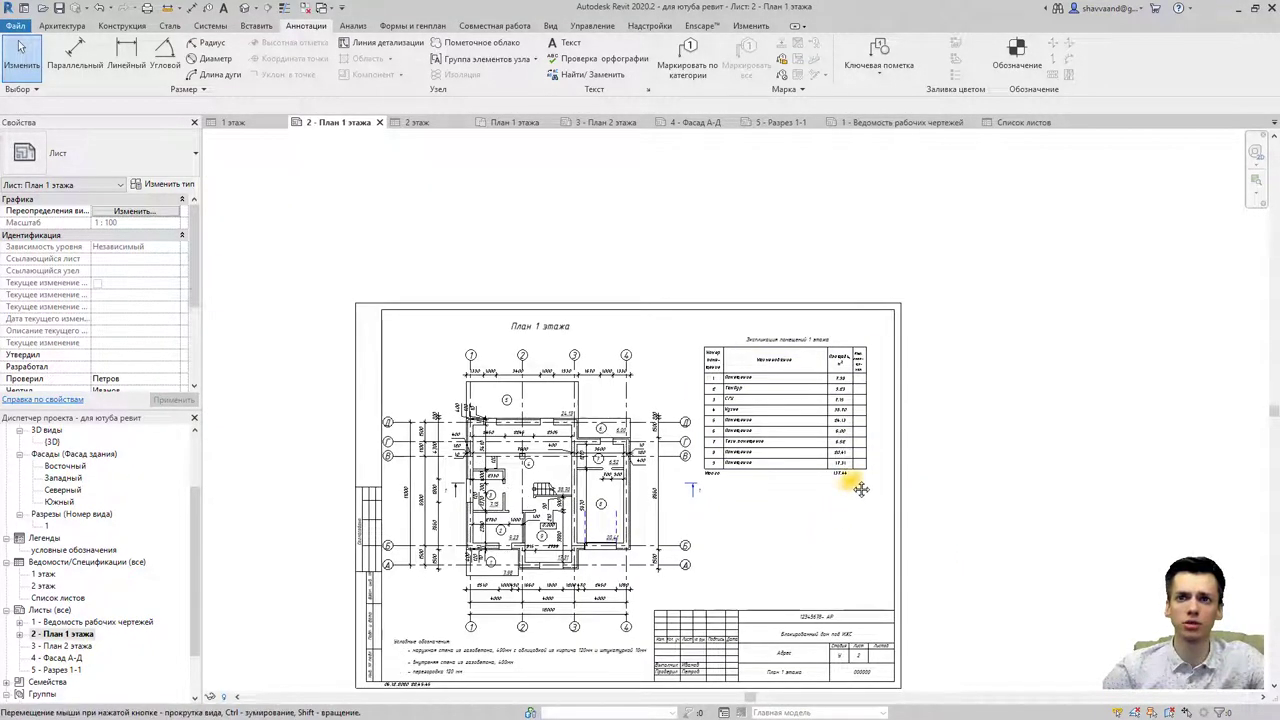
pyautogui.moveTo(851, 486); pyautogui.dragTo(805, 512, button='middle')
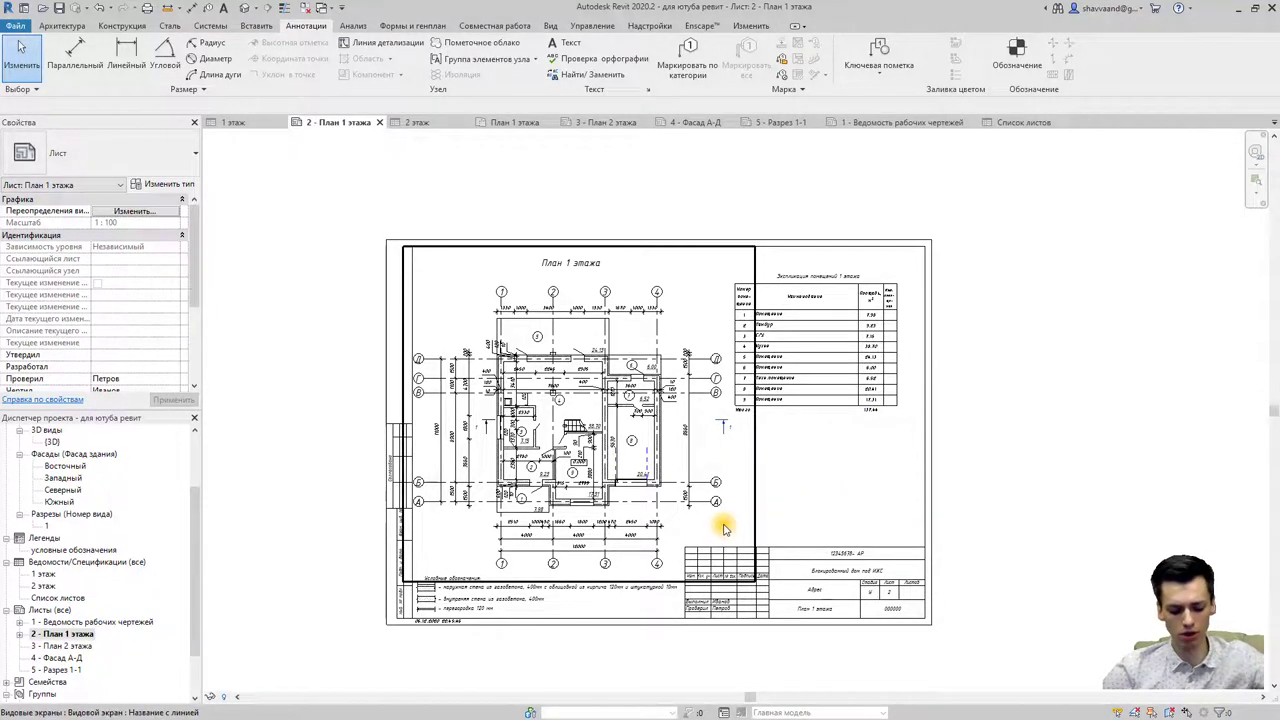
pyautogui.hotkey('ctrl', 'p')
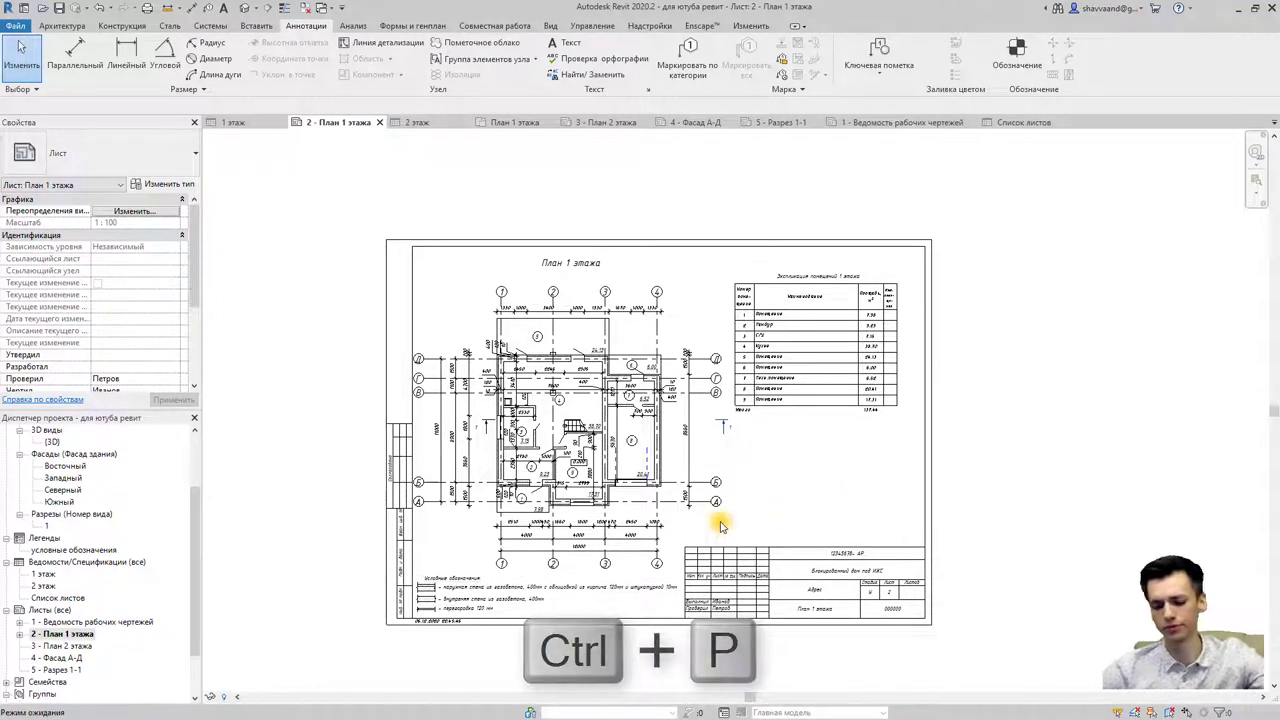
pyautogui.click(730, 512)
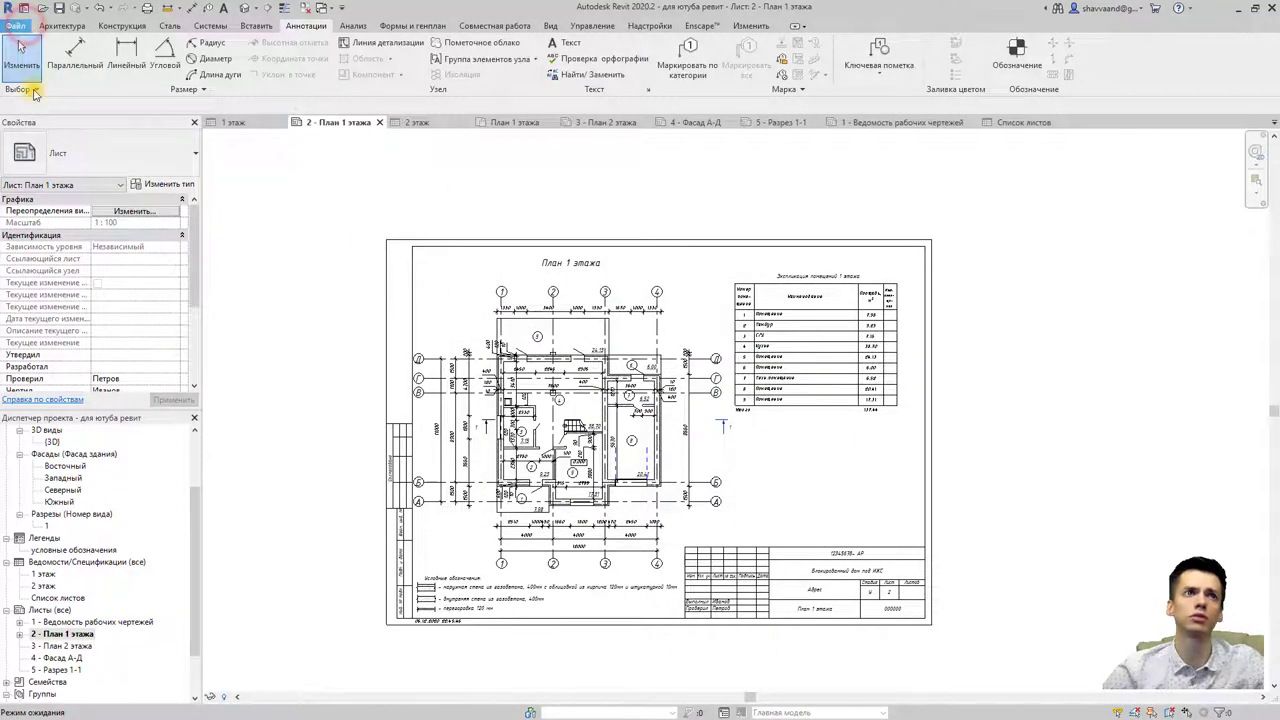
pyautogui.click(16, 26)
pyautogui.moveTo(49, 255)
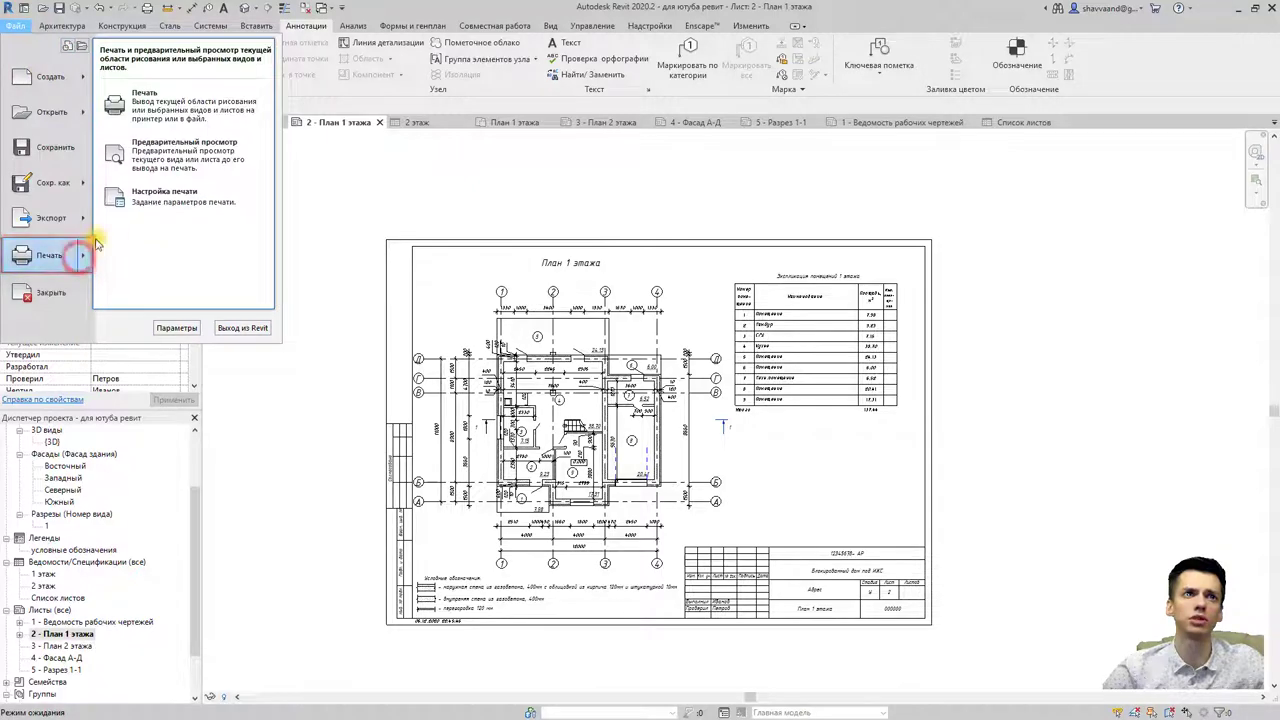
pyautogui.click(178, 114)
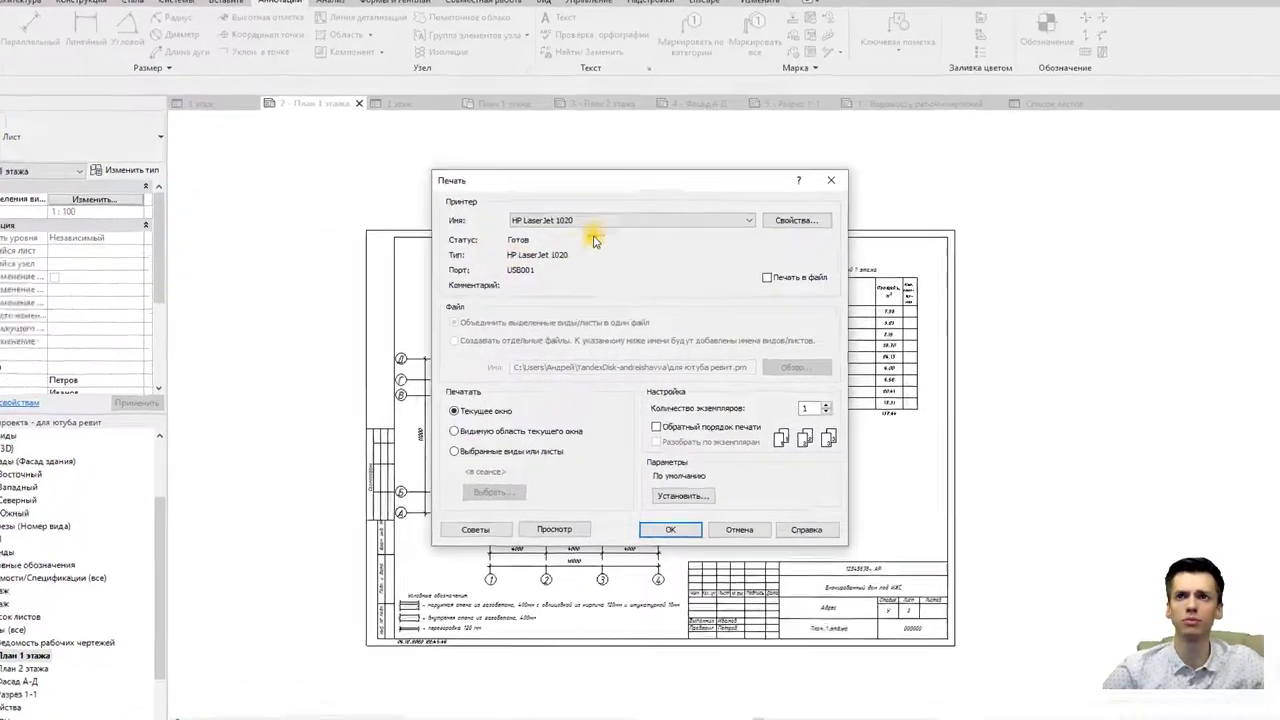
# Step: Select PDFCreator as the printer and open the Настройка печати setup
pyautogui.click(620, 230)
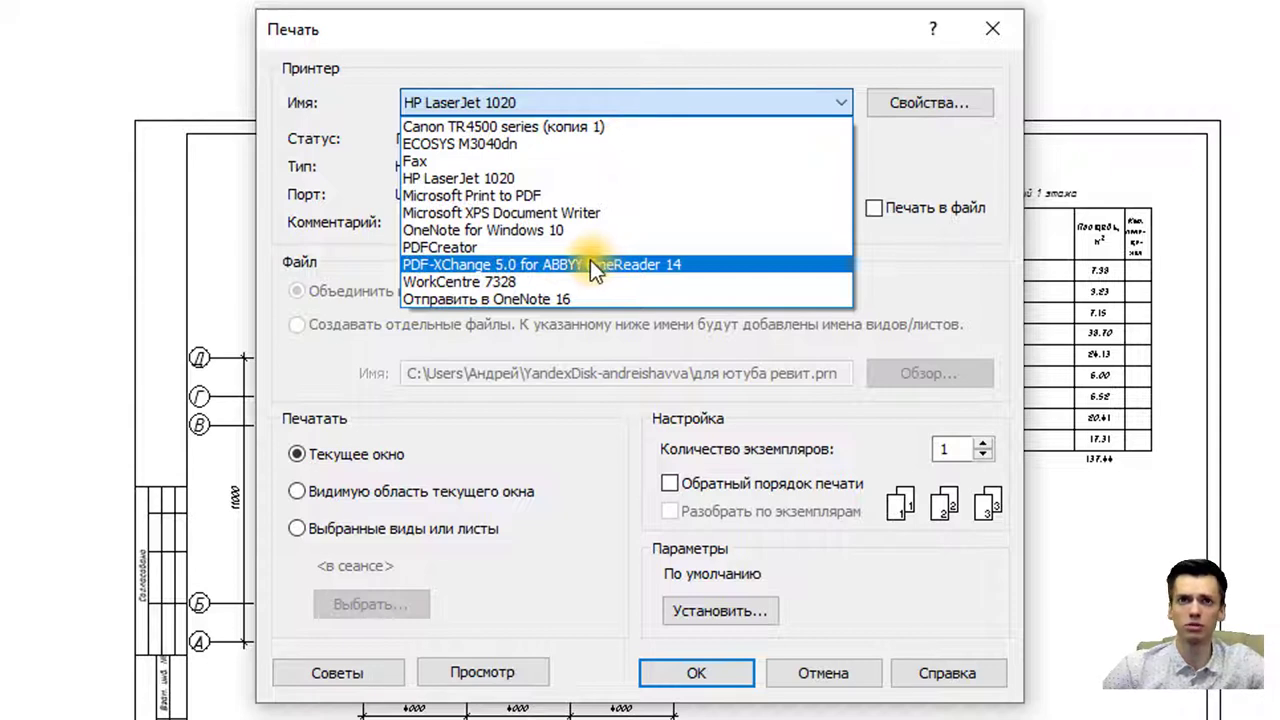
pyautogui.click(529, 243)
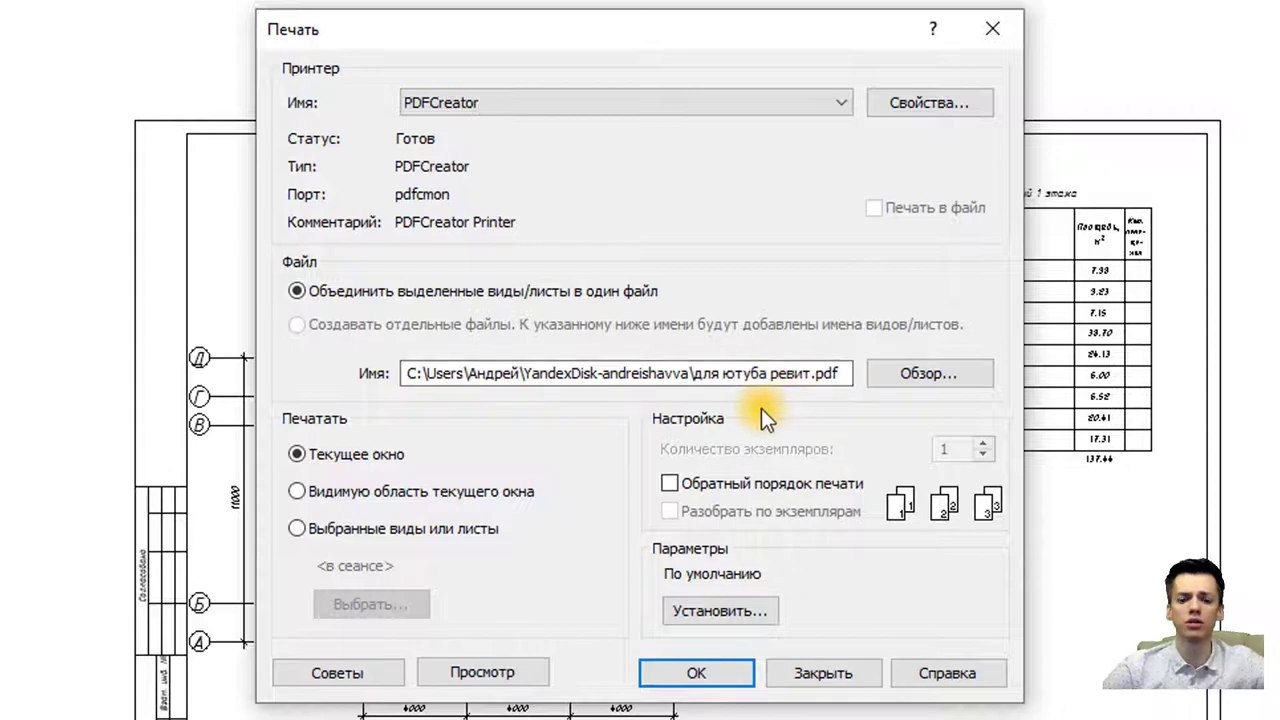
pyautogui.click(725, 611)
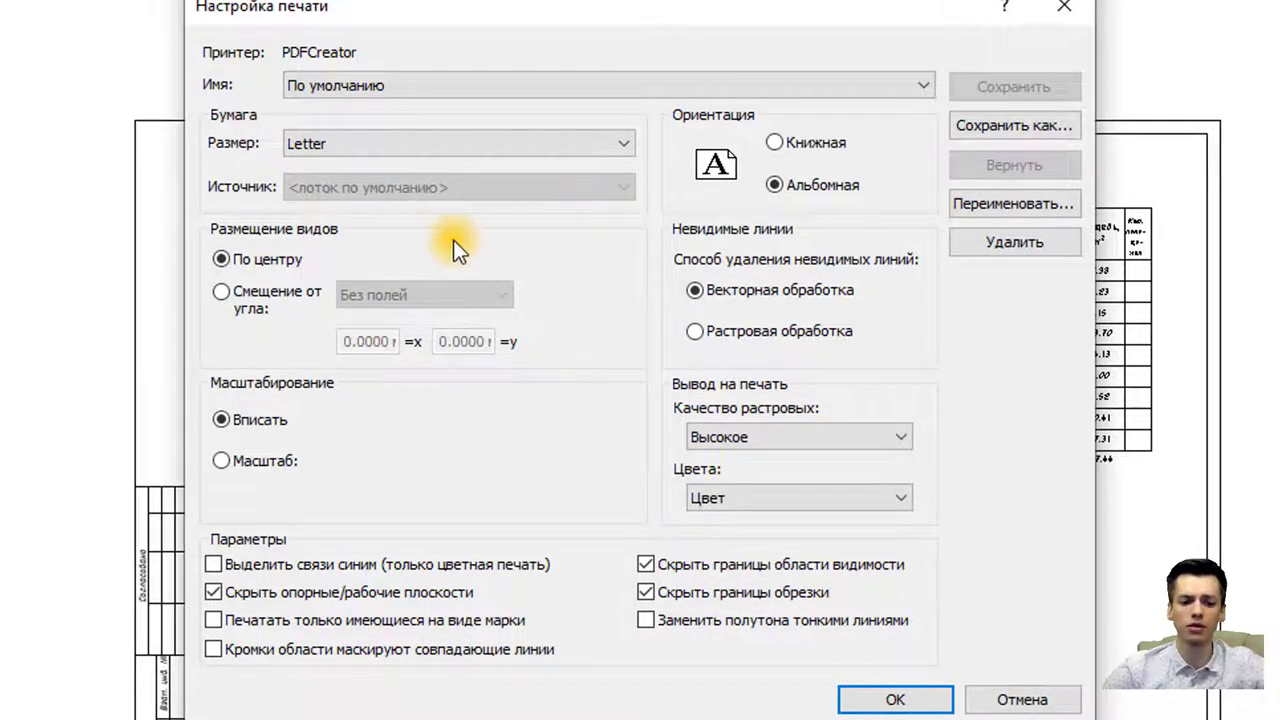
# Step: Use A3 paper at 100% scale, save the setup as PDFCreator_Умолч 2, and confirm
pyautogui.click(387, 140)
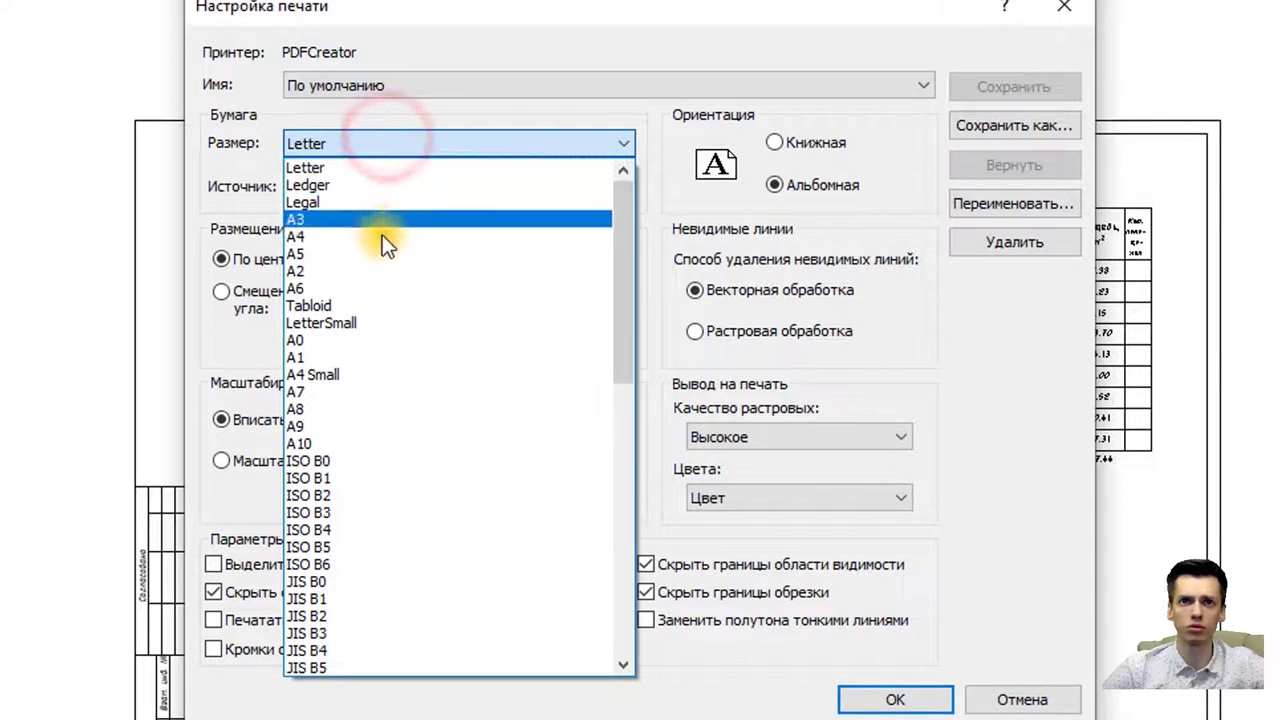
pyautogui.click(354, 221)
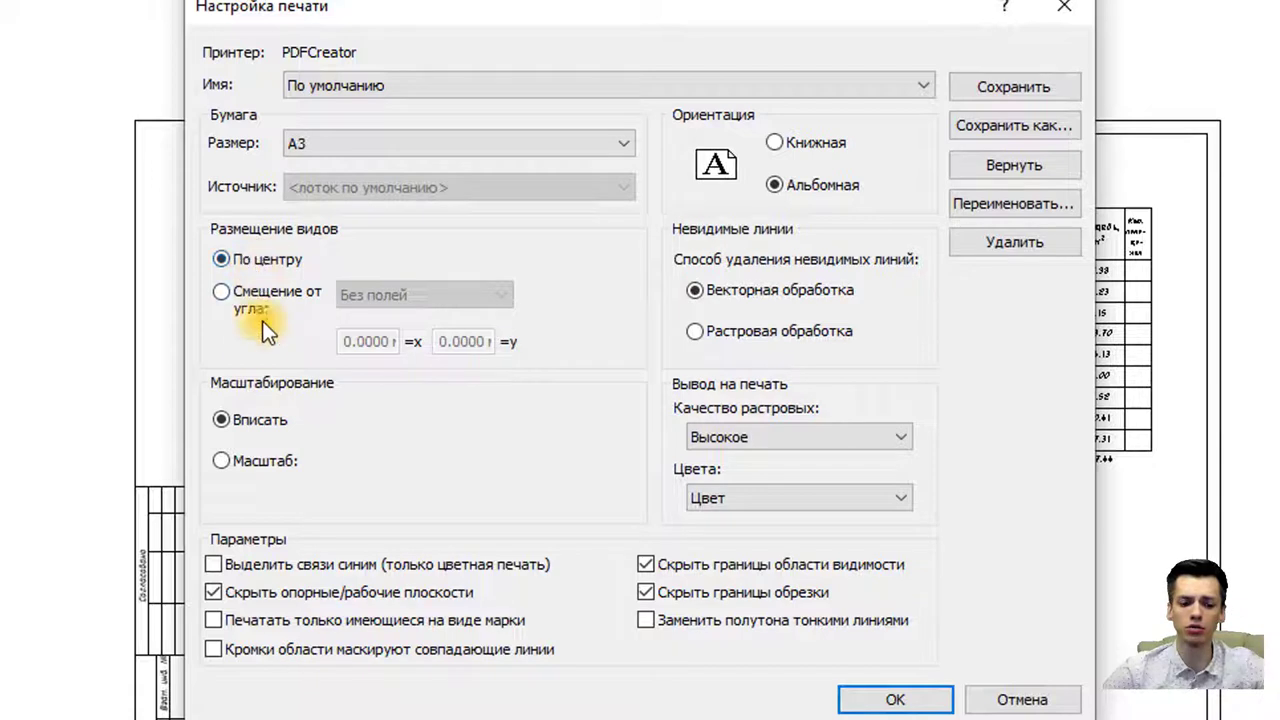
pyautogui.click(228, 467)
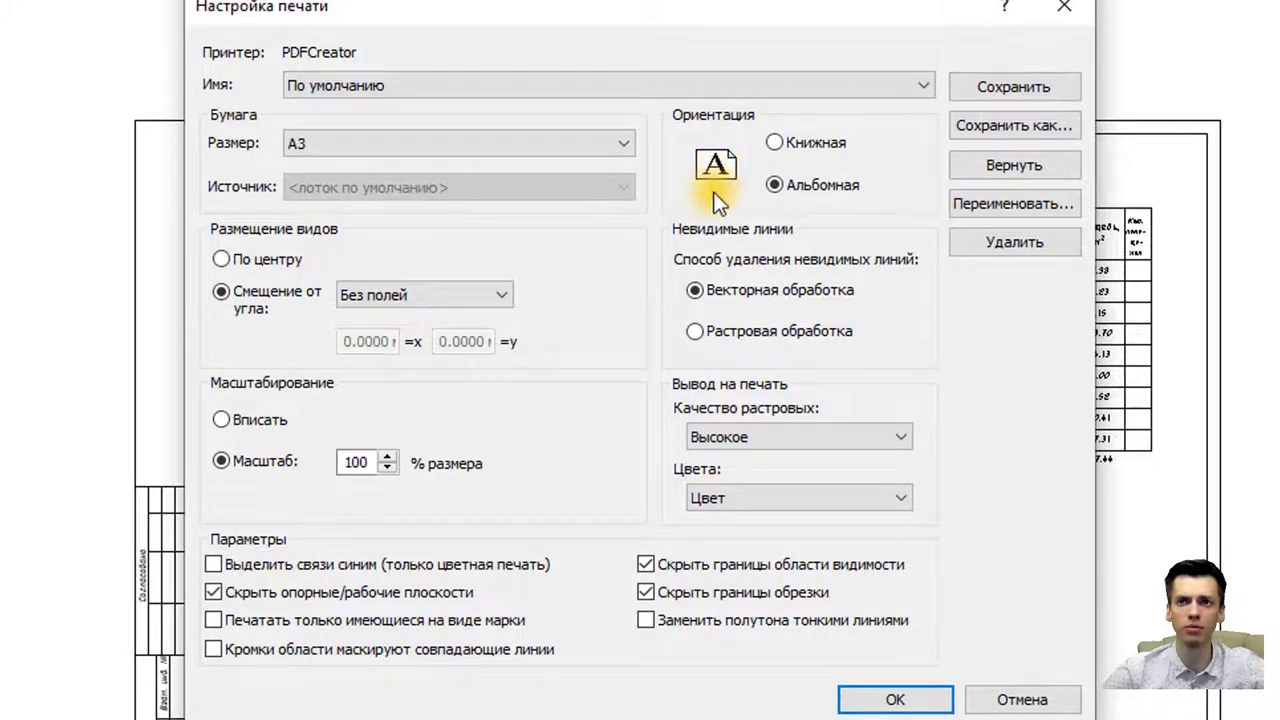
pyautogui.click(984, 134)
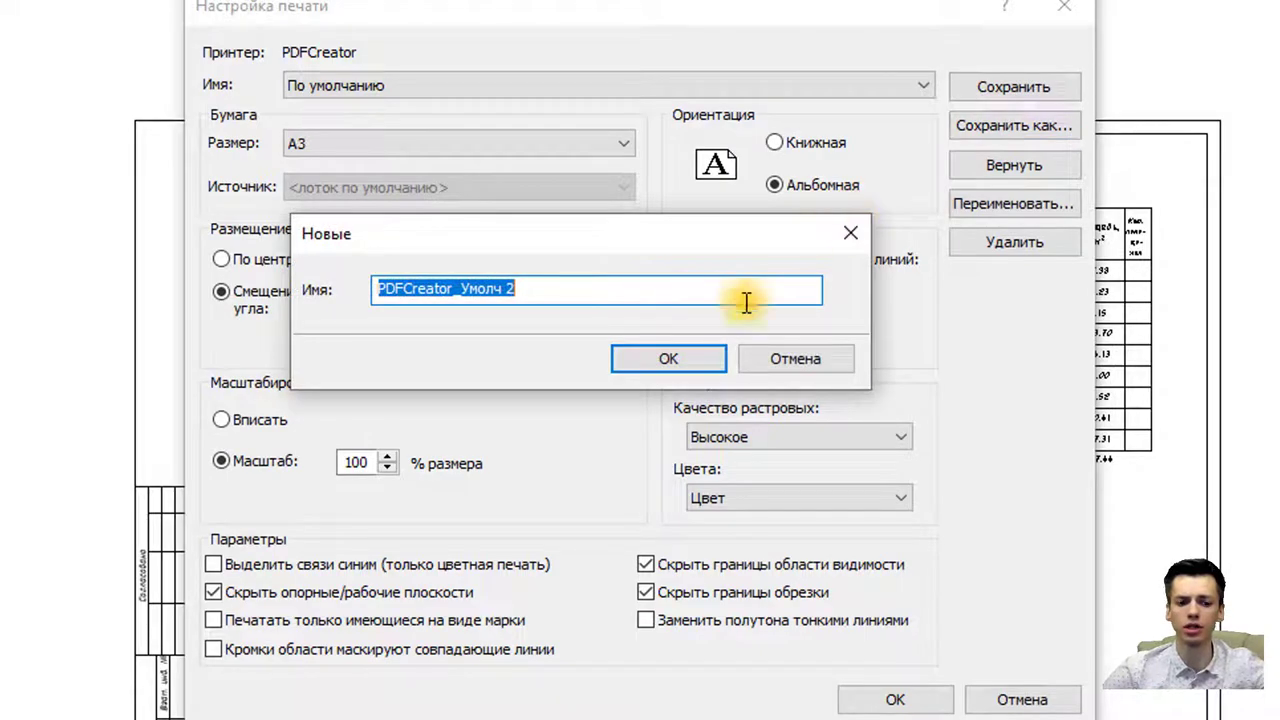
pyautogui.click(648, 366)
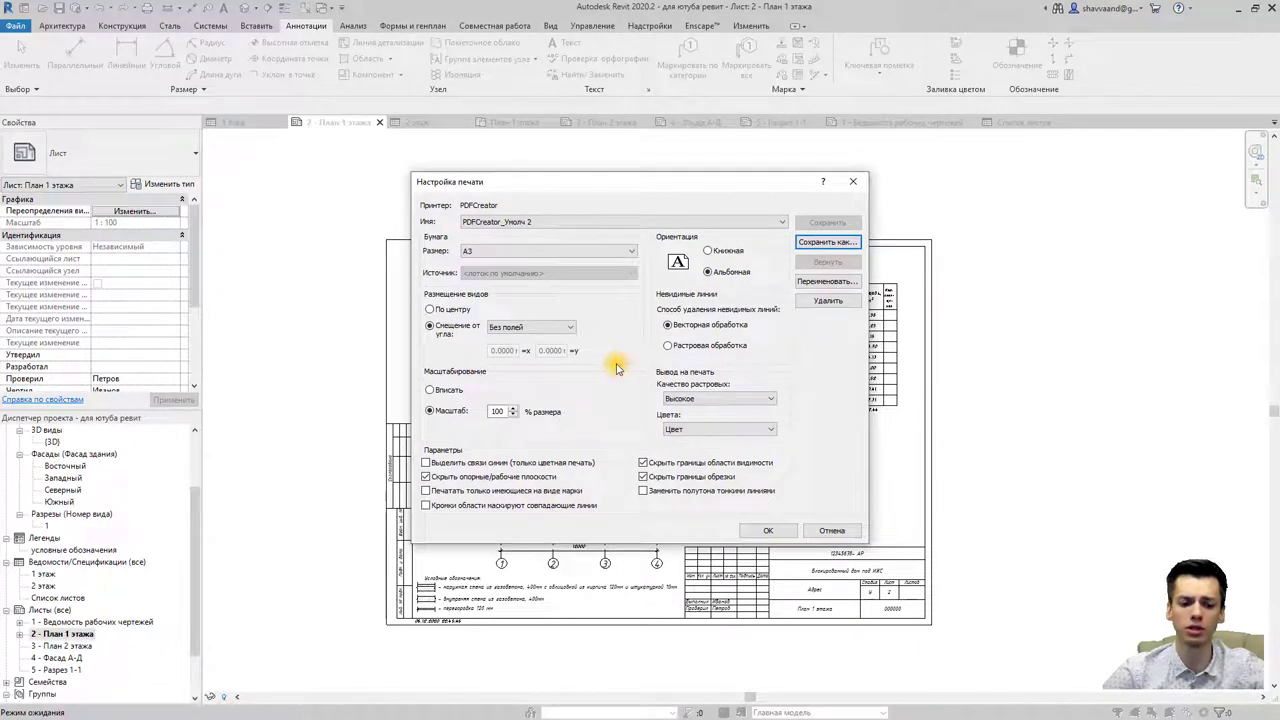
pyautogui.click(755, 532)
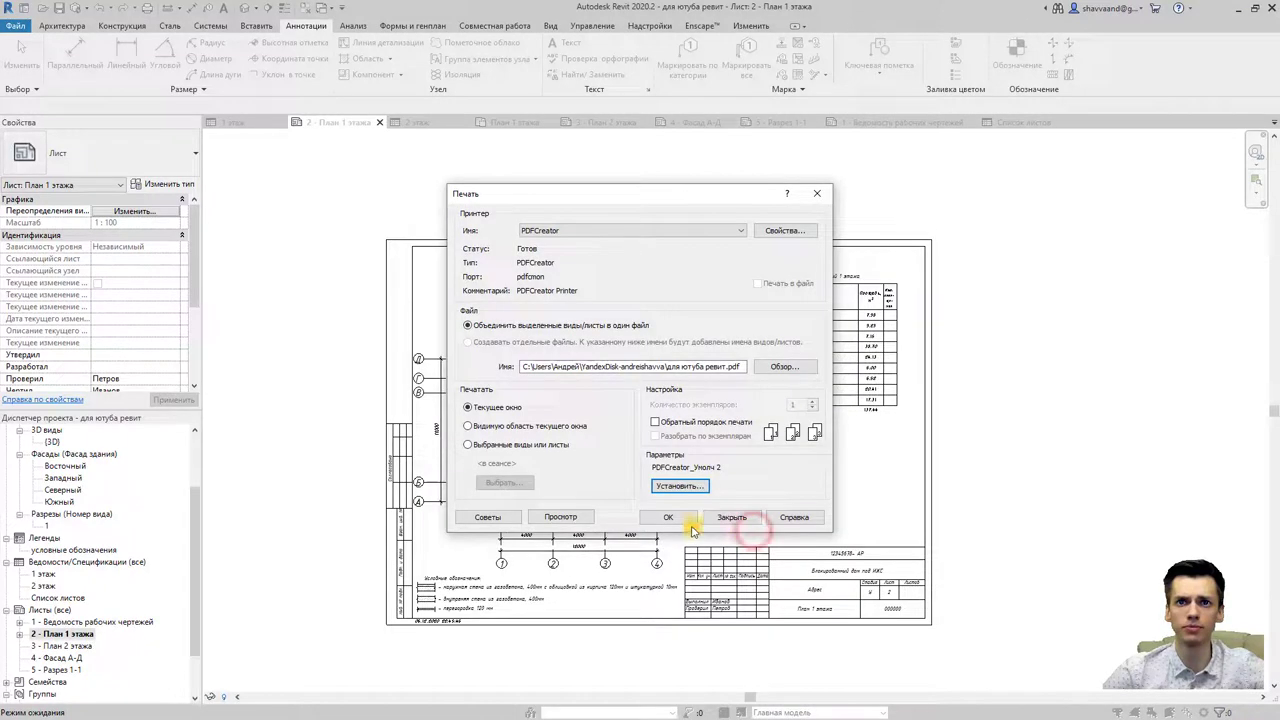
# Step: Preview the plan sheet's printout, then print it to PDFCreator
pyautogui.click(563, 518)
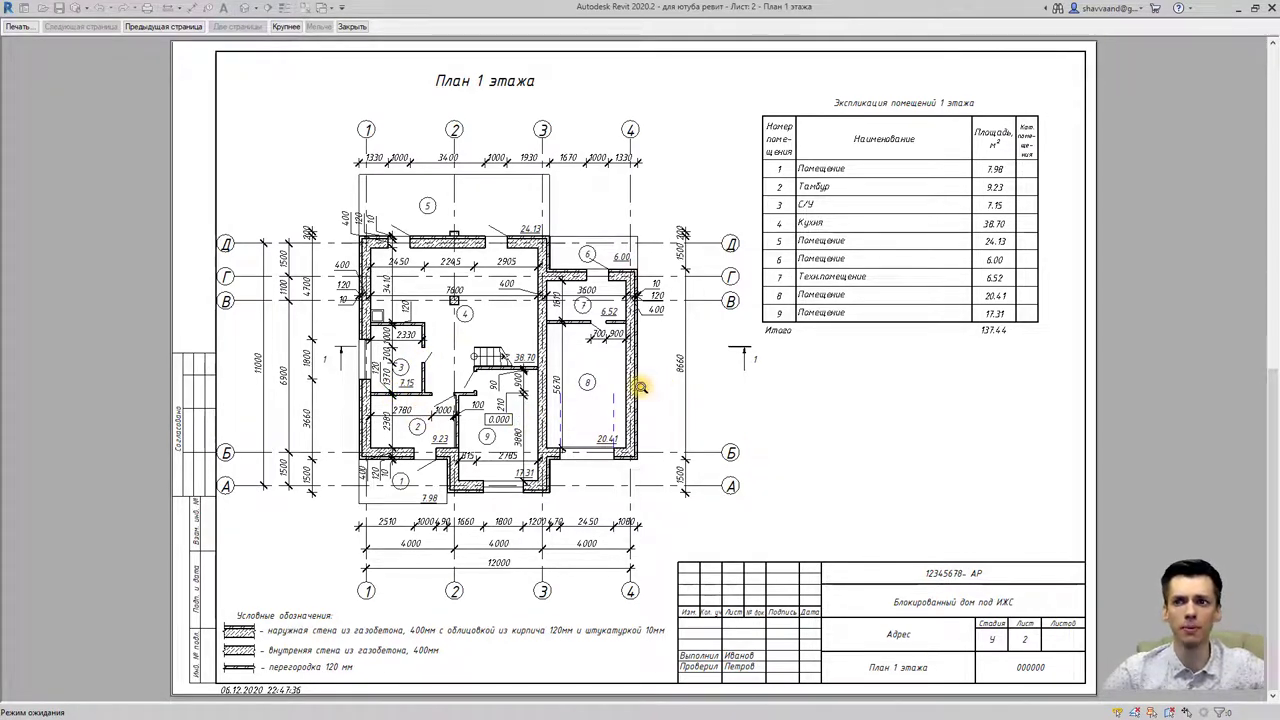
pyautogui.press('Escape')
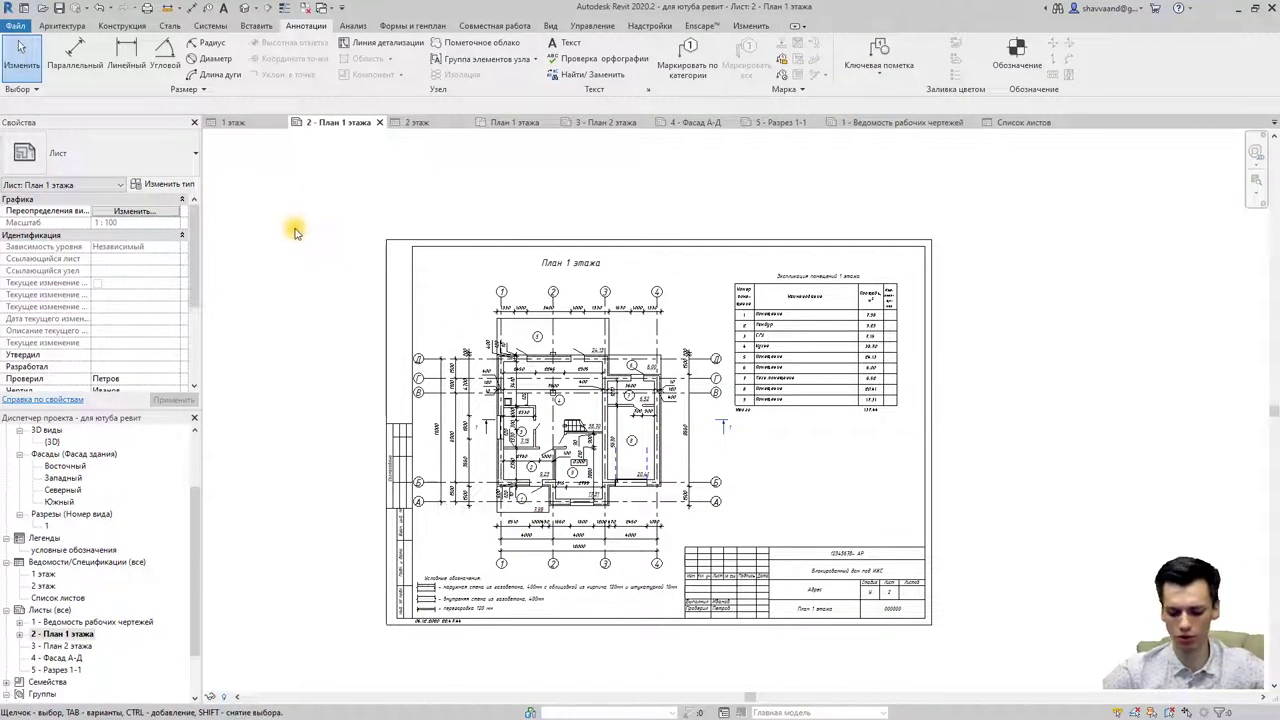
pyautogui.hotkey('ctrl', 'p')
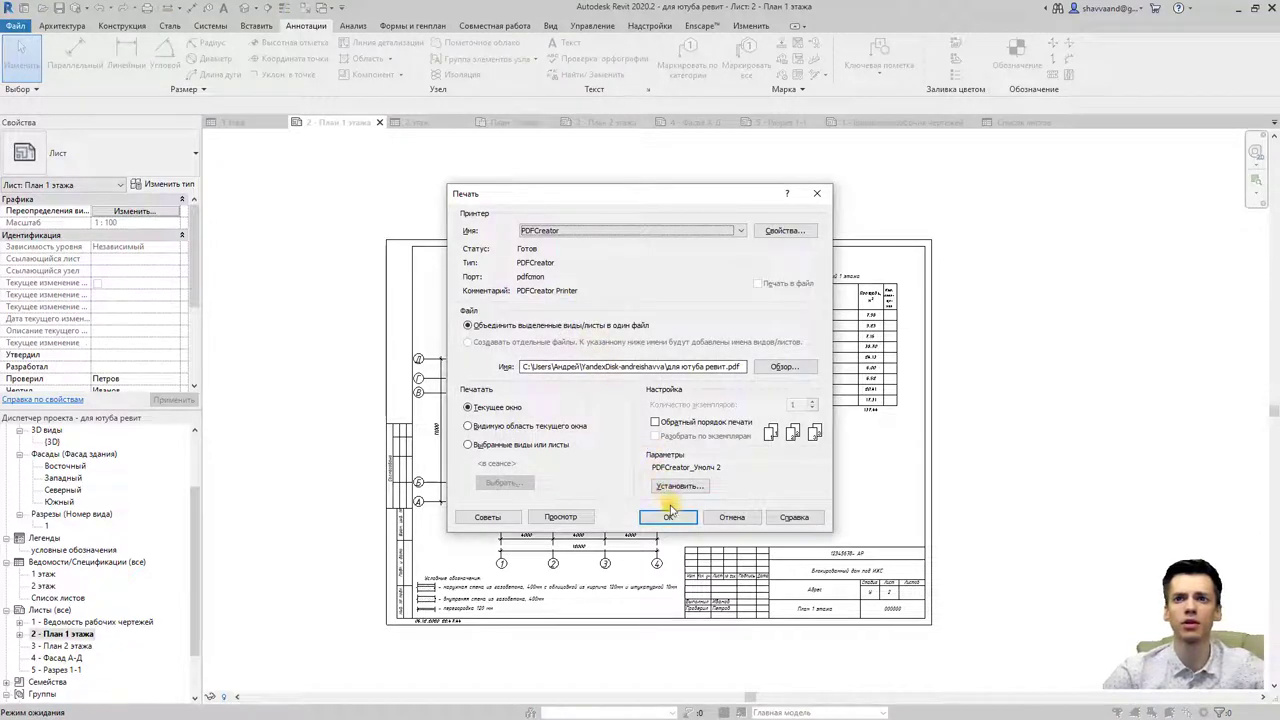
pyautogui.click(671, 515)
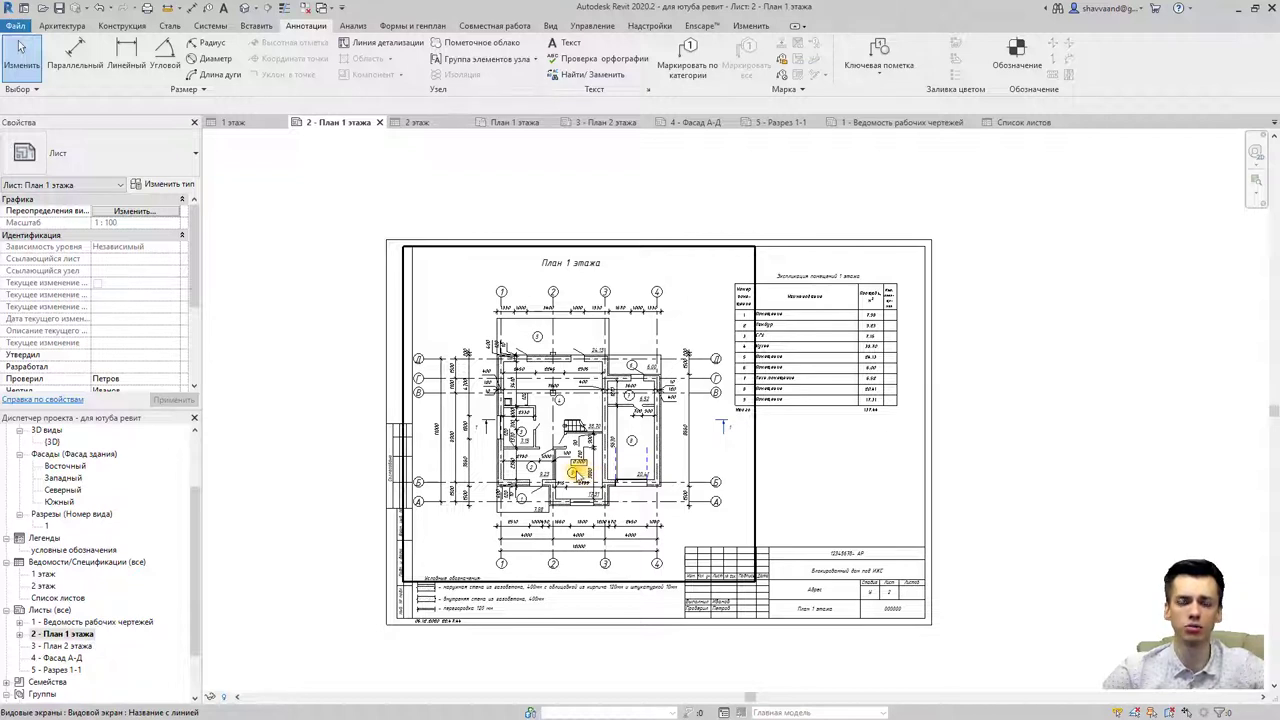
pyautogui.click(458, 538)
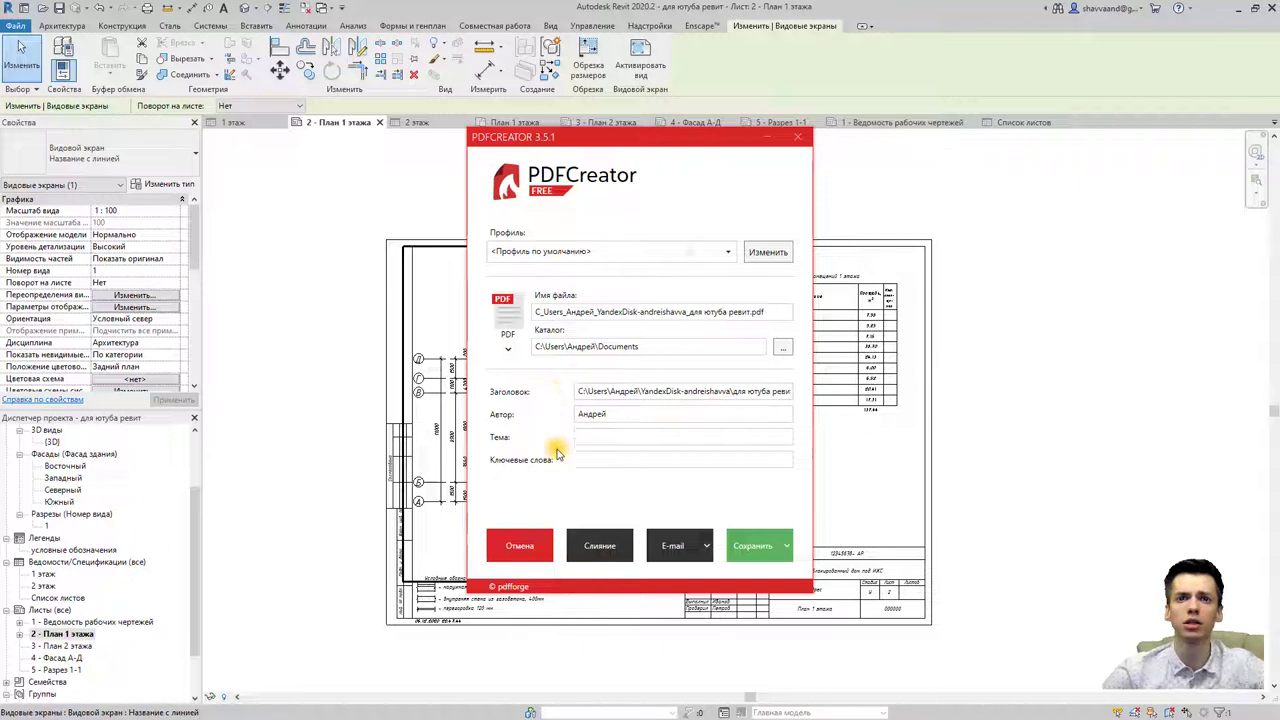
# Step: Save the sheet as для ютуба ревит.pdf and postpone the PDFCreator update with Спросить позже
pyautogui.click(763, 548)
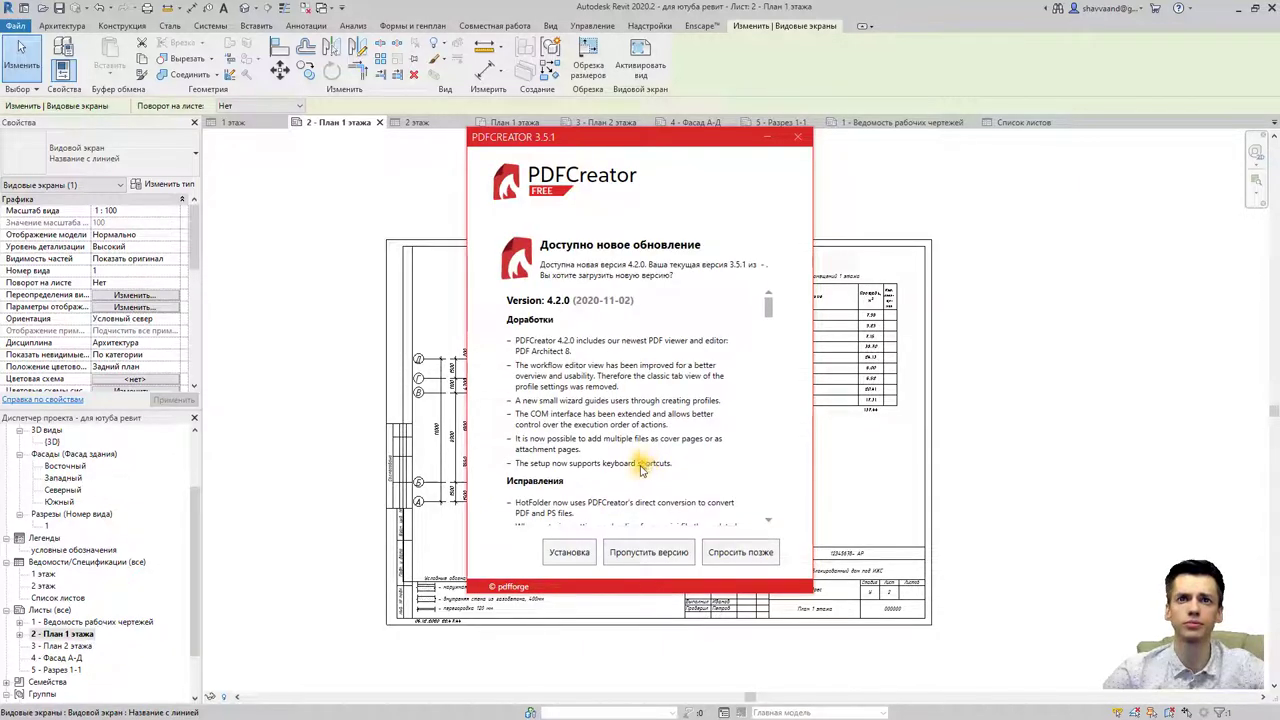
pyautogui.scroll(-1, 638, 474)
pyautogui.scroll(-1, 622, 484)
pyautogui.scroll(-2, 618, 487)
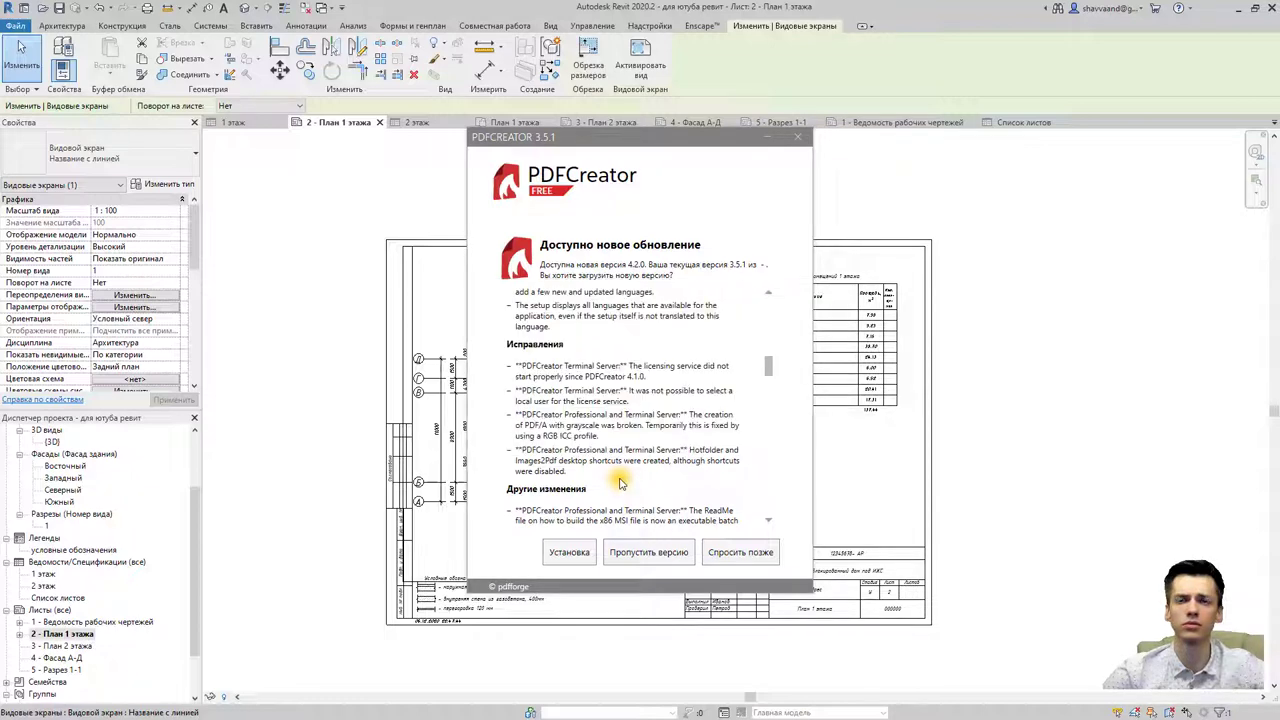
pyautogui.scroll(-3, 626, 487)
pyautogui.click(738, 552)
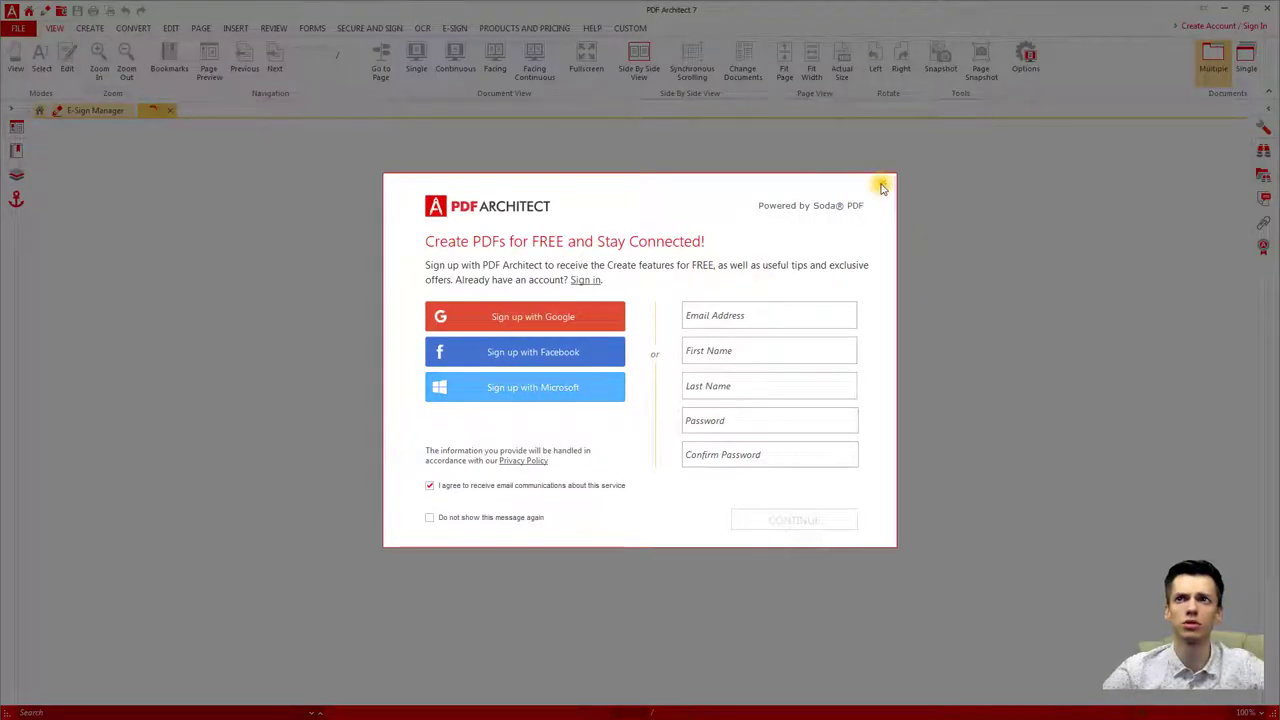
# Step: Dismiss PDF Architect's sign-up and default-viewer prompts, then scroll through the plan PDF
pyautogui.click(882, 187)
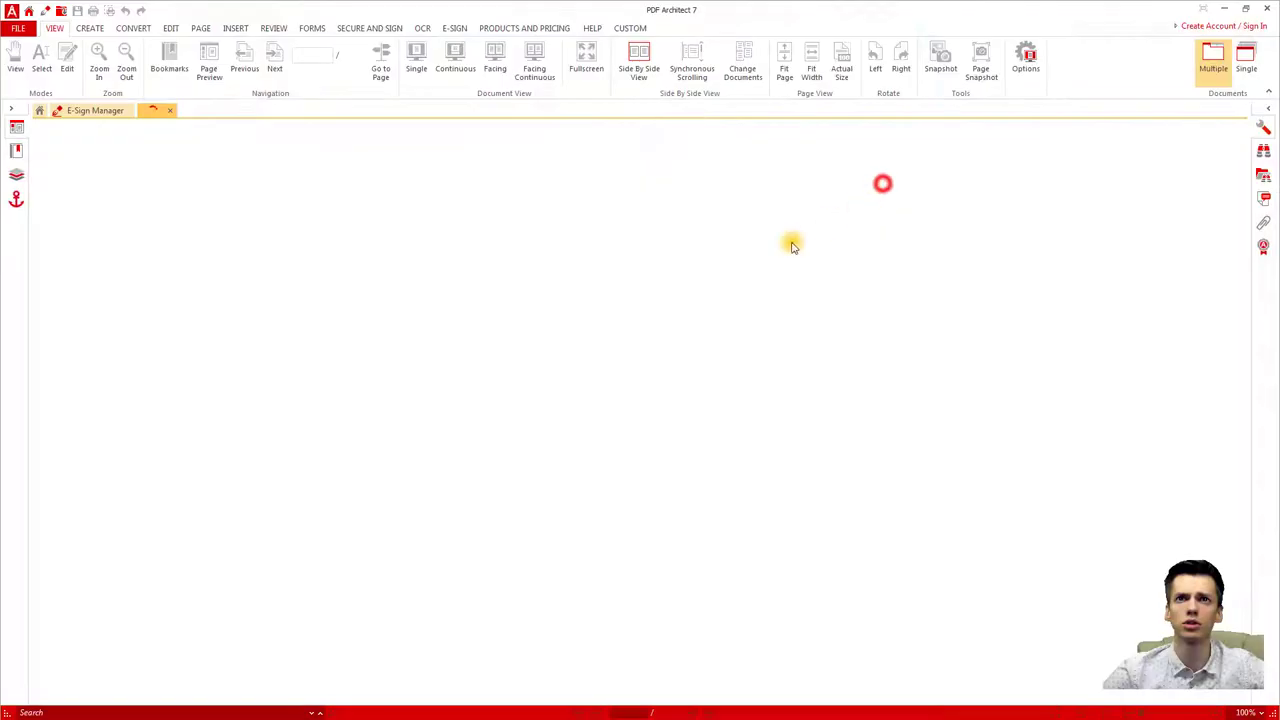
pyautogui.click(750, 445)
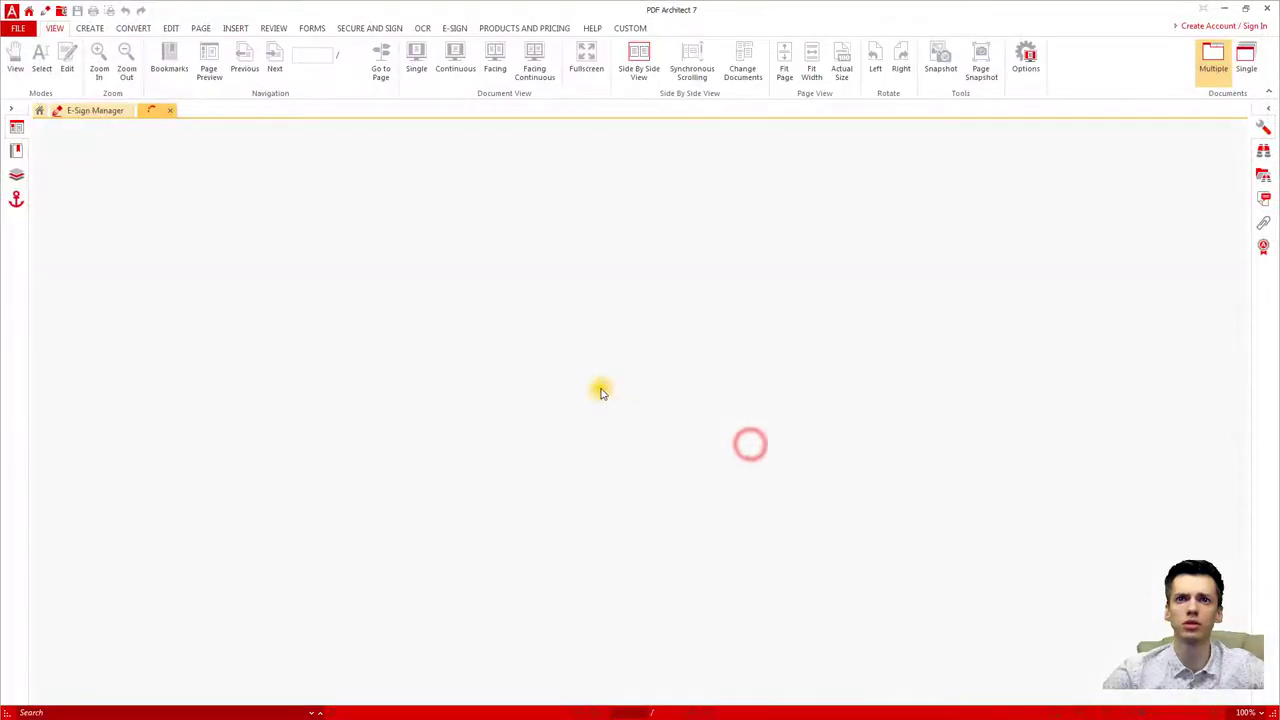
pyautogui.keyDown('ctrl'); pyautogui.scroll(2, 605, 420); pyautogui.keyUp('ctrl')
pyautogui.scroll(-1, 605, 420)
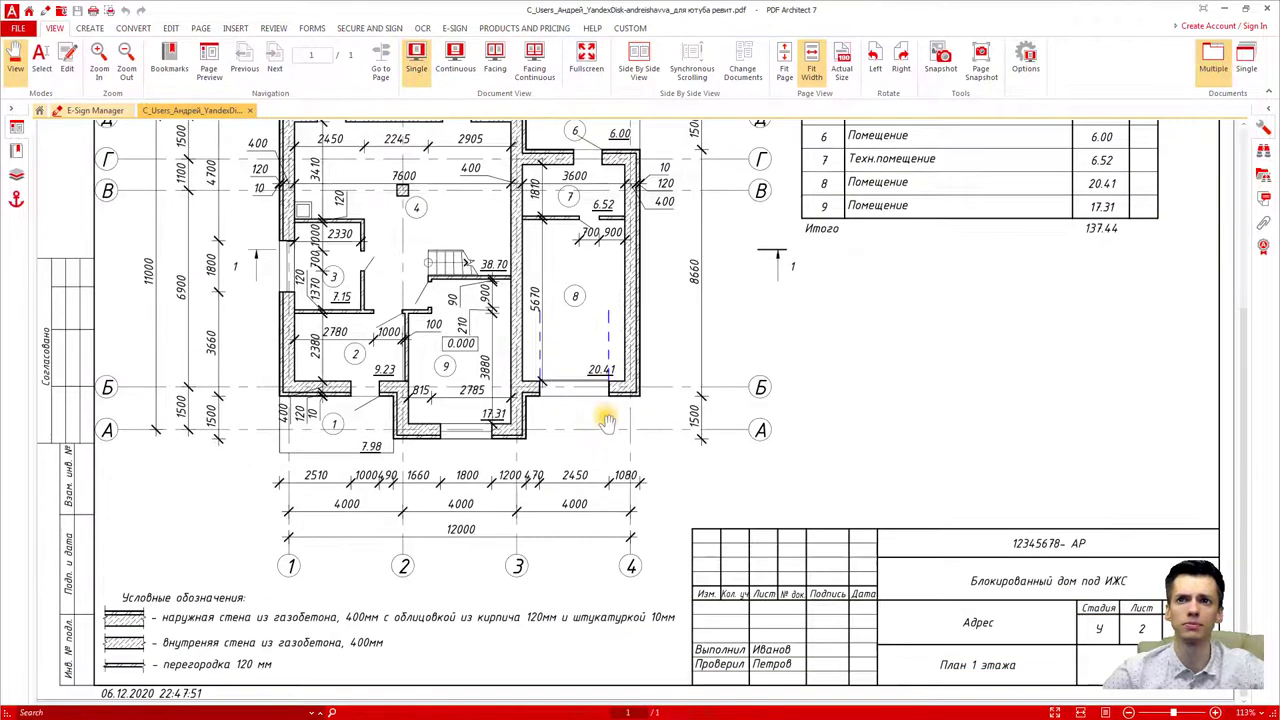
pyautogui.scroll(3, 607, 421)
pyautogui.scroll(2, 600, 420)
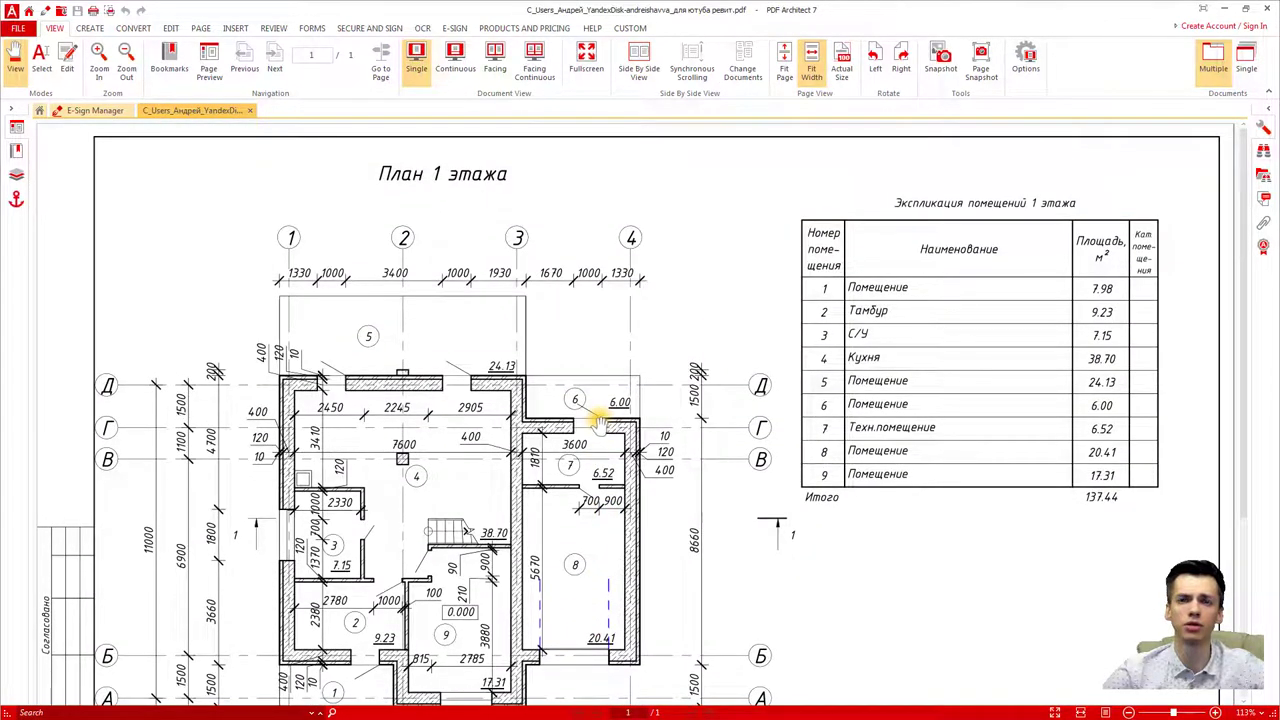
pyautogui.scroll(-4, 597, 420)
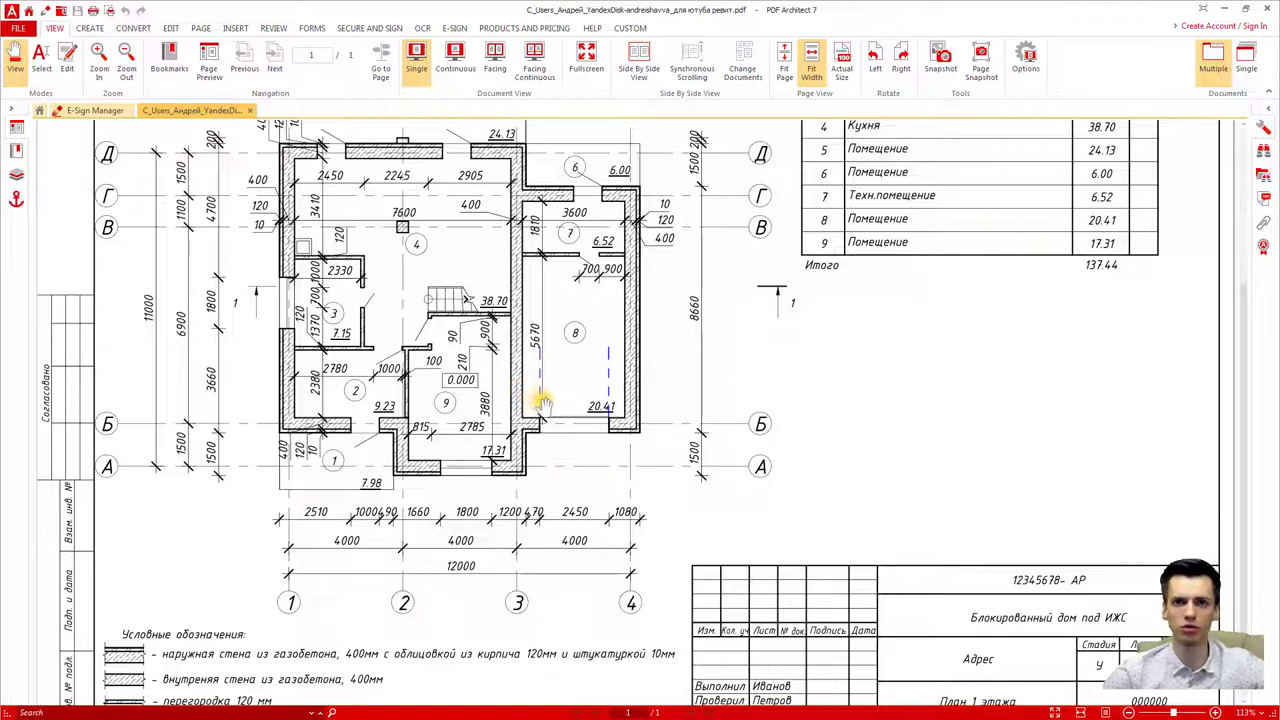
# Step: Close PDF Architect and the PDFCreator conversion summary, returning to the Revit sheet
pyautogui.click(1263, 8)
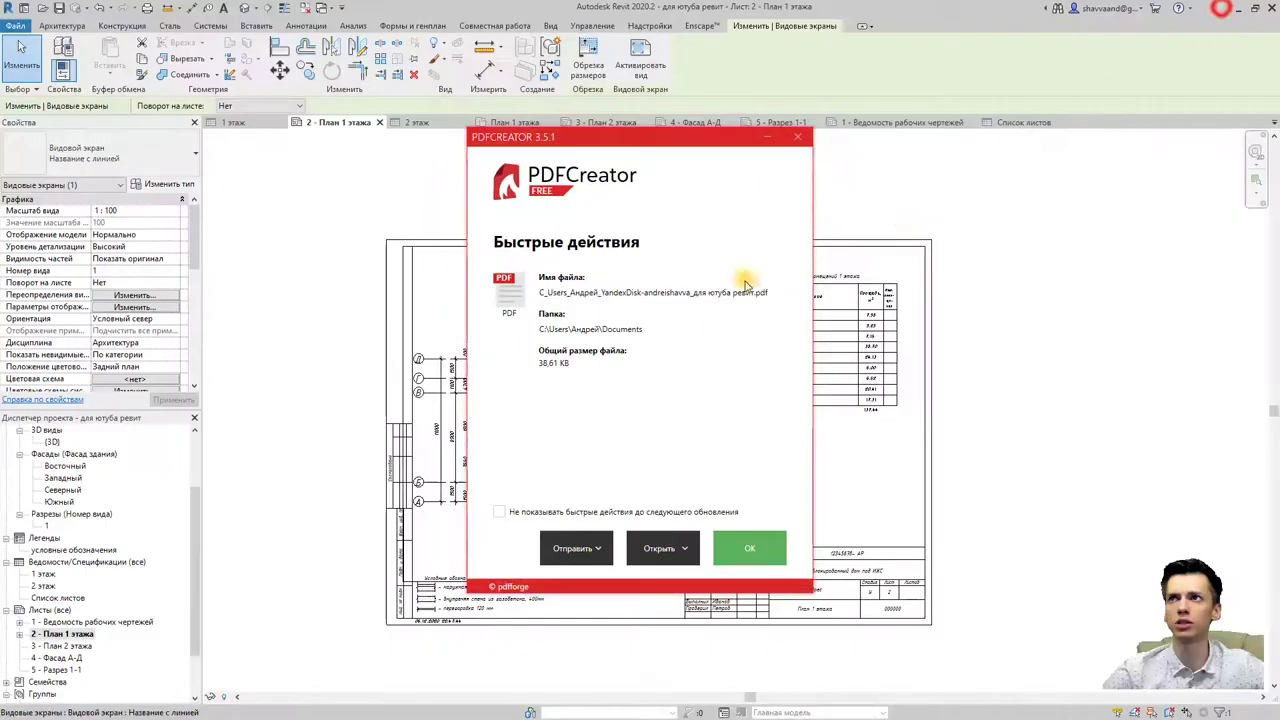
pyautogui.click(797, 137)
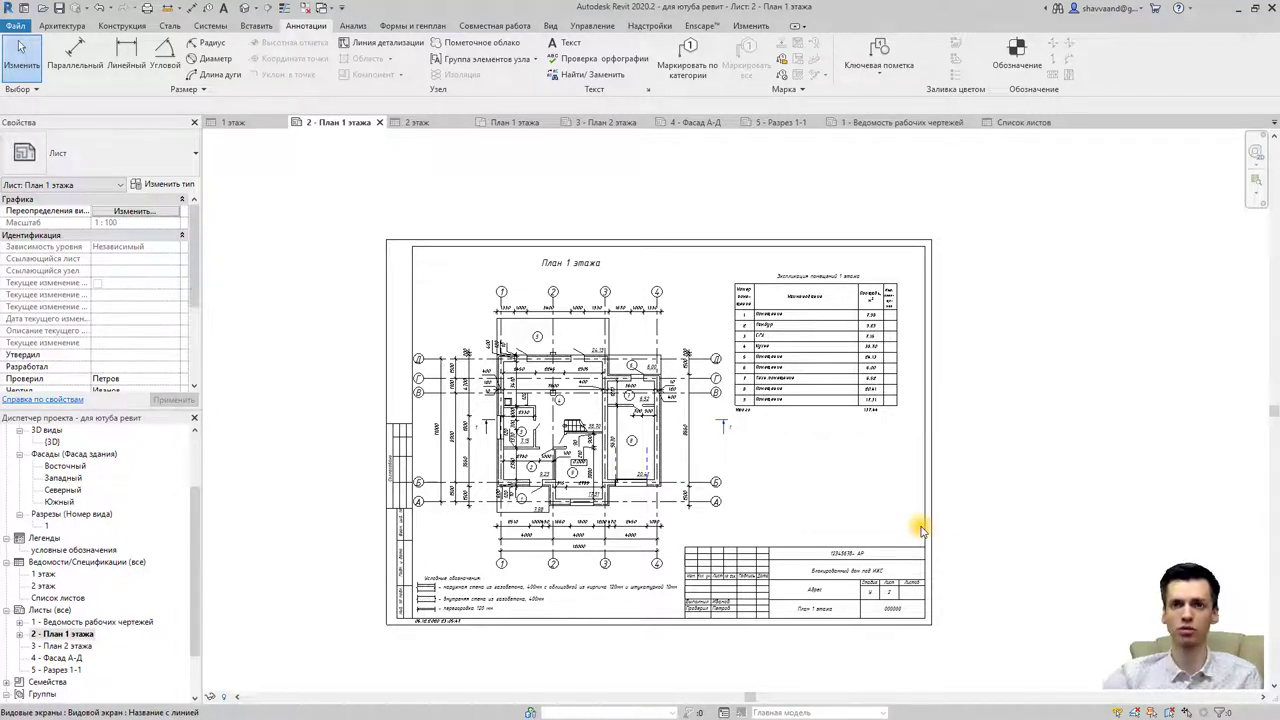
pyautogui.click(790, 482)
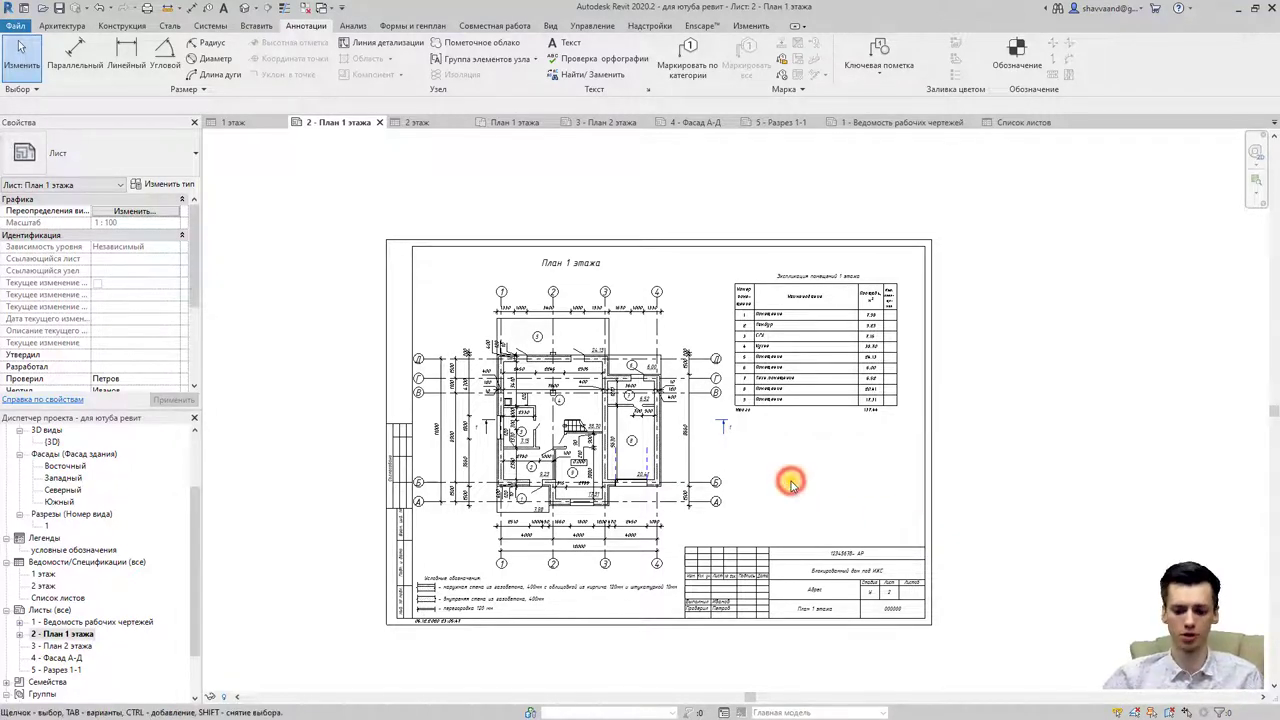
# Step: Keep PDFCreator as the printer with A4 paper and preview the План 1 этажа printout
pyautogui.hotkey('ctrl', 'p')
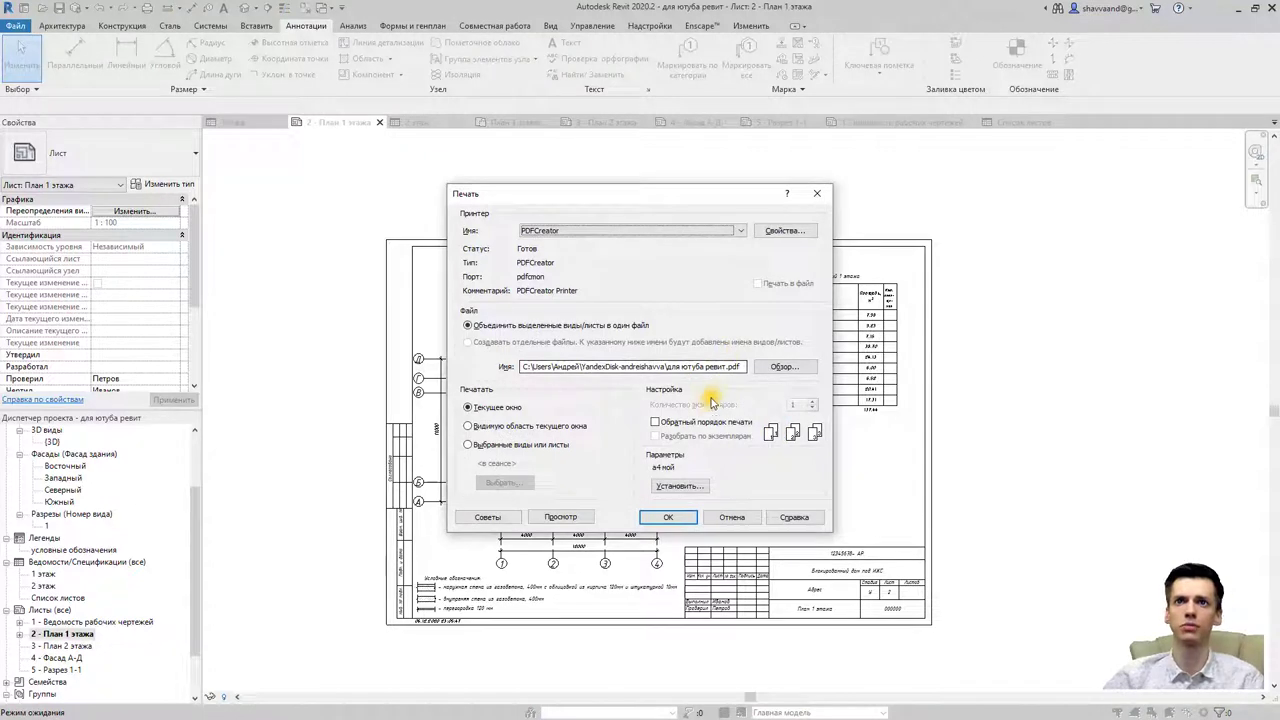
pyautogui.click(609, 235)
pyautogui.click(609, 235)
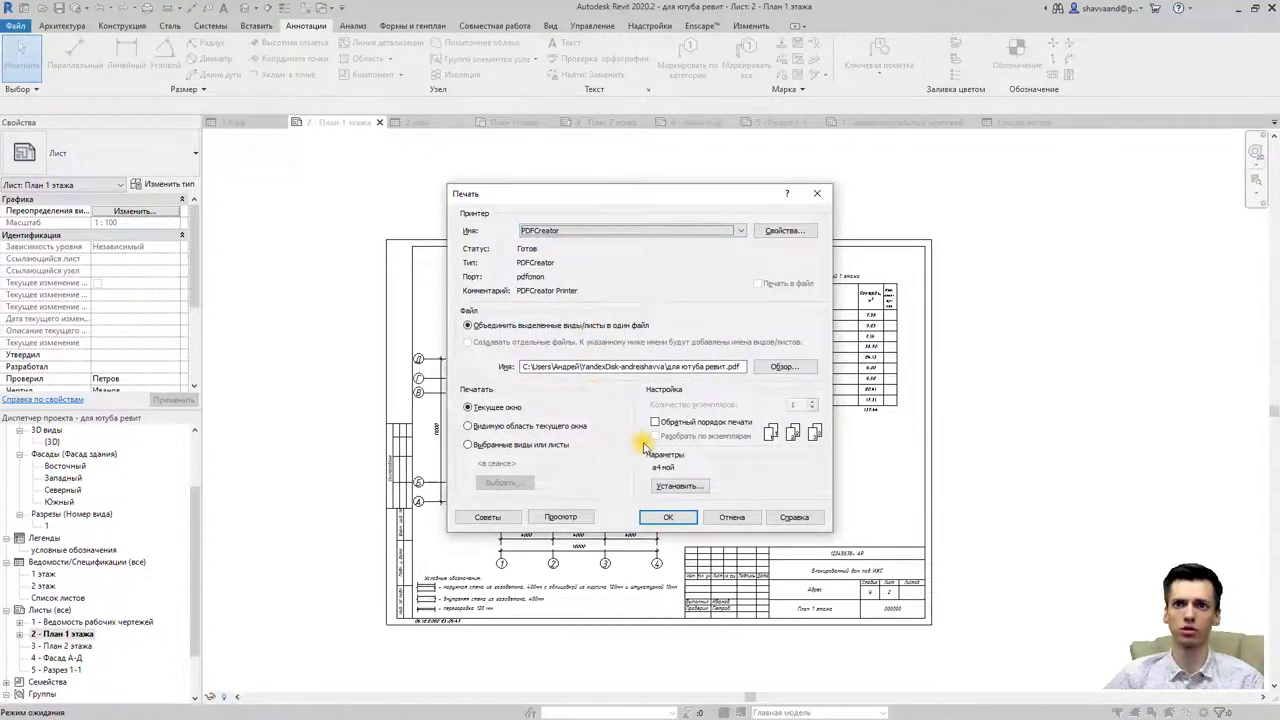
pyautogui.click(676, 488)
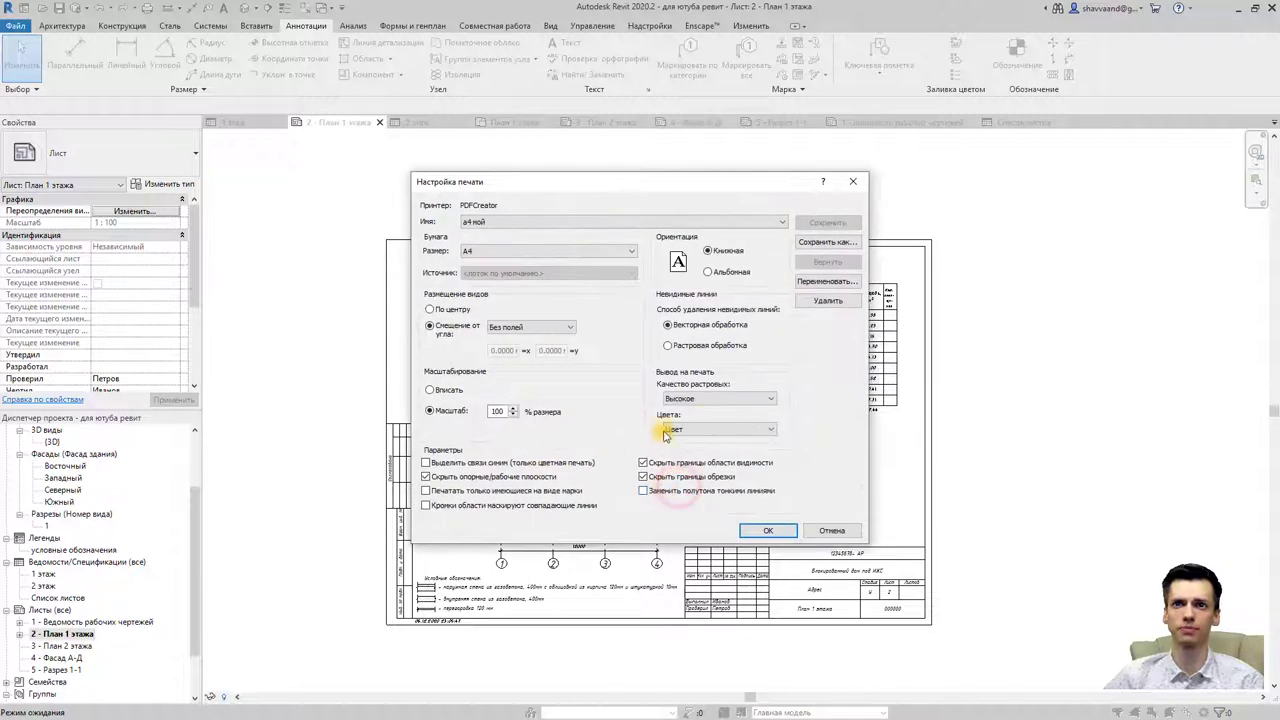
pyautogui.click(564, 251)
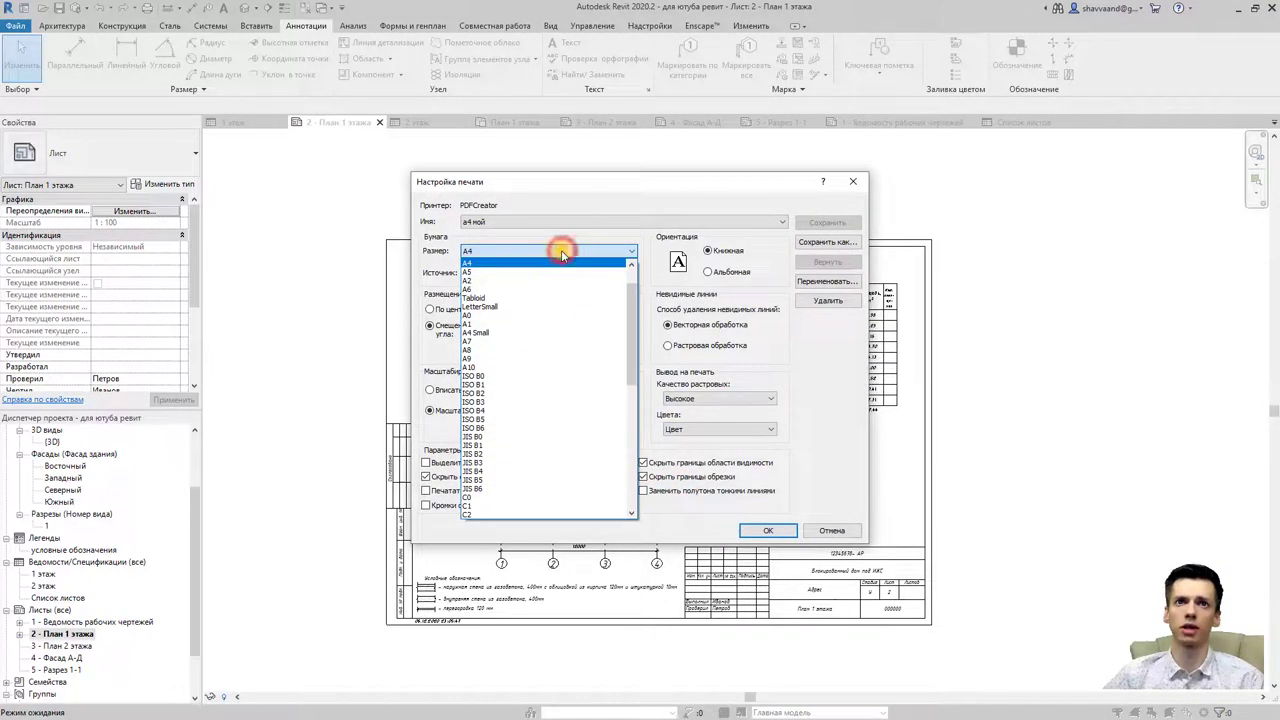
pyautogui.click(562, 254)
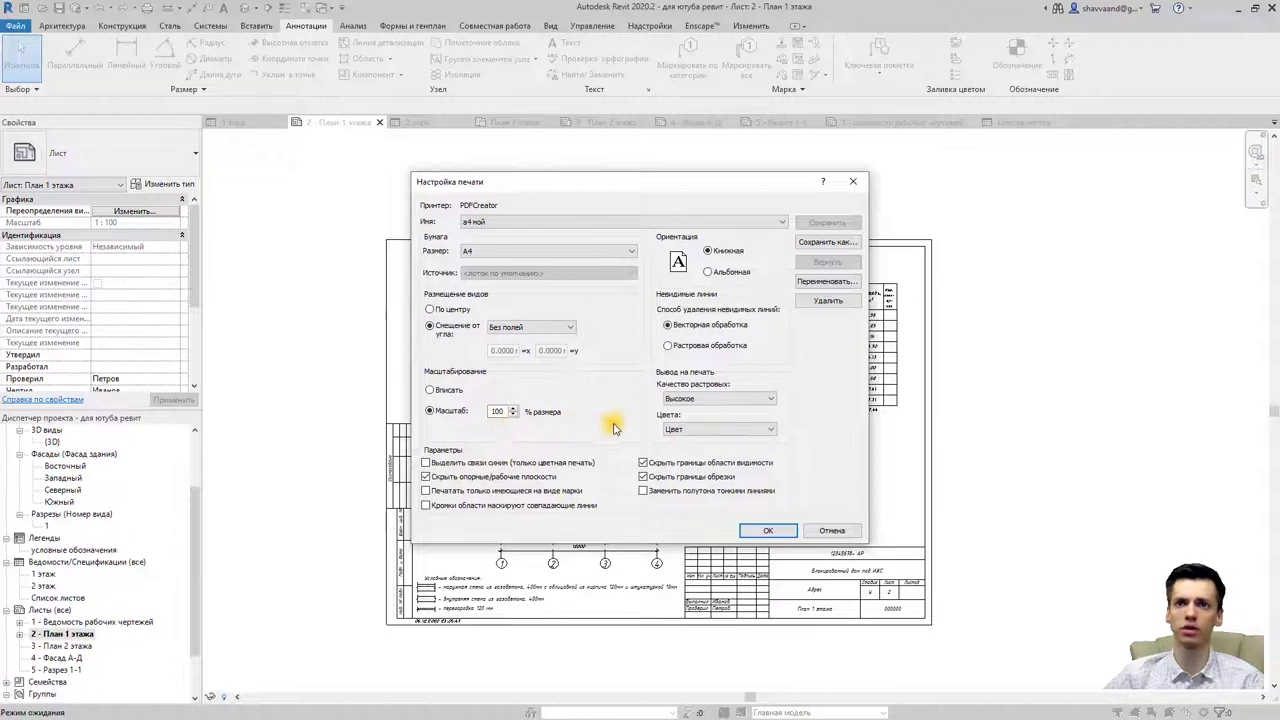
pyautogui.click(766, 528)
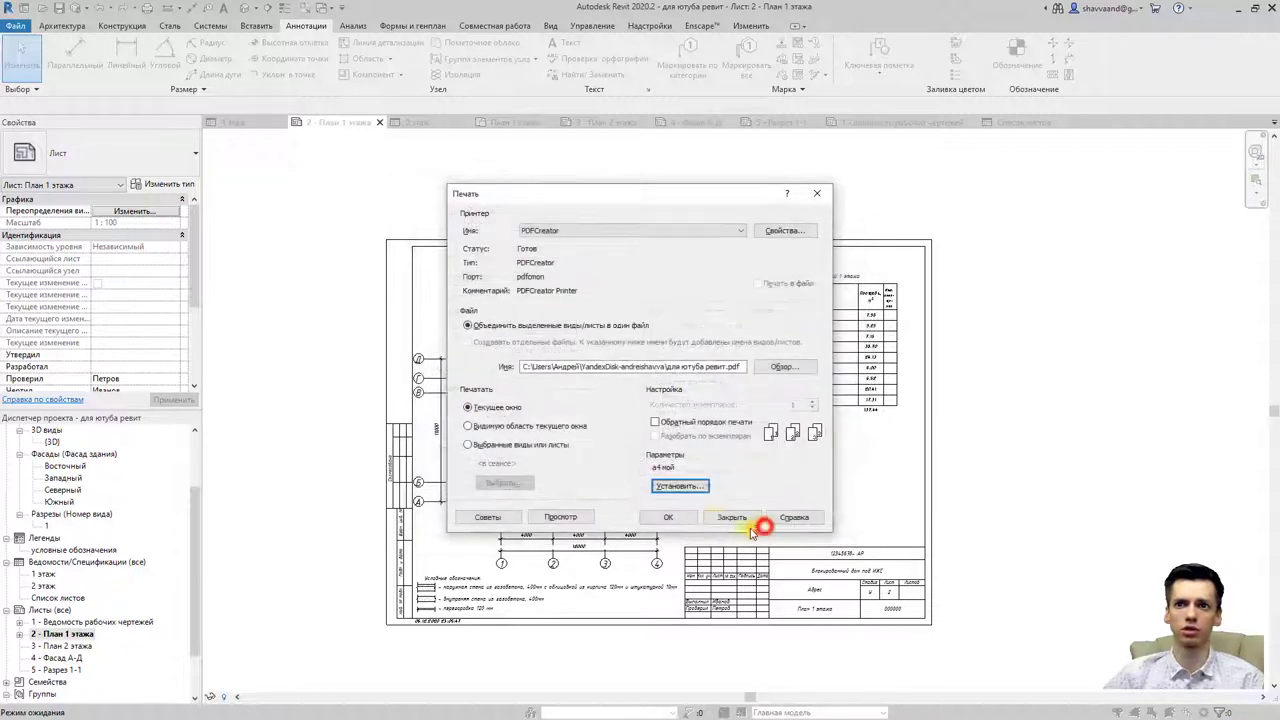
pyautogui.click(567, 518)
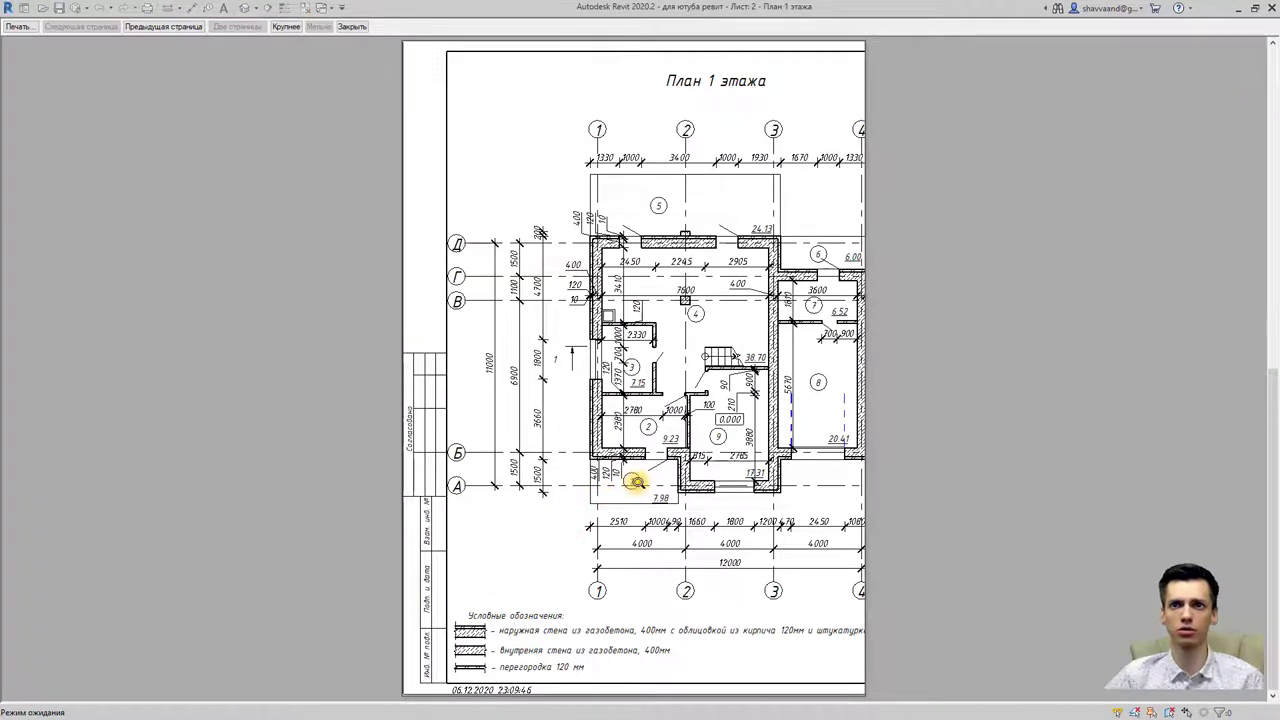
pyautogui.press('Escape')
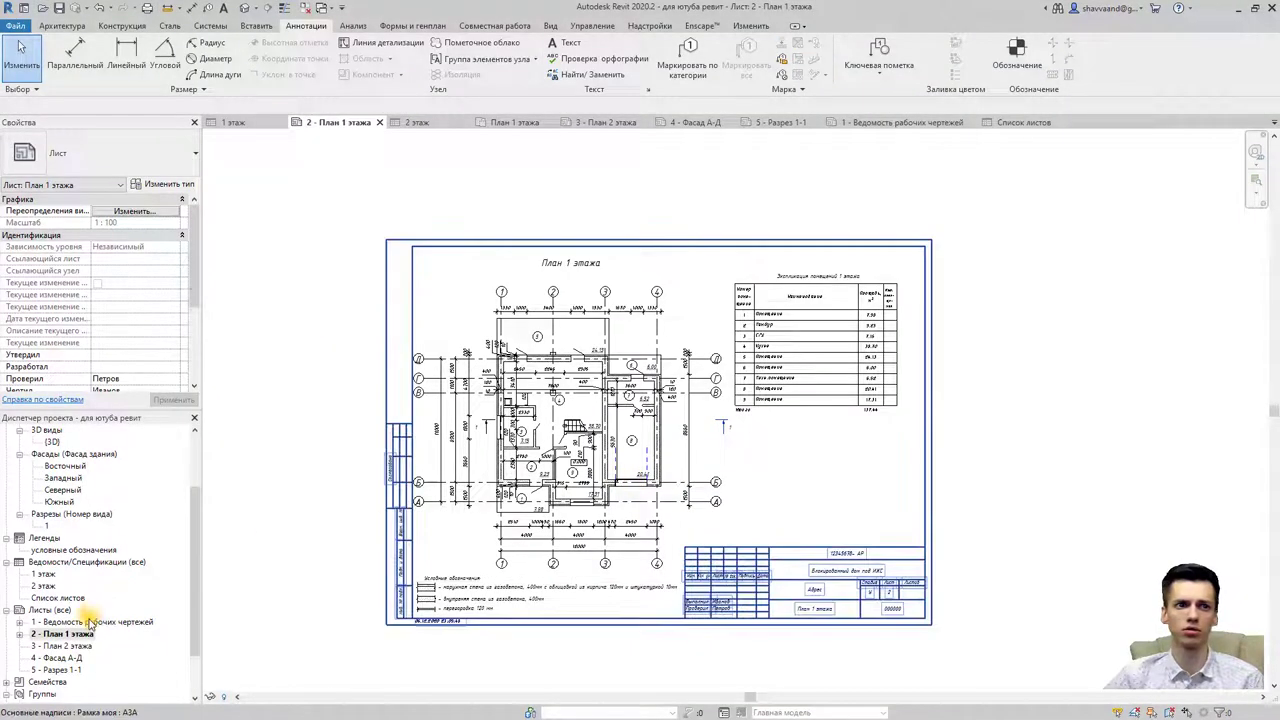
# Step: Open the 1 - Ведомость рабочих чертежей sheet and preview it with the unchanged print setup
pyautogui.doubleClick(90, 622)
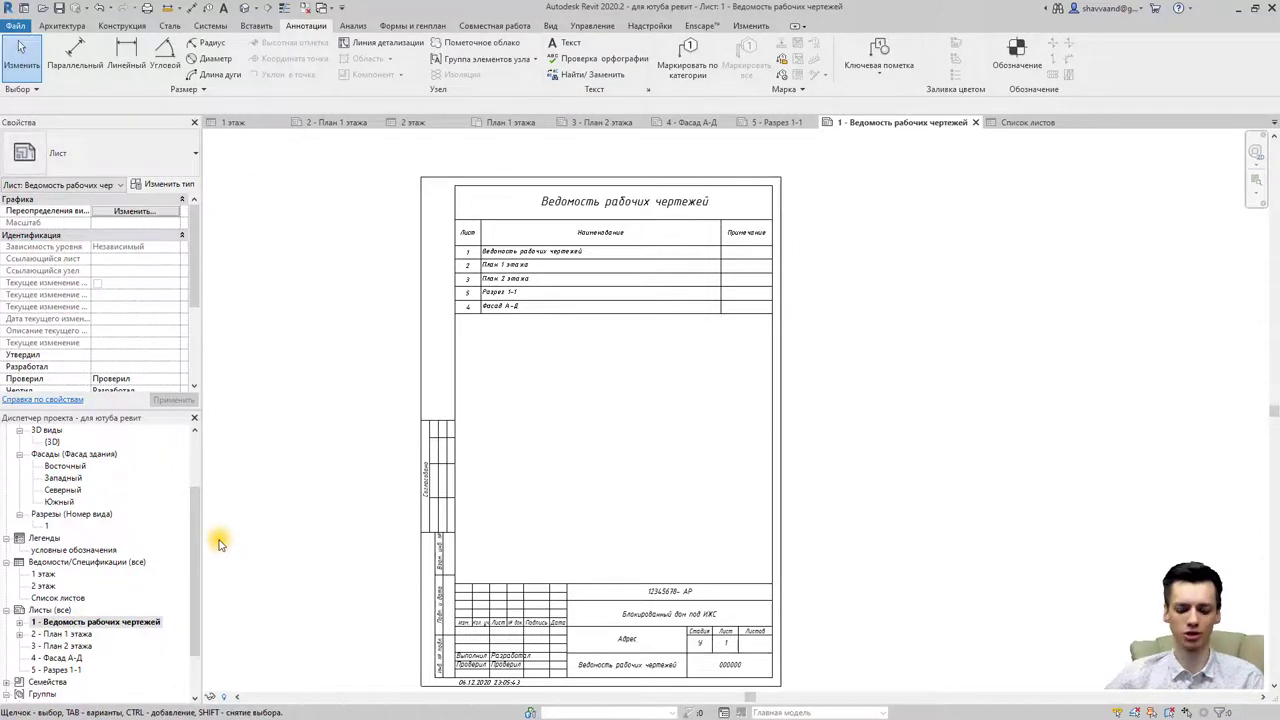
pyautogui.hotkey('ctrl', 'p')
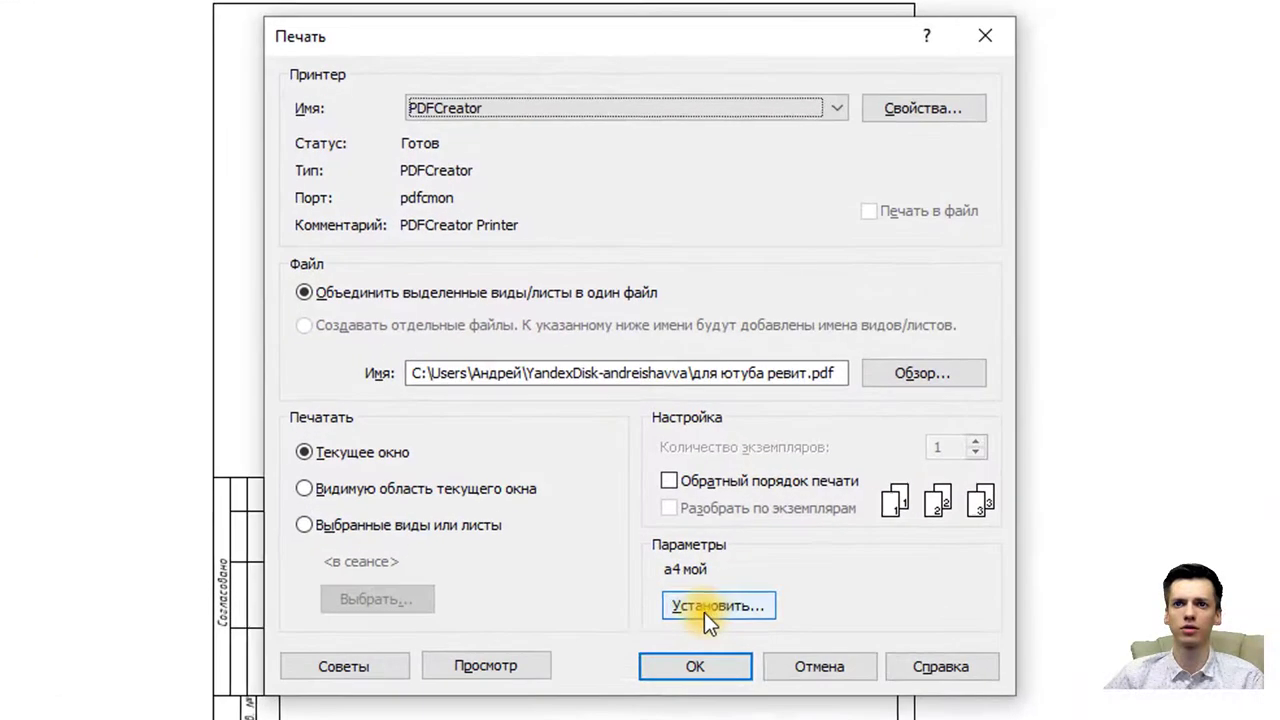
pyautogui.click(679, 485)
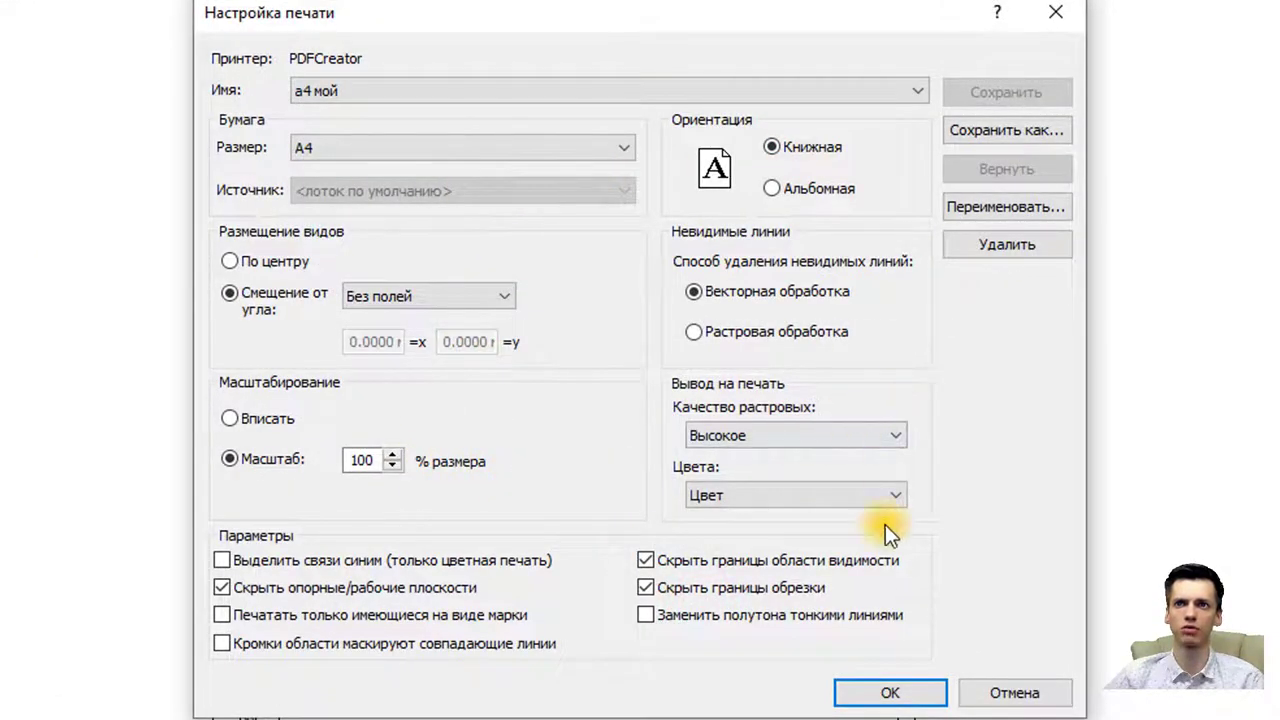
pyautogui.click(890, 692)
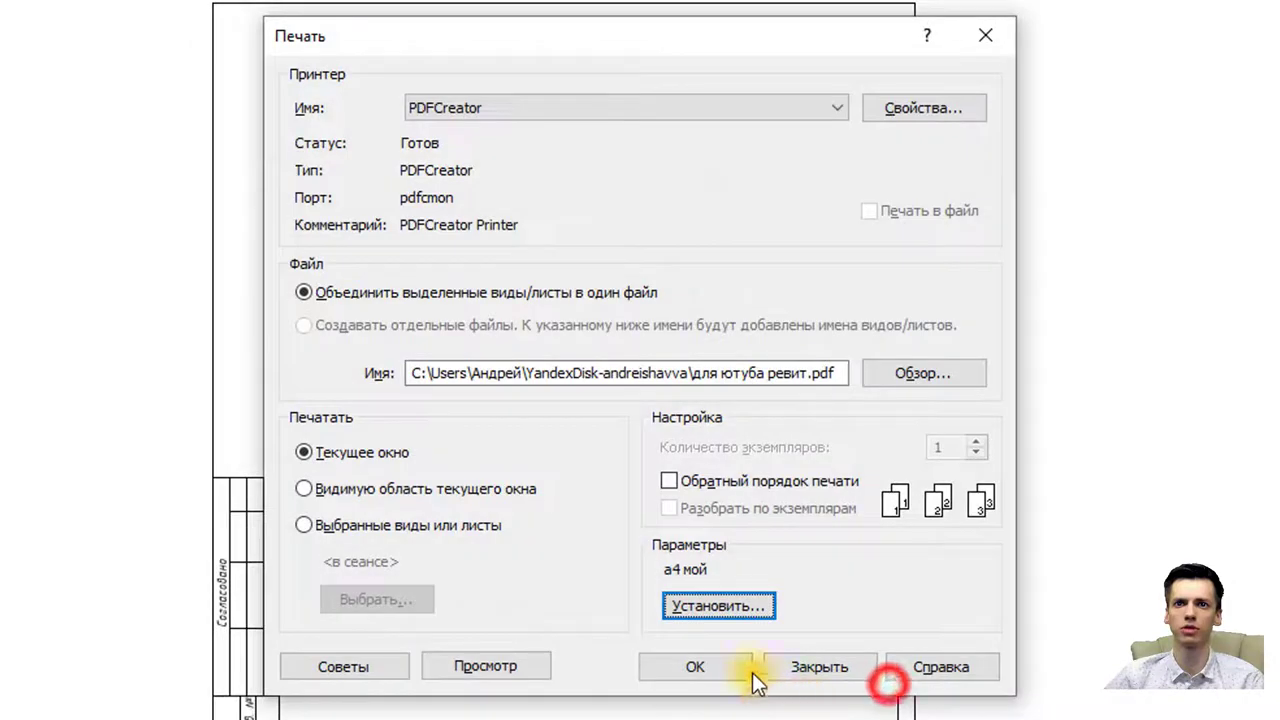
pyautogui.click(510, 667)
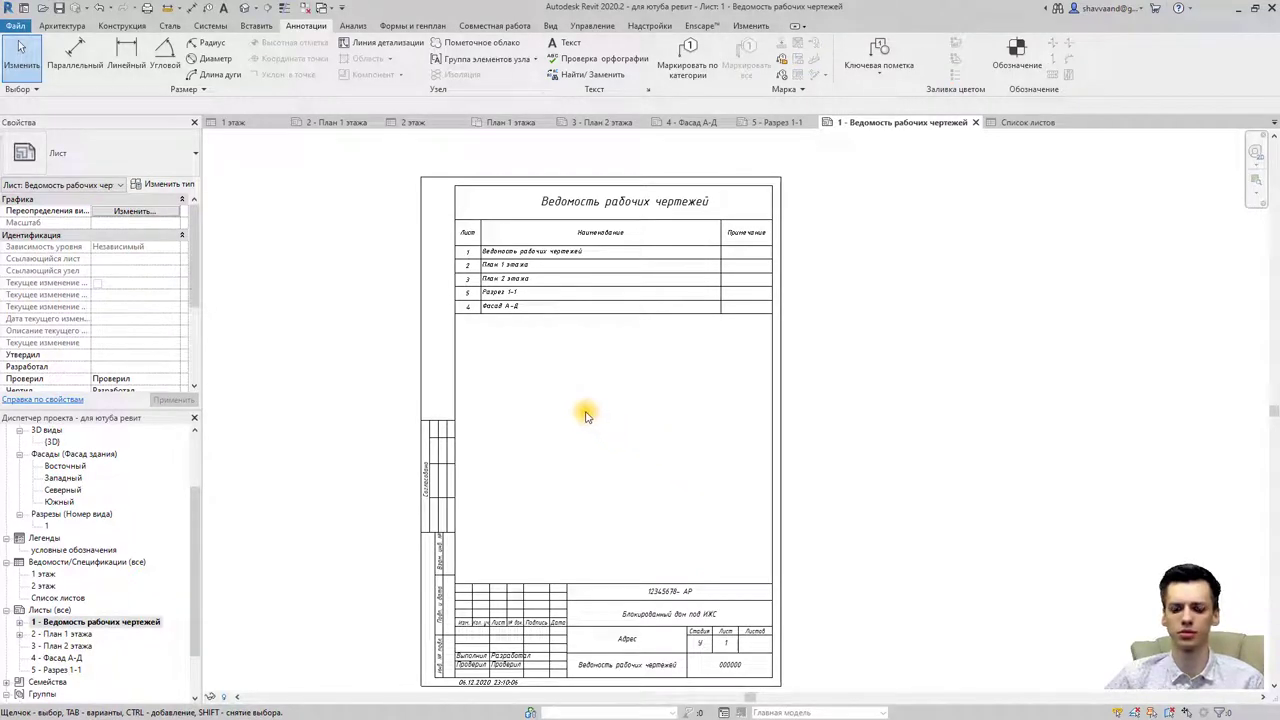
# Step: Look over the preview and print the drawing-list sheet to PDFCreator
pyautogui.scroll(5, 476, 250)
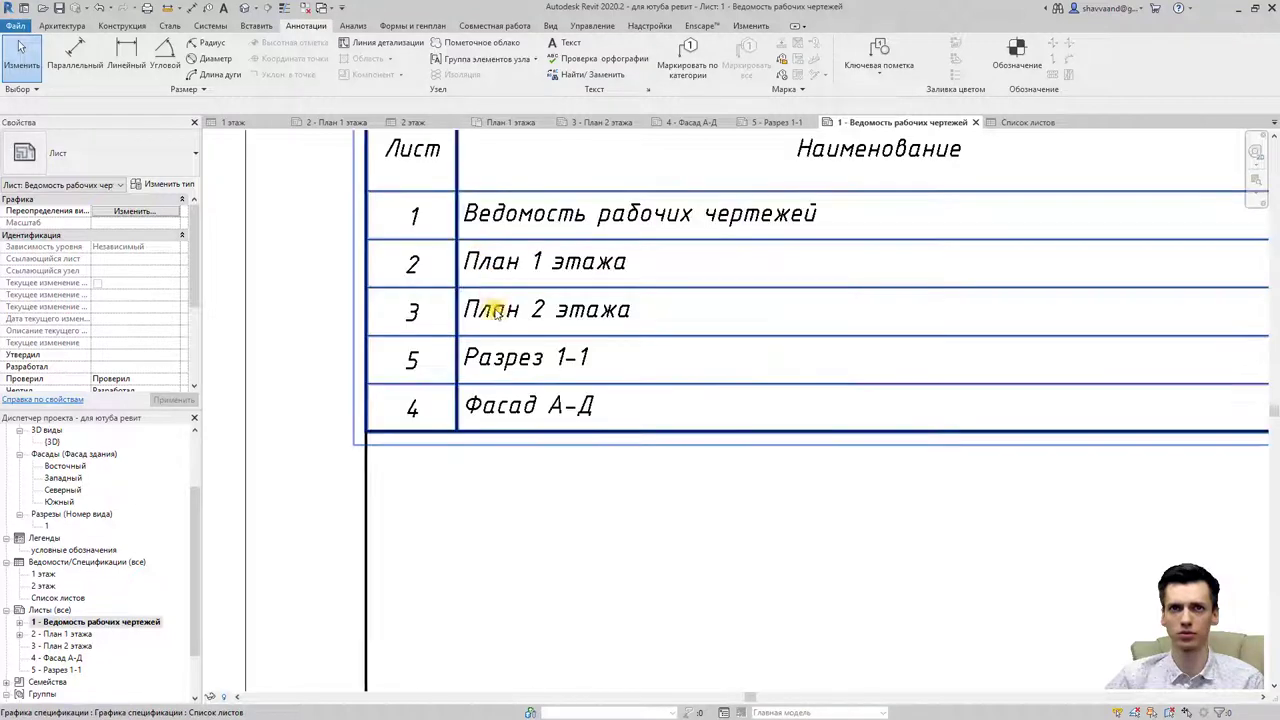
pyautogui.scroll(-3, 530, 528)
pyautogui.scroll(-2, 531, 533)
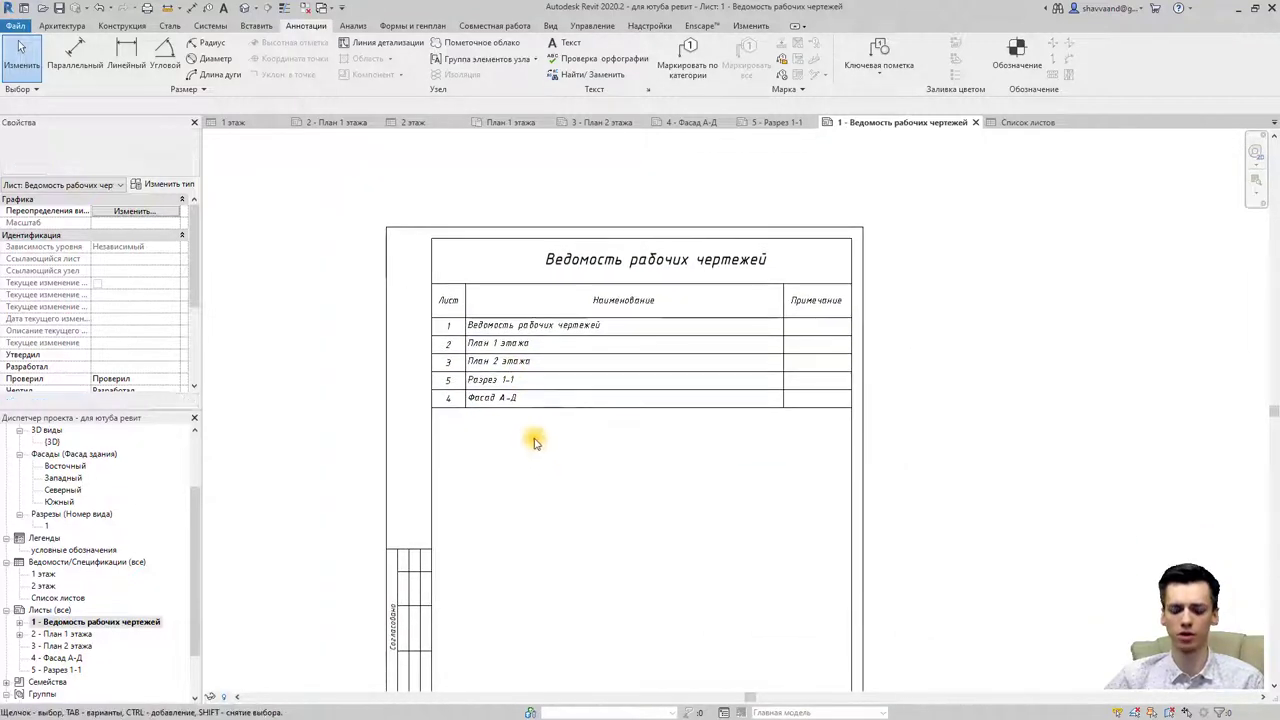
pyautogui.hotkey('ctrl', 'p')
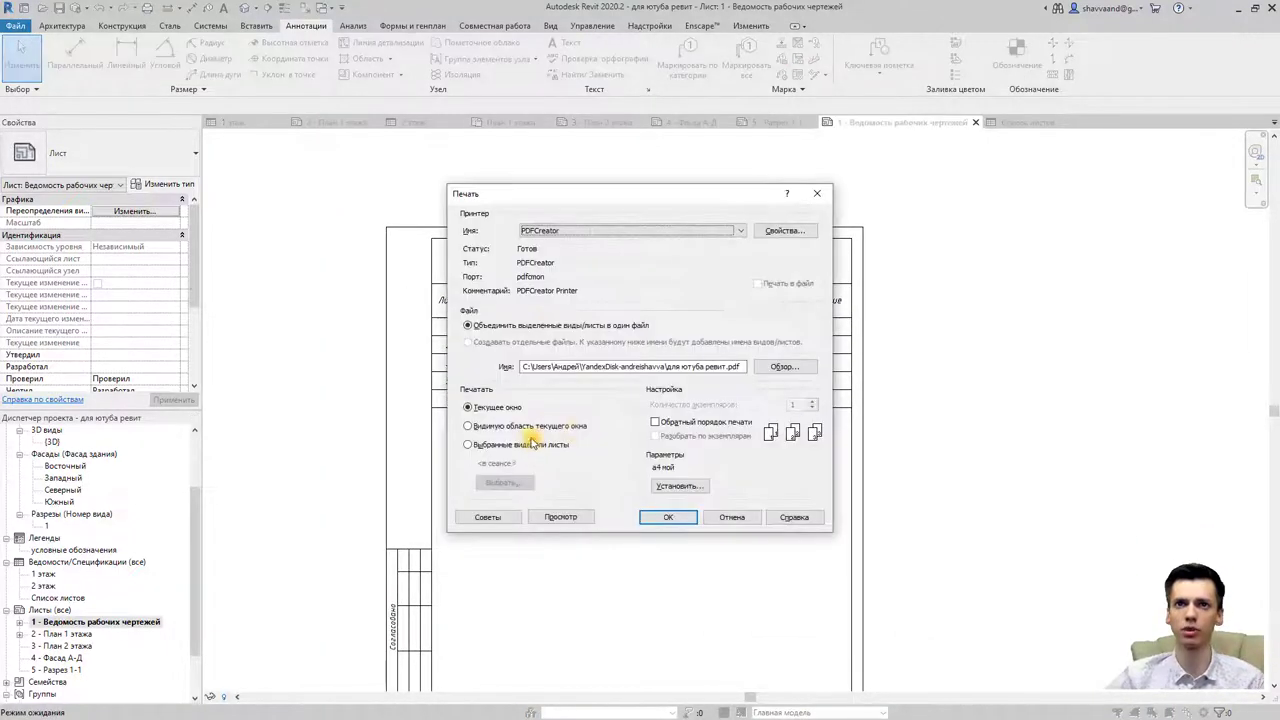
pyautogui.click(655, 516)
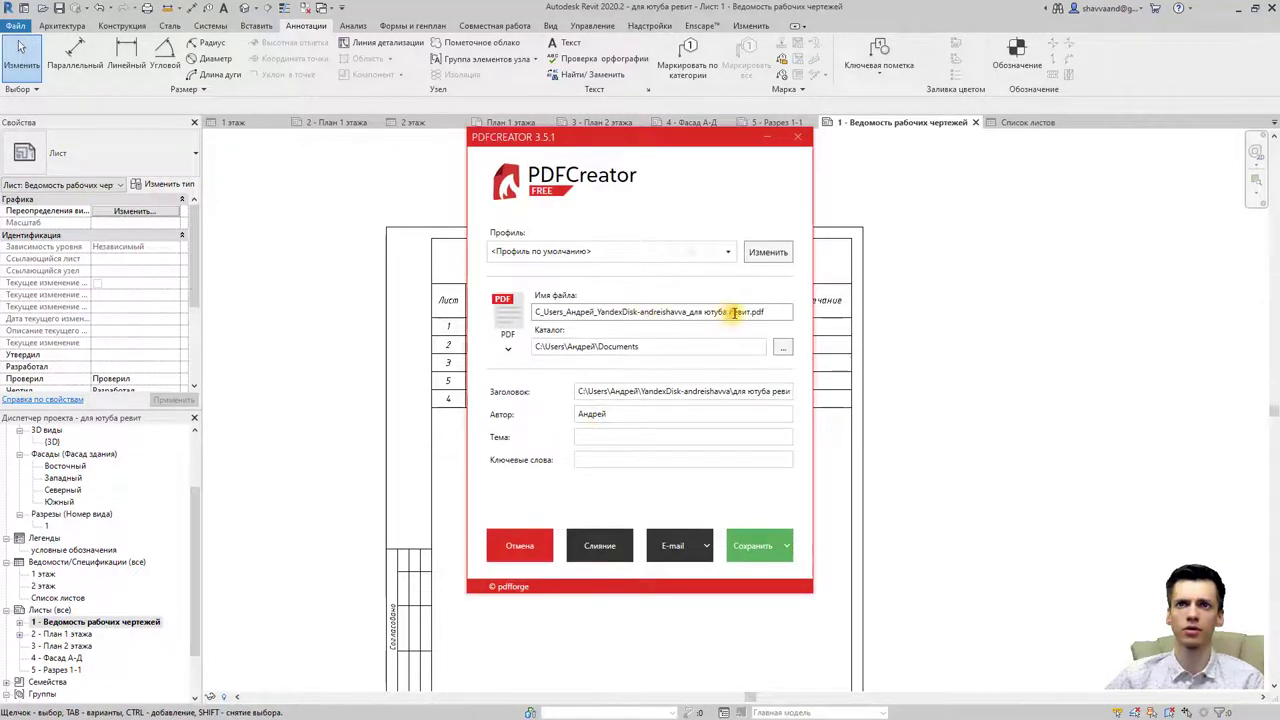
# Step: Replace the output file name with a new one starting 'Ве', save the PDF, and open it
pyautogui.click(735, 311)
pyautogui.moveTo(777, 311); pyautogui.dragTo(528, 316)
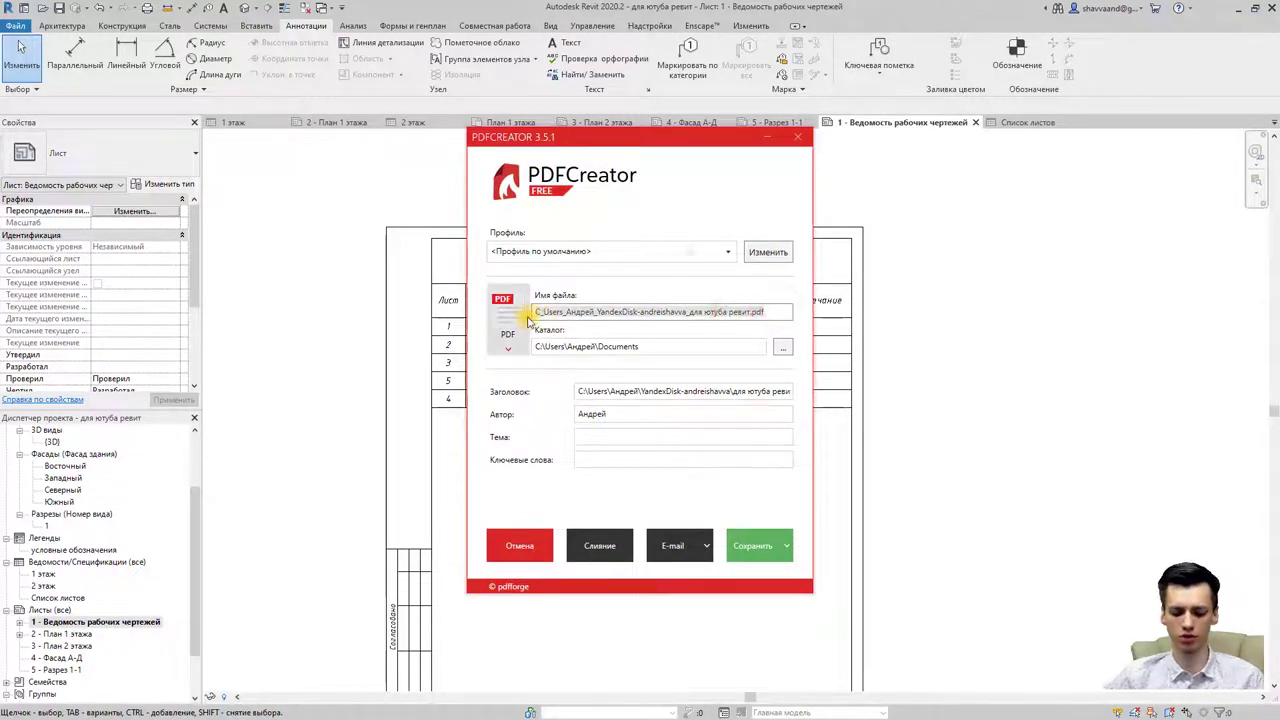
pyautogui.write('Ведомост рч')
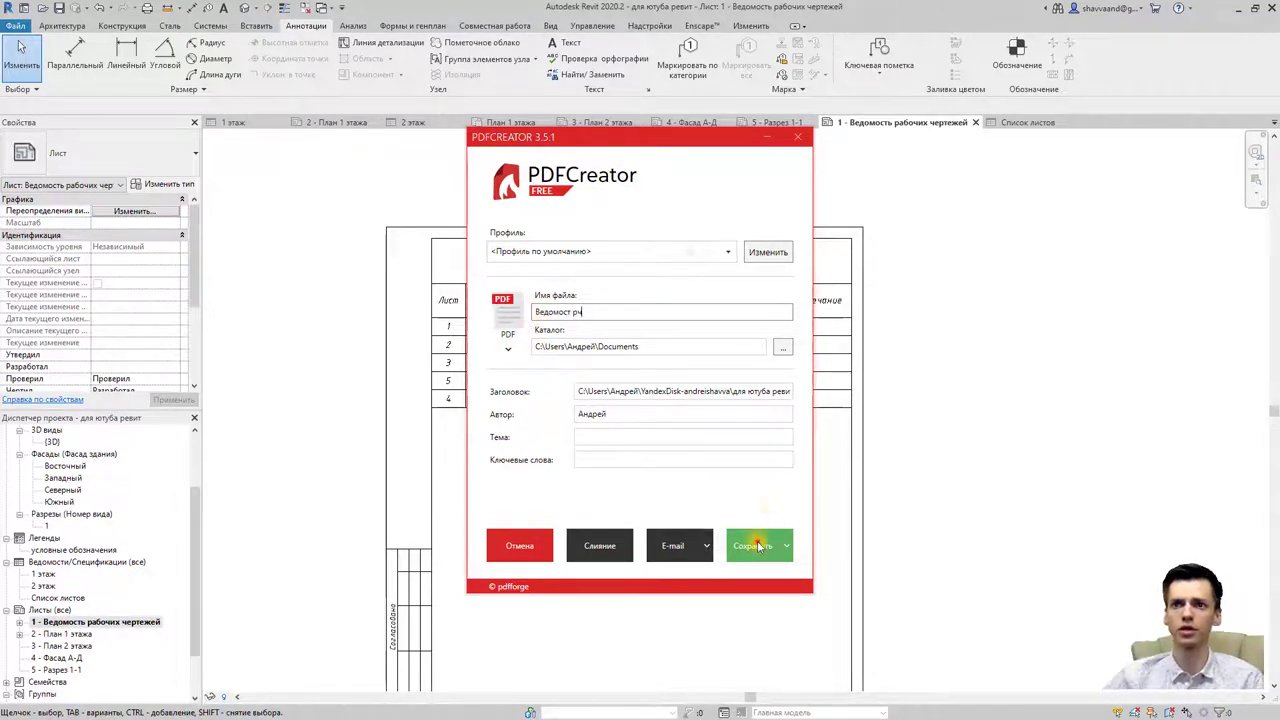
pyautogui.click(753, 545)
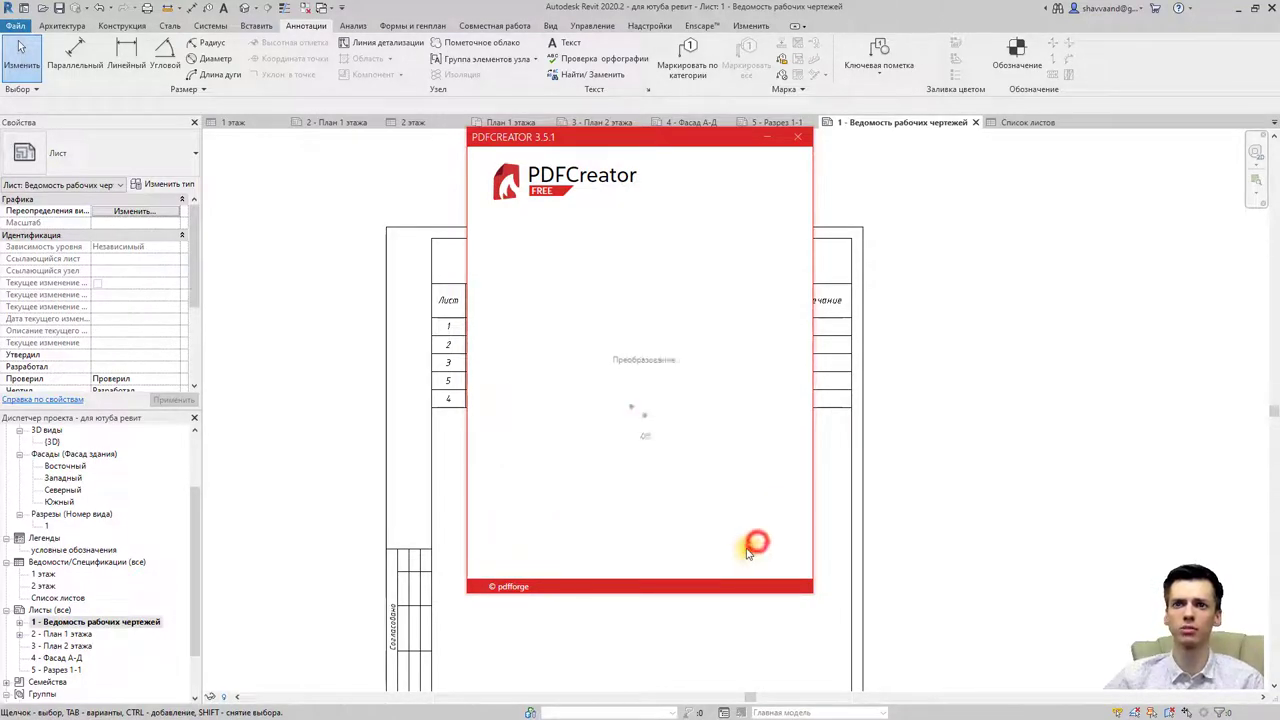
pyautogui.click(700, 545)
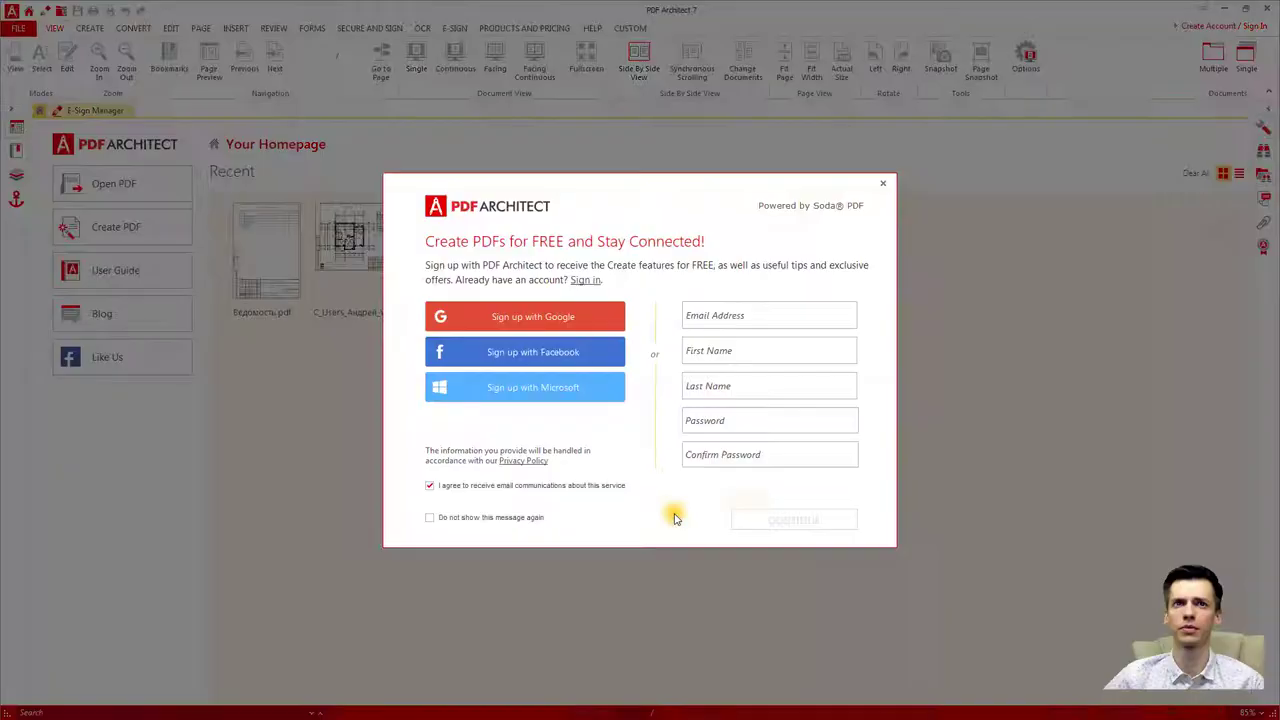
# Step: Dismiss the sign-up and default-viewer prompts, review the Ведомост рч.pdf drawing list, then close PDF Architect
pyautogui.click(883, 183)
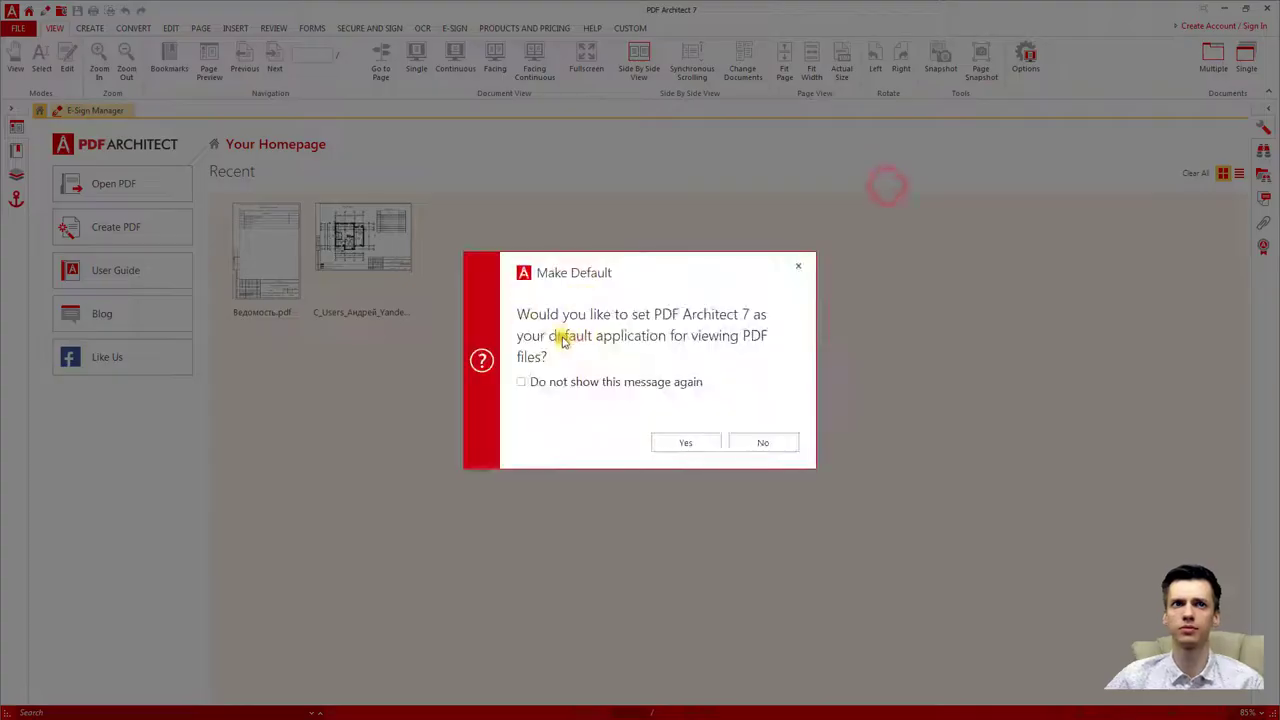
pyautogui.click(763, 443)
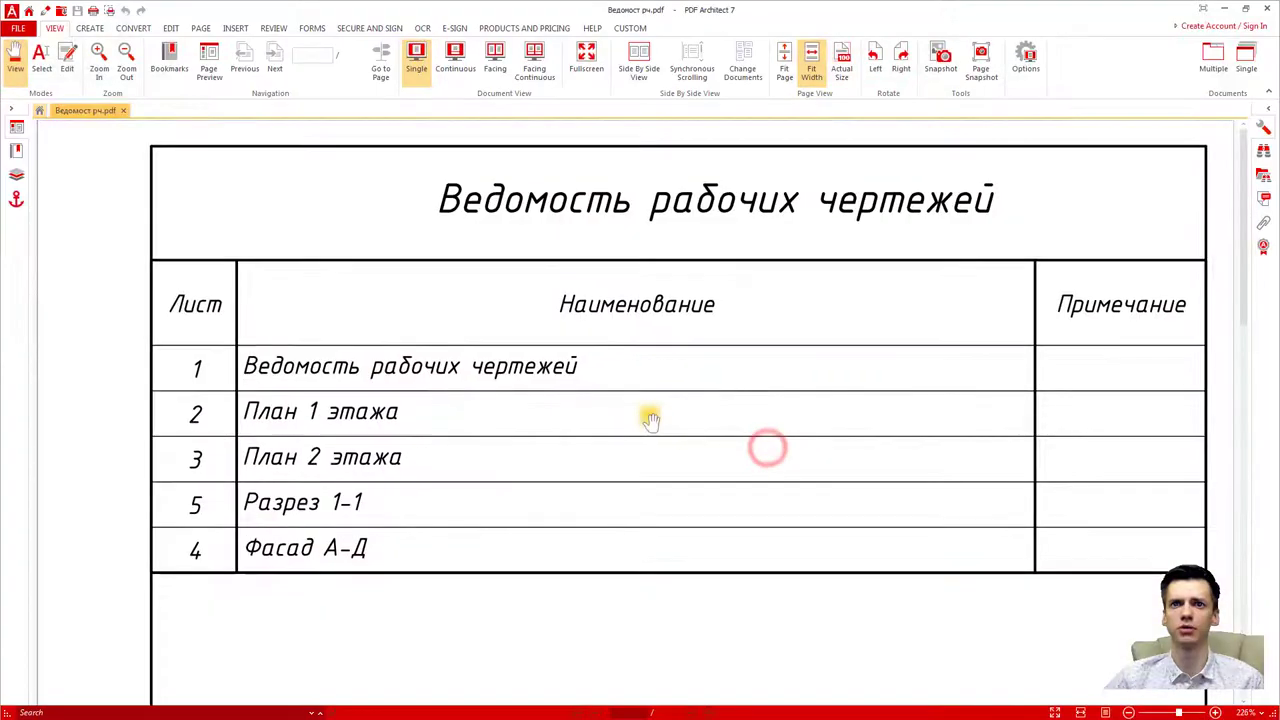
pyautogui.scroll(-3, 683, 388)
pyautogui.scroll(-3, 683, 390)
pyautogui.keyDown('ctrl'); pyautogui.scroll(-3, 683, 395); pyautogui.keyUp('ctrl')
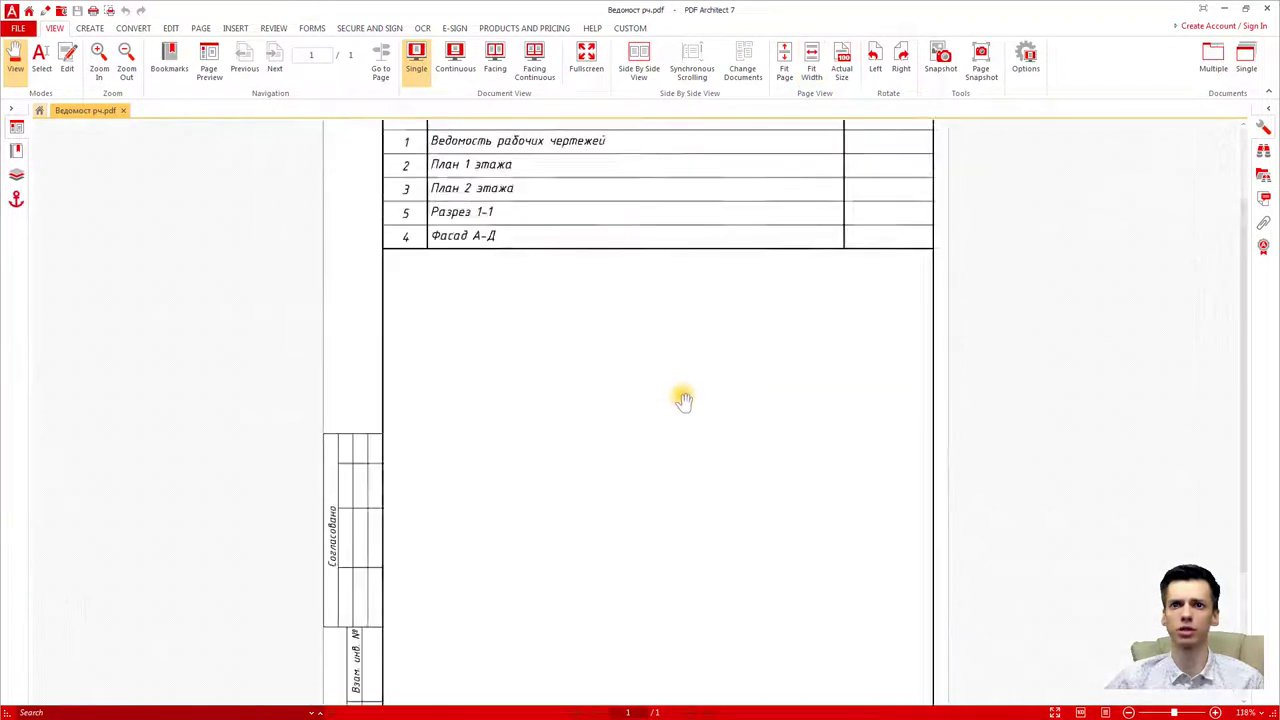
pyautogui.keyDown('ctrl'); pyautogui.scroll(-2, 683, 400); pyautogui.keyUp('ctrl')
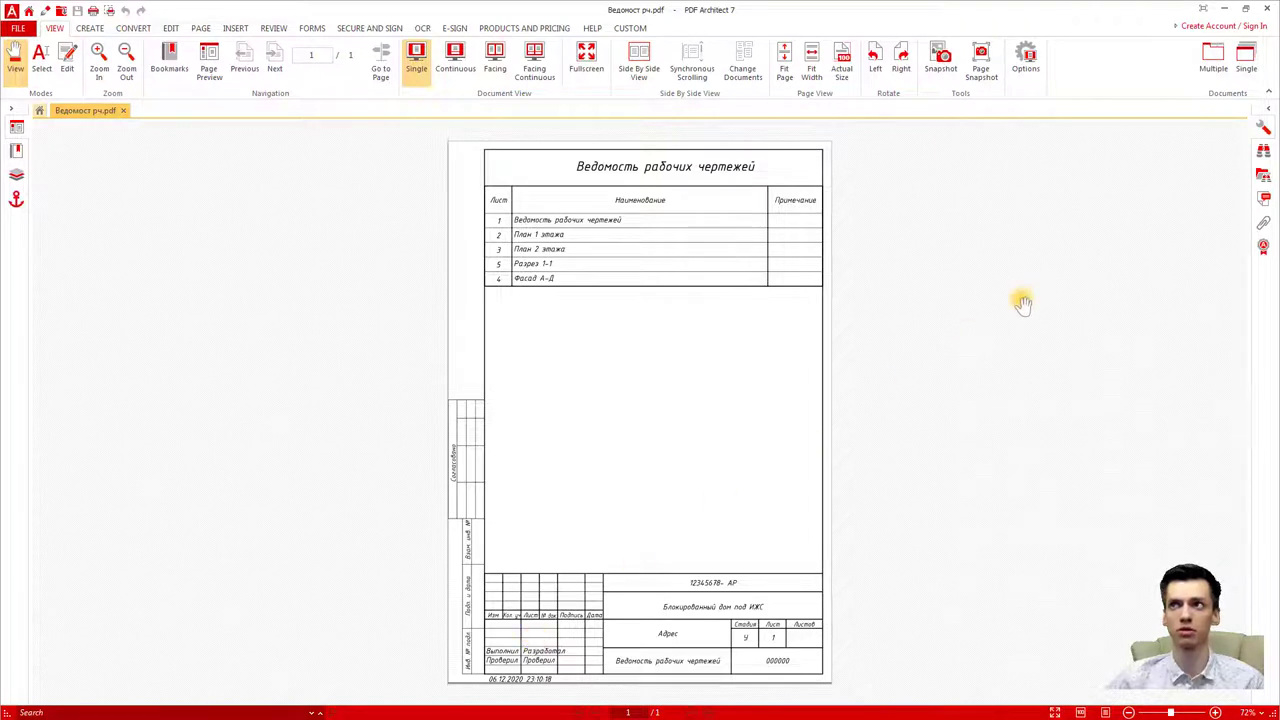
pyautogui.click(1262, 8)
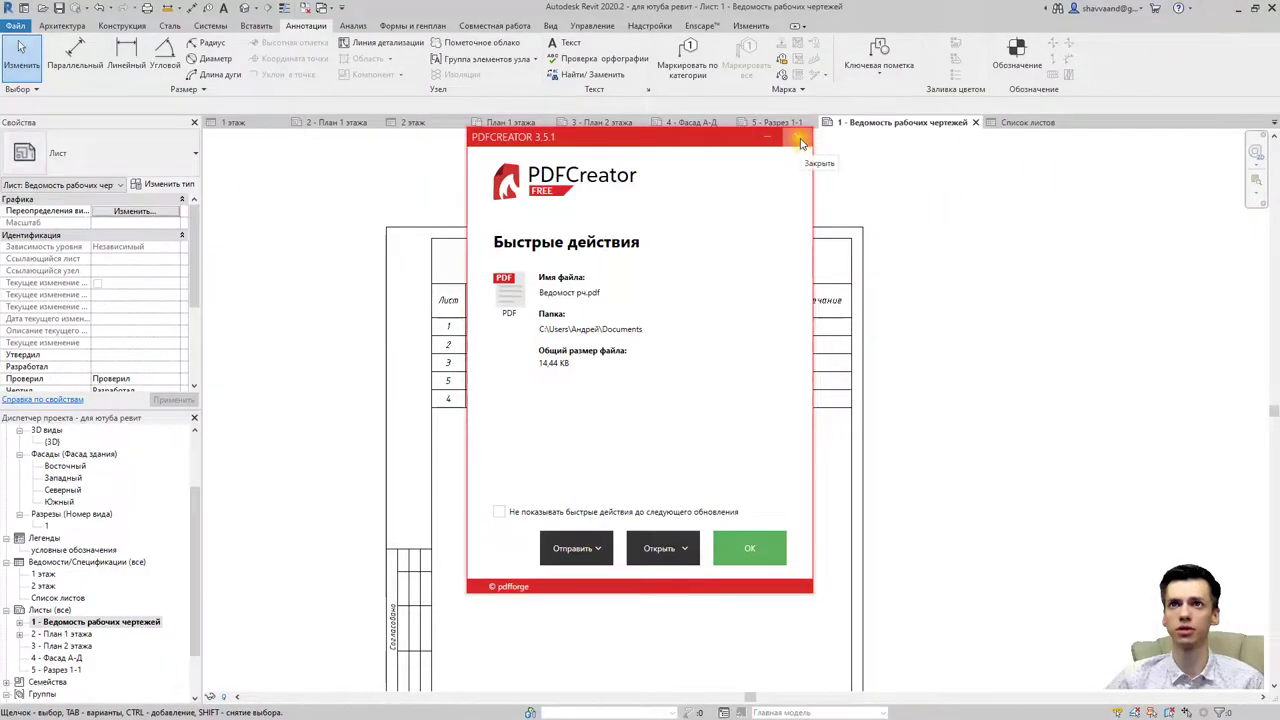
# Step: Acknowledge the PDFCreator summary for Ведомост рч.pdf to return to the drawing-list sheet in Revit
pyautogui.click(723, 541)
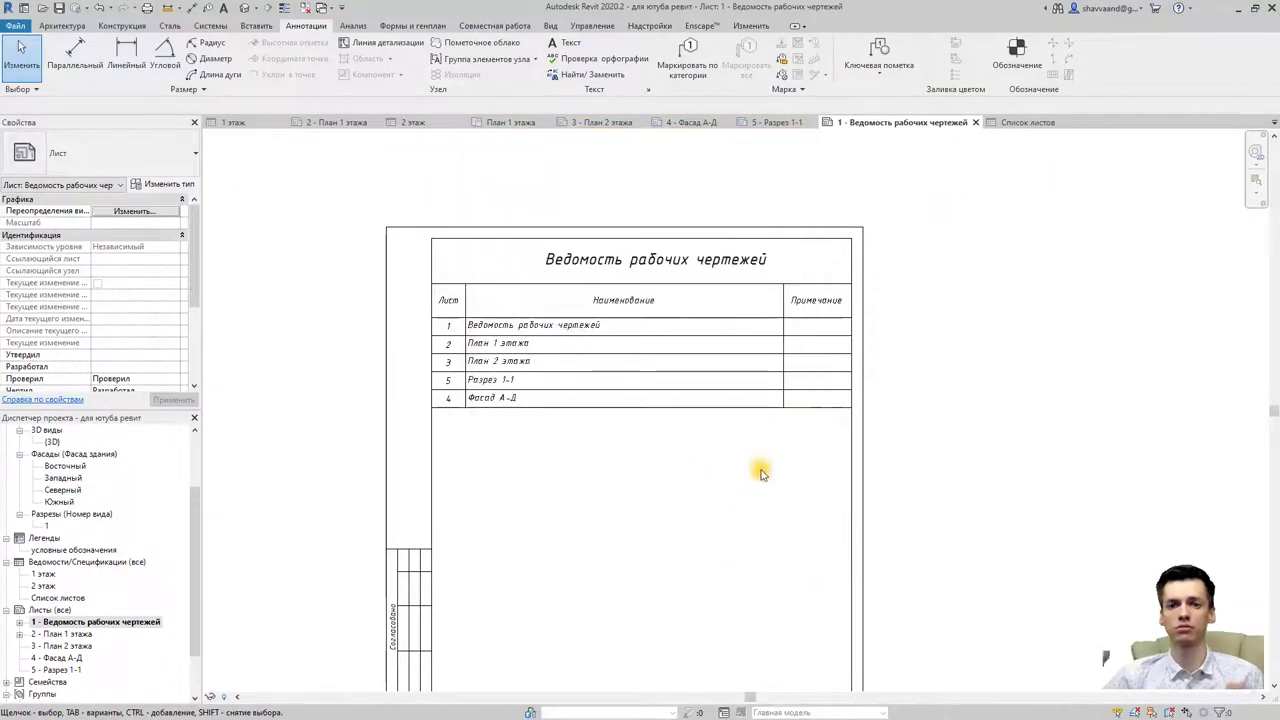